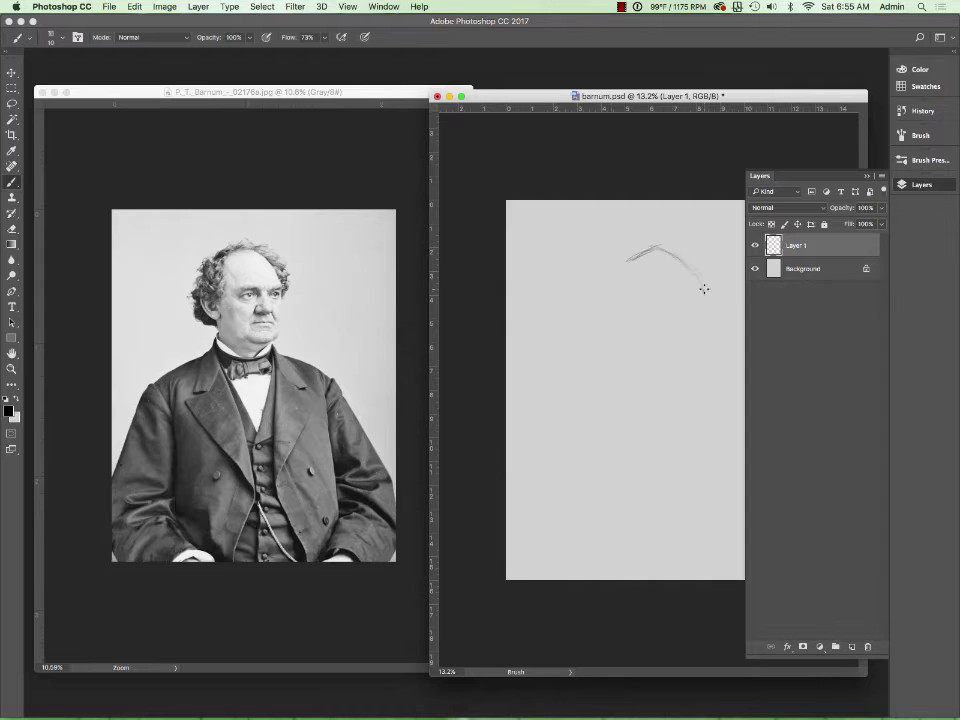
Rough in the head outline, eyes, nose, mouth and chin with light strokes on Layer 1.
drag(668, 252, 684, 350)
drag(650, 302, 682, 302)
mouse_move(605, 262)
mouse_down()
mouse_move(632, 246)
mouse_move(585, 273)
mouse_up()
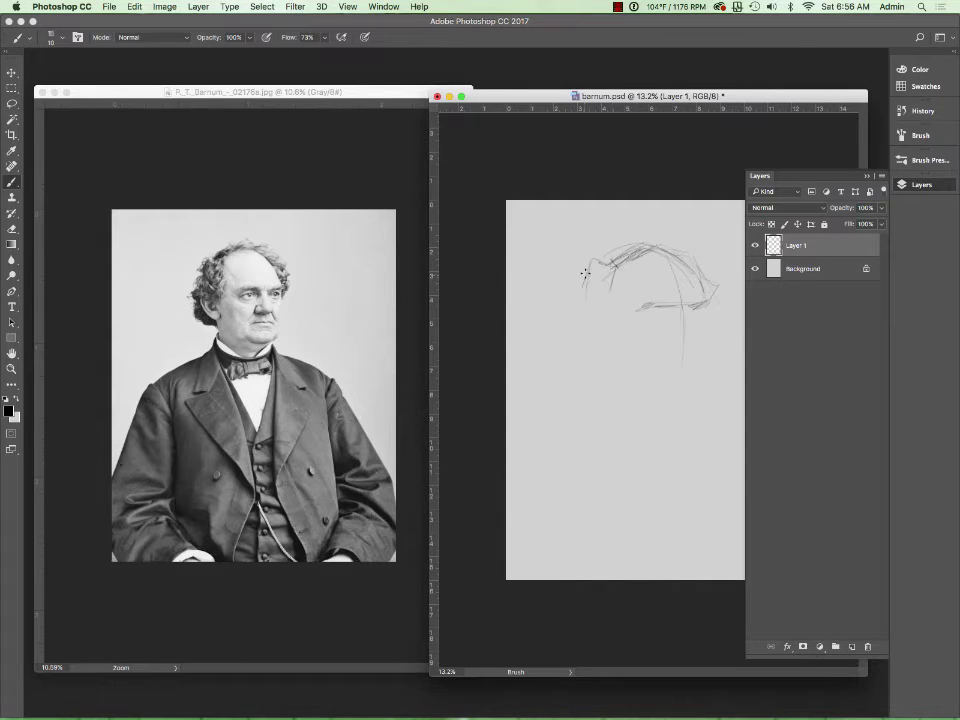
drag(712, 350, 632, 370)
mouse_move(600, 262)
mouse_down()
mouse_move(576, 338)
mouse_move(615, 332)
mouse_move(619, 360)
mouse_move(651, 390)
mouse_up()
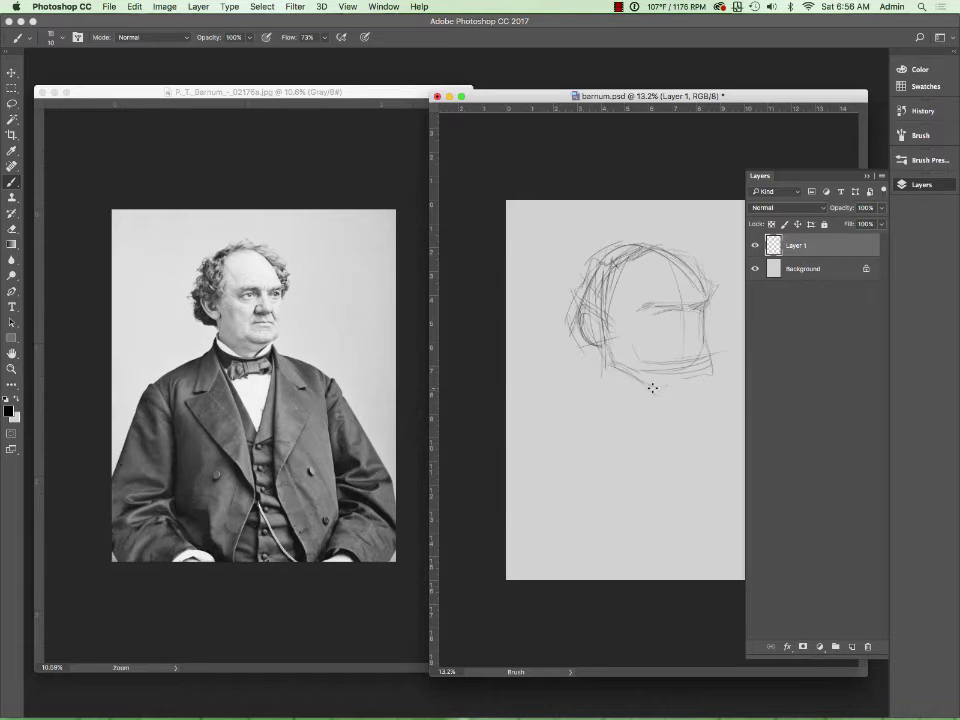
mouse_move(705, 315)
mouse_down()
mouse_move(619, 336)
mouse_move(681, 323)
mouse_move(700, 308)
mouse_move(672, 333)
mouse_move(708, 358)
mouse_up()
drag(650, 310, 680, 312)
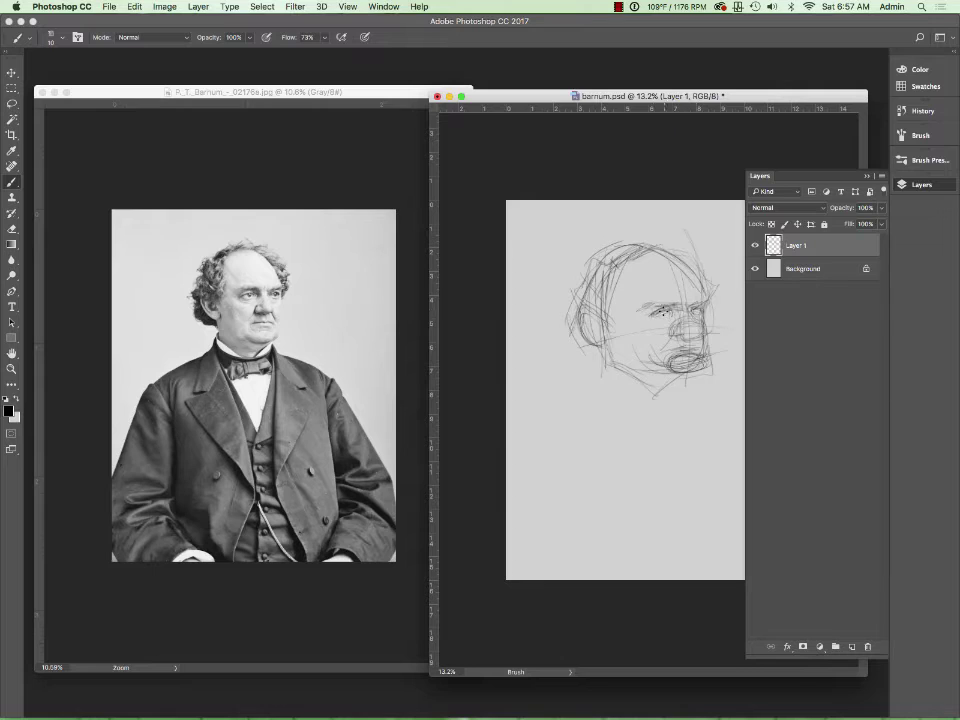
drag(630, 405, 652, 463)
Sketch the neck, collar, bow tie, shoulders and lapels down to the canvas bottom.
drag(690, 372, 655, 465)
mouse_move(628, 390)
mouse_down()
mouse_move(684, 400)
mouse_move(650, 525)
mouse_up()
drag(640, 415, 655, 520)
drag(695, 400, 710, 425)
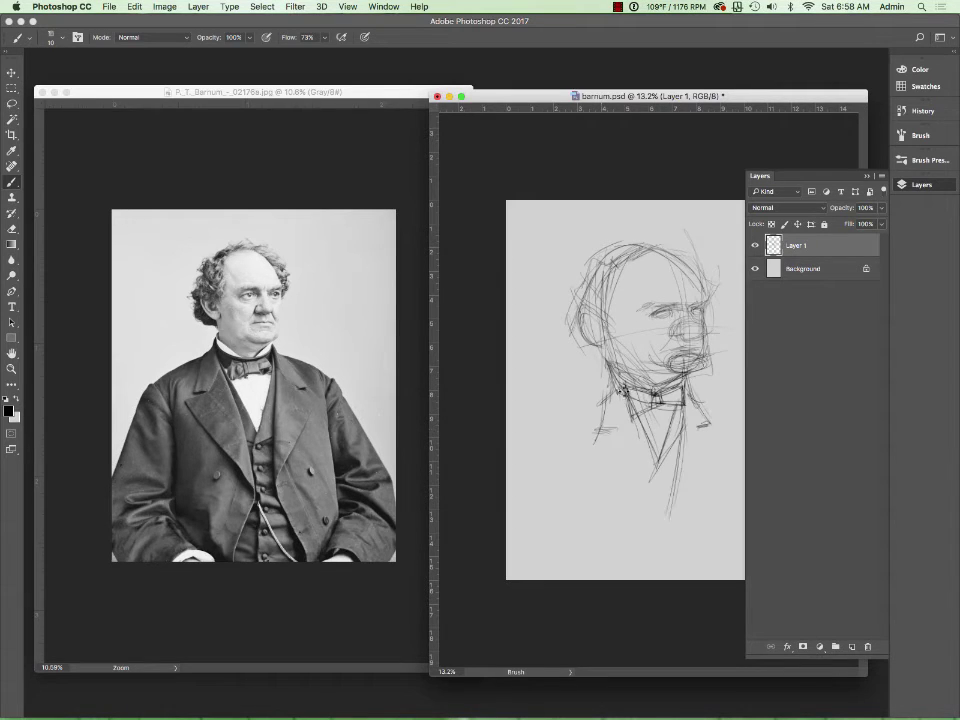
drag(615, 392, 600, 440)
mouse_move(575, 440)
mouse_down()
mouse_move(610, 430)
mouse_move(555, 400)
mouse_up()
drag(565, 440, 640, 530)
mouse_move(725, 440)
mouse_down()
mouse_move(665, 530)
mouse_move(615, 578)
mouse_up()
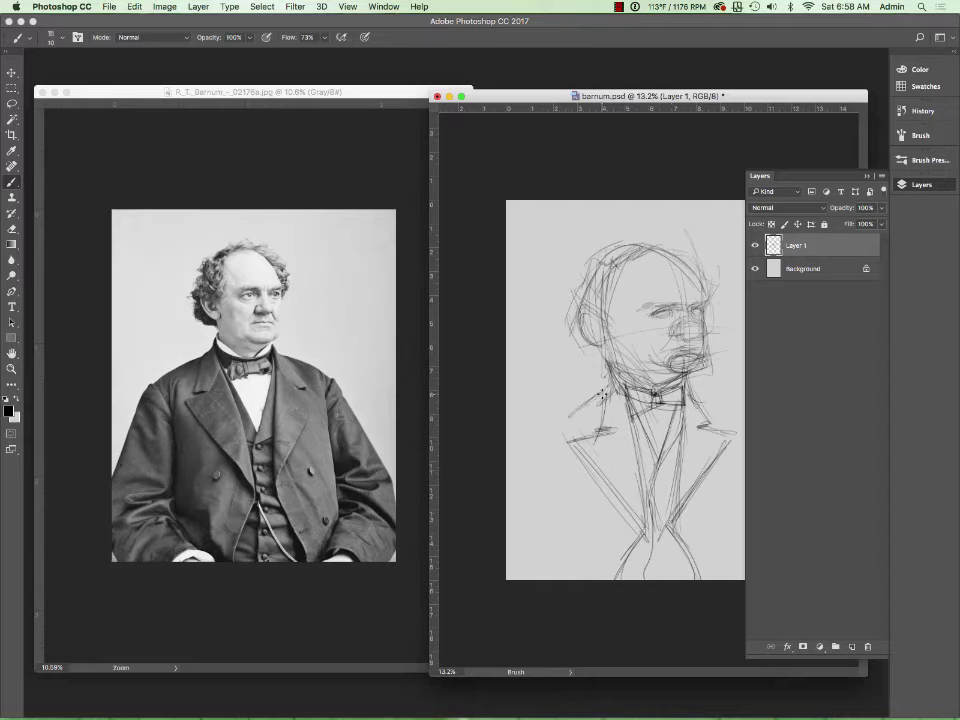
mouse_move(660, 530)
mouse_down()
mouse_move(714, 433)
mouse_move(762, 578)
mouse_up()
Hide the layers panel and sketch the torso edges, right arm and lower jacket curves.
key(F7)
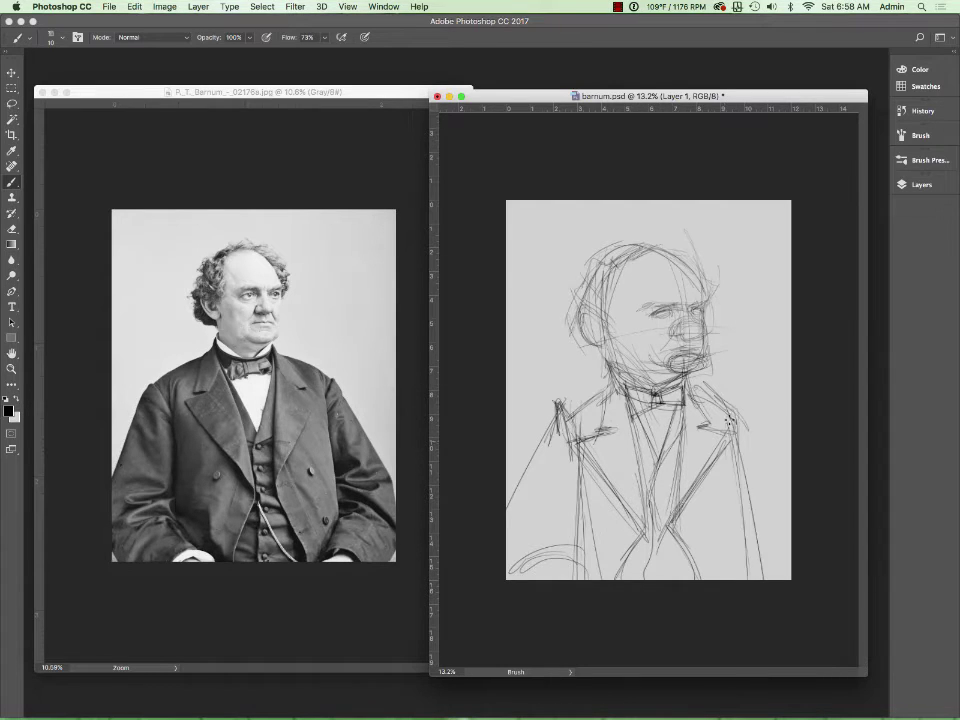
drag(555, 400, 506, 510)
drag(510, 575, 580, 550)
mouse_move(735, 400)
mouse_down()
mouse_move(790, 520)
mouse_move(720, 540)
mouse_up()
drag(600, 522, 530, 530)
drag(700, 480, 672, 520)
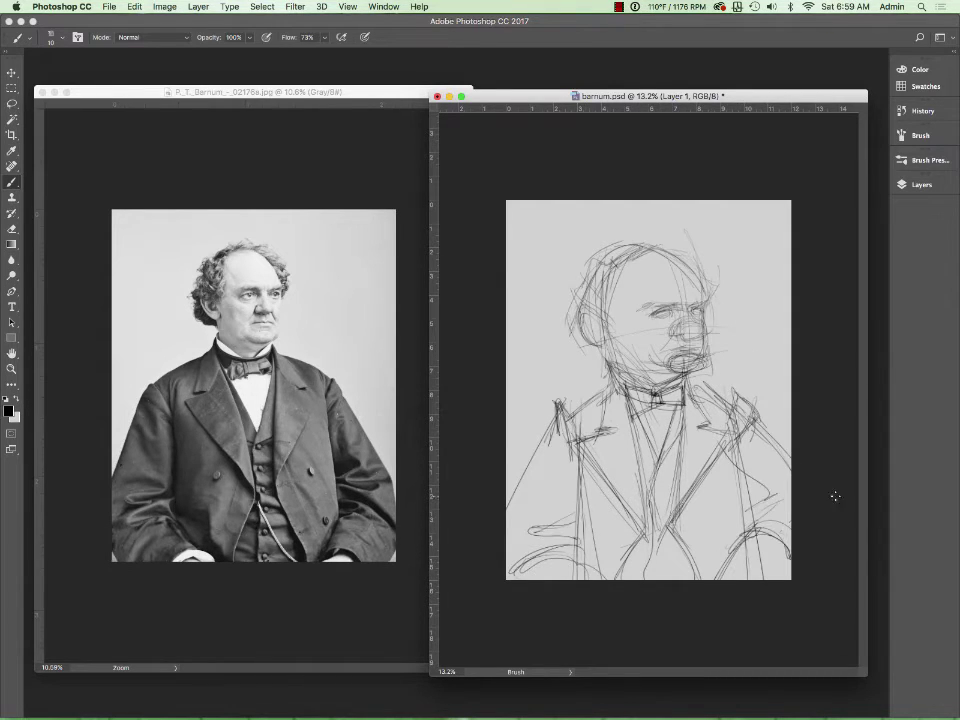
Darken the eye, jaw and chin lines, hatch the hair, and draw the shirt V.
drag(652, 311, 669, 310)
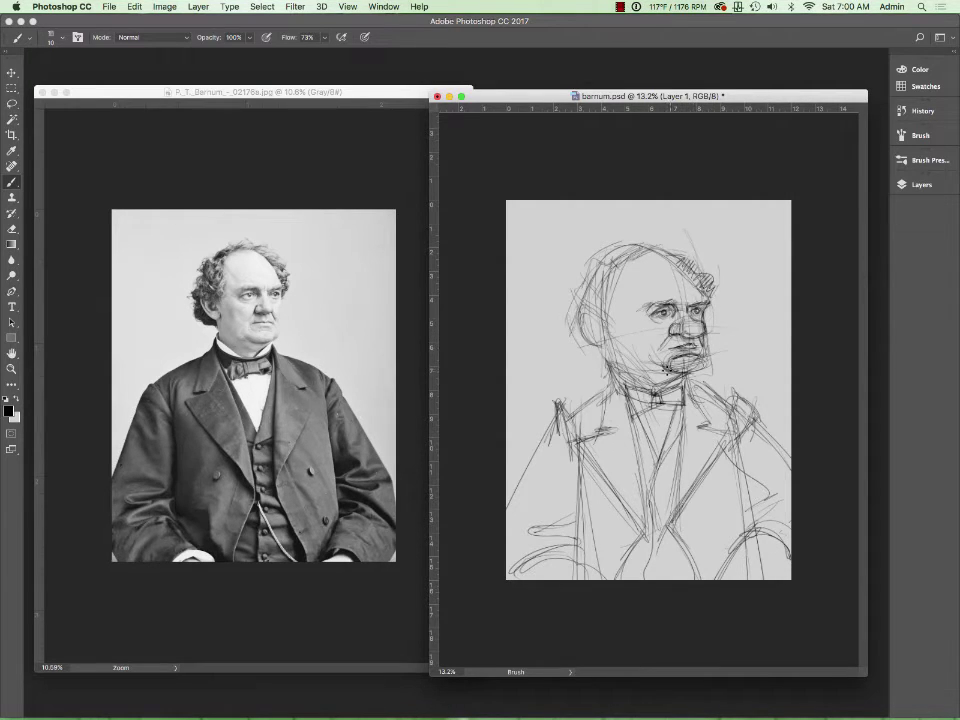
drag(648, 368, 667, 374)
mouse_move(600, 248)
mouse_down()
mouse_move(582, 275)
mouse_move(600, 278)
mouse_move(572, 304)
mouse_move(601, 339)
mouse_up()
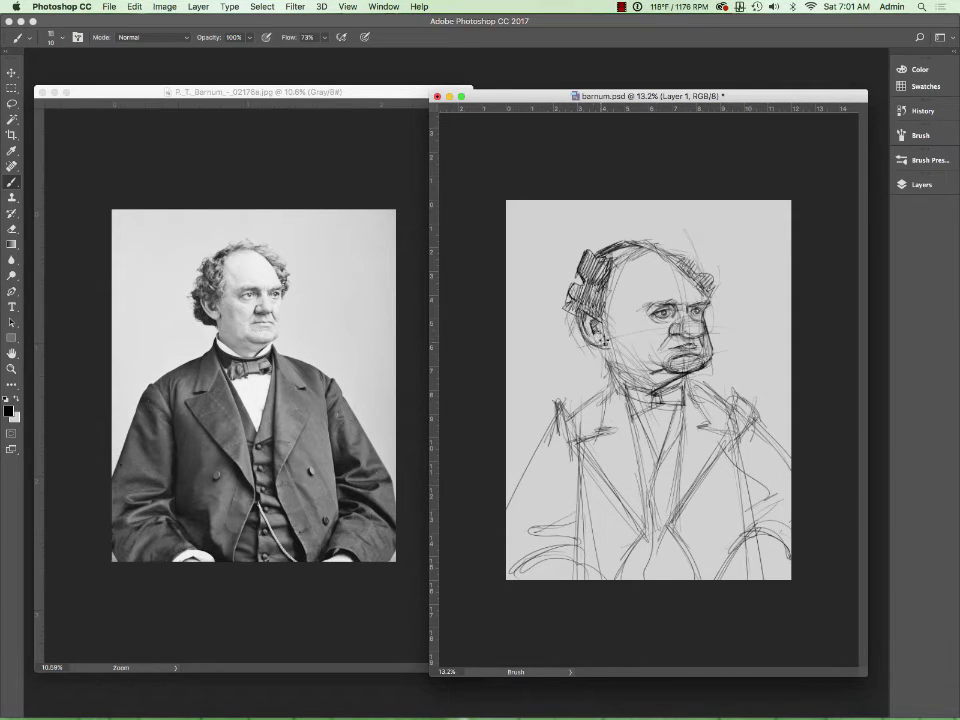
drag(625, 380, 685, 390)
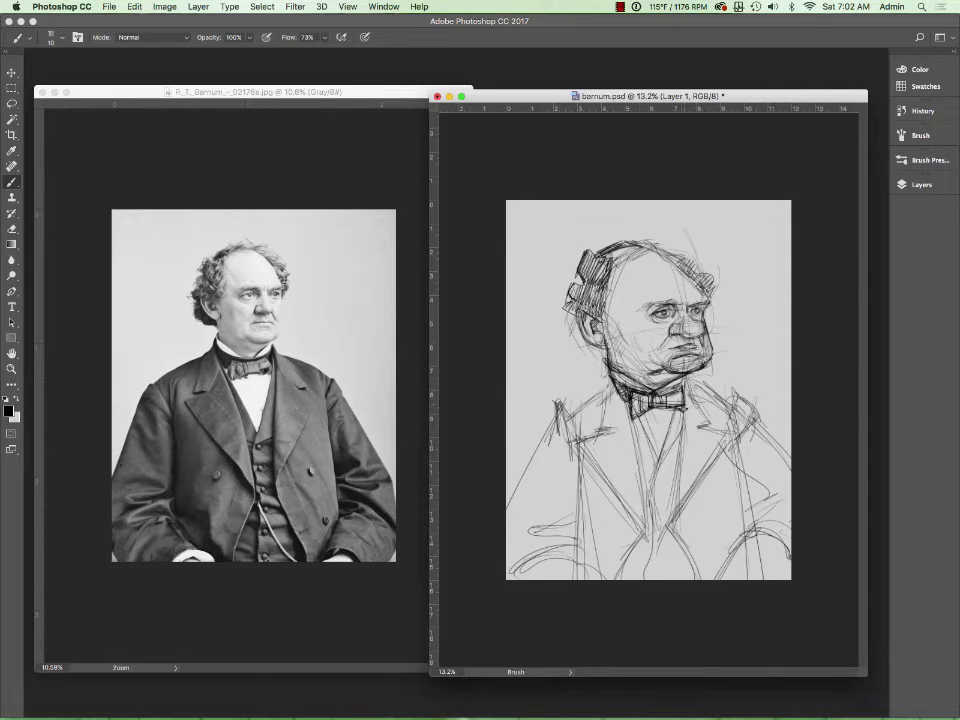
drag(634, 411, 655, 465)
drag(687, 409, 668, 535)
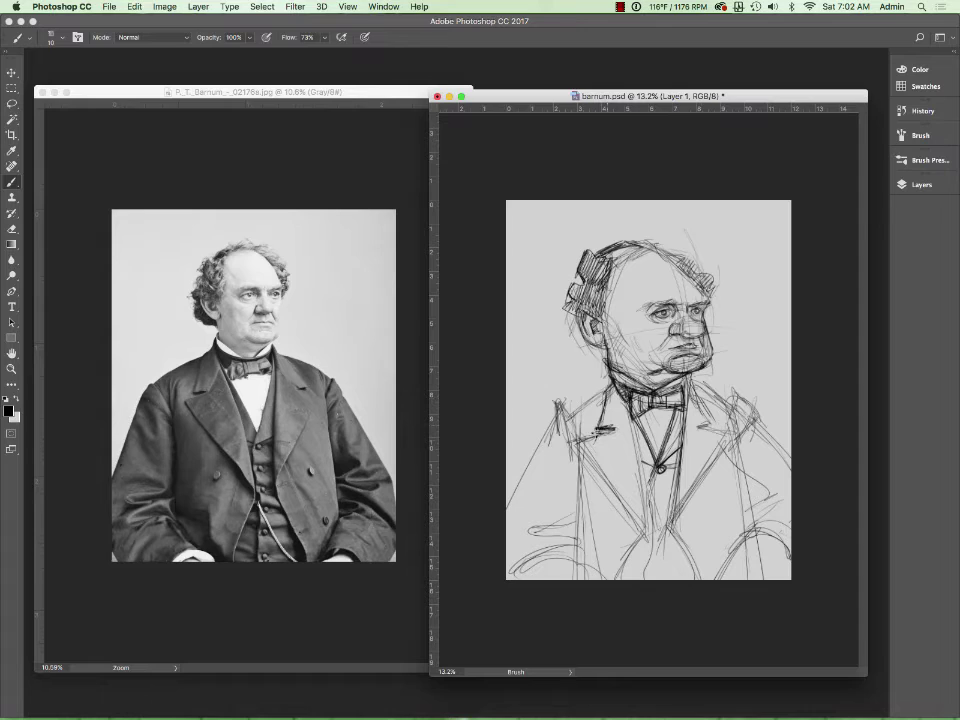
Strengthen both jacket lapels, jacket edges and right arm, and mark the vest buttons.
mouse_move(602, 405)
mouse_down()
mouse_move(622, 570)
mouse_move(650, 572)
mouse_up()
drag(700, 415, 765, 445)
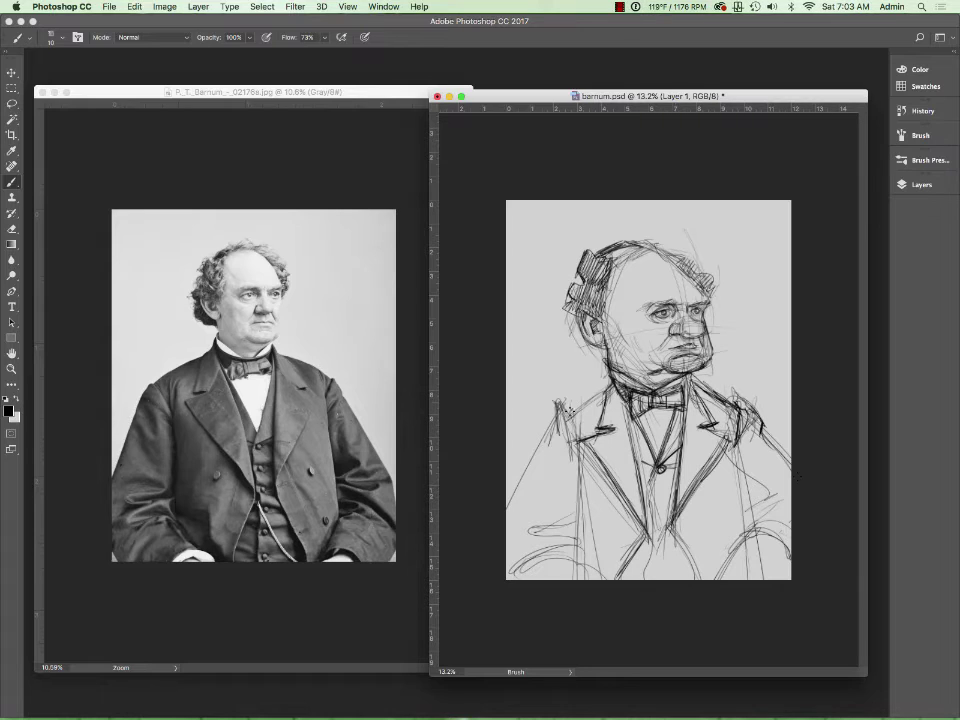
mouse_move(570, 415)
mouse_down()
mouse_move(545, 470)
mouse_move(578, 558)
mouse_up()
drag(567, 445, 574, 555)
drag(515, 510, 562, 515)
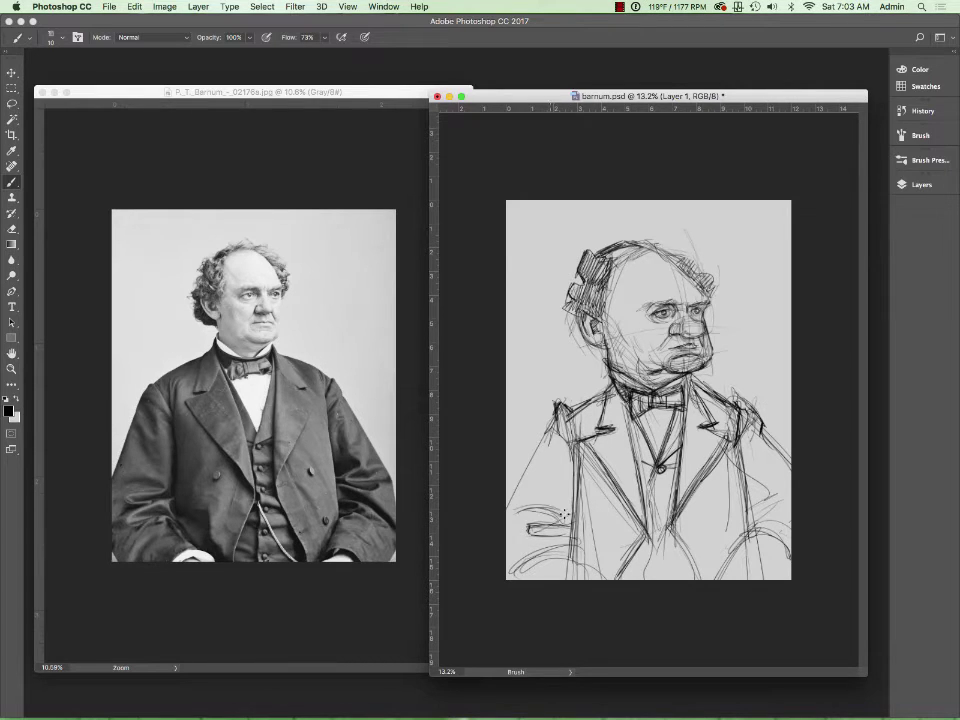
drag(530, 420, 512, 505)
drag(740, 410, 785, 500)
drag(755, 440, 790, 520)
drag(657, 462, 658, 508)
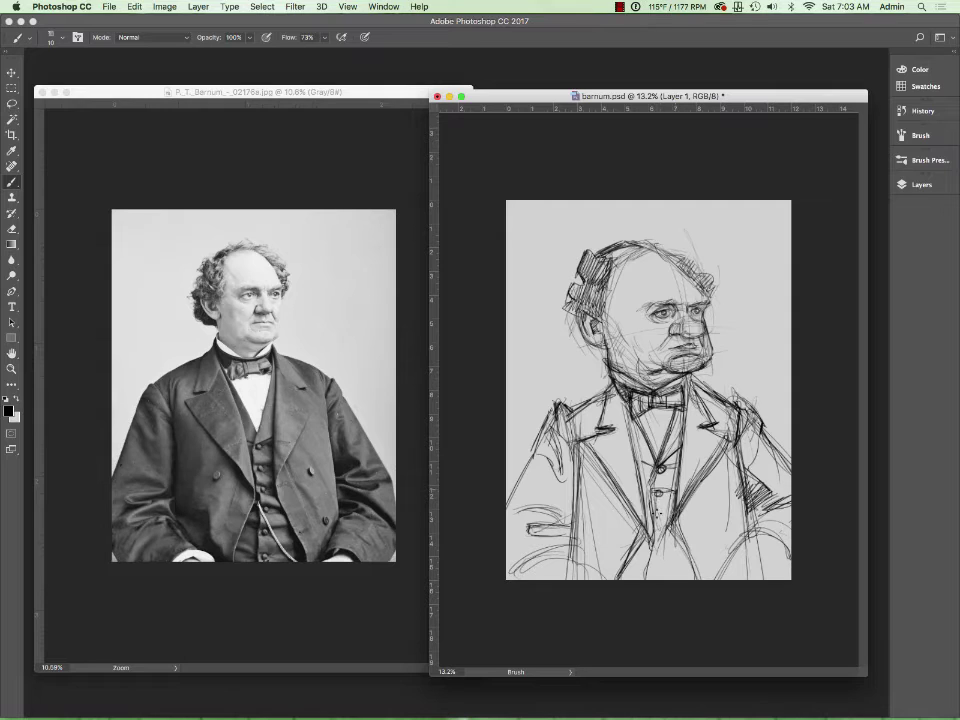
drag(566, 522, 610, 578)
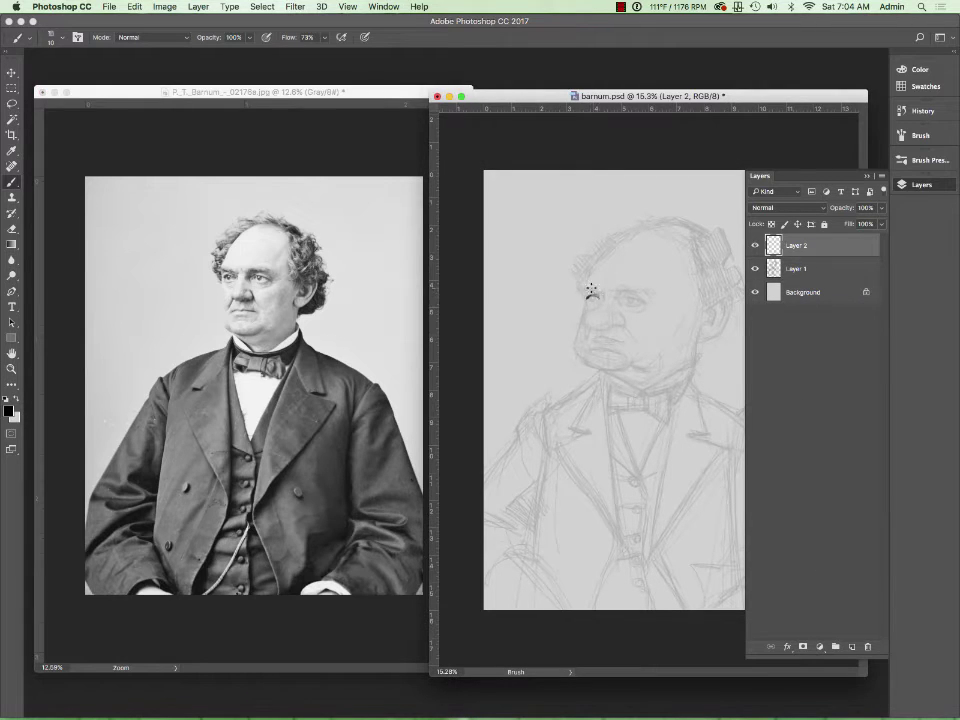
Trace clean lines for the eyes, nose, jawline under the jowls, head top and ear area.
drag(586, 292, 578, 285)
mouse_move(591, 328)
mouse_down()
mouse_move(582, 339)
mouse_move(620, 314)
mouse_up()
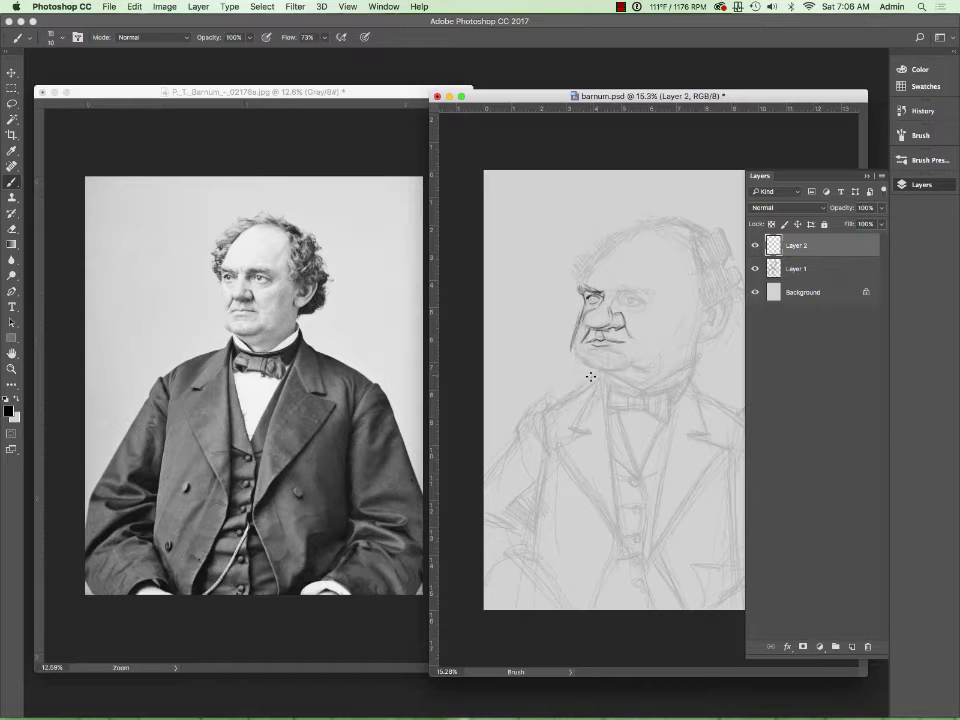
drag(588, 366, 628, 363)
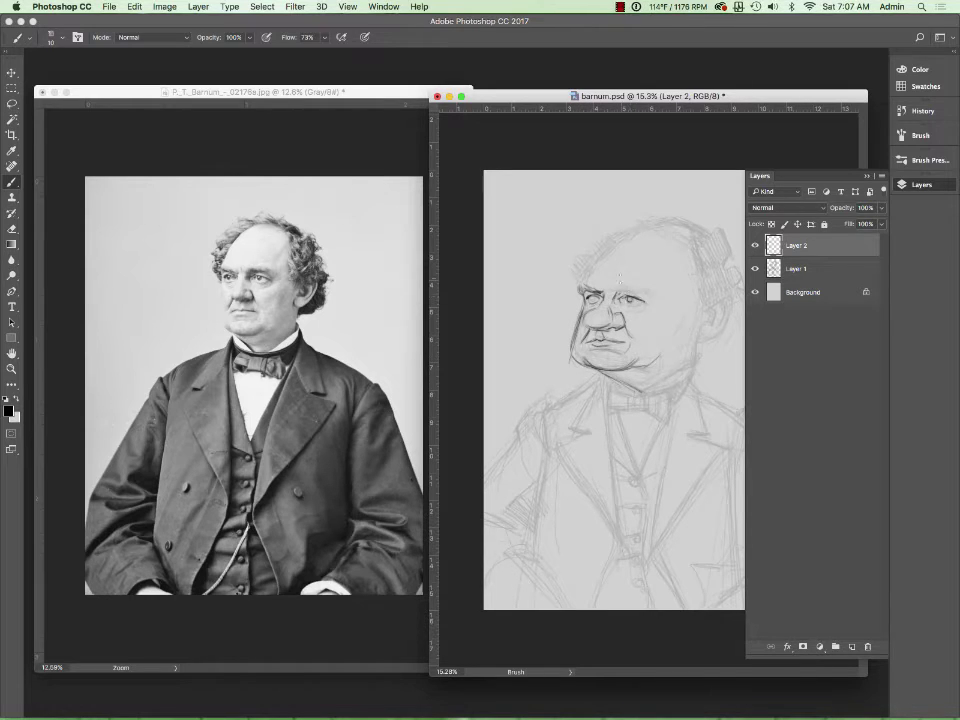
drag(621, 291, 642, 292)
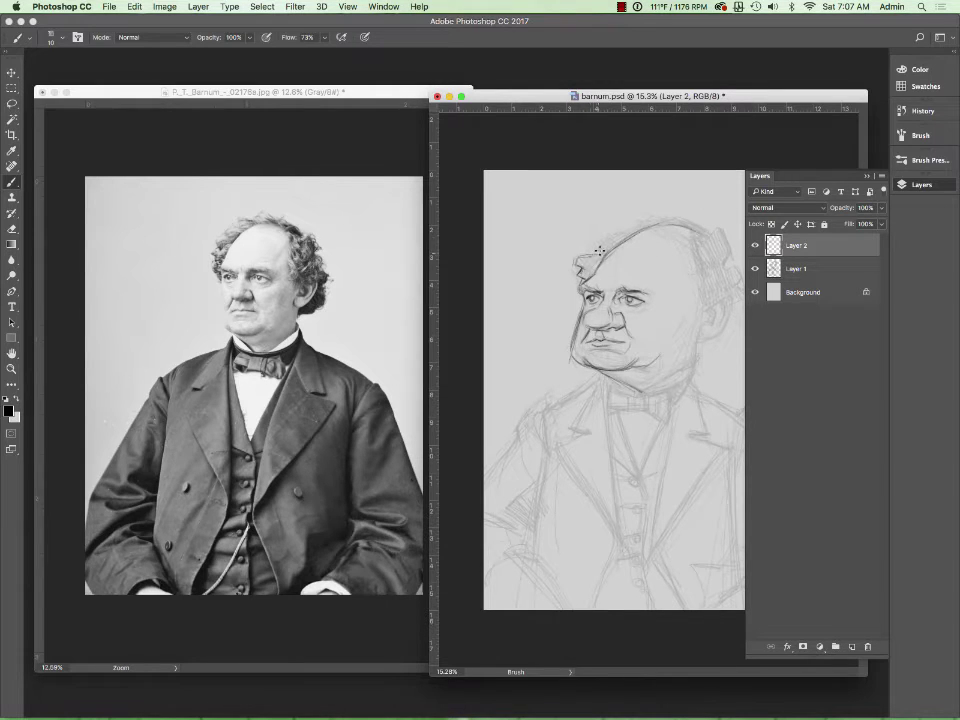
drag(654, 215, 636, 222)
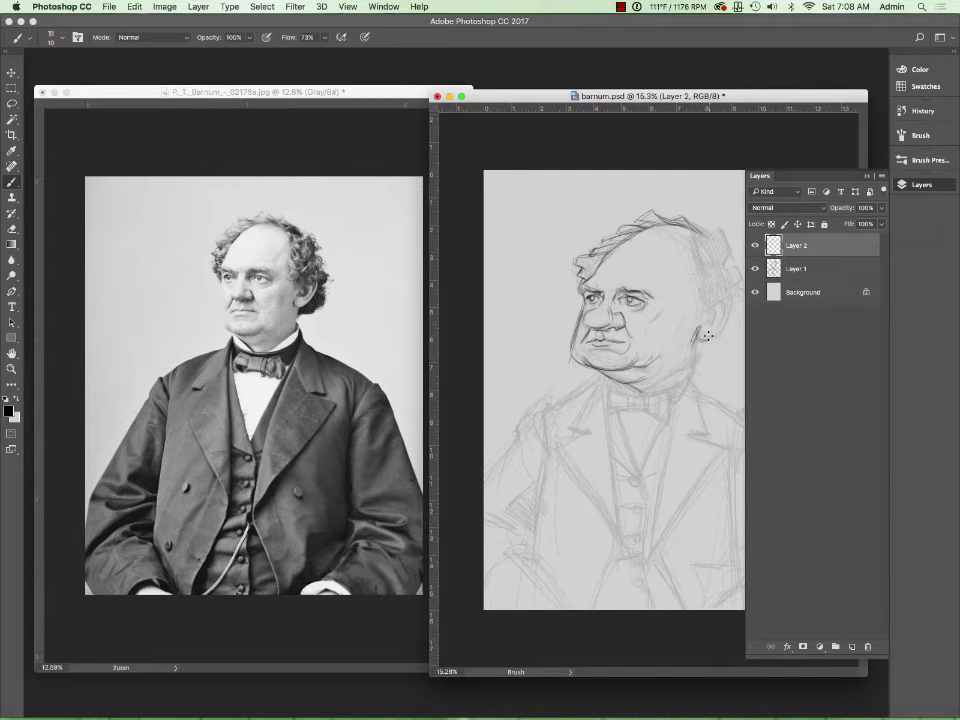
drag(718, 281, 704, 254)
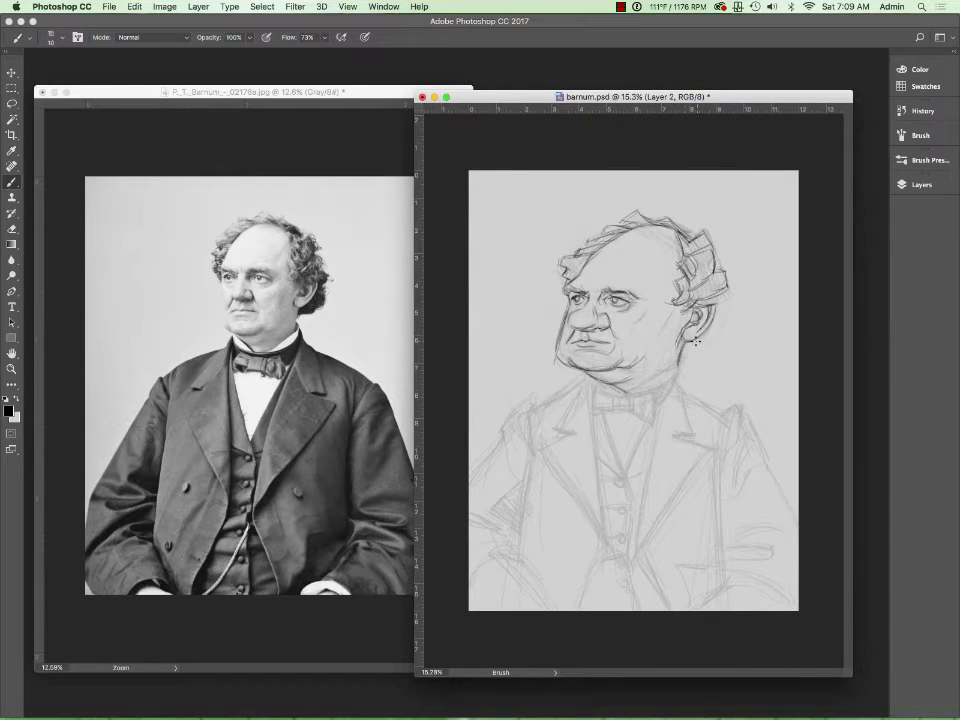
Ink the chin line, bow tie, shirt front, vest collar V and vest sides.
drag(626, 393, 682, 357)
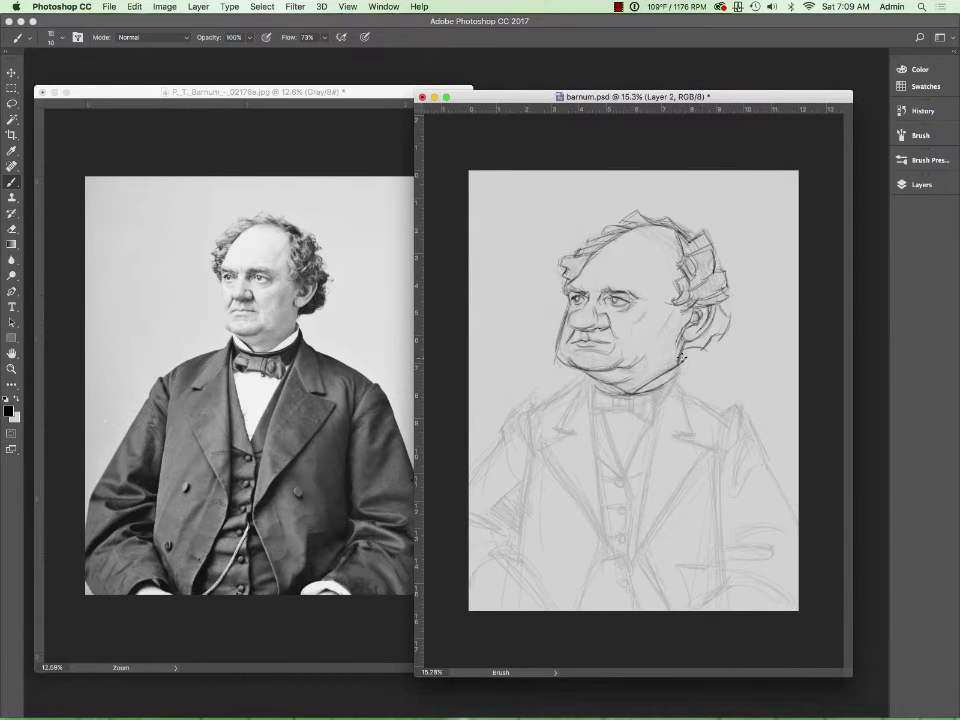
mouse_move(631, 410)
mouse_down()
mouse_move(655, 410)
mouse_move(620, 402)
mouse_up()
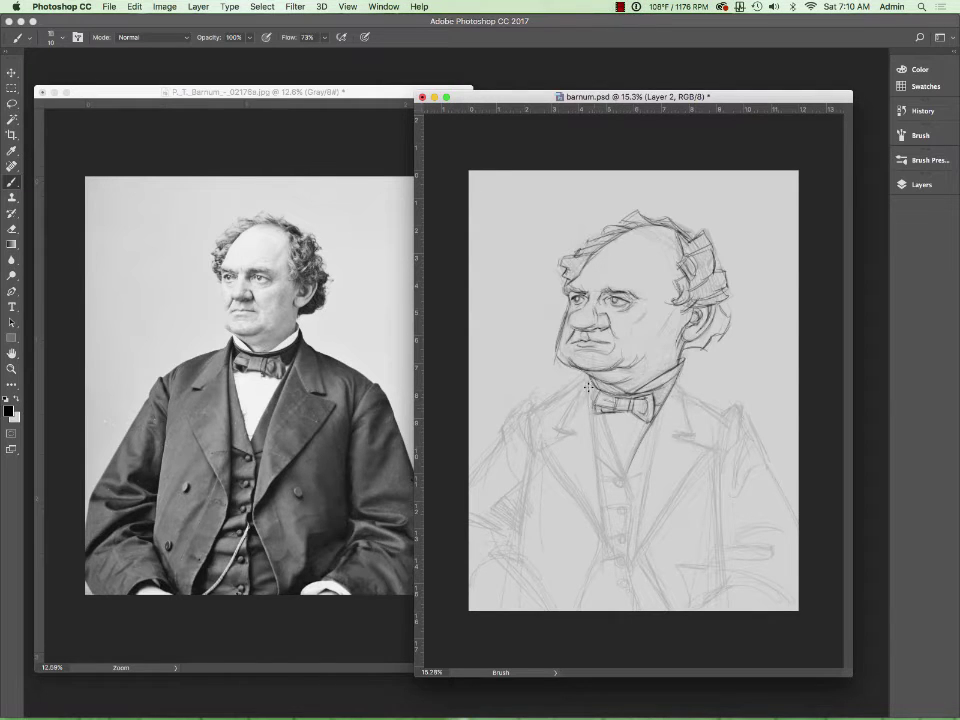
drag(640, 463, 615, 478)
mouse_move(591, 410)
mouse_down()
mouse_move(595, 485)
mouse_move(574, 606)
mouse_up()
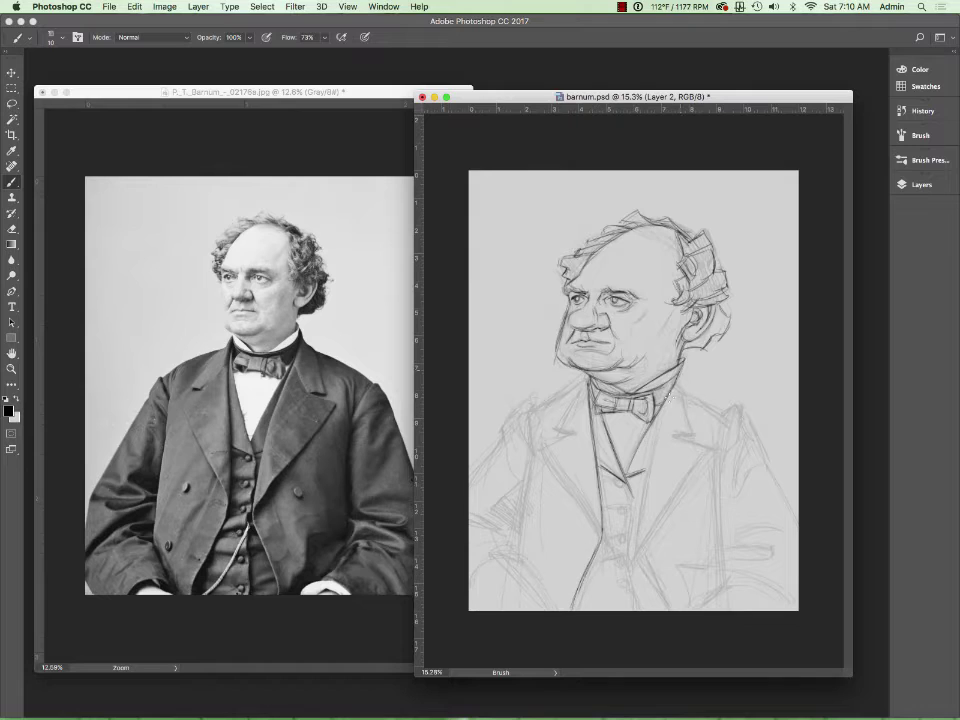
drag(657, 470, 643, 578)
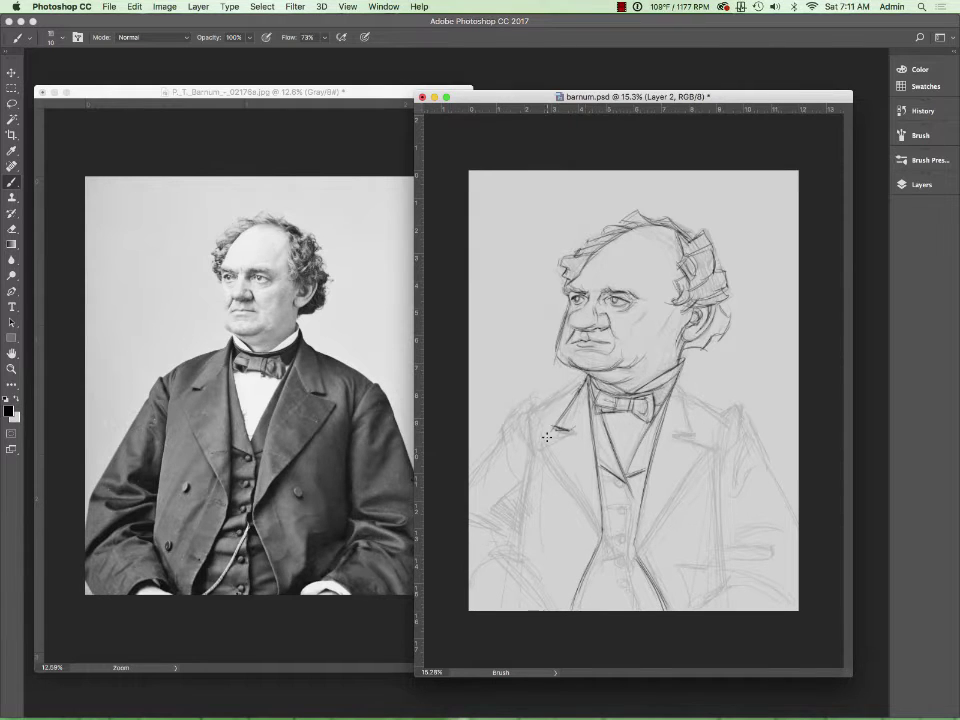
mouse_move(709, 450)
mouse_down()
mouse_move(639, 559)
mouse_move(634, 541)
mouse_move(621, 566)
mouse_up()
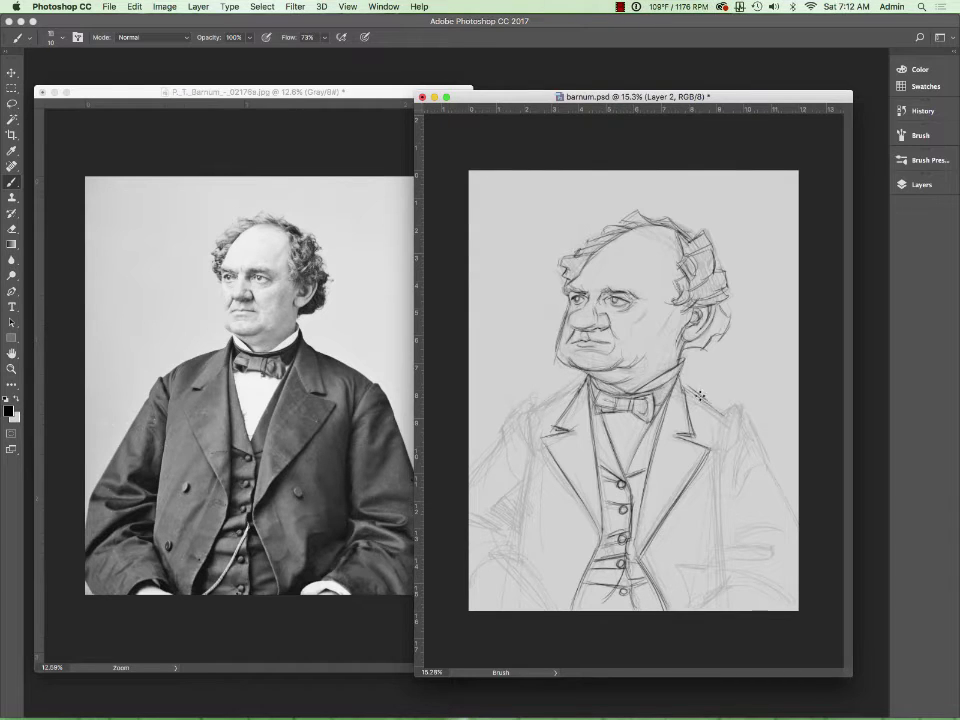
Ink the coat edges, right shoulder hatching, button, pocket flap, cuff and left sleeve.
drag(716, 455, 721, 540)
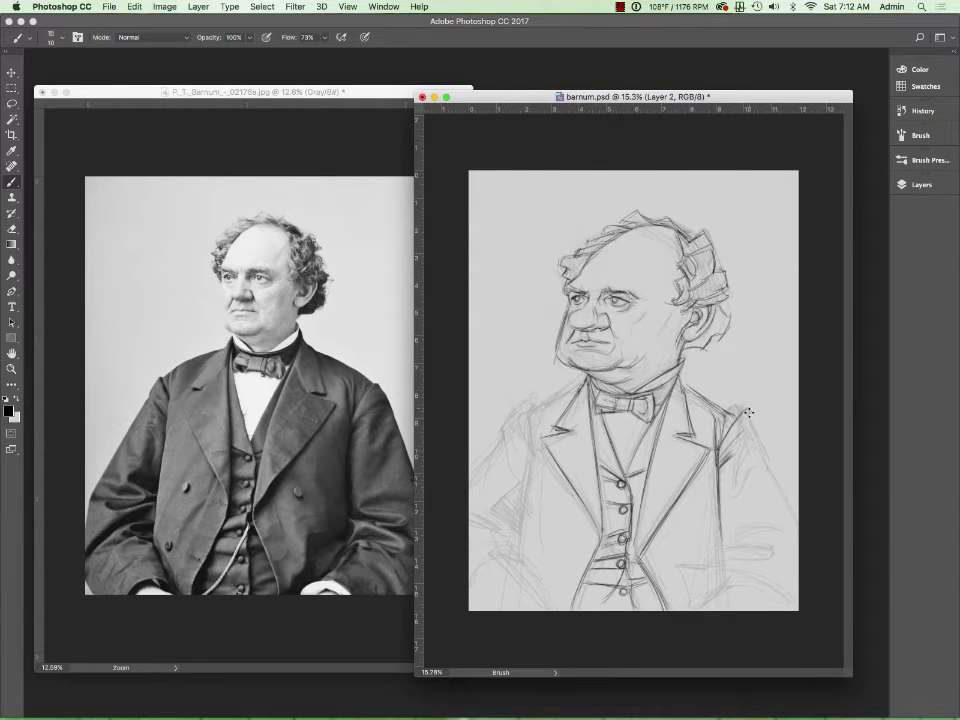
drag(748, 411, 749, 453)
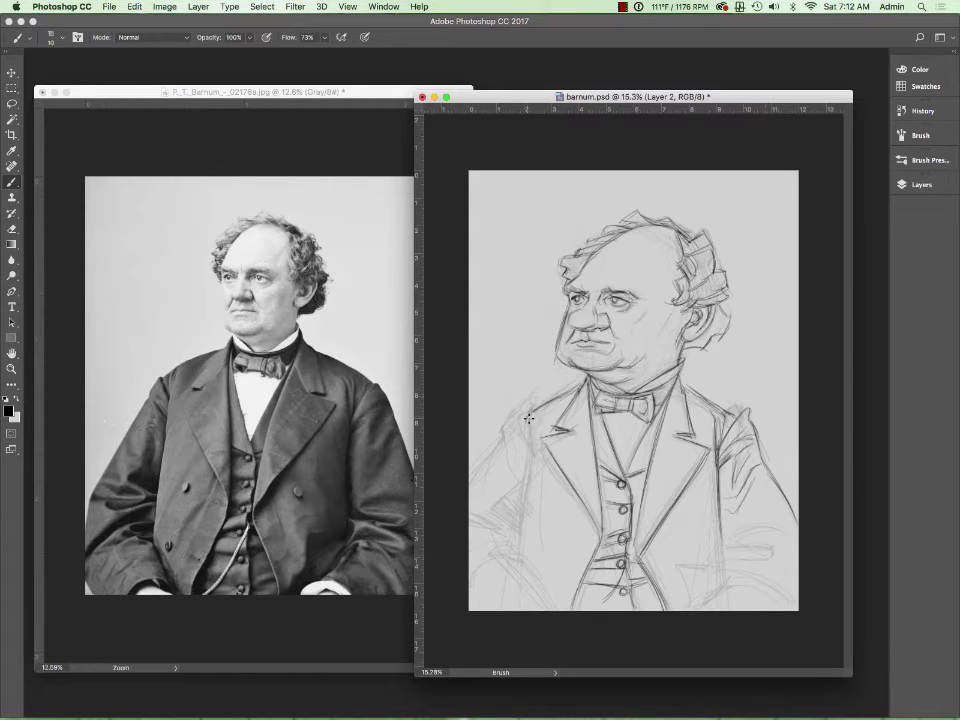
drag(527, 445, 510, 570)
mouse_move(689, 535)
mouse_down()
mouse_move(729, 552)
mouse_move(786, 533)
mouse_up()
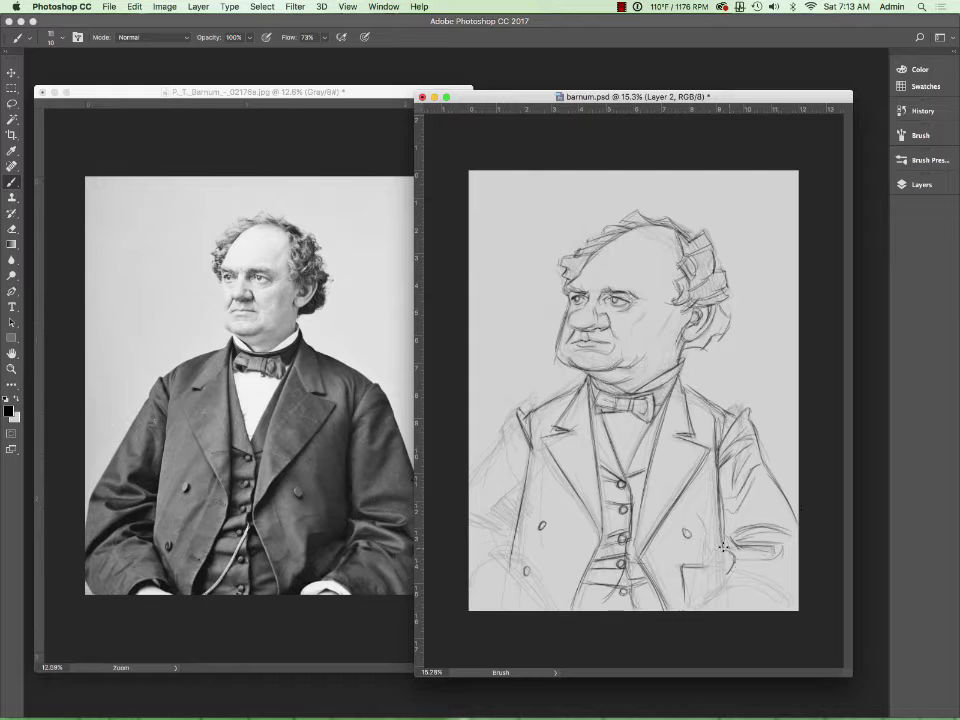
drag(712, 580, 790, 592)
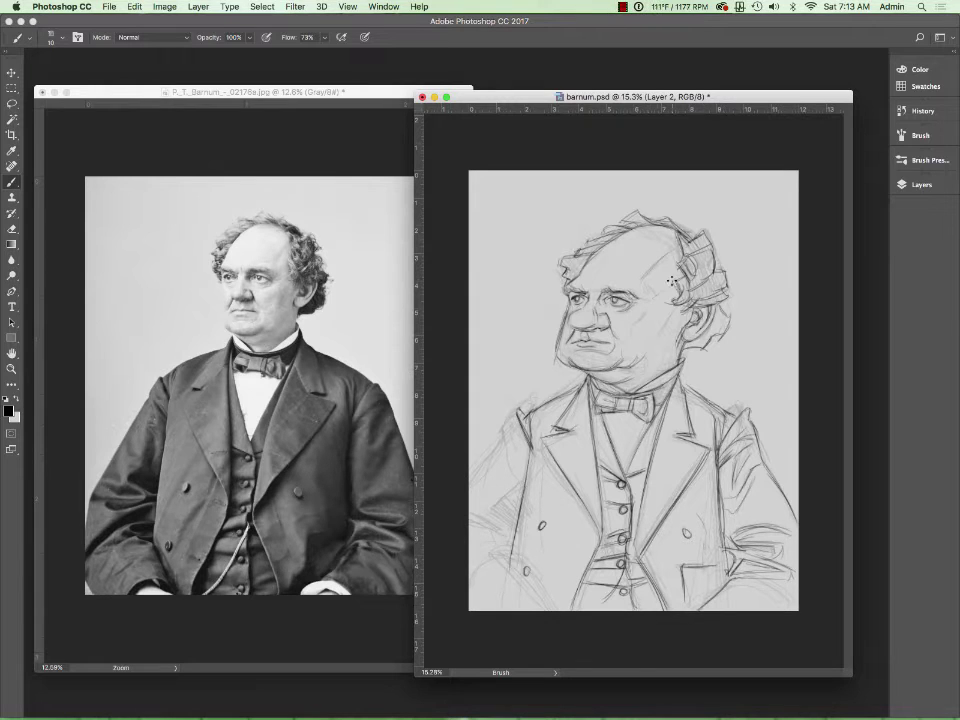
drag(520, 516, 474, 533)
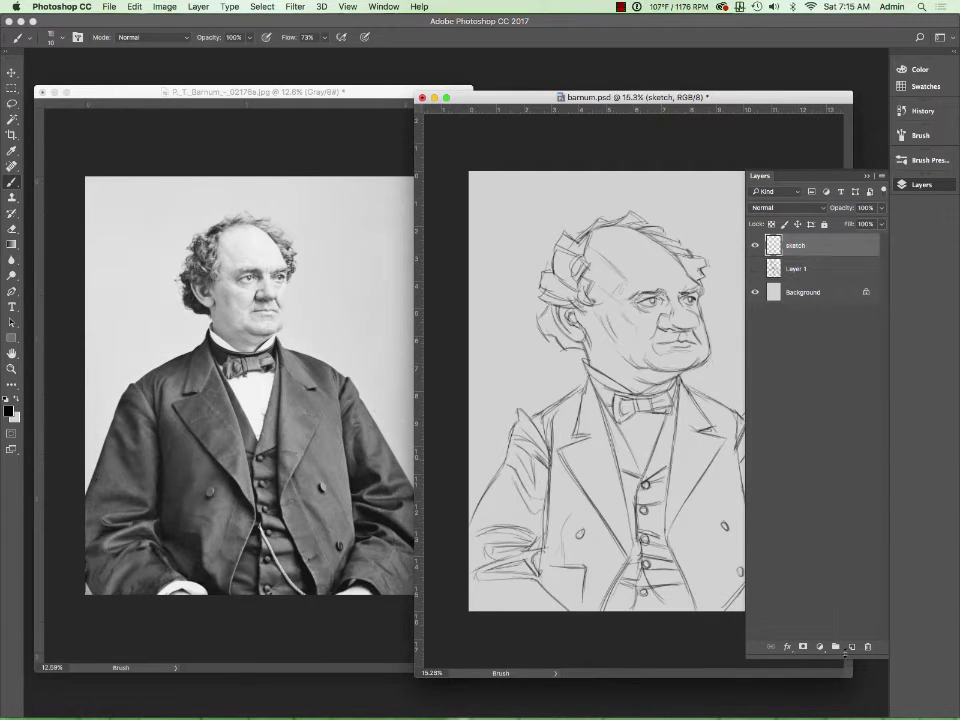
Create a new layer named 'palette' and choose a round brush.
key(ctrl+shift+n)
text(palette)
key(Return)
click(925, 160)
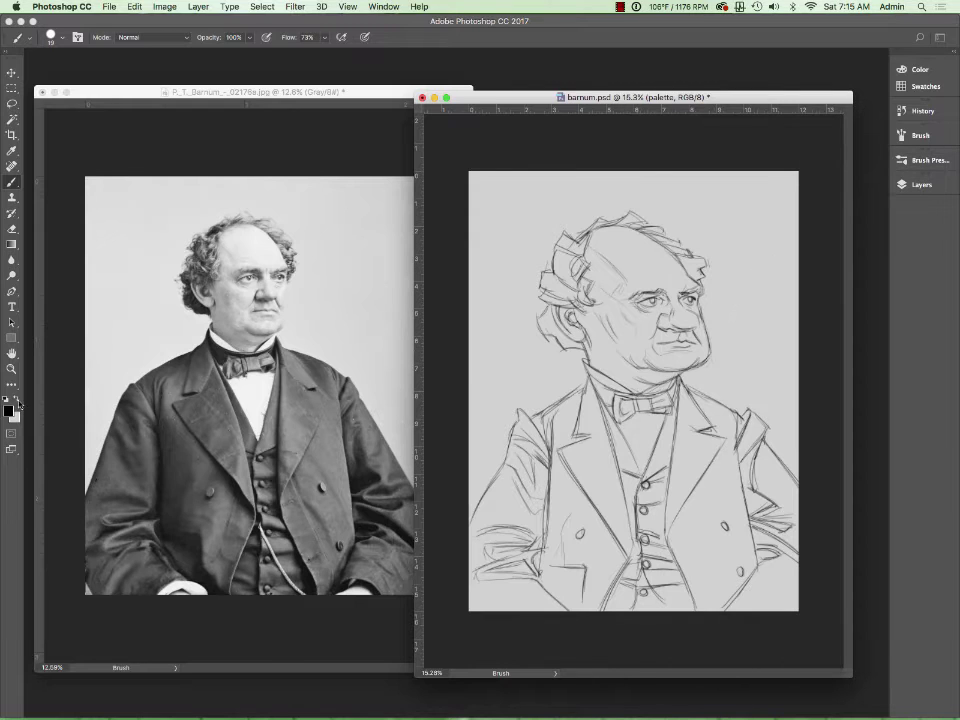
Paint a column of eight value dots at the top-left, from black through greys to white.
click(501, 191)
click(8, 410)
click(503, 235)
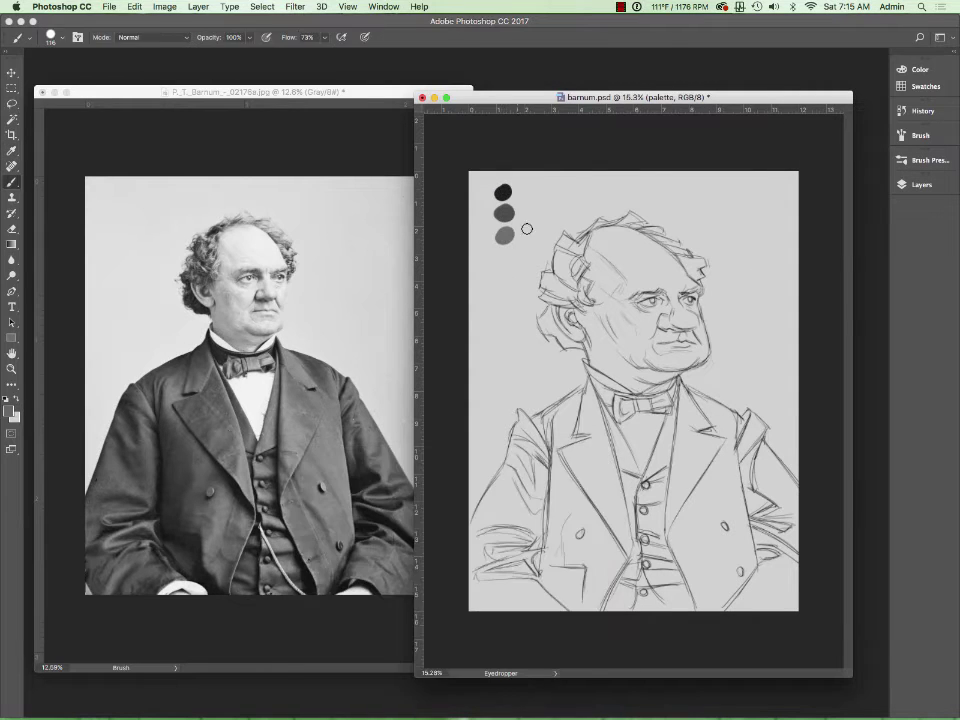
click(503, 258)
click(503, 283)
click(502, 309)
click(503, 333)
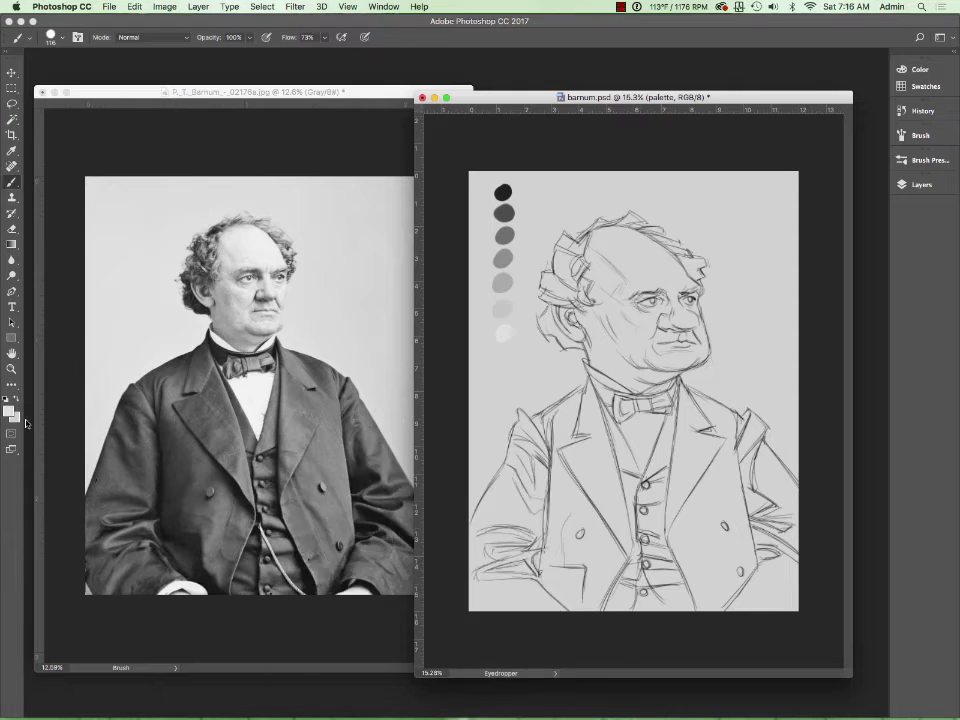
click(503, 359)
key(ctrl+shift+alt+n)
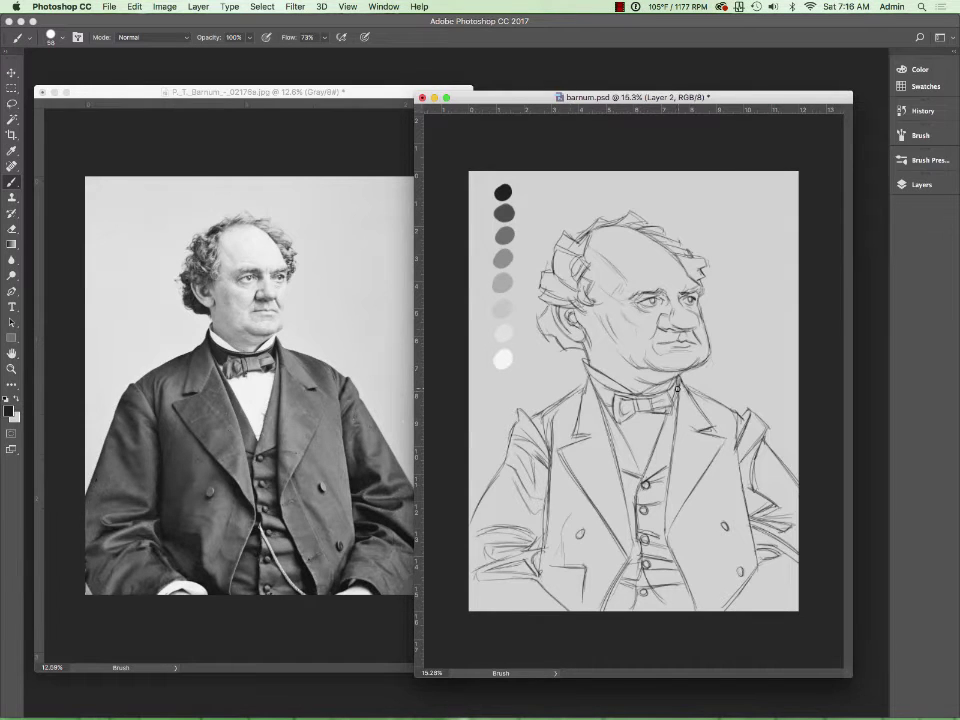
Block in dark tones at the collar, vest strips, lower coat, hair and bow tie.
drag(677, 383, 592, 380)
drag(636, 478, 638, 540)
drag(748, 495, 768, 505)
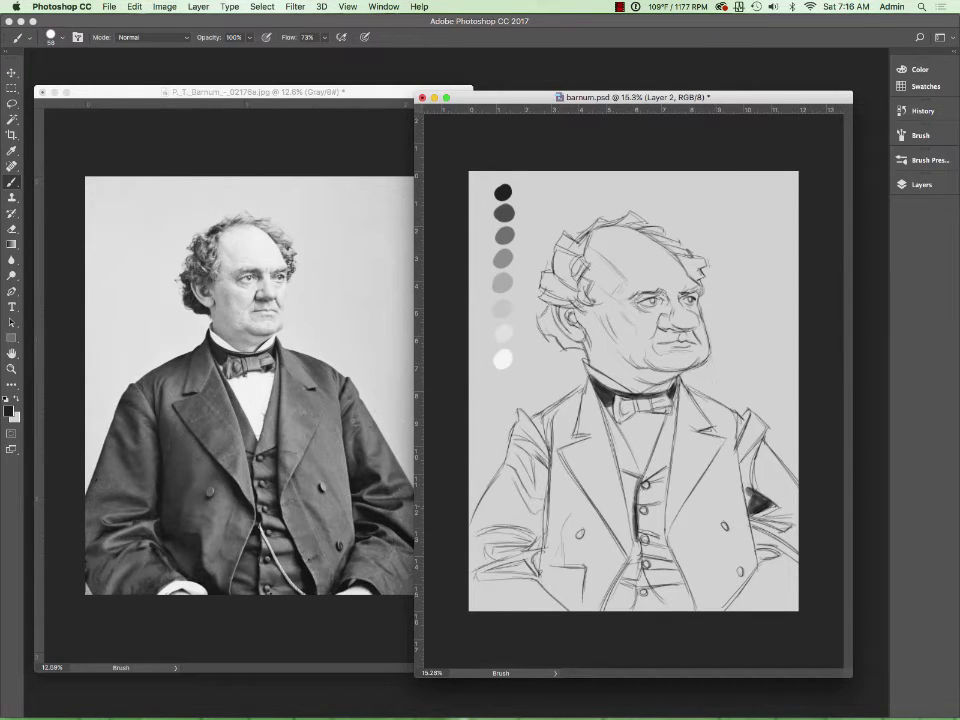
drag(548, 308, 542, 332)
drag(693, 255, 688, 272)
drag(546, 465, 543, 545)
drag(770, 528, 788, 560)
drag(667, 541, 697, 610)
drag(547, 563, 586, 608)
drag(474, 546, 492, 570)
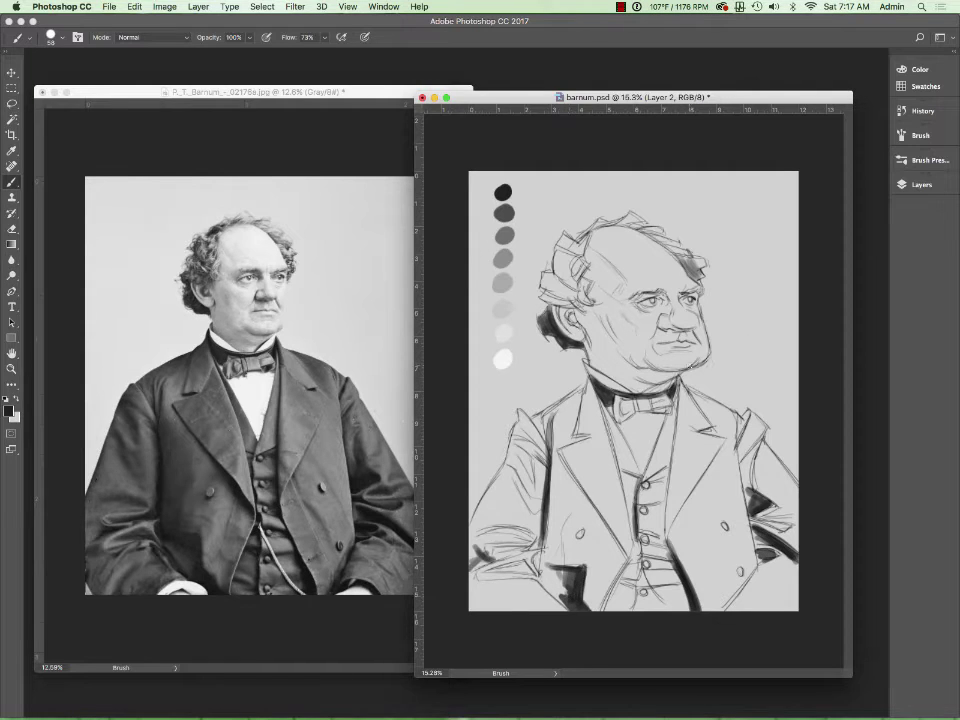
mouse_move(555, 292)
mouse_down()
mouse_move(547, 262)
mouse_move(566, 236)
mouse_move(612, 216)
mouse_up()
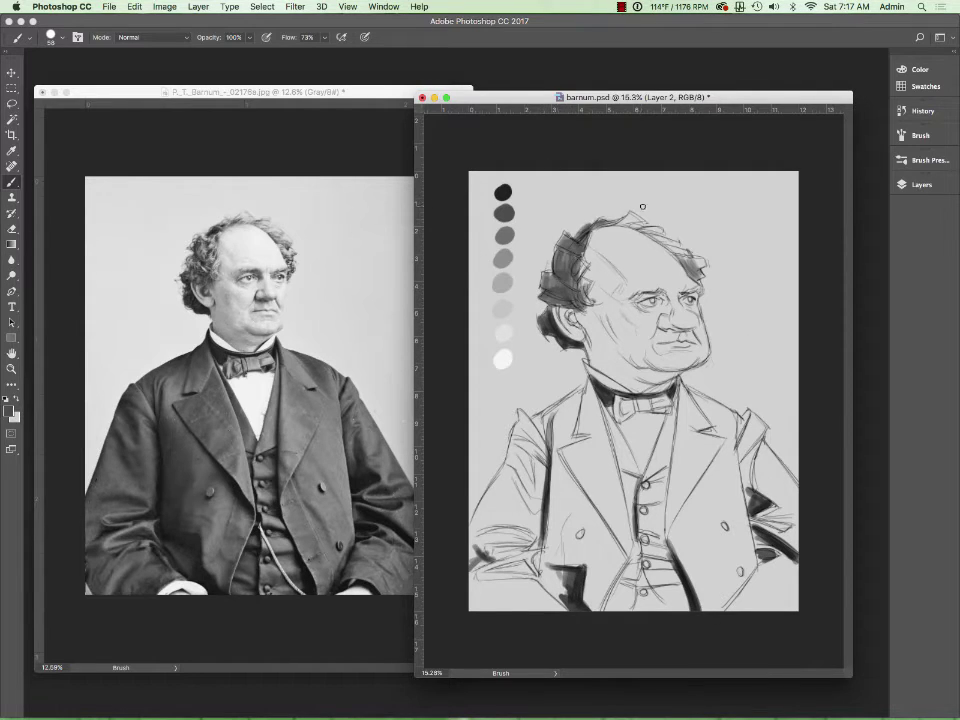
drag(616, 402, 644, 410)
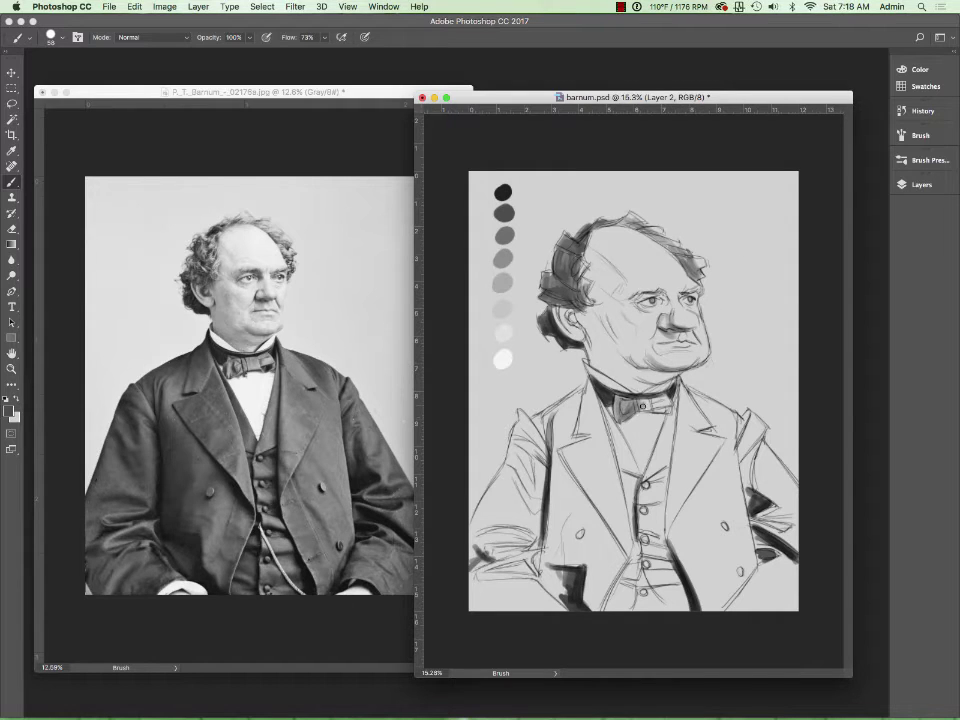
With a larger brush, lay mid-grey over the coat, sleeve and vest, and reshade the chin.
key(bracketright)
key(bracketright)
key(bracketright)
mouse_move(575, 425)
mouse_down()
mouse_move(590, 470)
mouse_move(616, 496)
mouse_move(525, 430)
mouse_move(545, 540)
mouse_up()
mouse_move(505, 450)
mouse_down()
mouse_move(485, 560)
mouse_move(540, 597)
mouse_up()
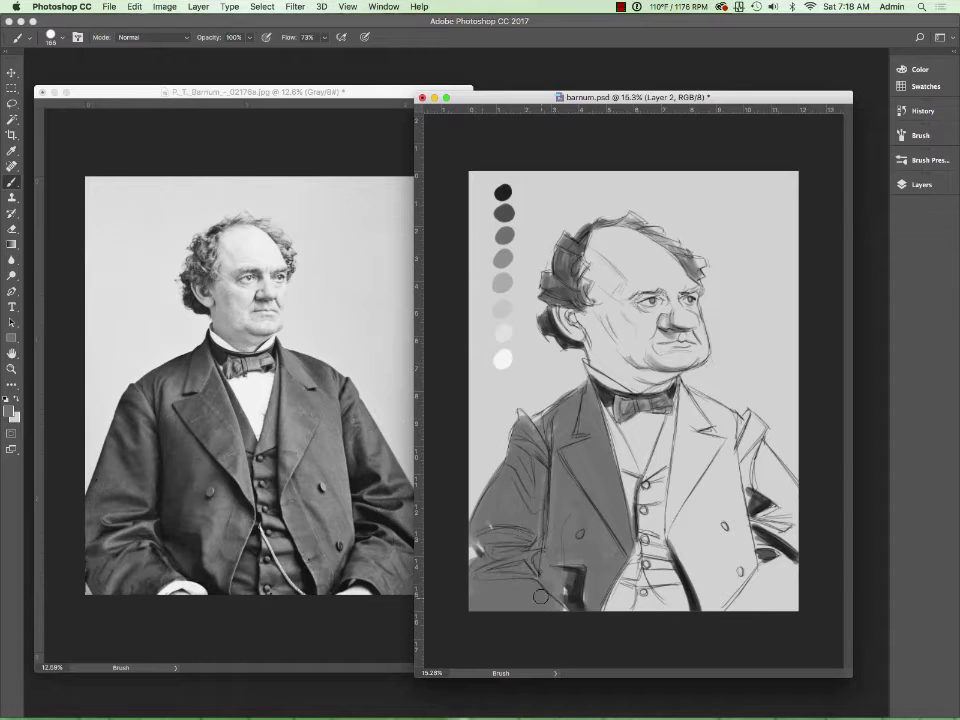
drag(690, 445, 700, 595)
mouse_move(710, 460)
mouse_down()
mouse_move(723, 493)
mouse_move(705, 430)
mouse_move(740, 575)
mouse_up()
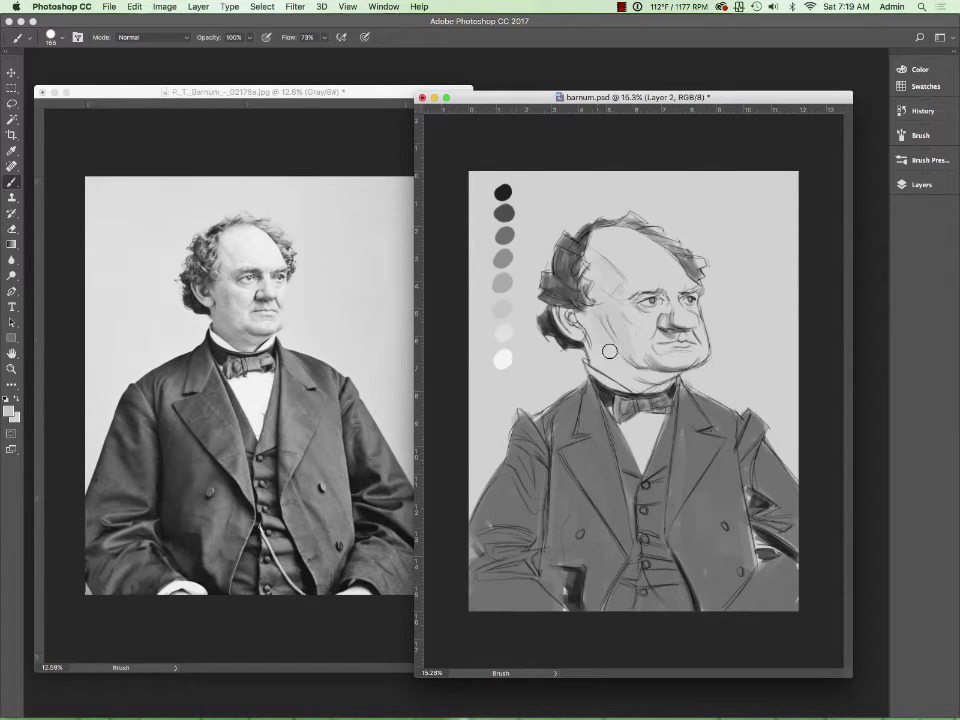
drag(609, 352, 600, 330)
Lighten the shirt front, paint a dark line down the vest buttons, and lighten the forehead.
key(bracketleft)
key(bracketleft)
drag(630, 420, 656, 408)
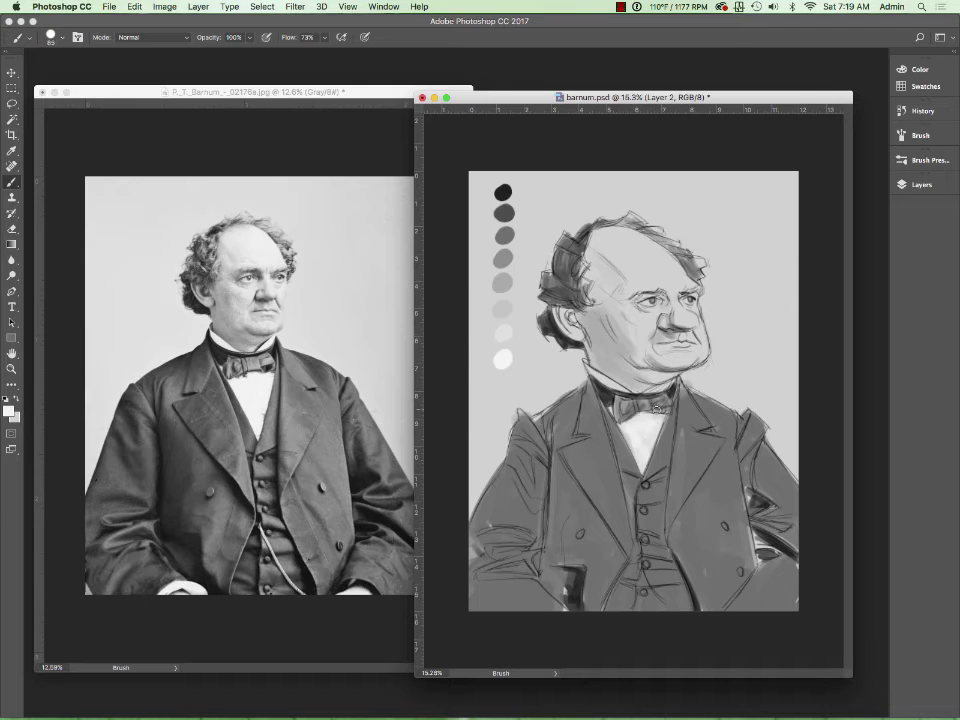
key(x)
drag(640, 498, 636, 545)
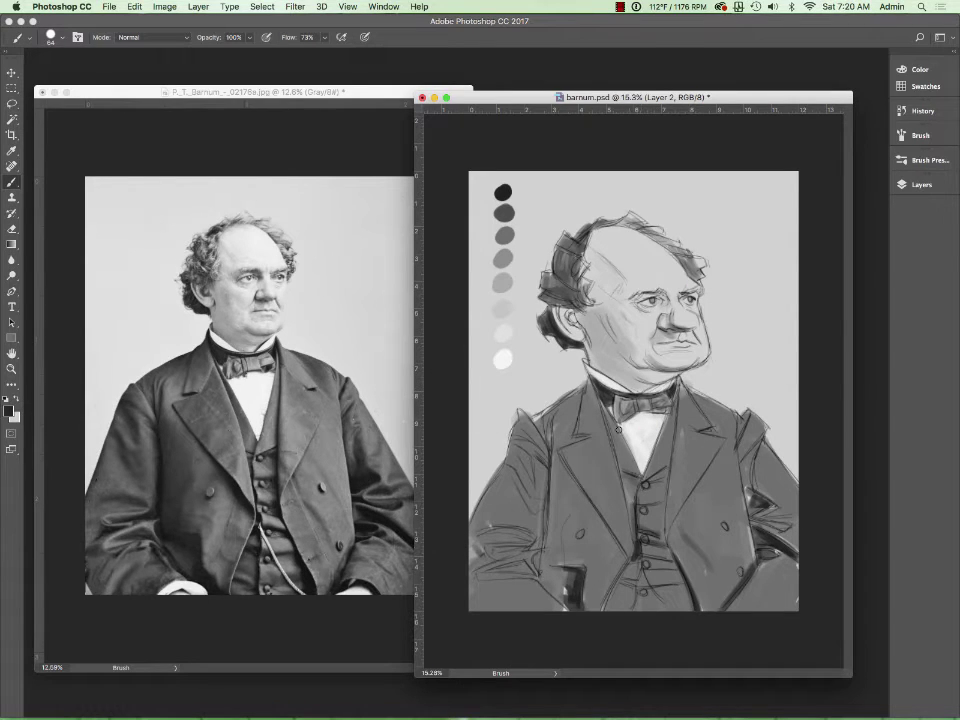
key(x)
drag(618, 428, 612, 452)
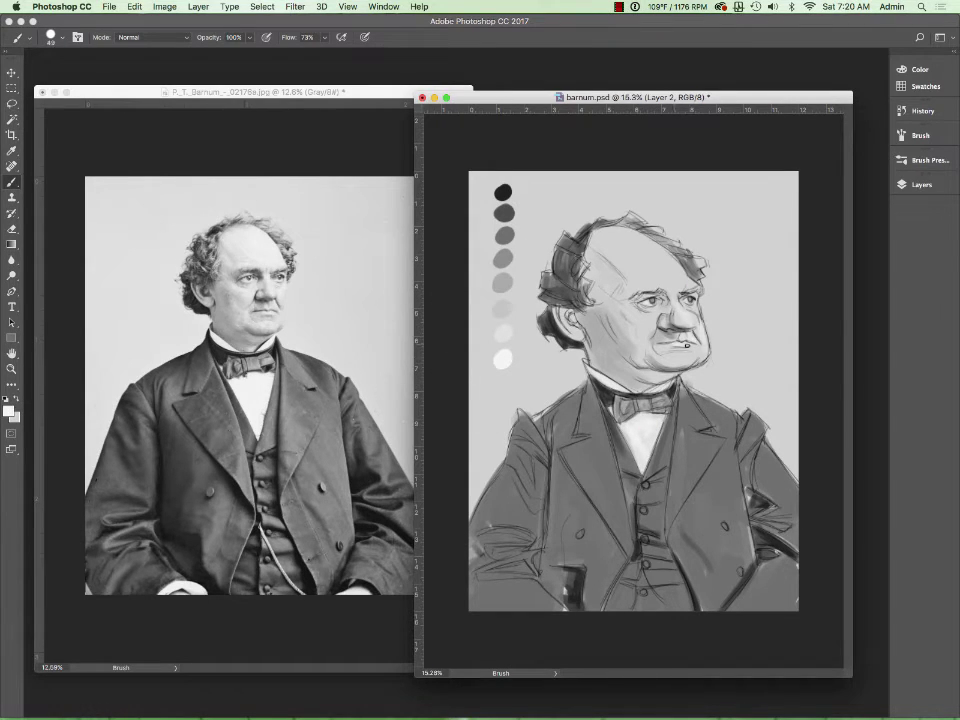
key(bracketright)
key(bracketright)
key(bracketright)
drag(621, 242, 655, 262)
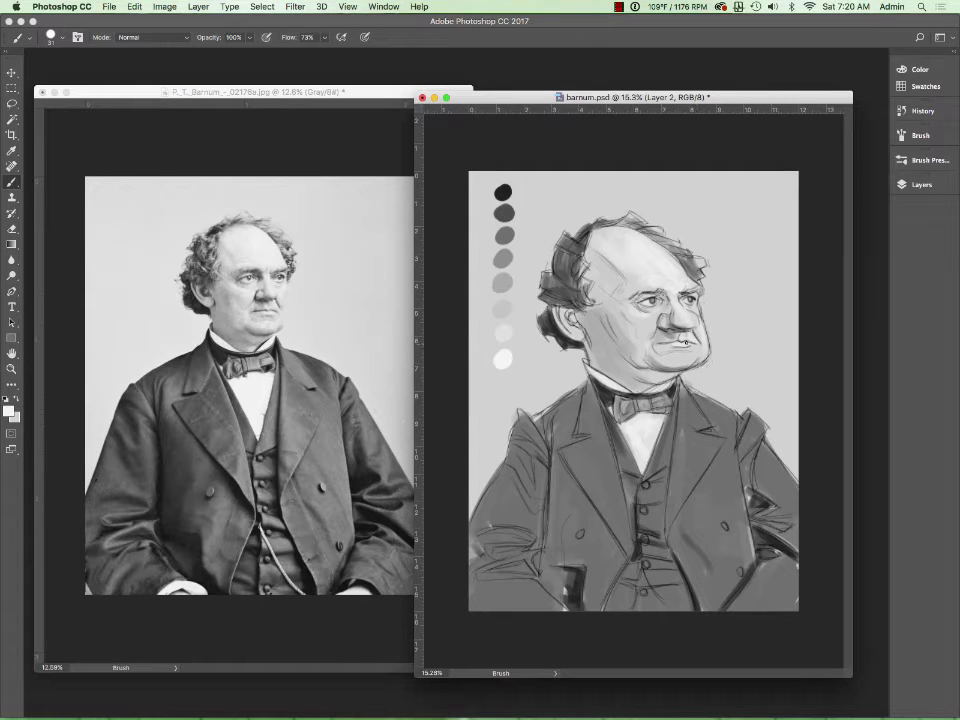
Repaint the lower-left coat, lighten the right coat and forehead with palette grey, and deepen the vest.
drag(545, 450, 572, 450)
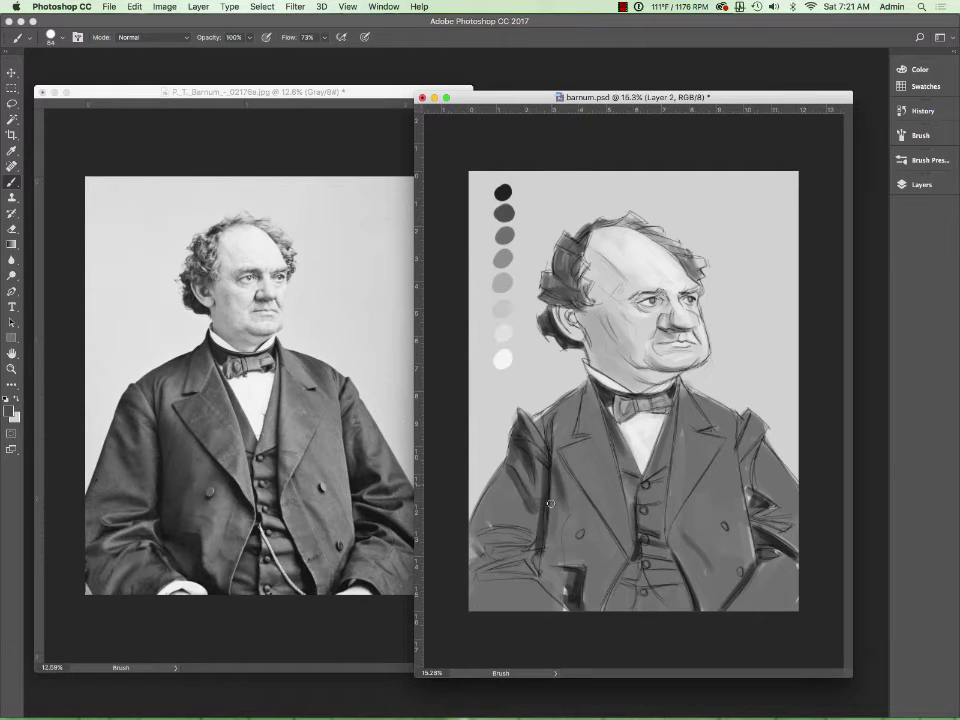
drag(530, 500, 584, 572)
drag(490, 500, 480, 600)
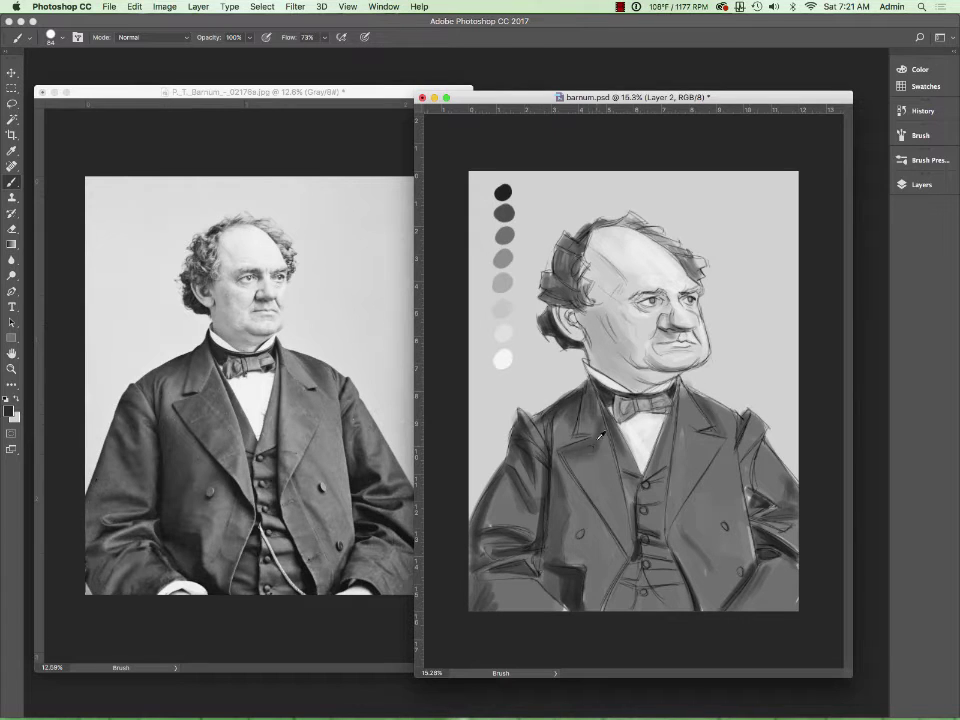
alt+click(605, 472)
drag(720, 460, 730, 570)
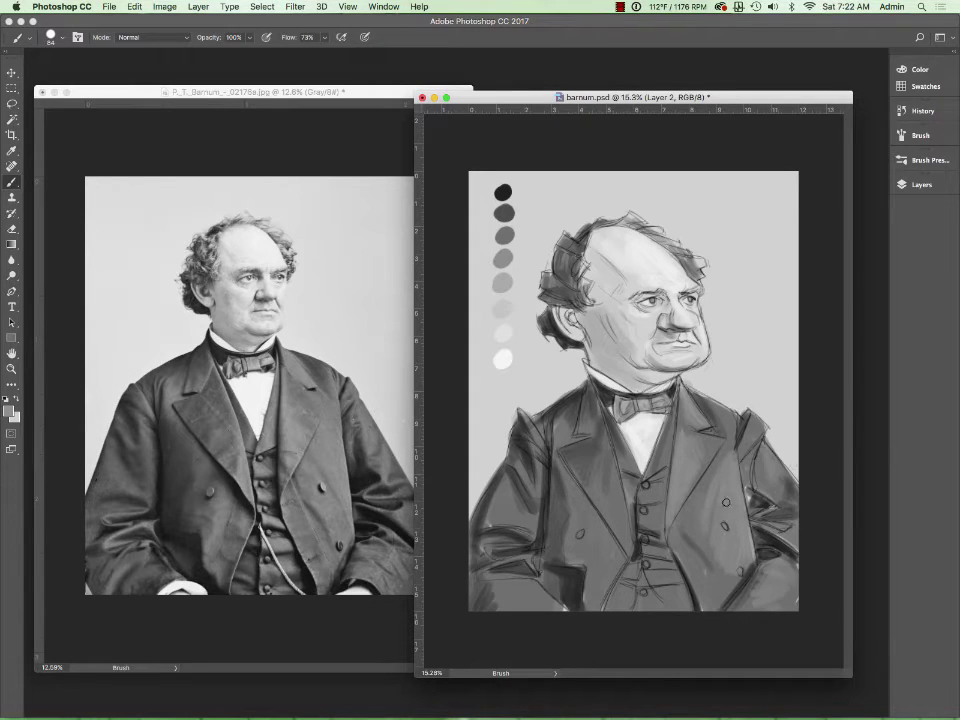
drag(665, 255, 560, 272)
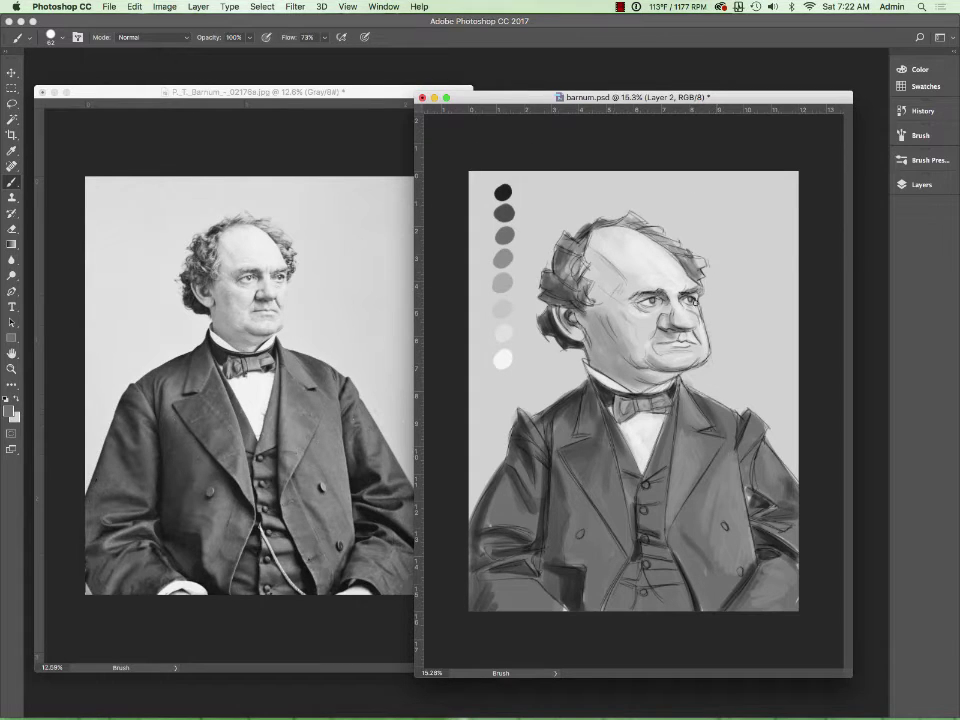
alt+click(503, 235)
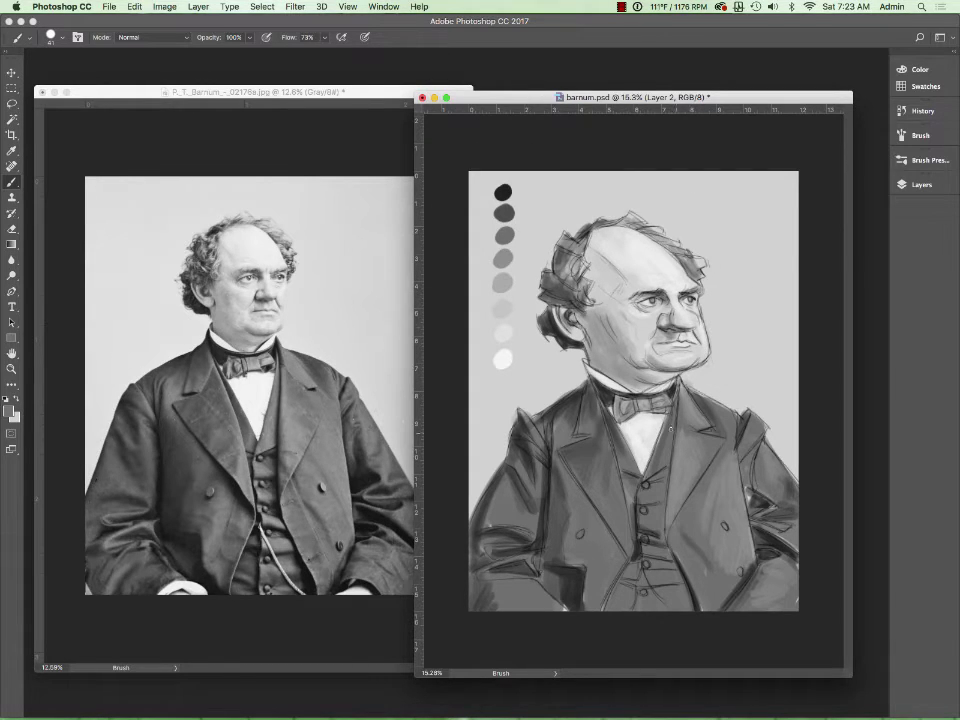
mouse_move(670, 428)
mouse_down()
mouse_move(631, 524)
mouse_move(625, 589)
mouse_up()
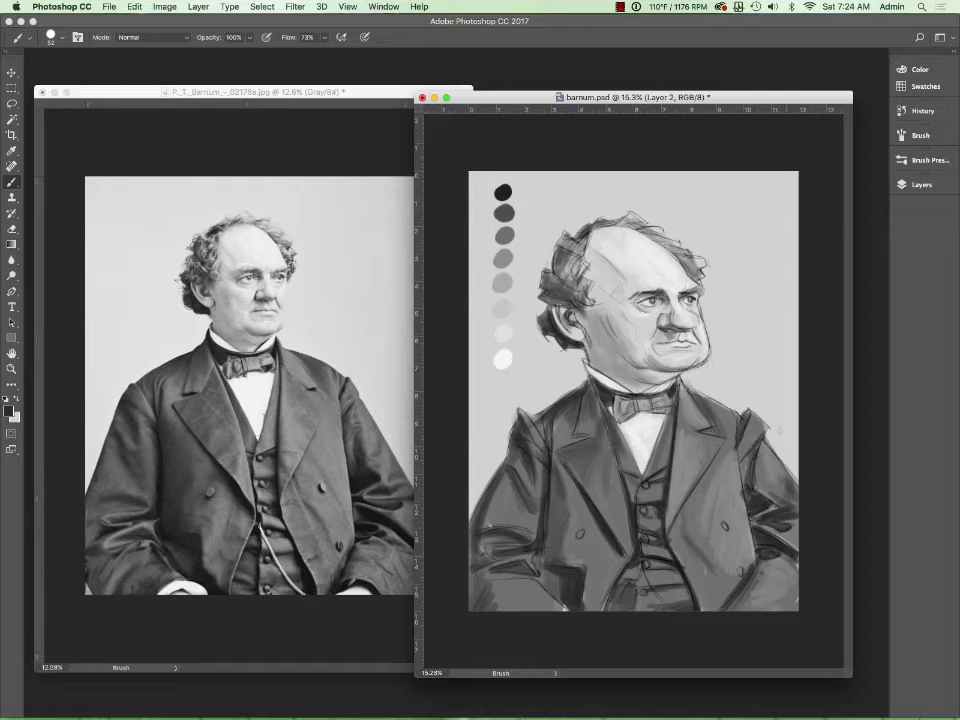
Zoom both images in closer and add Layer 3 above Layer 2.
alt+click(466, 190)
click(918, 184)
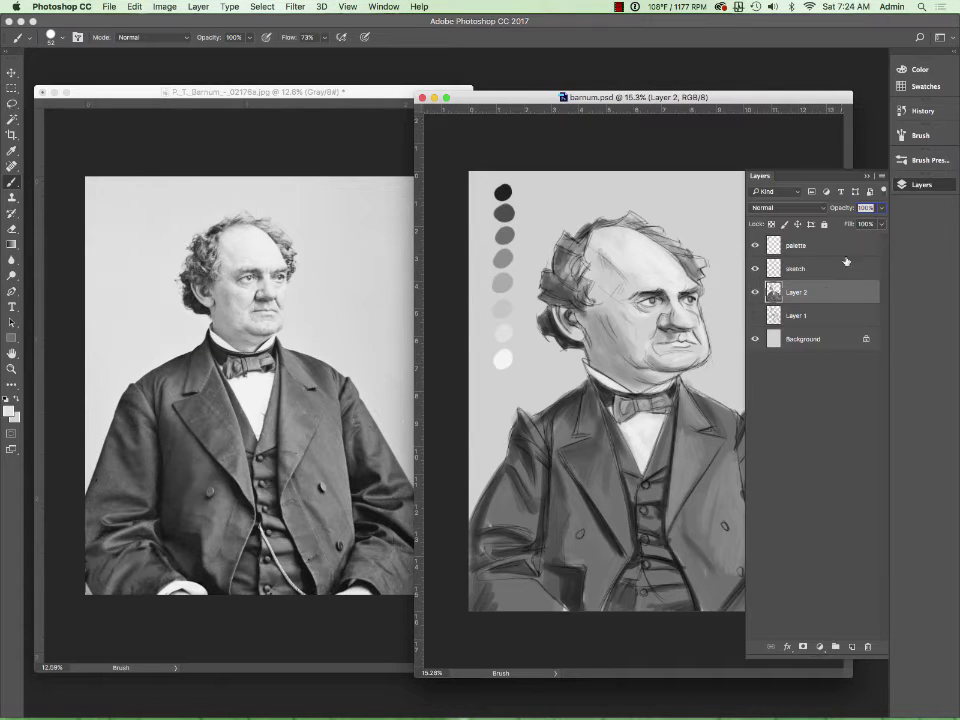
key(z)
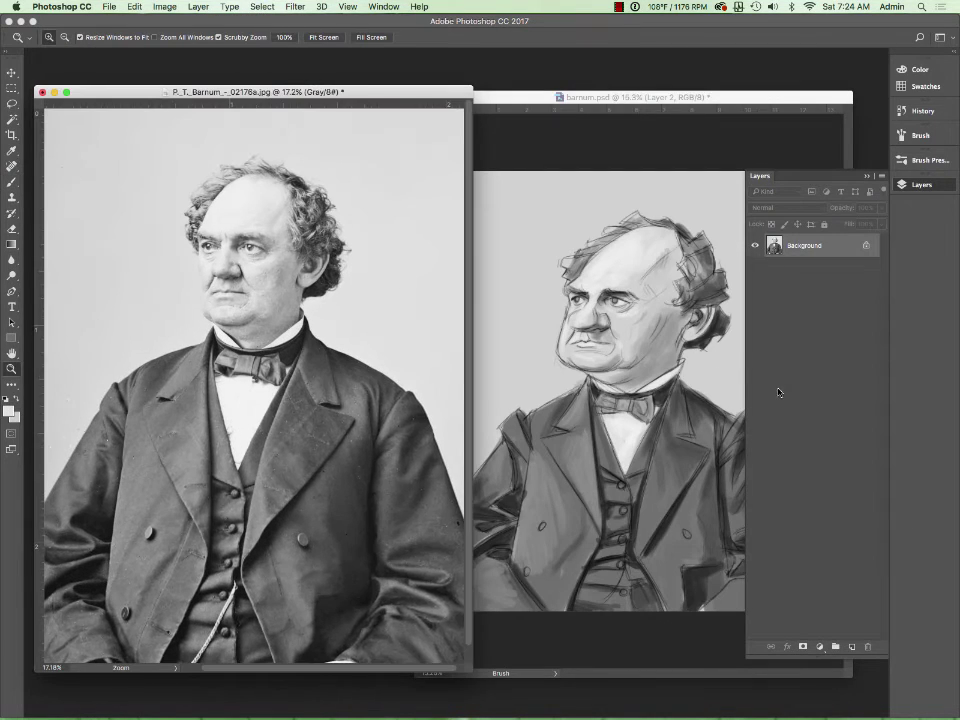
drag(778, 388, 846, 291)
key(b)
click(918, 160)
click(918, 184)
key(ctrl+shift+alt+n)
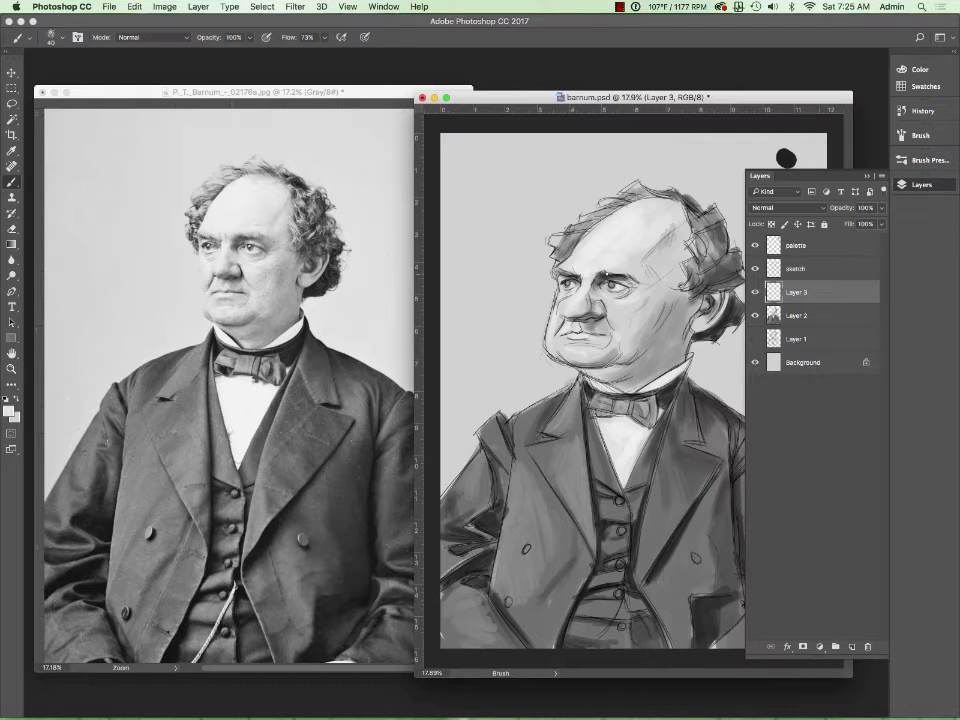
Resize the brush, then smooth the right forehead and darken the right shoulder and lapel.
key(x)
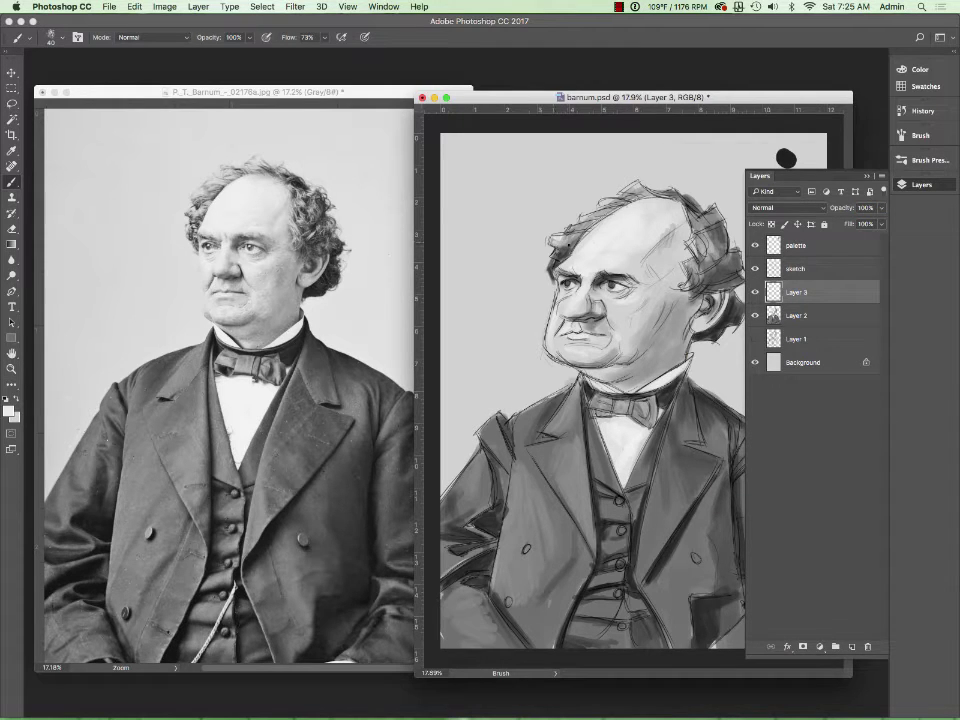
key(x)
key(x)
key(x)
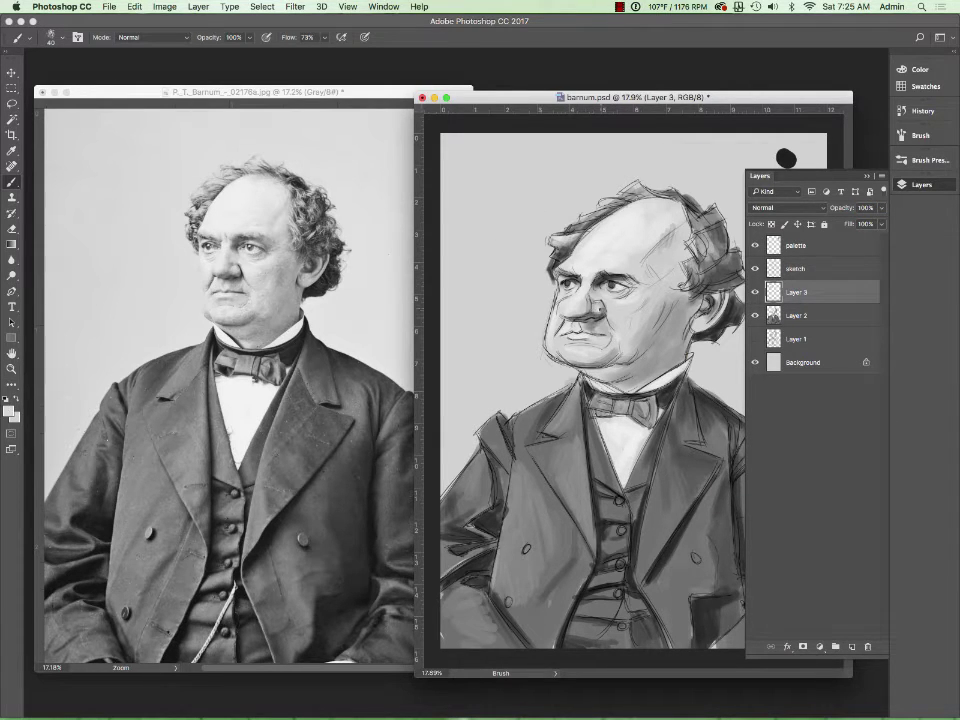
key(x)
drag(439, 269, 450, 256)
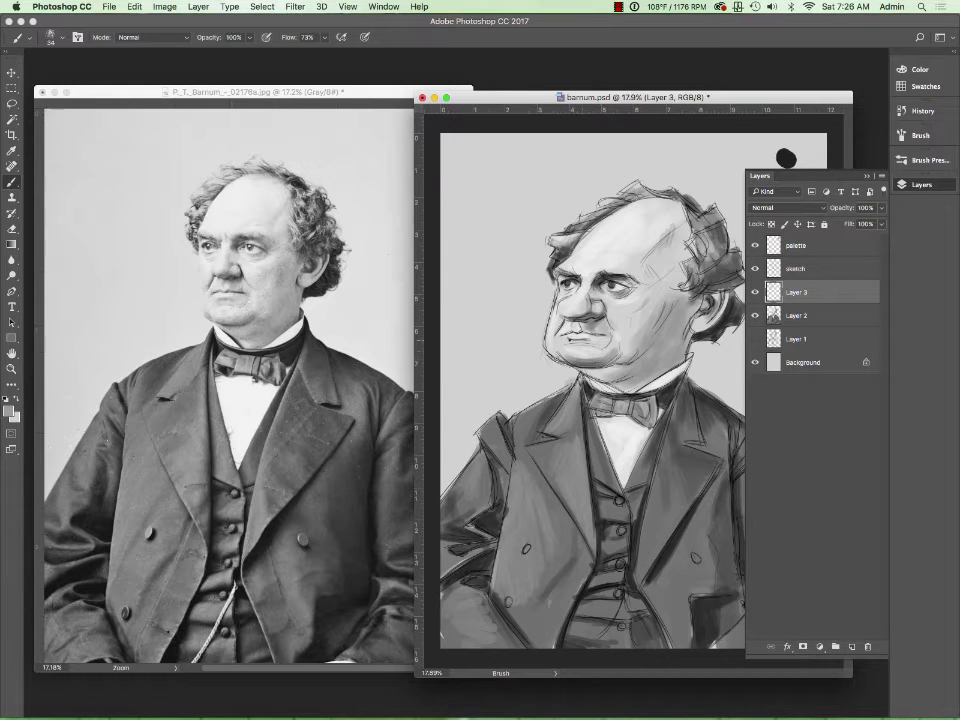
key(x)
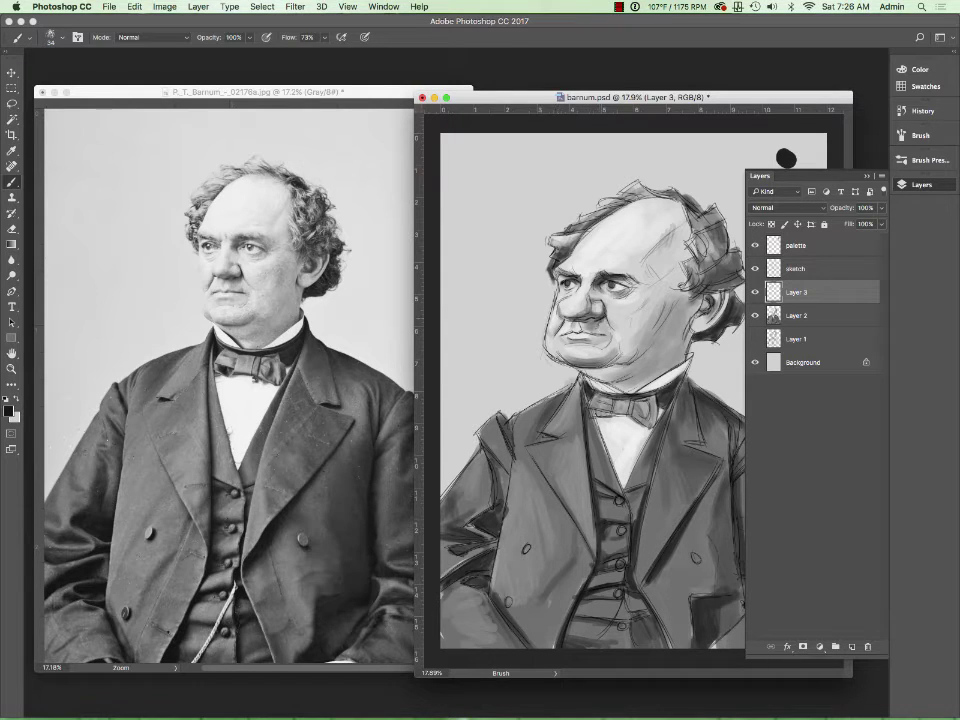
key(x)
mouse_move(610, 318)
mouse_down()
mouse_move(650, 332)
mouse_move(700, 305)
mouse_up()
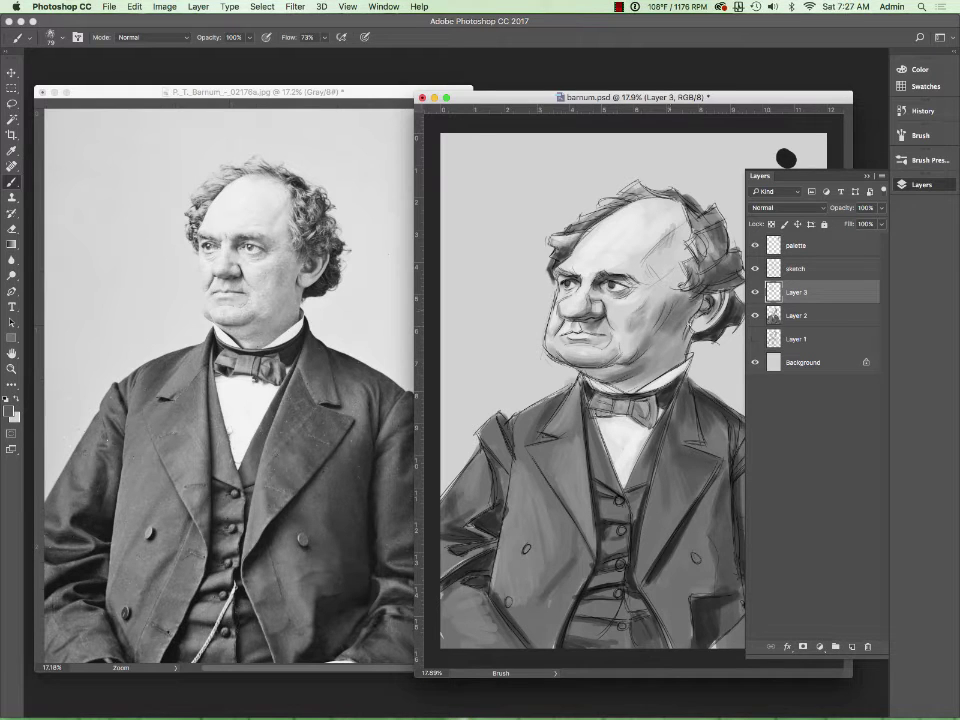
key(F7)
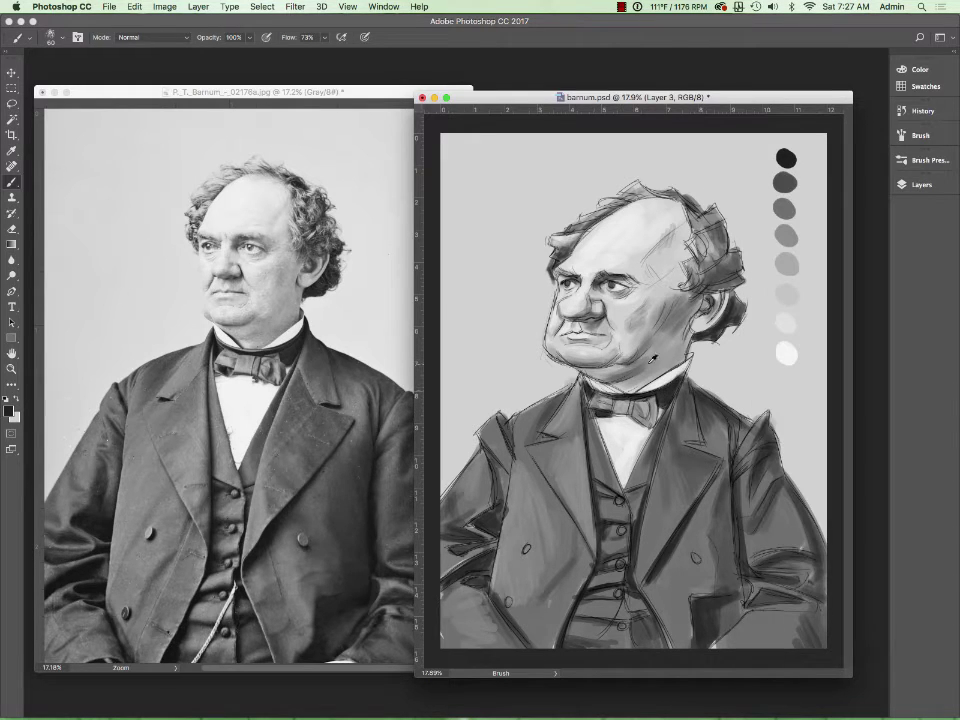
drag(705, 265, 651, 246)
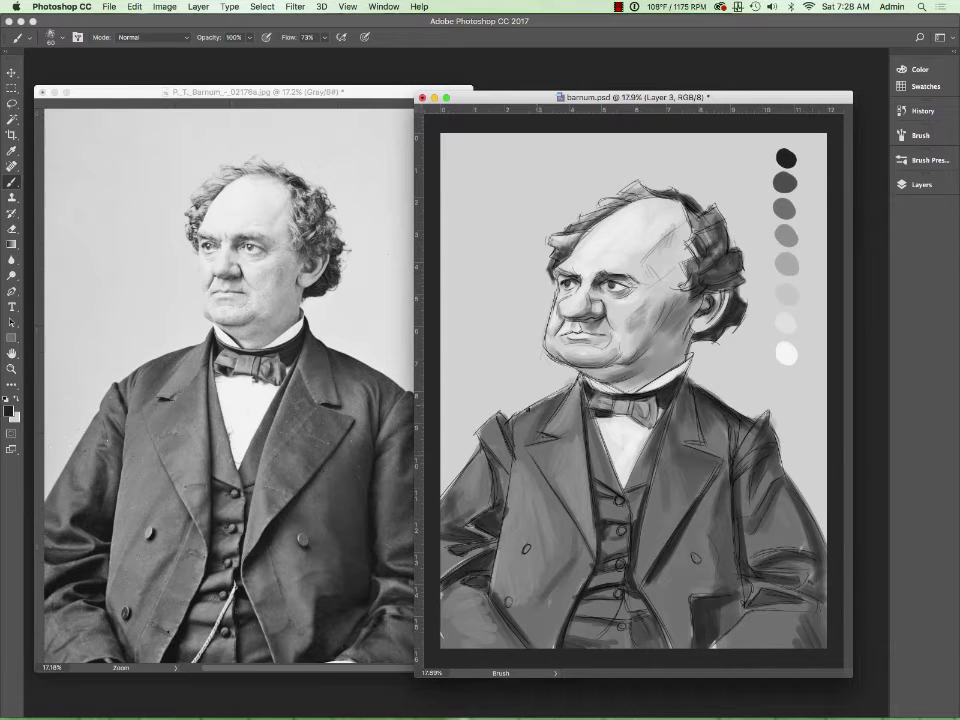
drag(760, 420, 692, 396)
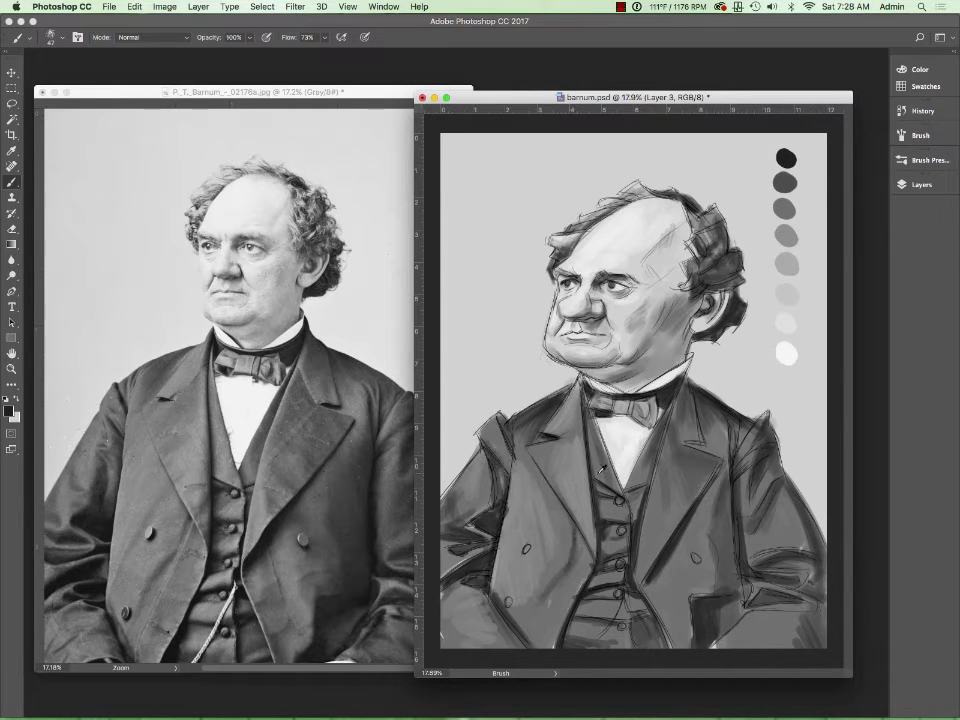
Sample the forehead's light grey and set the brush to full flow and 89% opacity.
key(x)
alt+click(637, 251)
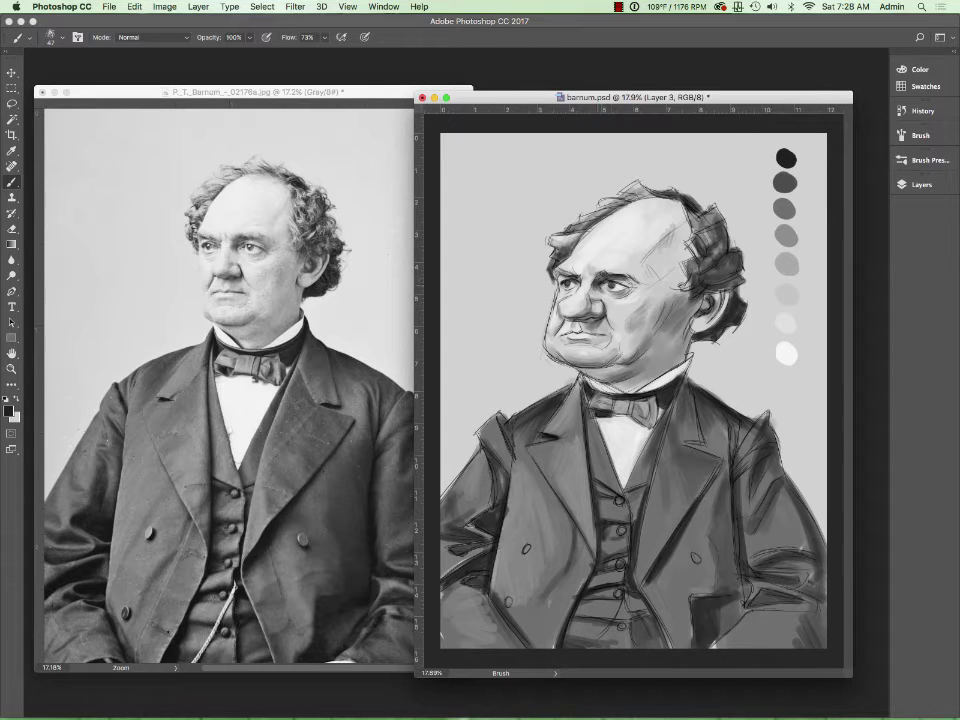
key(shift+0)
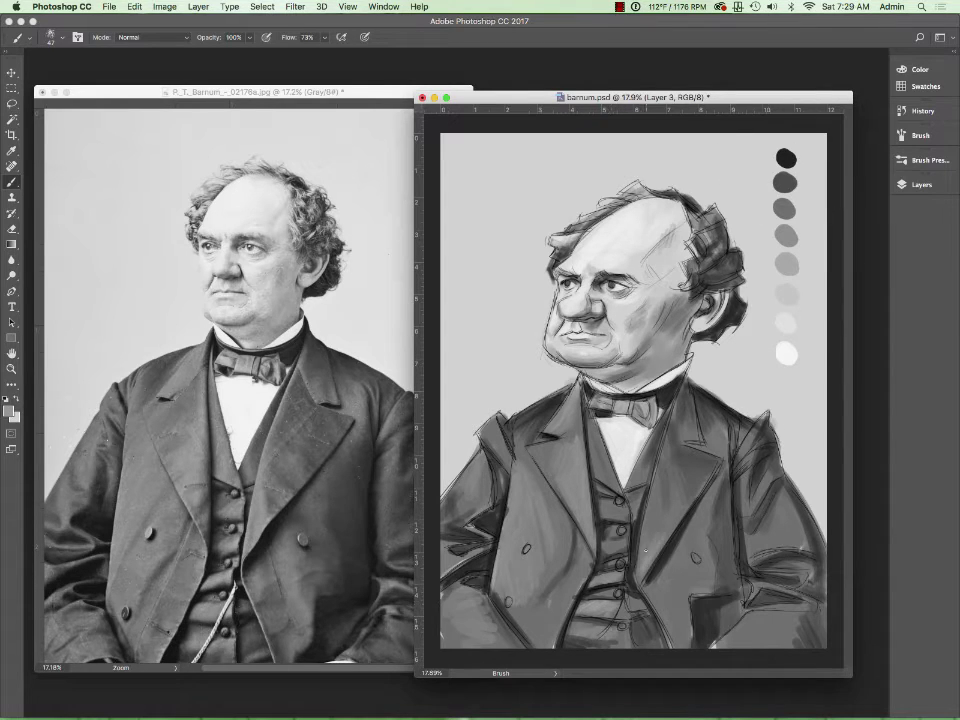
click(250, 38)
drag(250, 42, 243, 49)
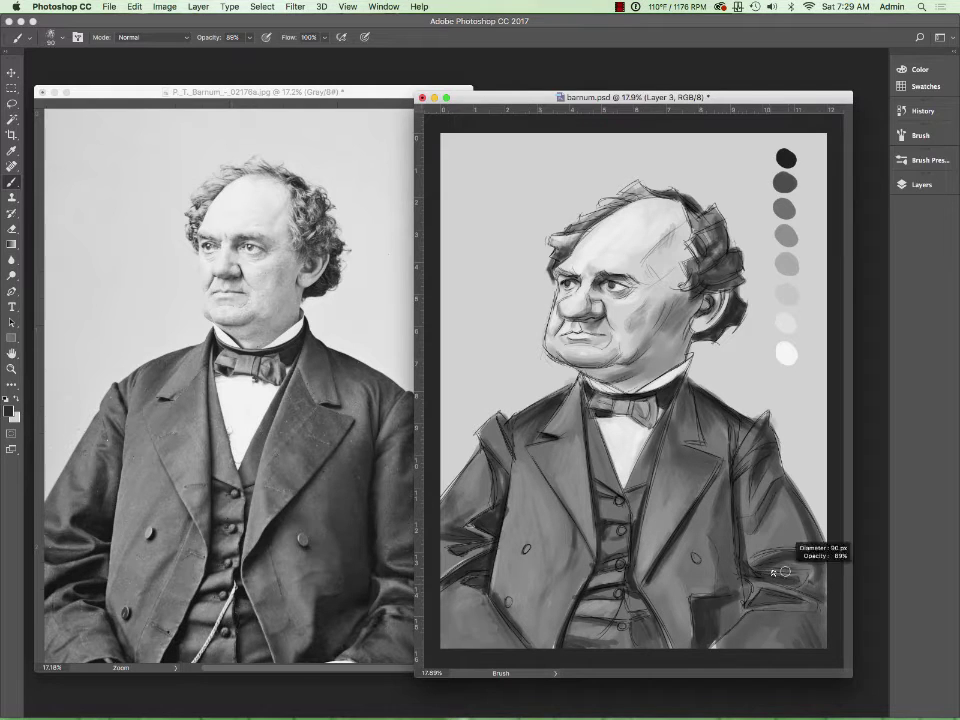
Shade the coat's right and left sides and darken the vest's right edge.
drag(780, 470, 825, 552)
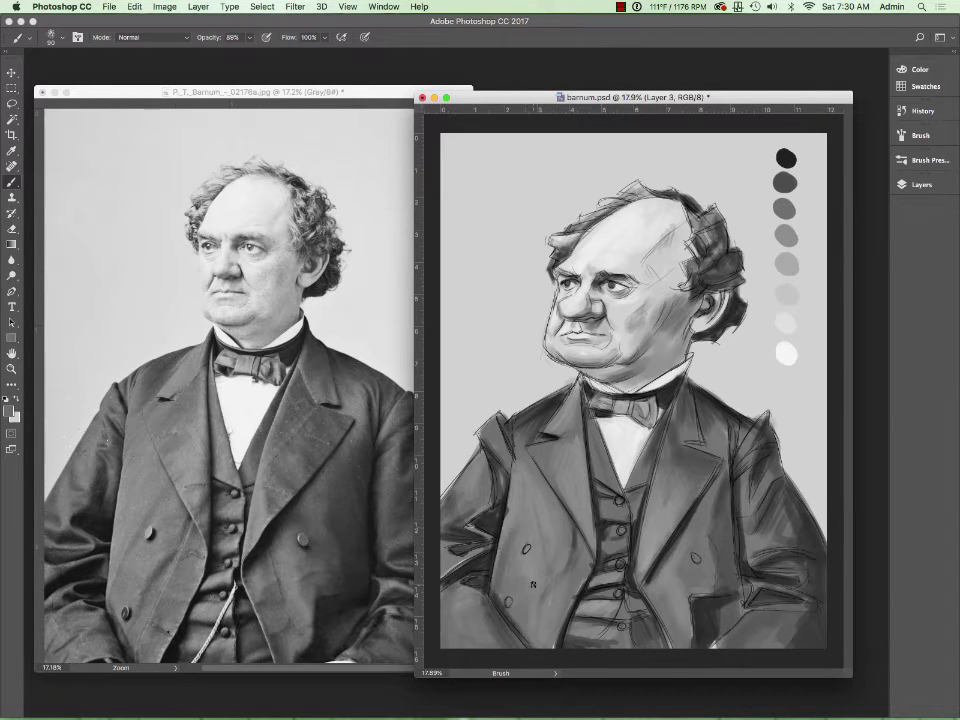
drag(530, 635, 549, 452)
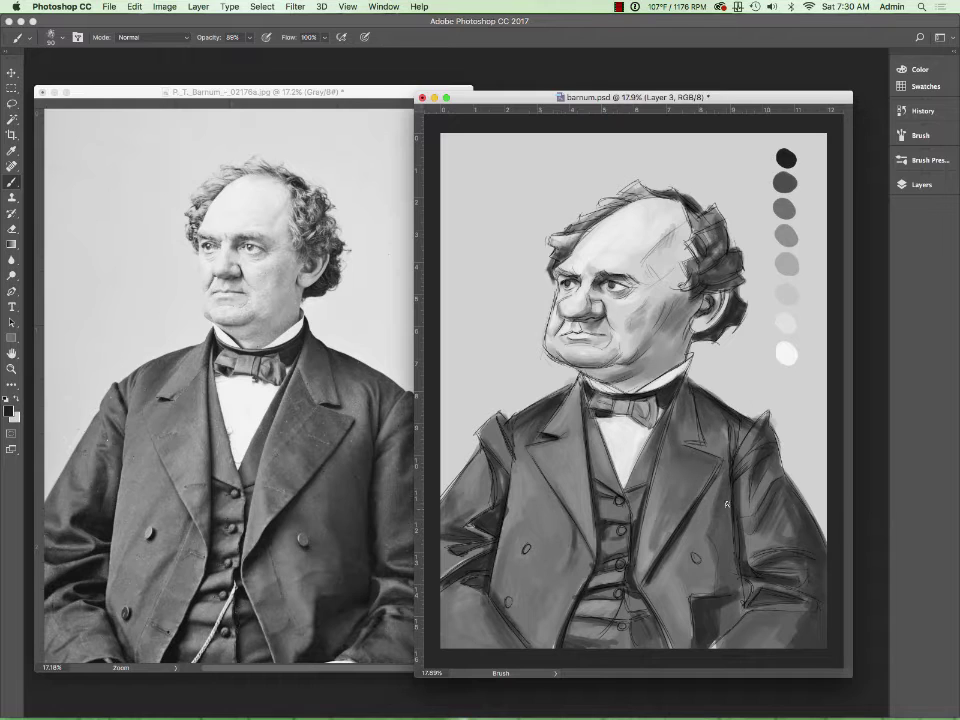
drag(665, 475, 636, 592)
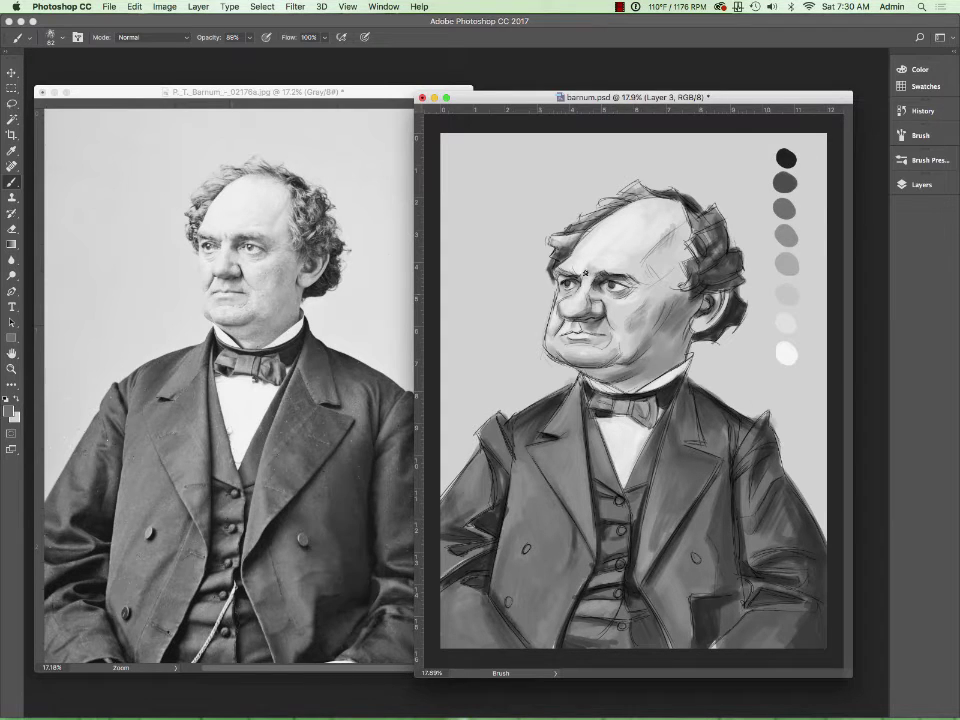
alt+click(613, 216)
click(915, 184)
Fade the sketch layer and darken the hair on the right of the head.
click(761, 246)
click(883, 266)
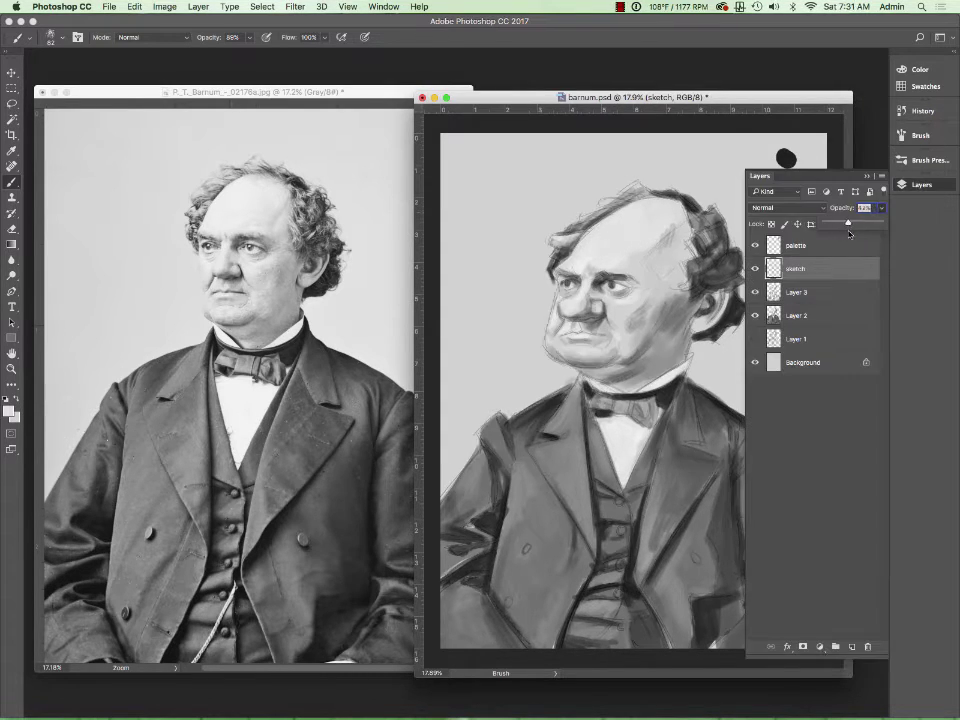
key(9)
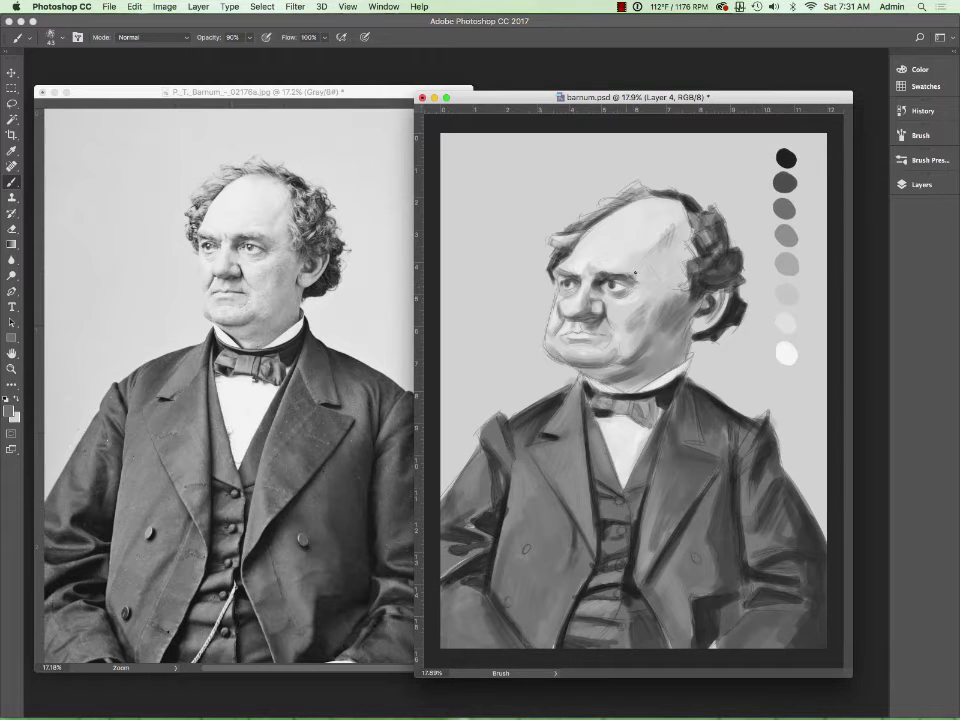
drag(715, 262, 690, 192)
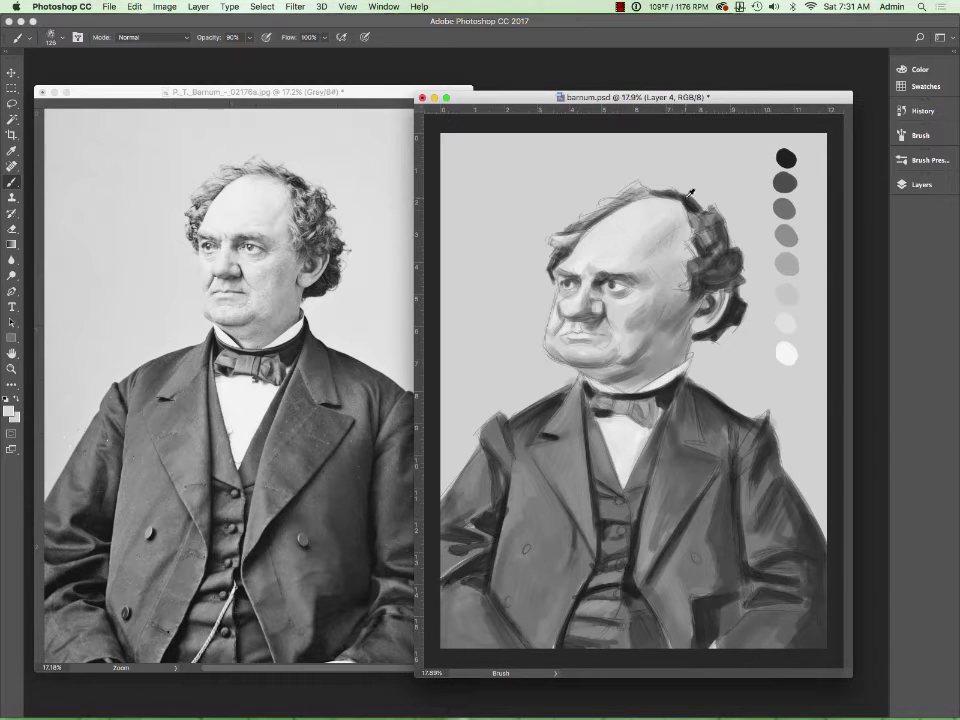
drag(632, 360, 688, 330)
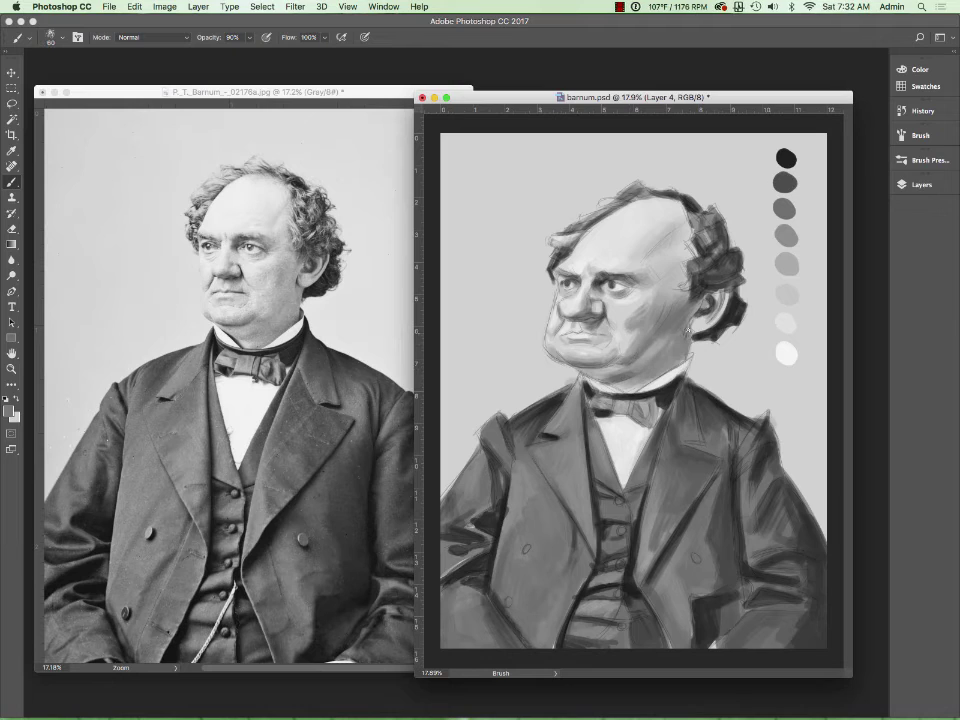
drag(736, 268, 688, 282)
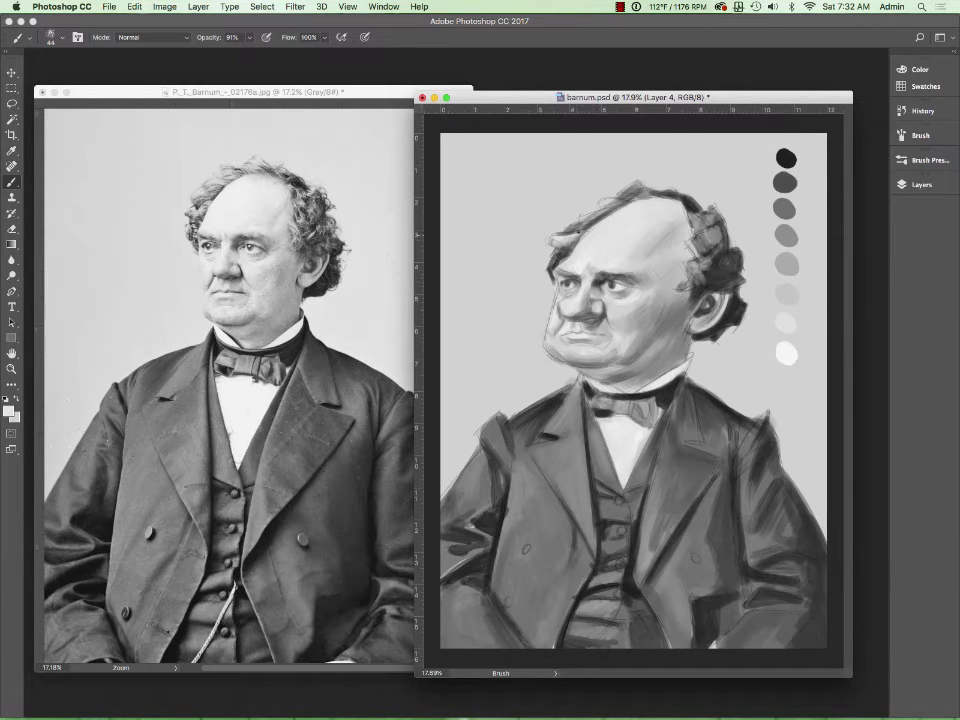
Add dark strokes along the vest edges, lower coat and right lapel.
alt+click(608, 297)
alt+click(599, 328)
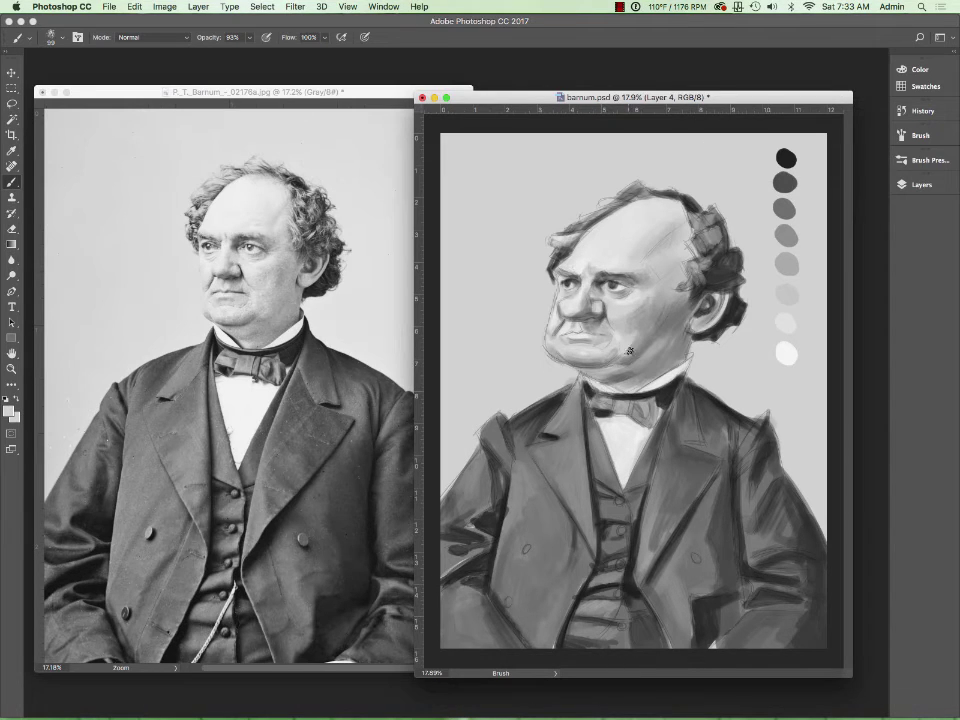
drag(400, 405, 407, 404)
drag(712, 606, 748, 646)
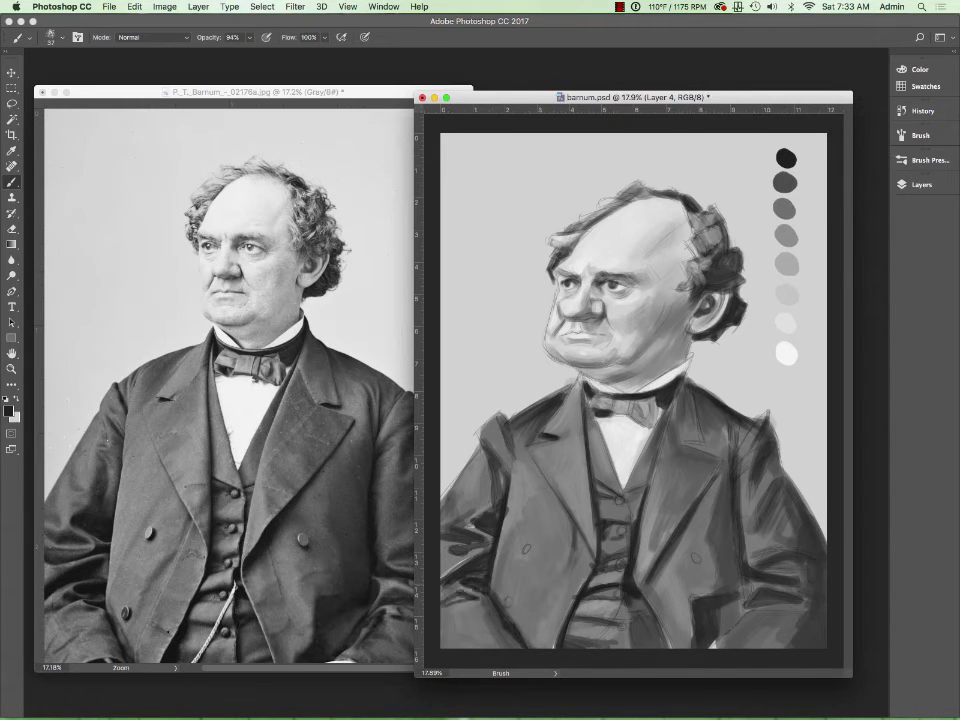
drag(578, 560, 566, 640)
mouse_move(610, 560)
mouse_down()
mouse_move(625, 640)
mouse_move(628, 617)
mouse_up()
drag(670, 487, 660, 395)
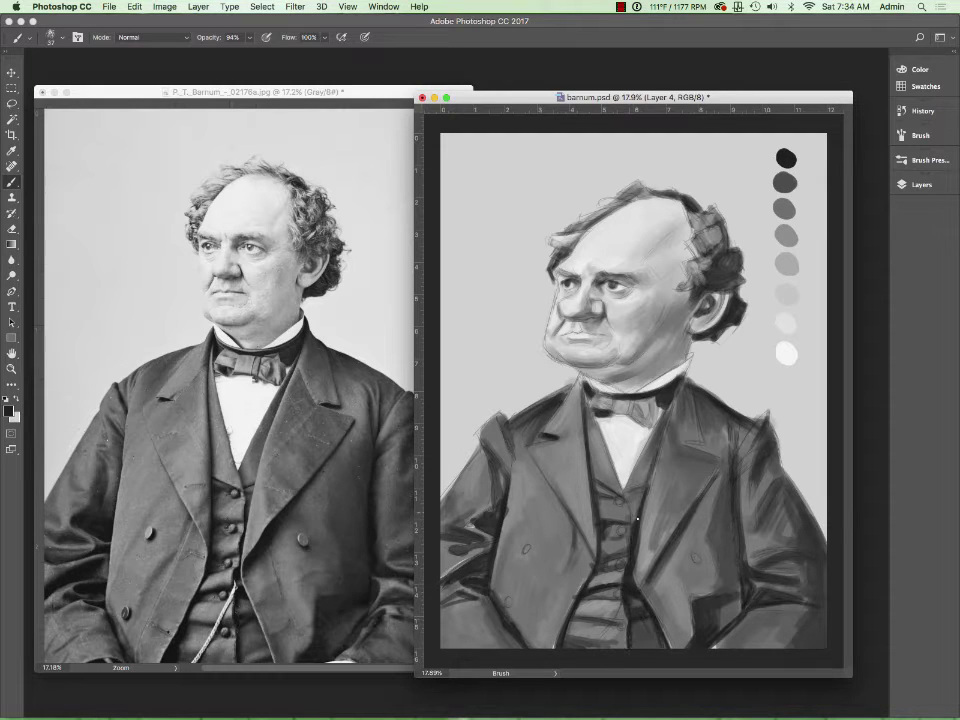
Lighten the hairline with light grey strokes and mirror the painting horizontally.
alt+click(662, 380)
alt+click(640, 215)
drag(590, 225, 670, 200)
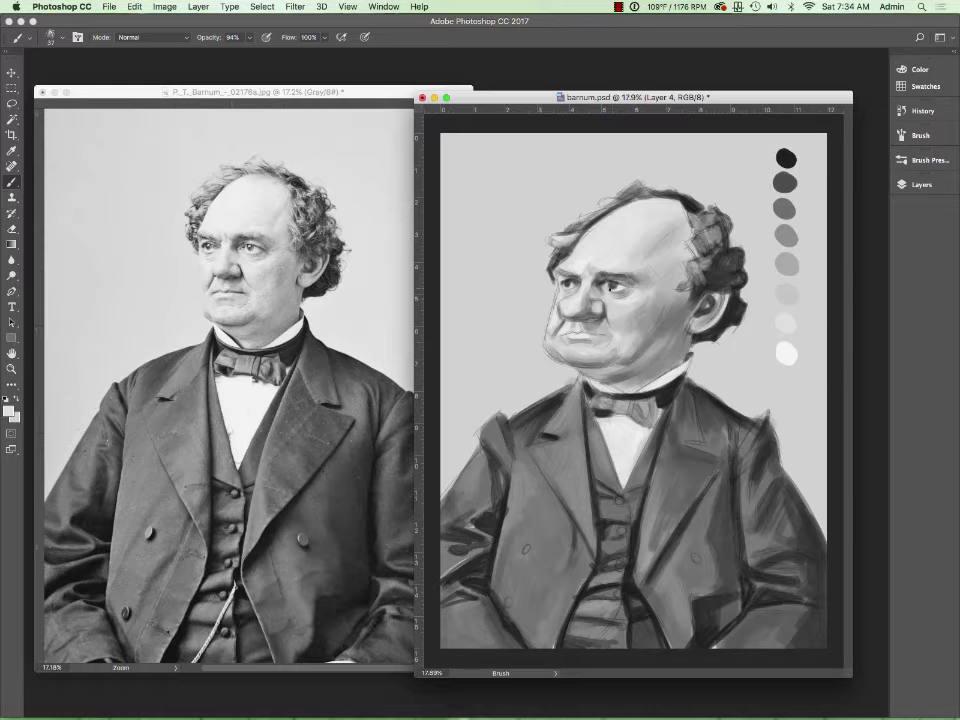
alt+click(781, 207)
alt+click(600, 305)
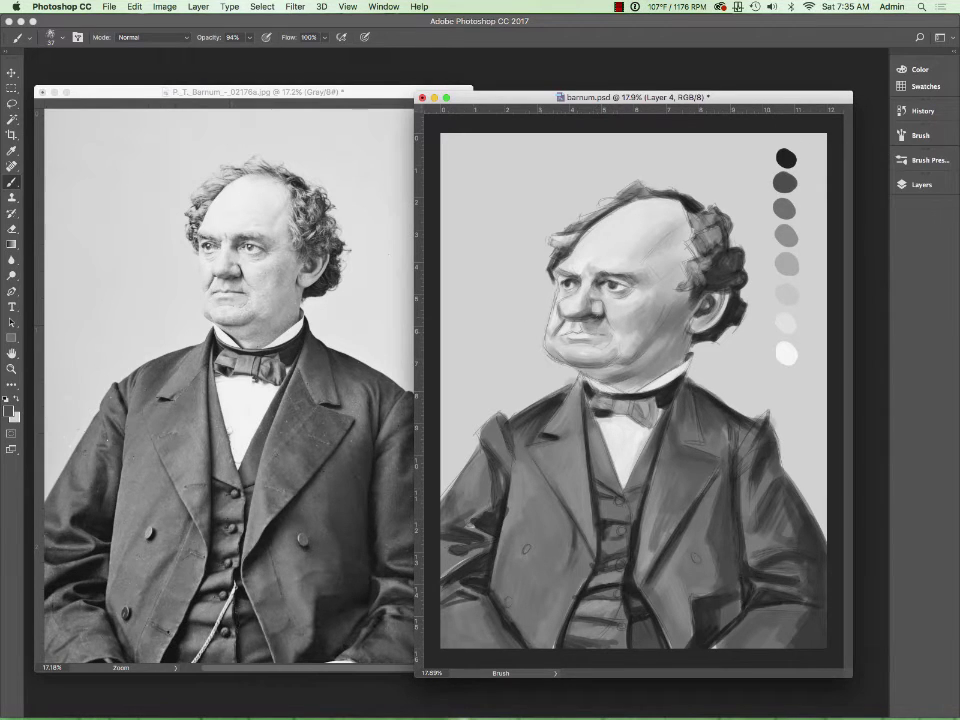
key(bracketleft)
key(bracketleft)
key(x)
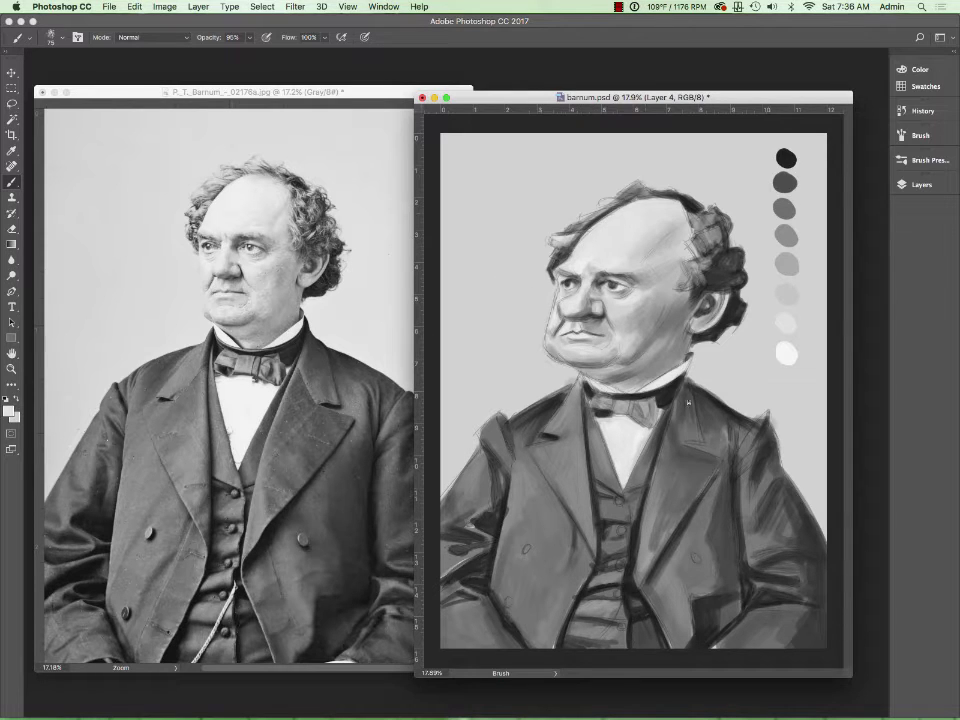
click(165, 6)
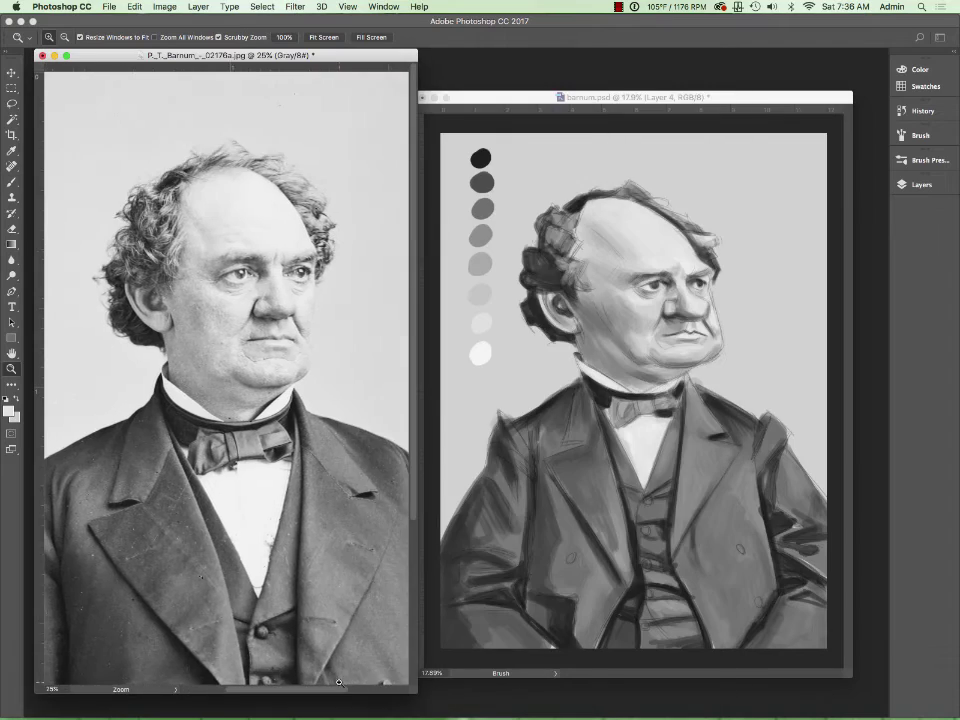
Hide the Layers panel and sample light and mid greys from the face.
scroll(631, 664, left, 2)
key(b)
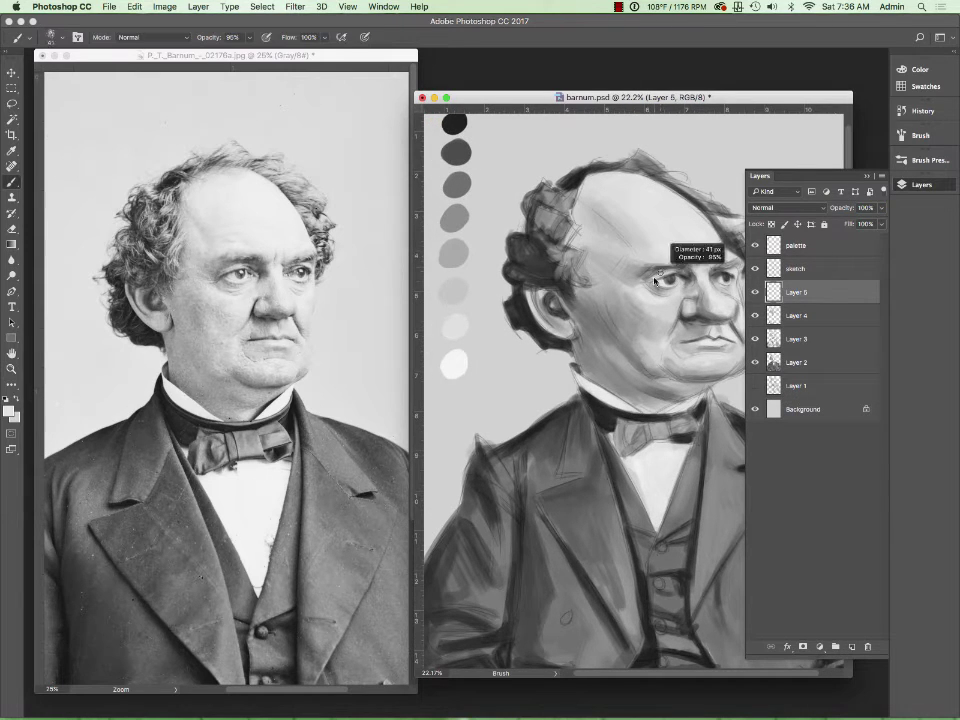
key(F7)
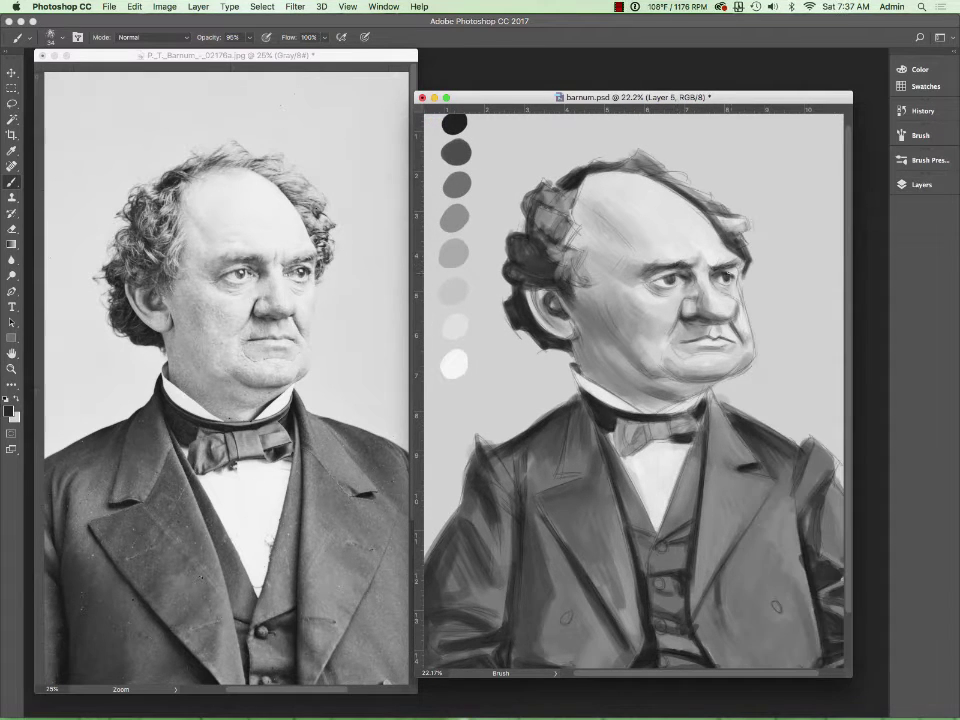
alt+click(700, 325)
alt+click(728, 326)
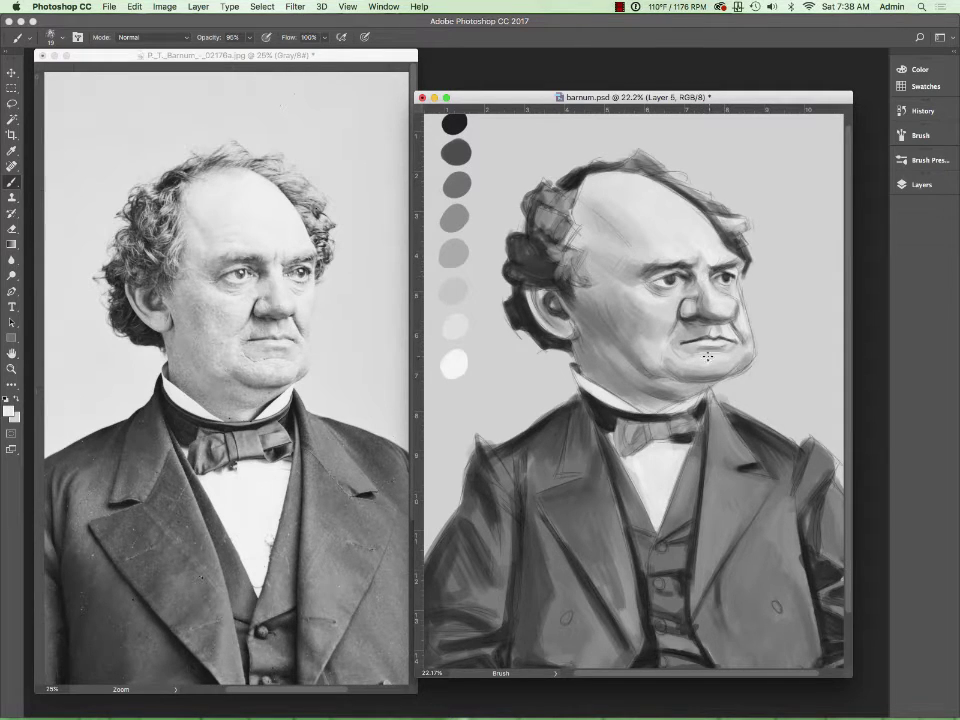
alt+click(706, 346)
Darken the hair on the left of the head with near-black and shade the left lapel.
drag(742, 363, 790, 363)
alt+click(625, 321)
alt+click(545, 166)
drag(540, 210, 513, 292)
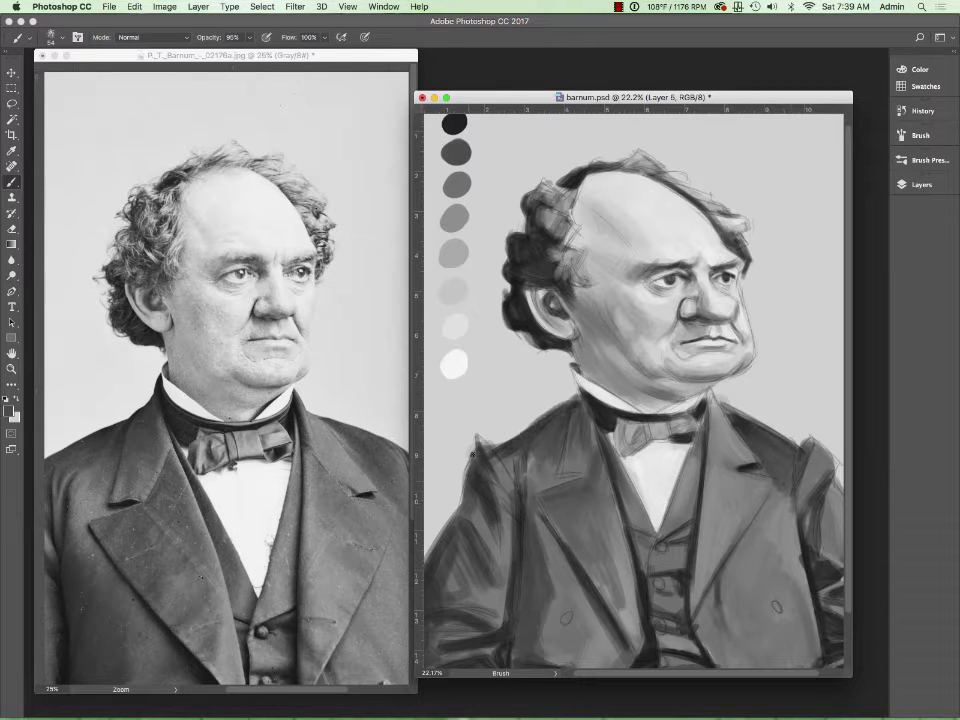
drag(590, 490, 599, 542)
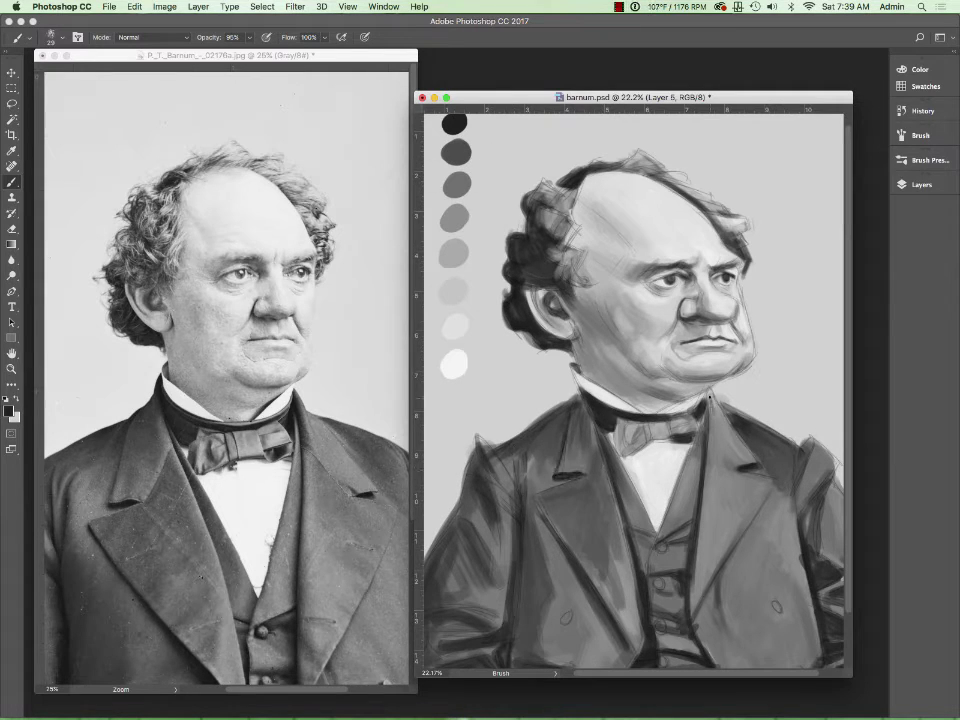
alt+click(685, 420)
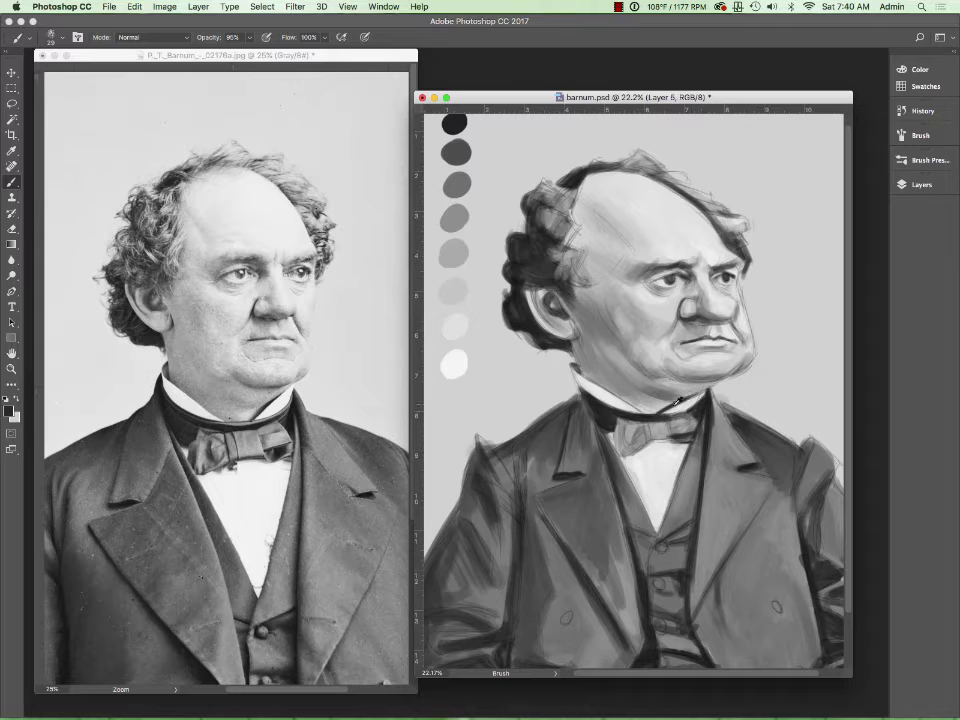
Repaint the right jaw contour with the Brush tool.
drag(752, 372, 749, 352)
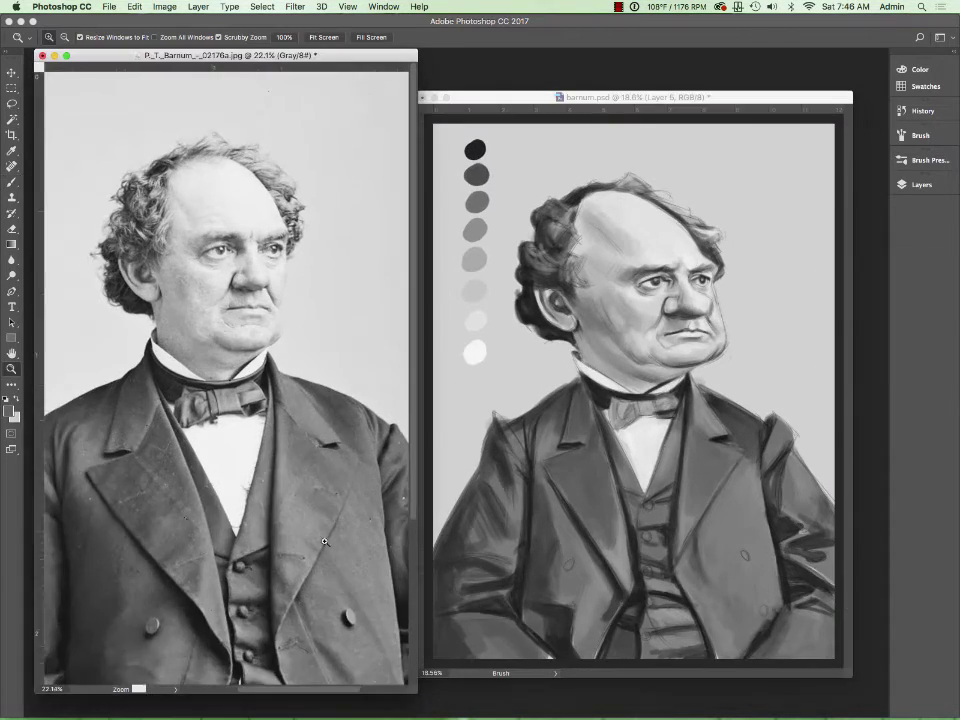
key(b)
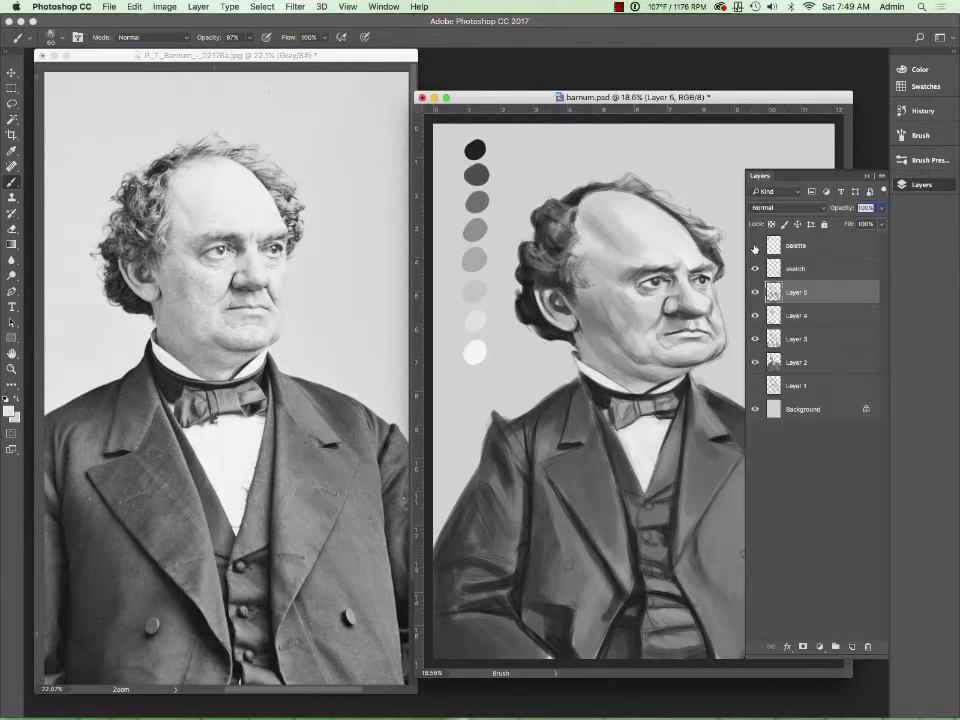
Flip the painting back and add a new layer with the Brush set to black.
click(164, 6)
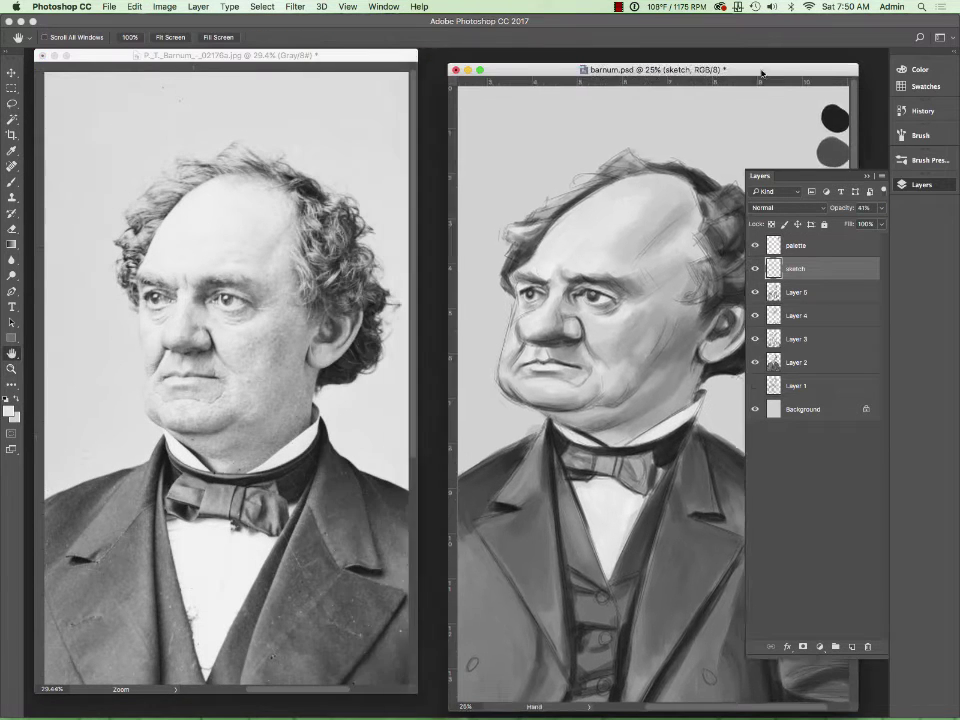
drag(761, 73, 733, 67)
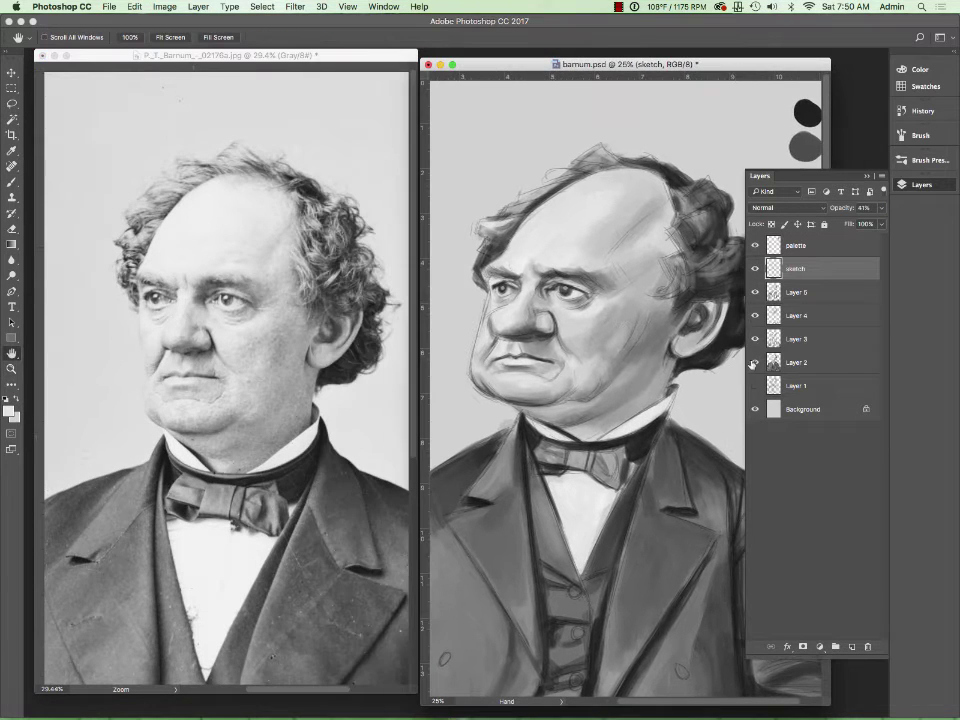
key(ctrl+shift+alt+n)
key(b)
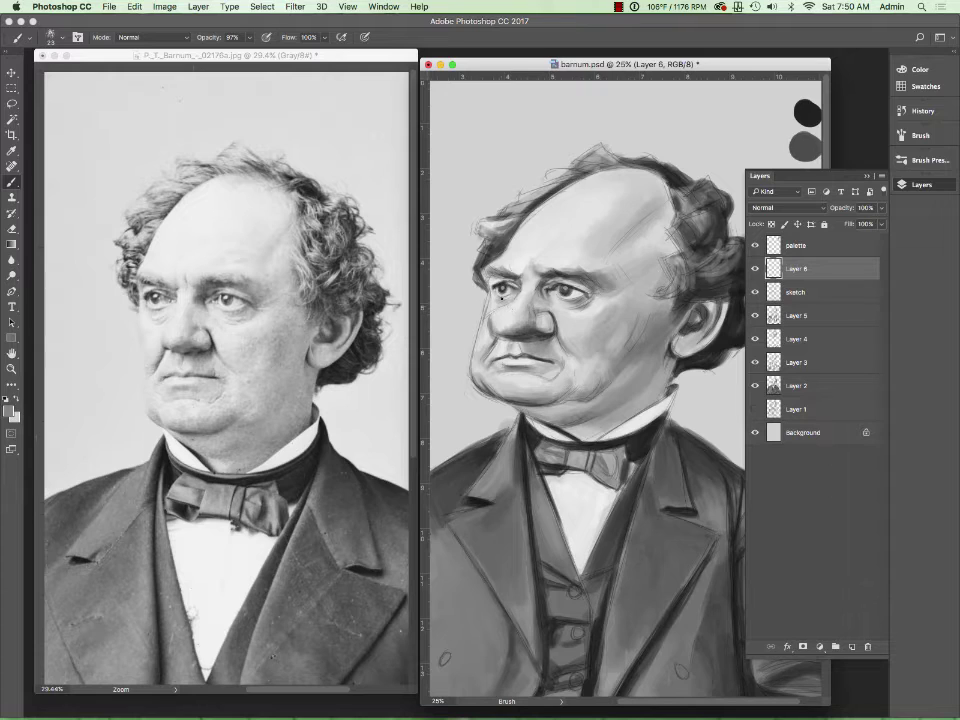
key(d)
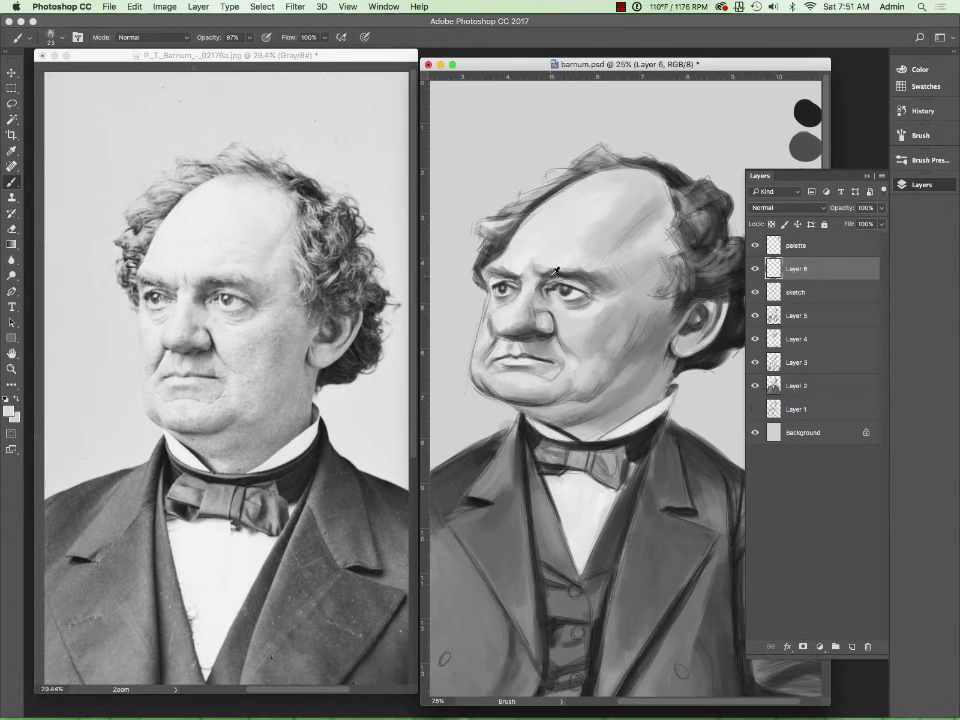
Sample greys from face and reference, then darken the upper-left hair and forehead outline.
alt+click(497, 255)
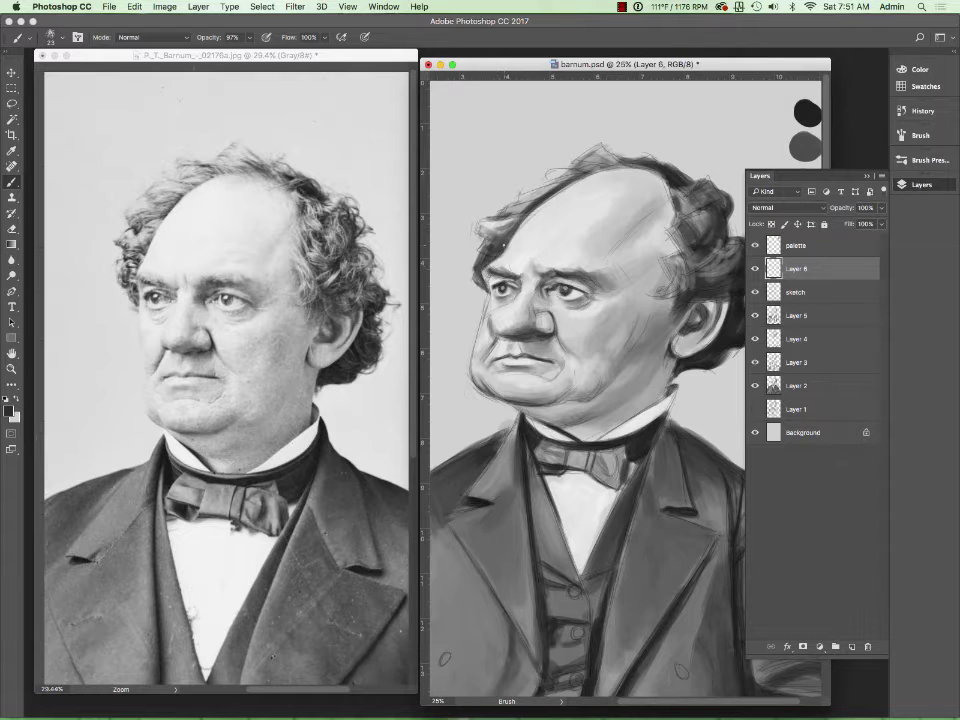
alt+click(513, 300)
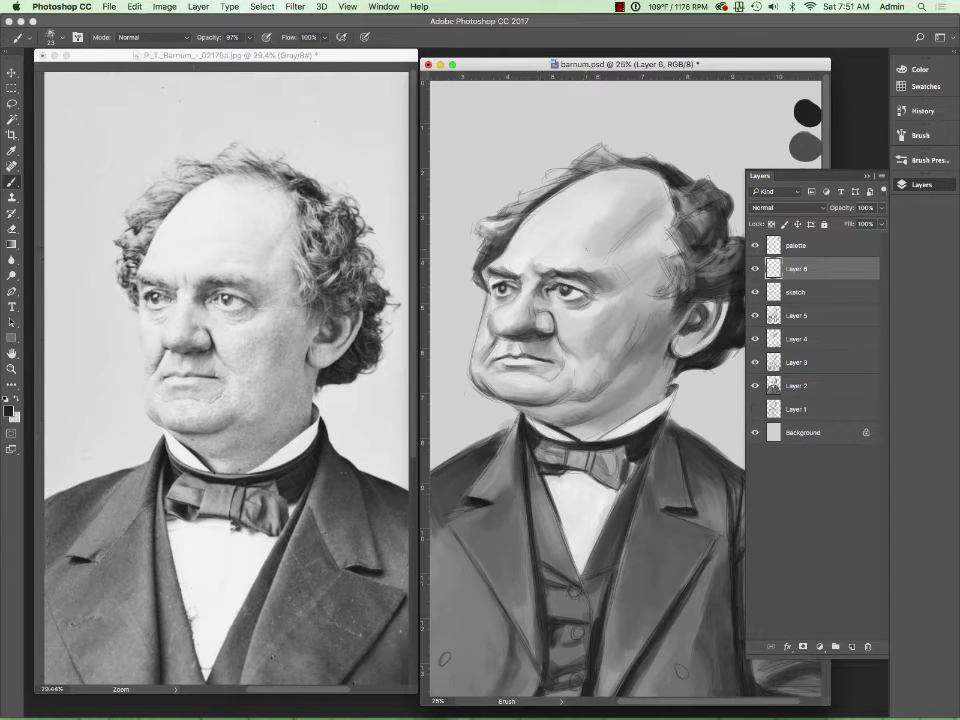
alt+click(568, 289)
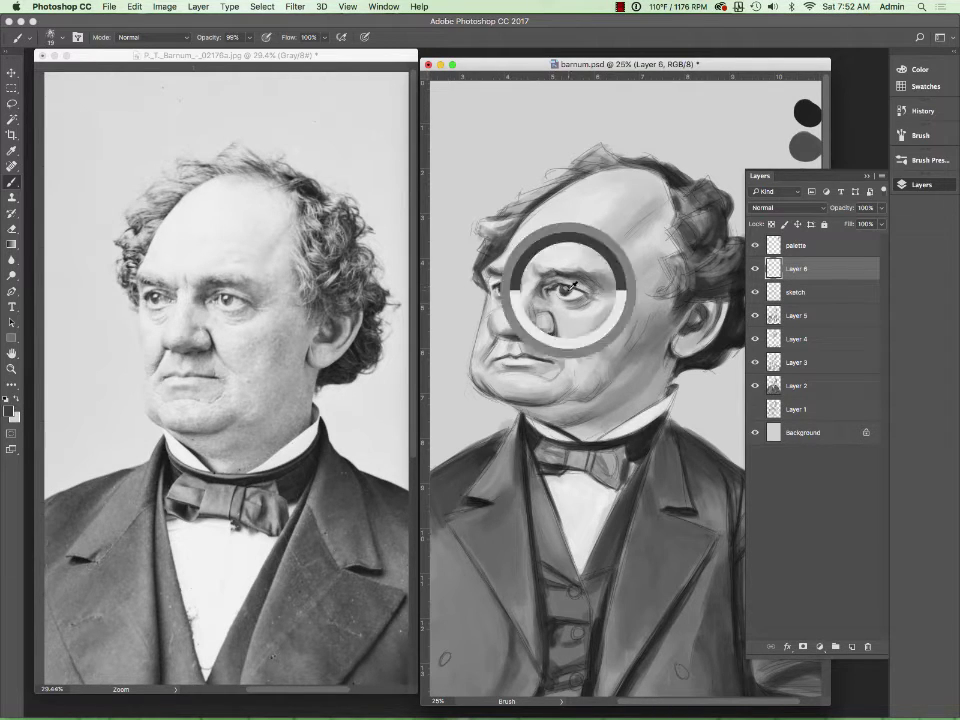
alt+click(374, 212)
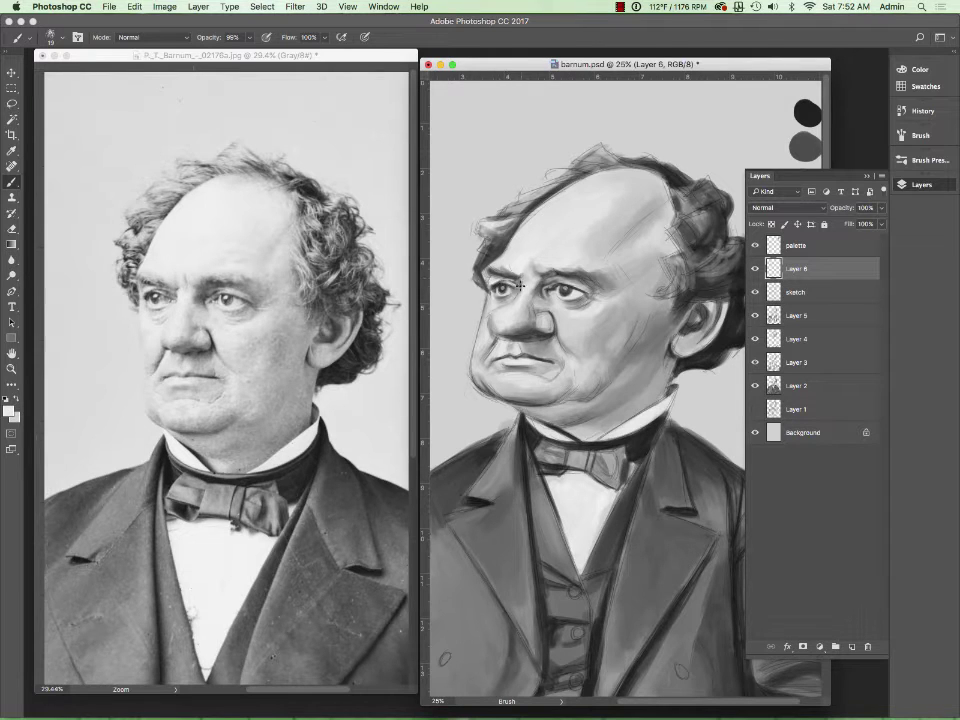
alt+click(387, 213)
alt+click(388, 241)
alt+click(550, 292)
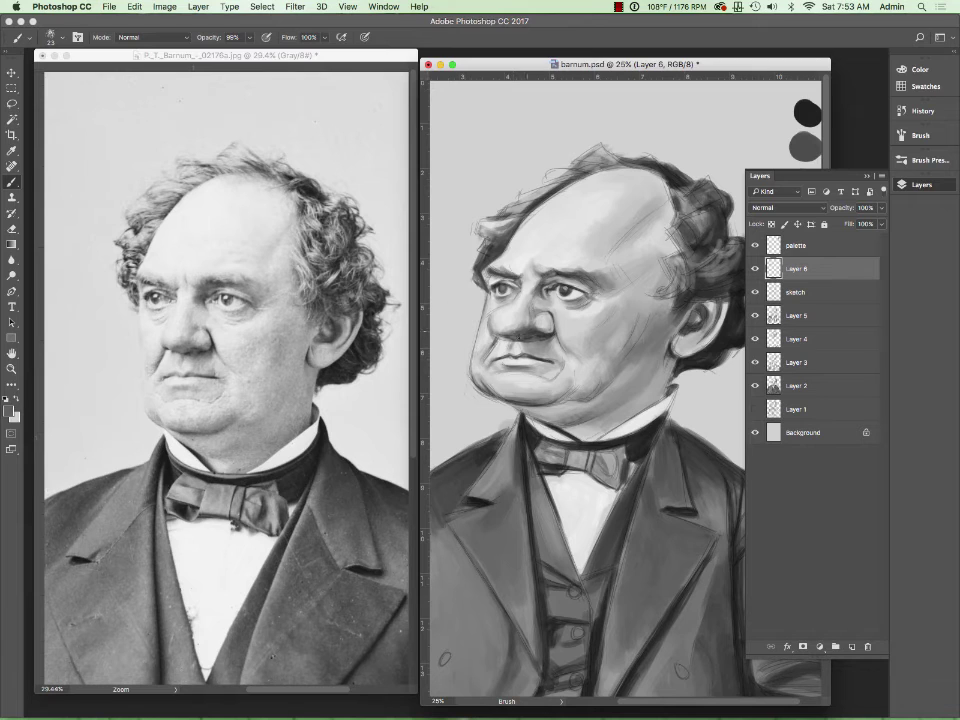
alt+click(398, 251)
alt+click(605, 276)
drag(493, 212, 522, 200)
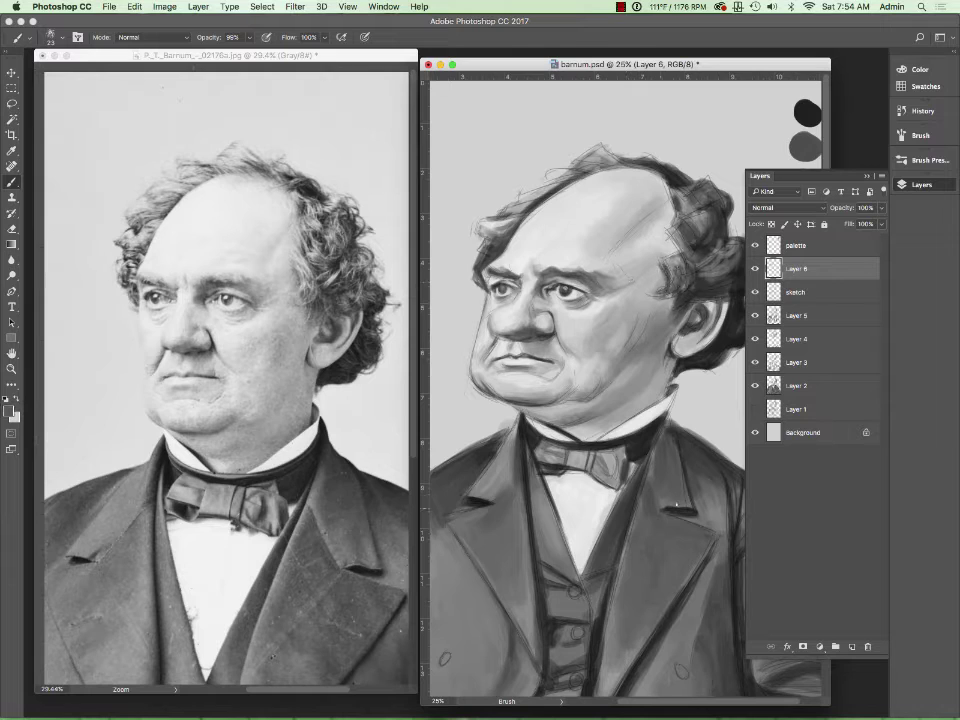
Shade the left cheek, jaw, upper head and right temple, and lighten the top hair.
drag(465, 346, 450, 425)
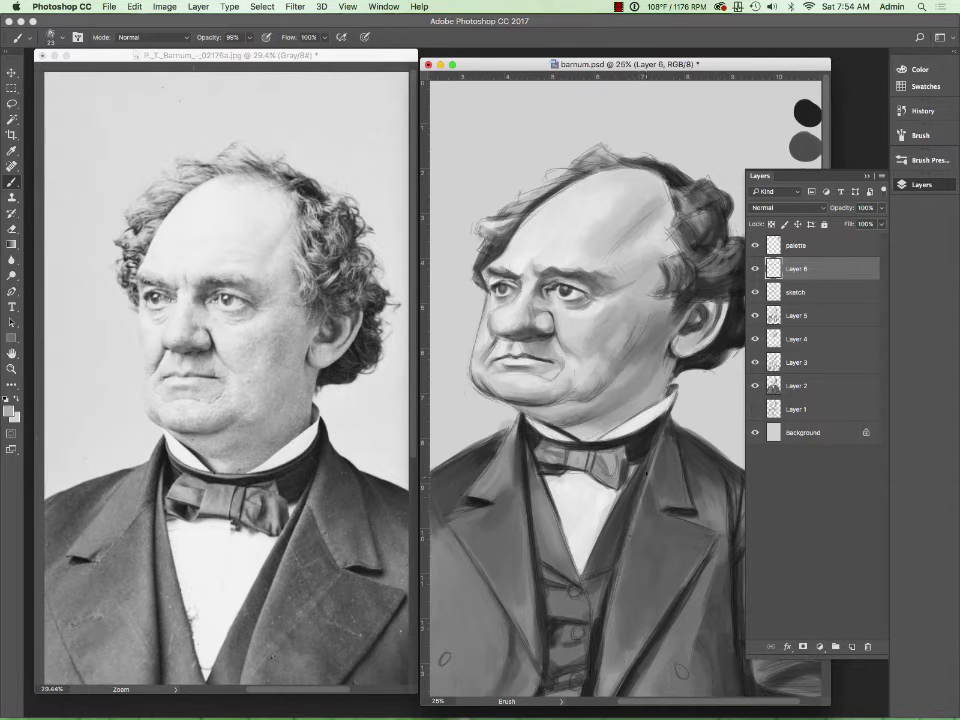
drag(480, 360, 460, 490)
drag(468, 260, 485, 228)
drag(648, 282, 622, 246)
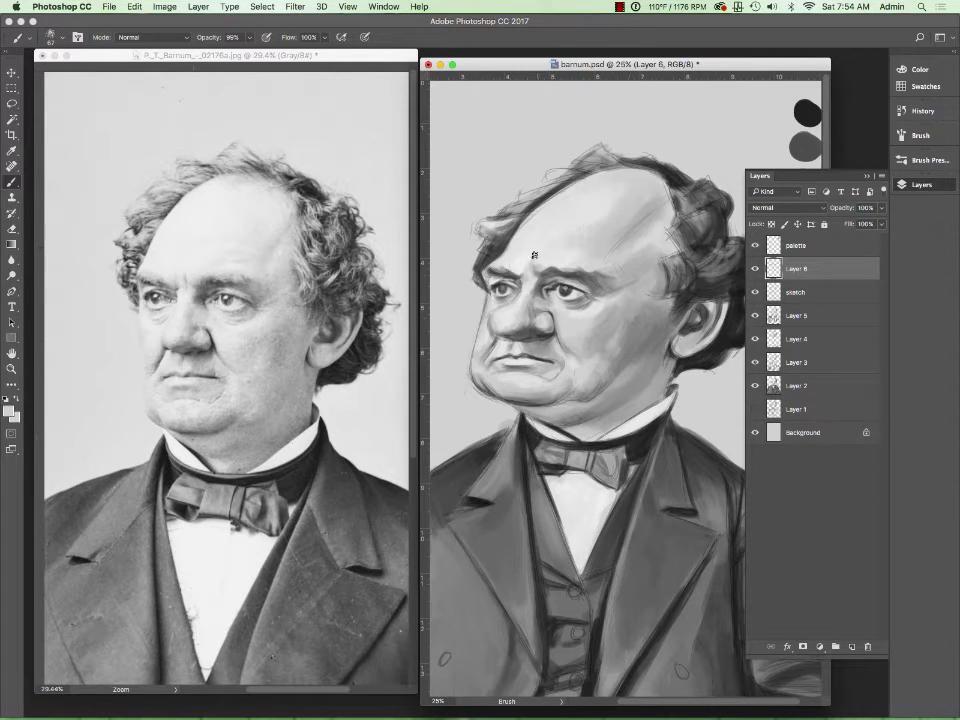
key(bracketleft)
key(bracketleft)
key(bracketleft)
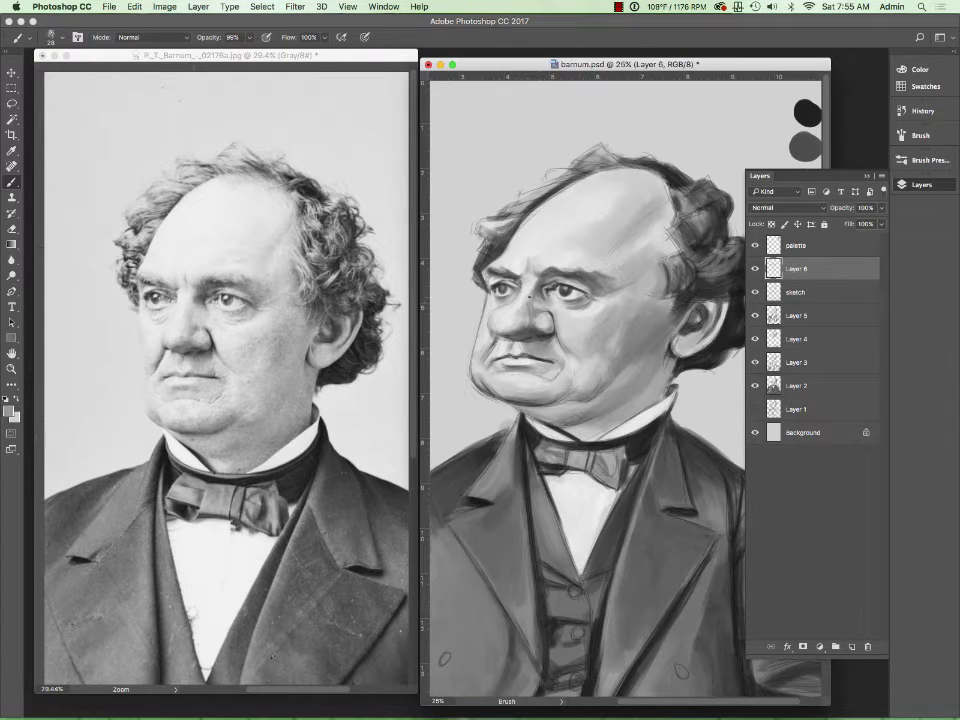
alt+click(388, 236)
alt+click(538, 326)
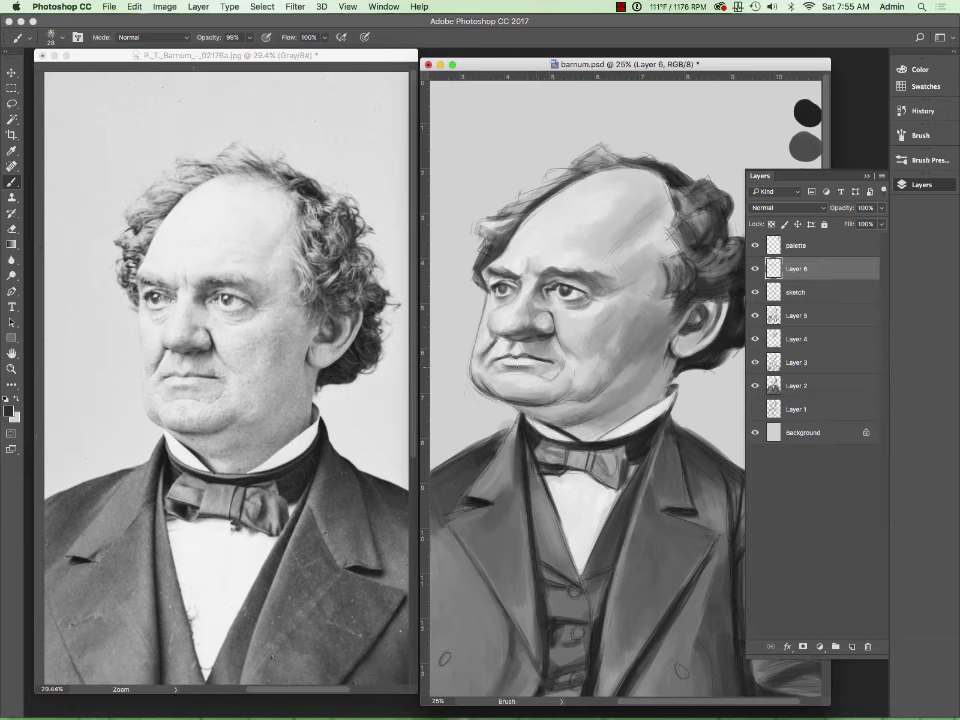
alt+click(522, 354)
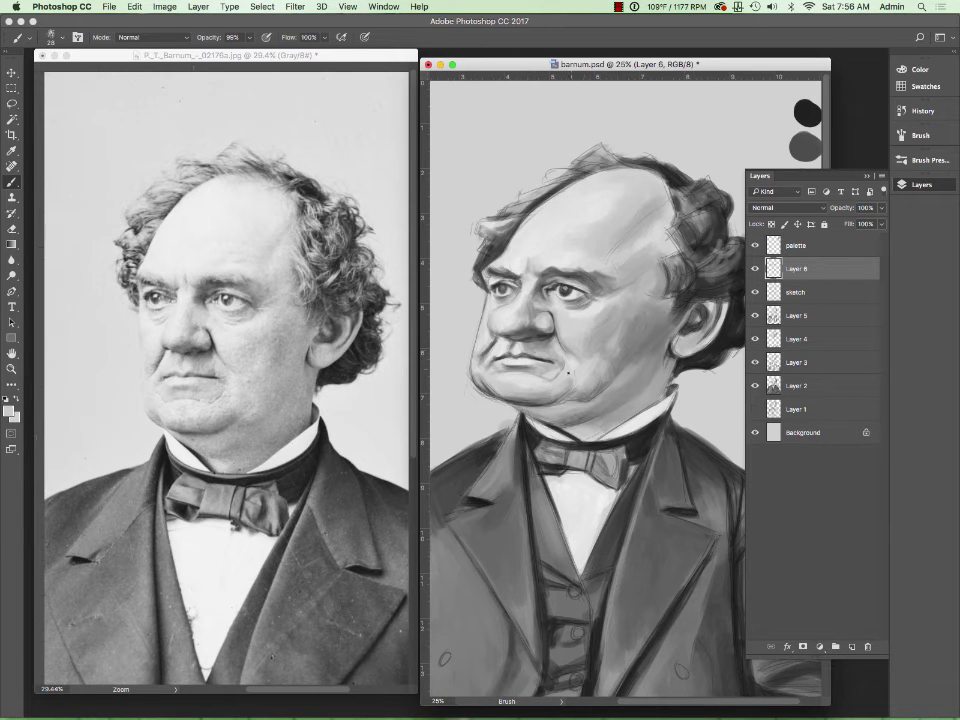
mouse_move(508, 214)
mouse_down()
mouse_move(526, 146)
mouse_move(650, 176)
mouse_up()
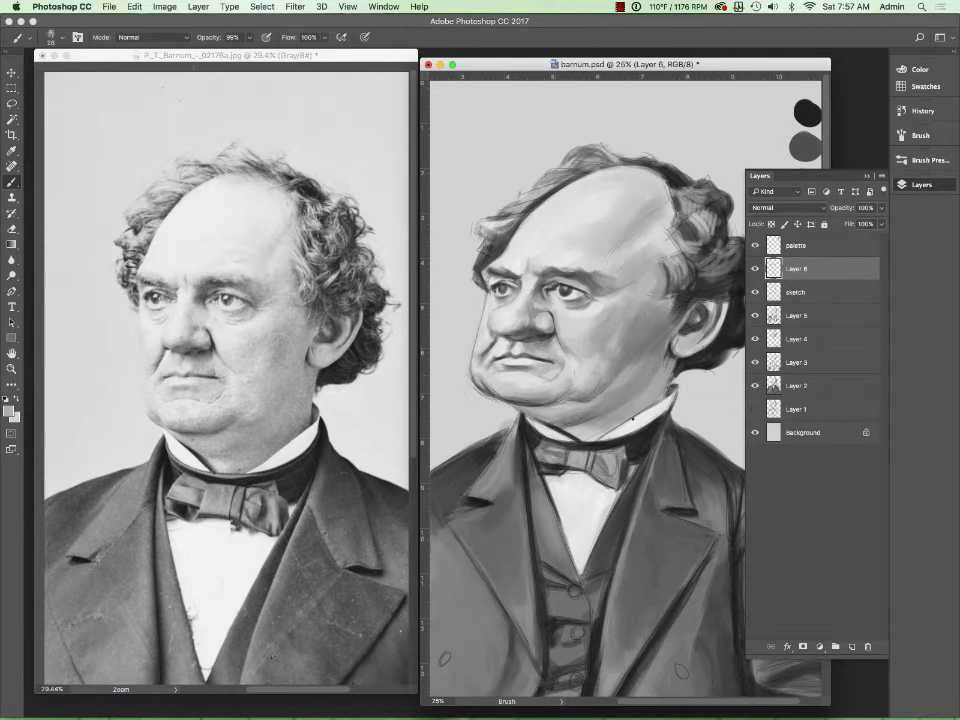
Darken the edge of the right lapel with a dark collar tone.
alt+click(558, 450)
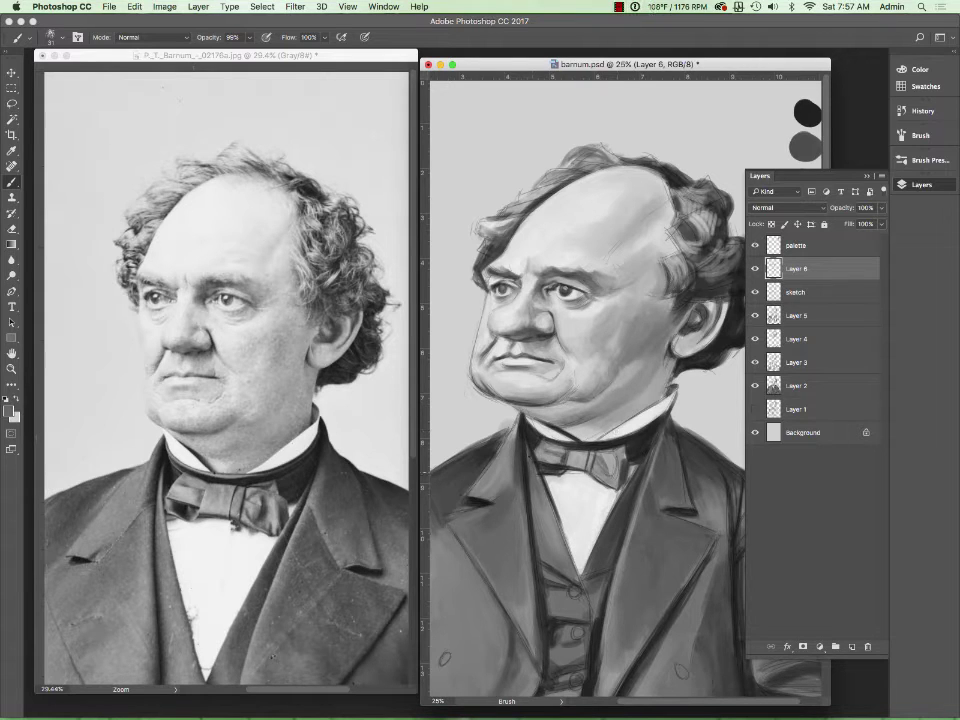
drag(695, 458, 720, 513)
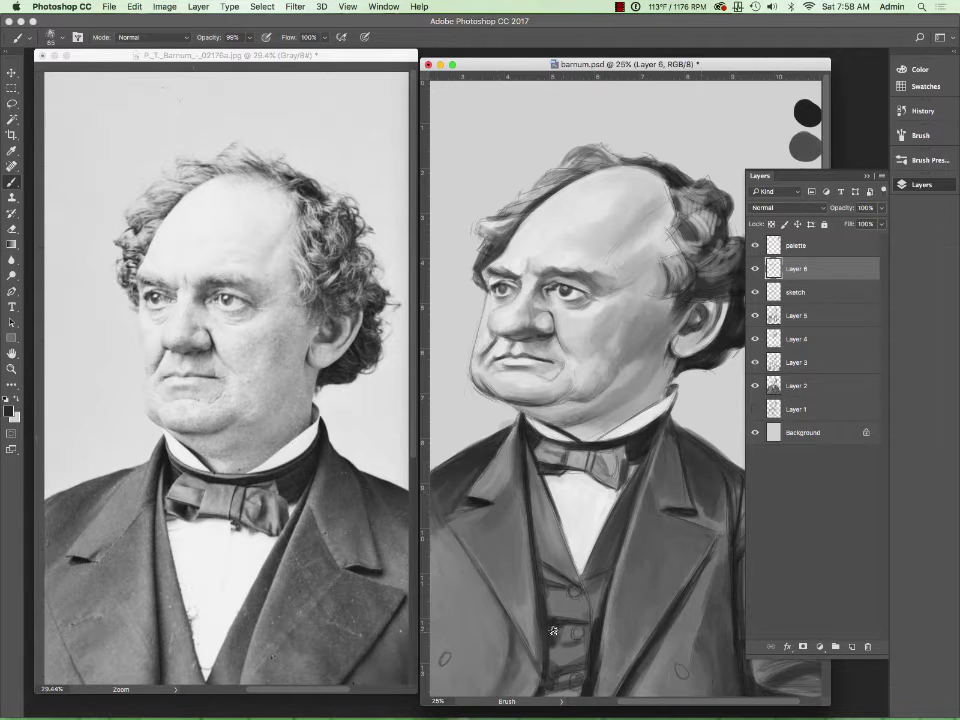
alt+click(622, 195)
Zoom out and mirror both the caricature and the reference photo horizontally.
key(z)
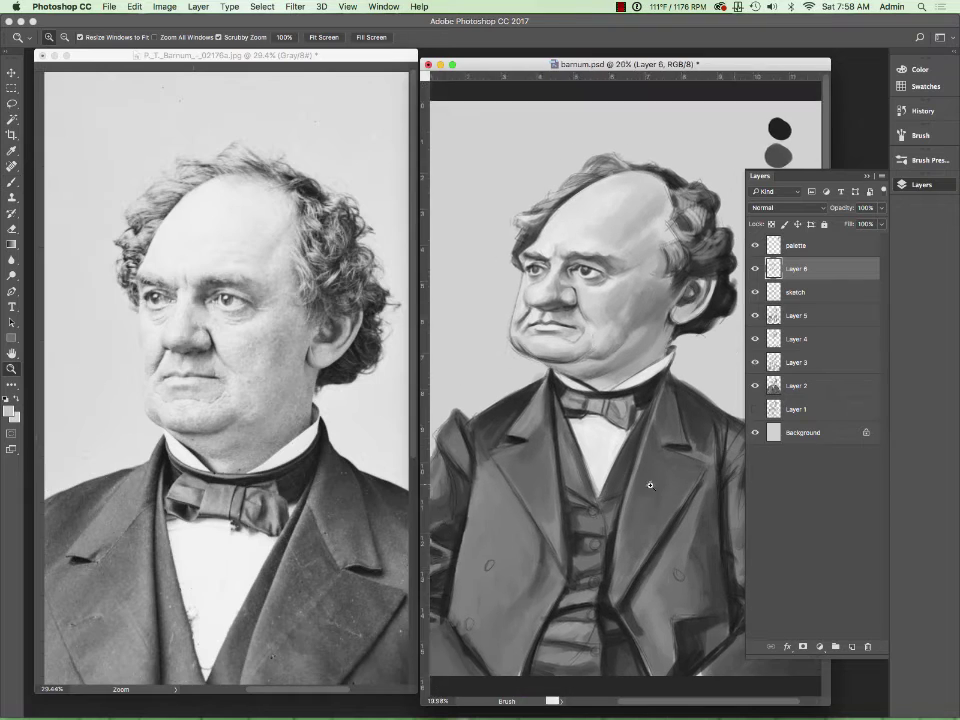
drag(624, 172, 305, 261)
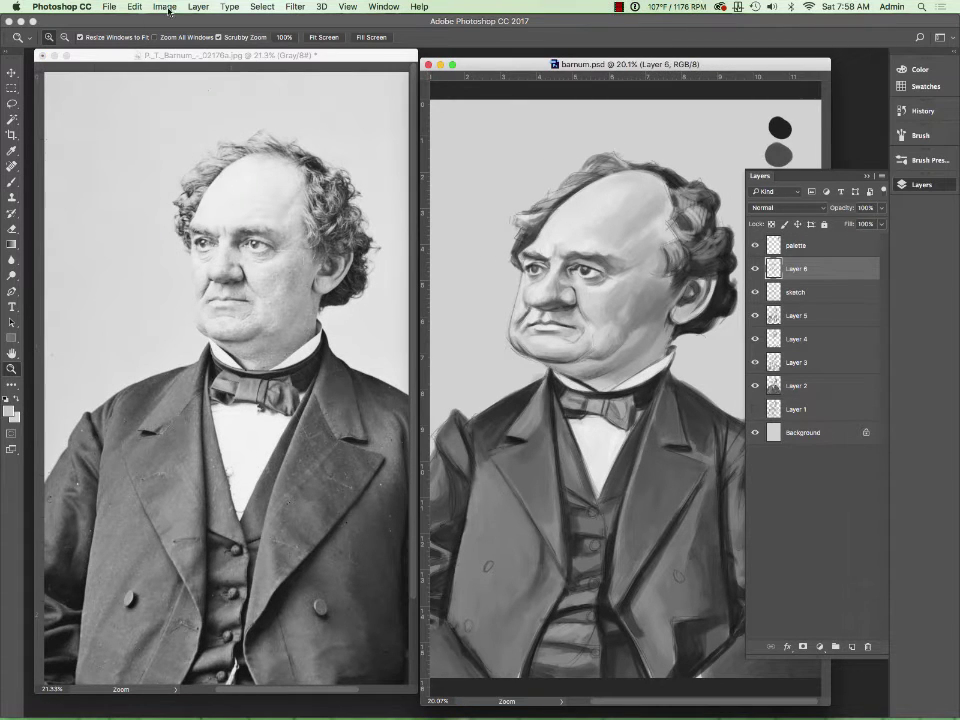
key(h)
key(super+grave)
key(h)
key(b)
key(super+grave)
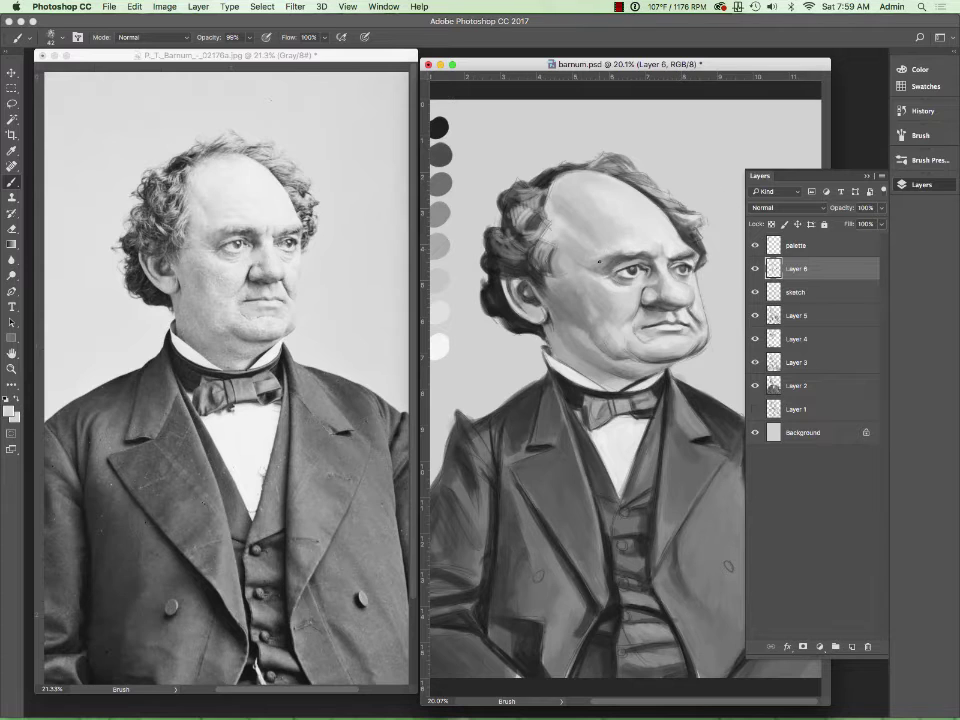
Hide the sketch layer, add Layer 7, and set a ~100 px brush with light face grey.
click(755, 292)
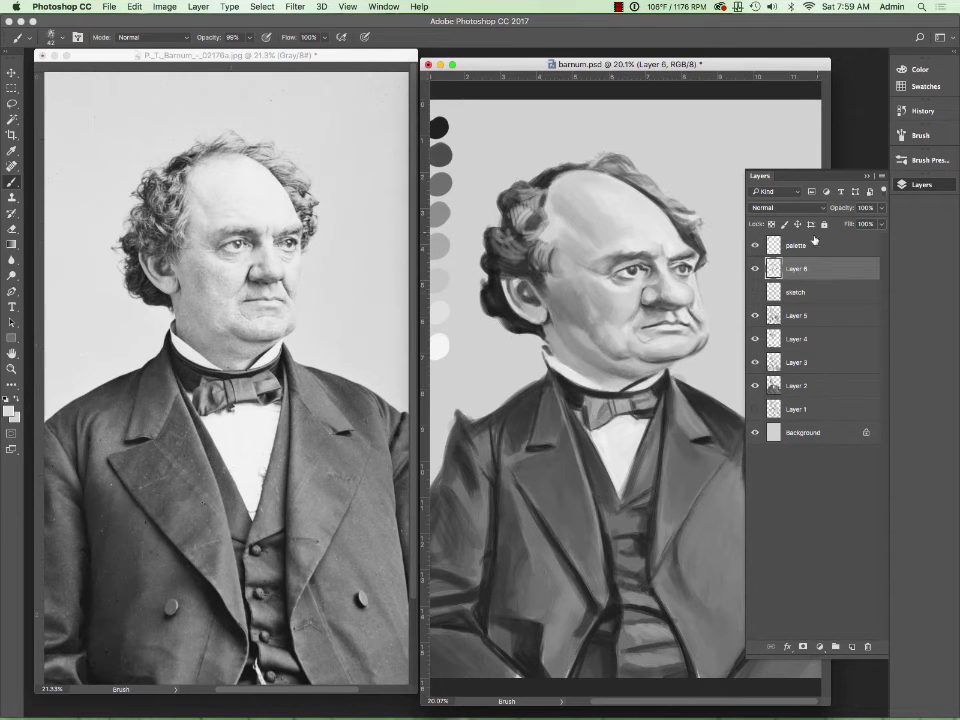
key(super+alt+shift+n)
alt+click(522, 286)
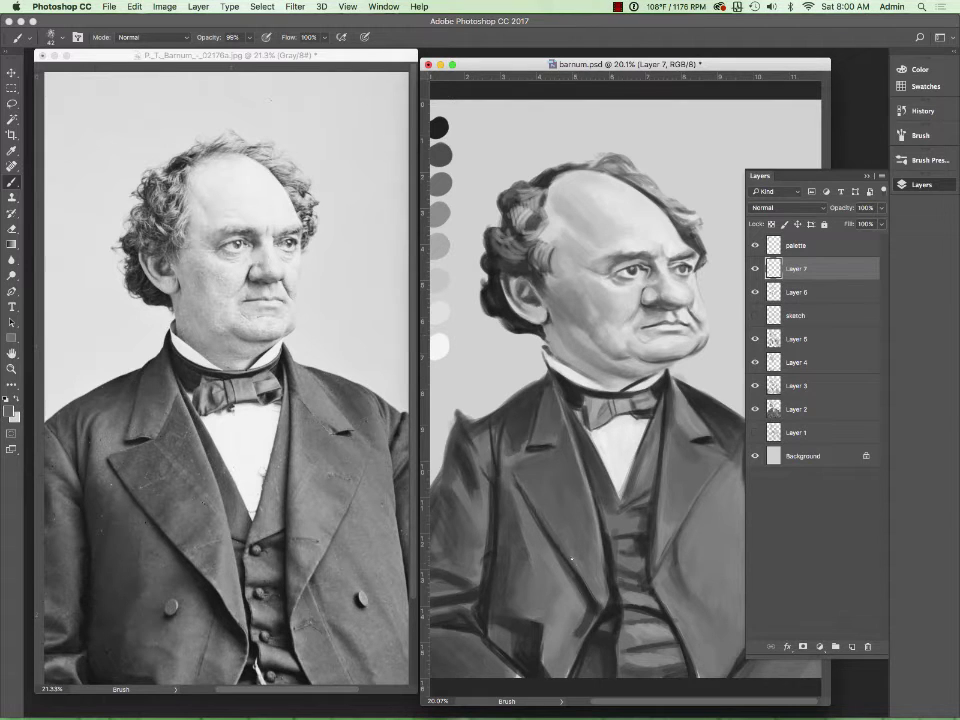
key(bracketright)
key(bracketright)
key(bracketright)
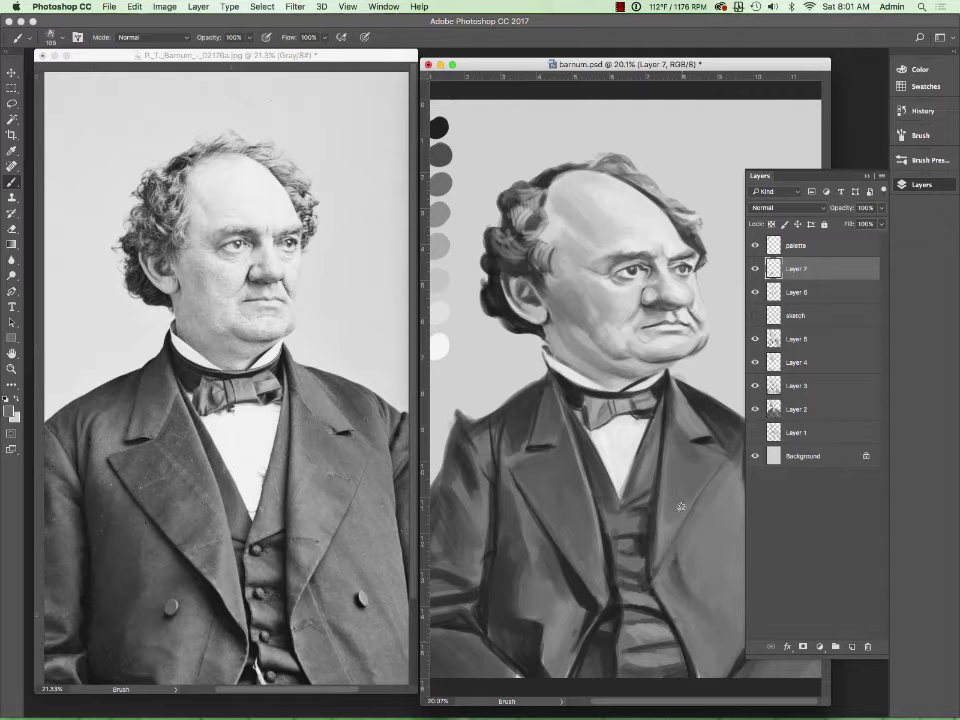
alt+click(614, 321)
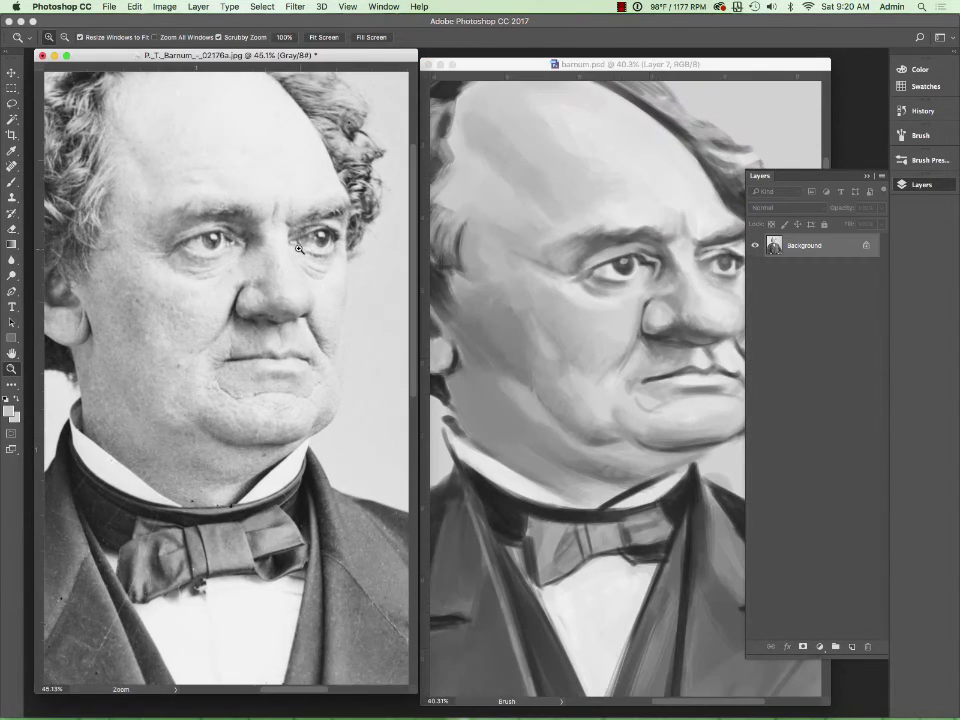
Add a new layer with a brush preset and sample tones across the eye.
click(929, 160)
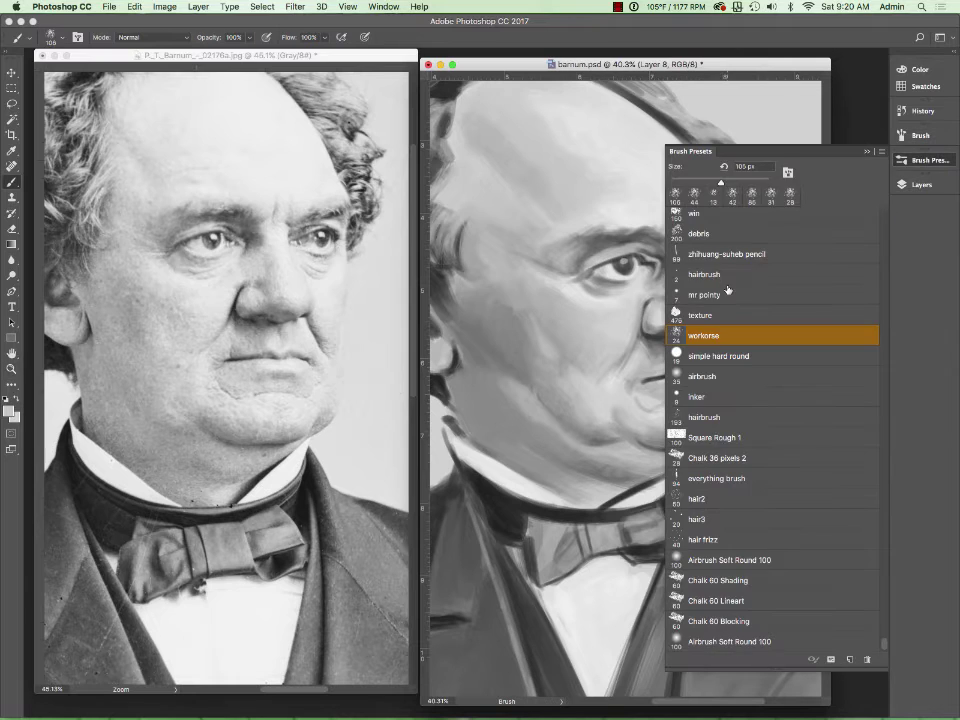
click(707, 219)
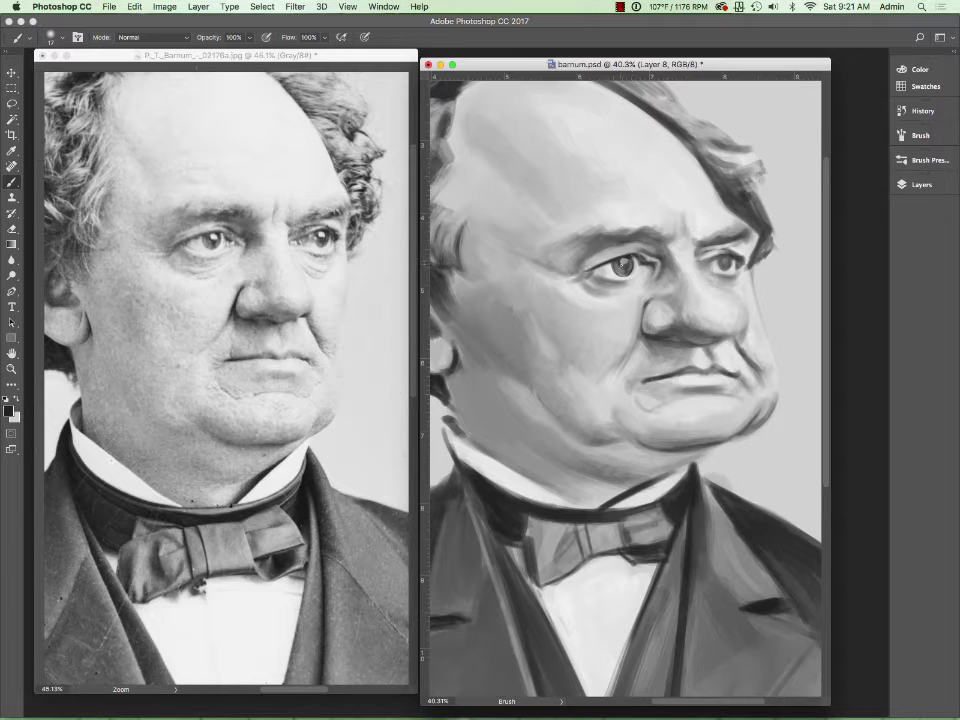
alt+click(653, 205)
alt+click(623, 264)
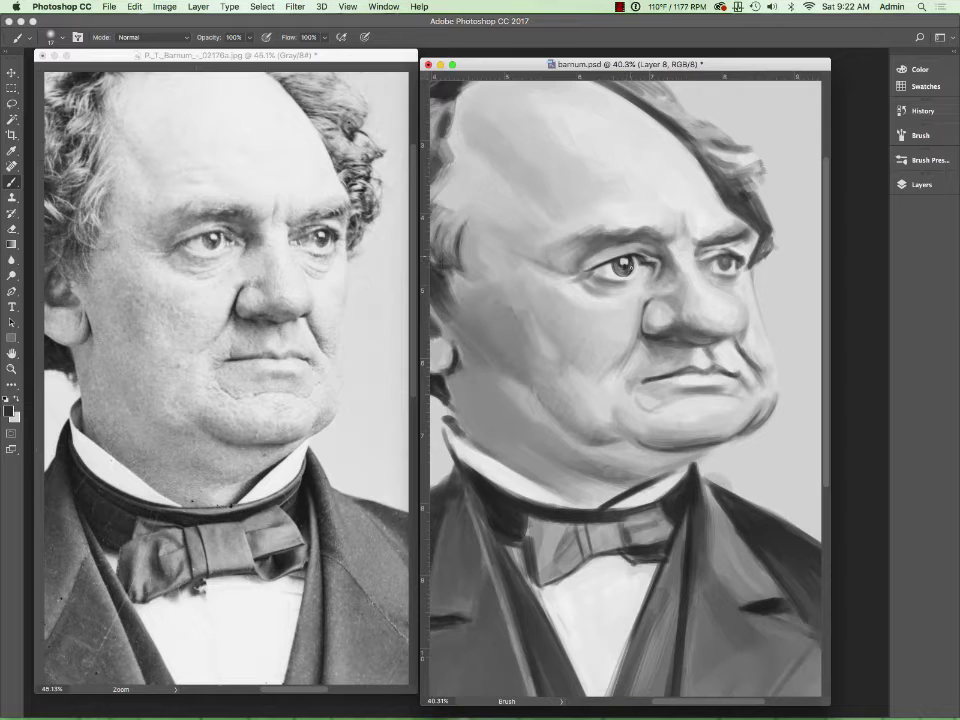
alt+click(607, 266)
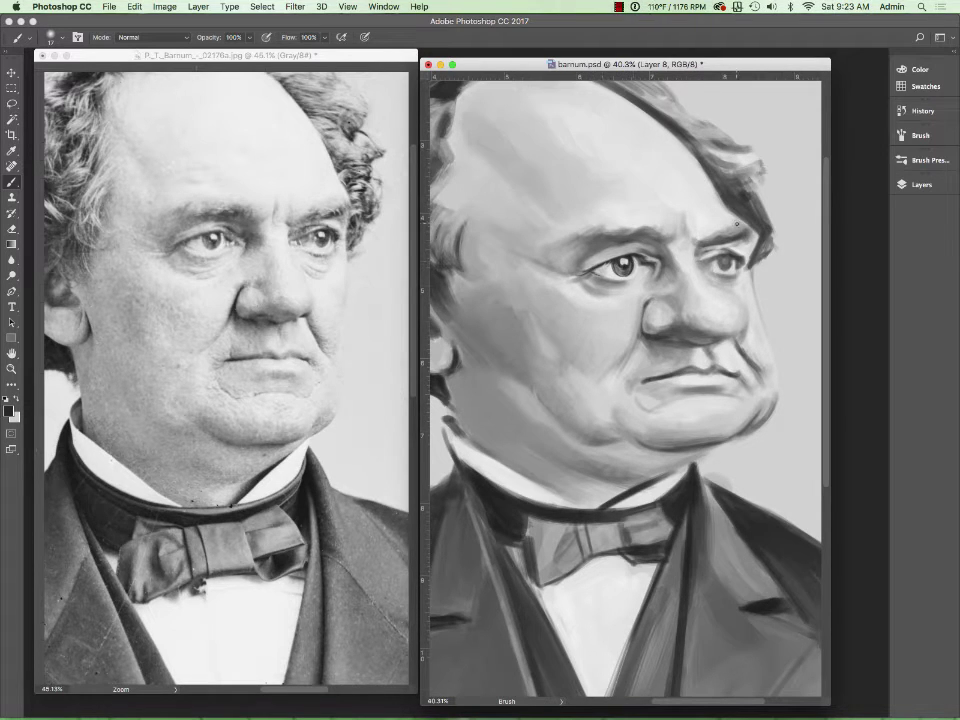
alt+click(638, 268)
alt+click(652, 262)
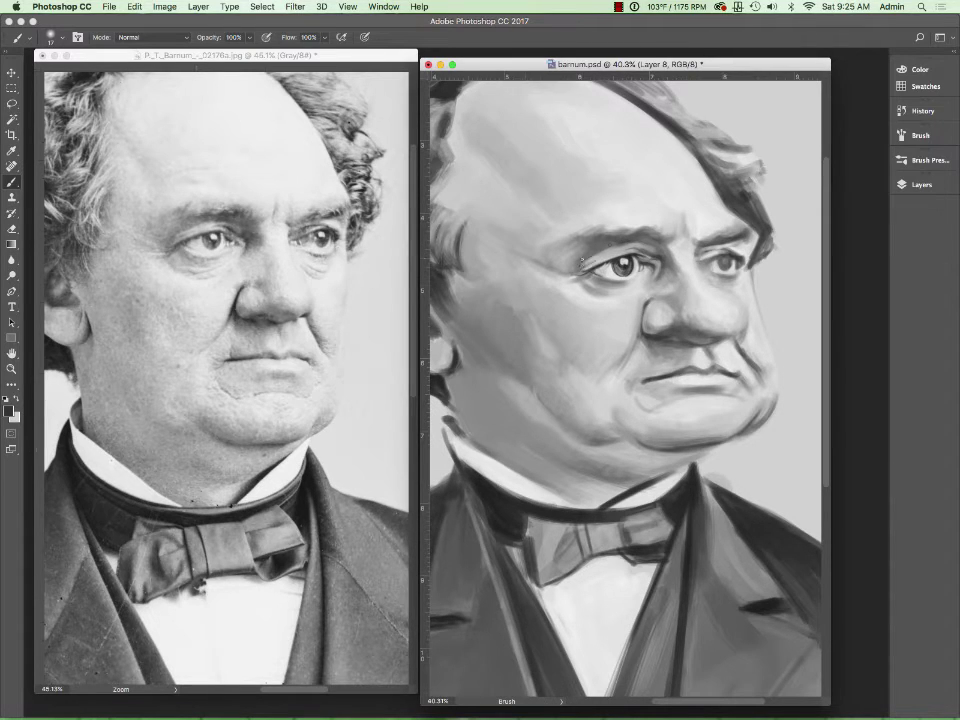
Lighten the right eye and brow with an 18 px brush and sampled light greys.
alt+click(472, 195)
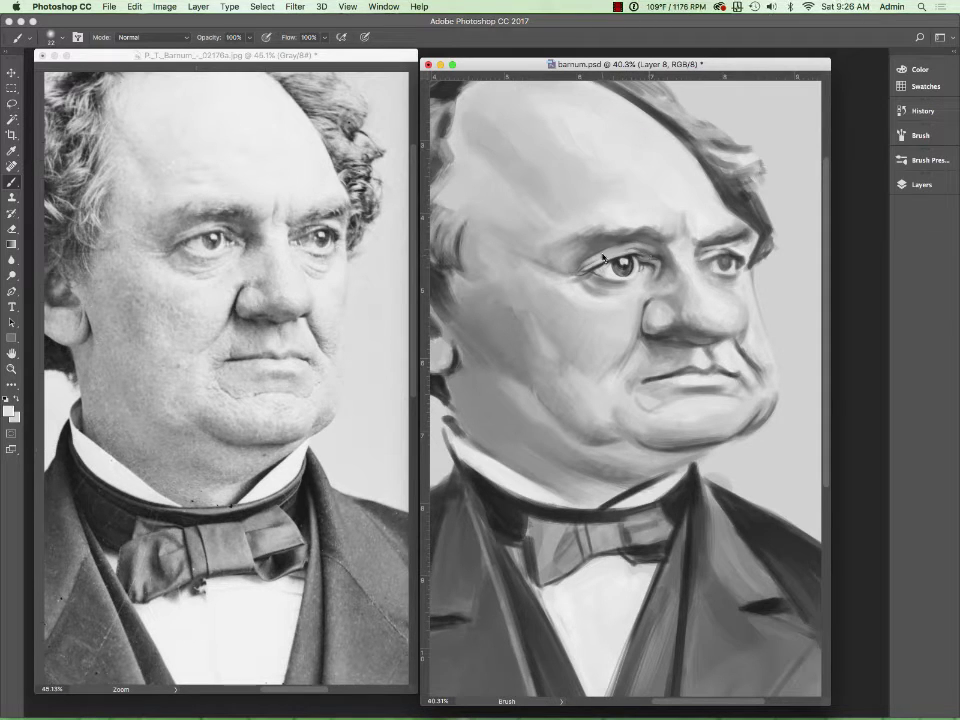
alt+click(478, 175)
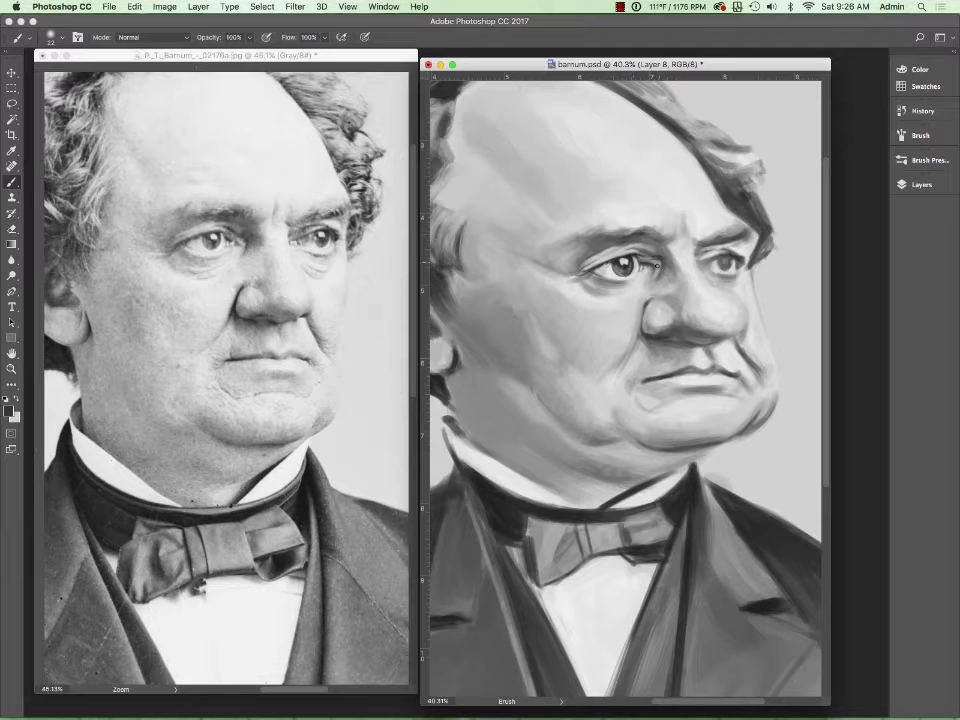
key(bracketleft)
alt+click(496, 195)
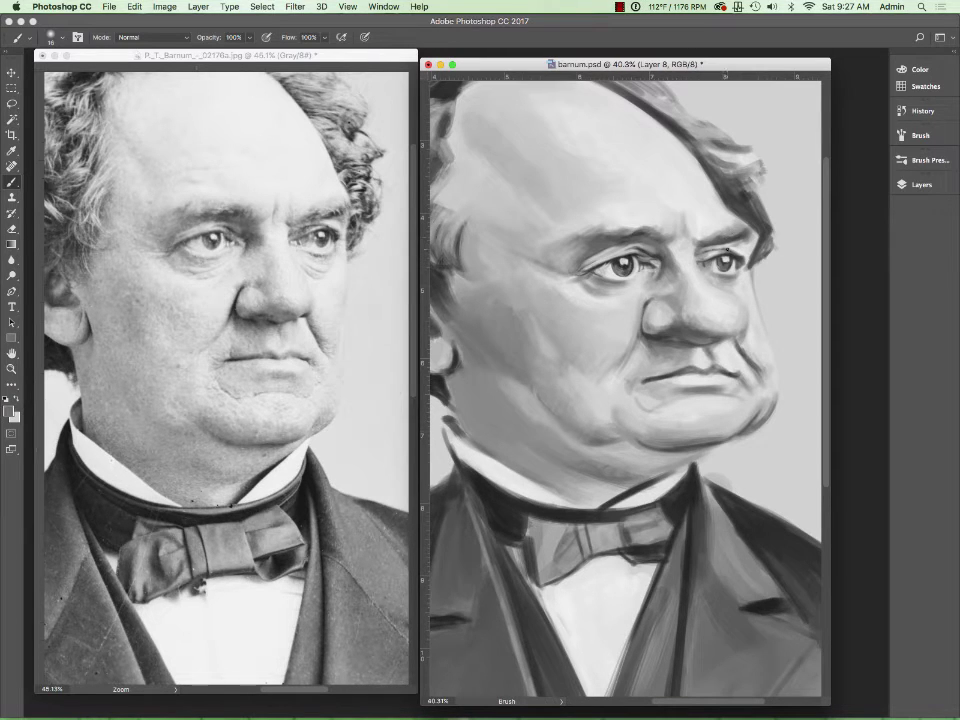
alt+click(731, 256)
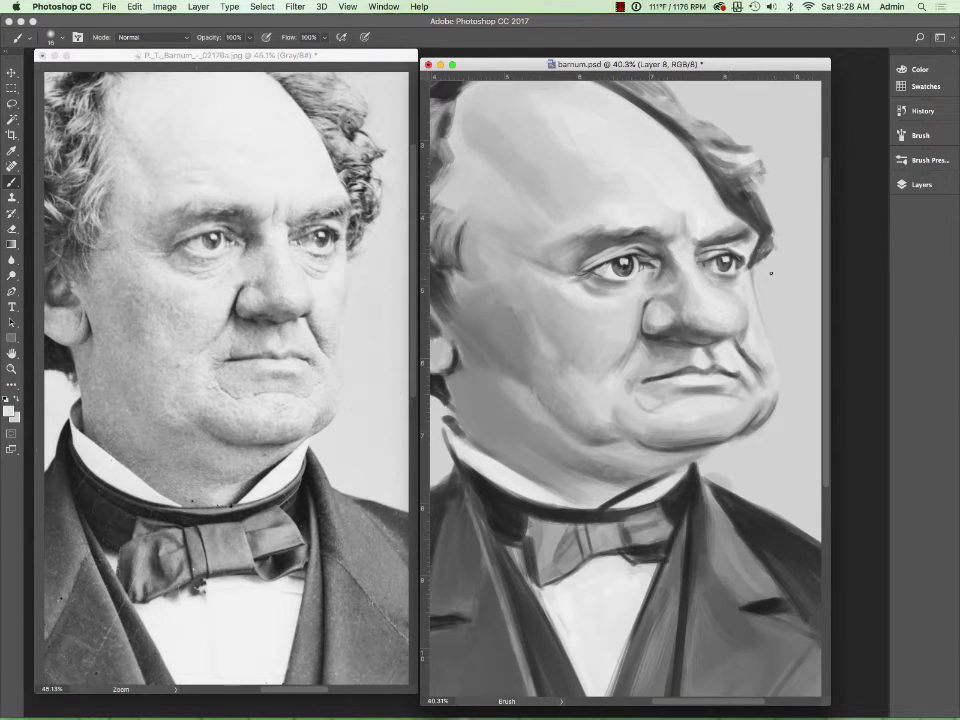
alt+click(743, 257)
alt+click(516, 202)
alt+click(667, 327)
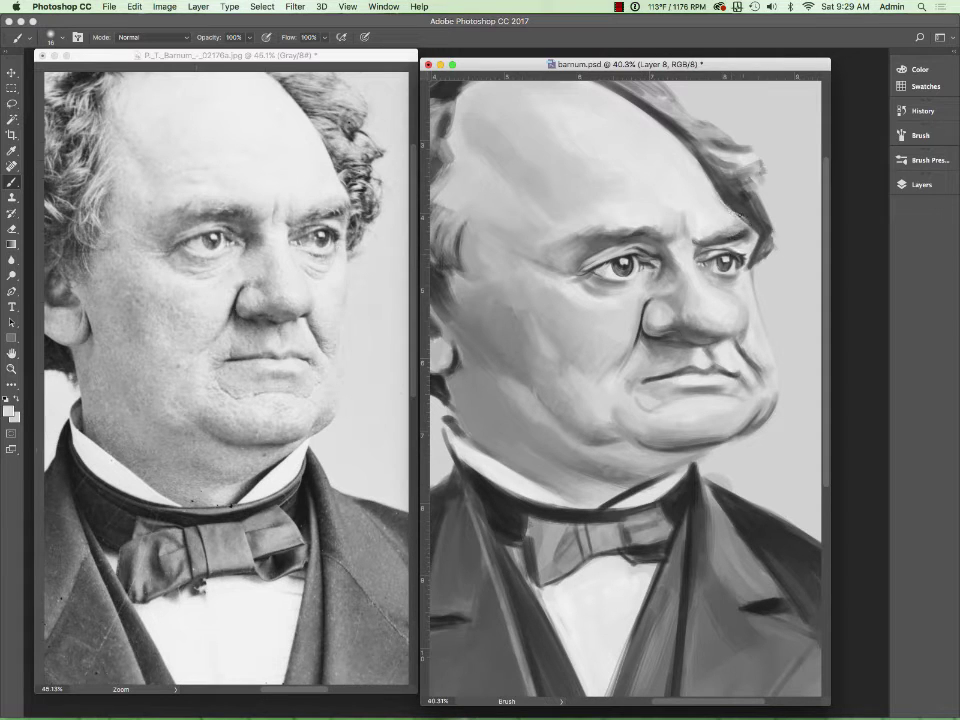
drag(736, 234, 724, 261)
Mirror both the caricature and reference canvases horizontally.
alt+click(670, 330)
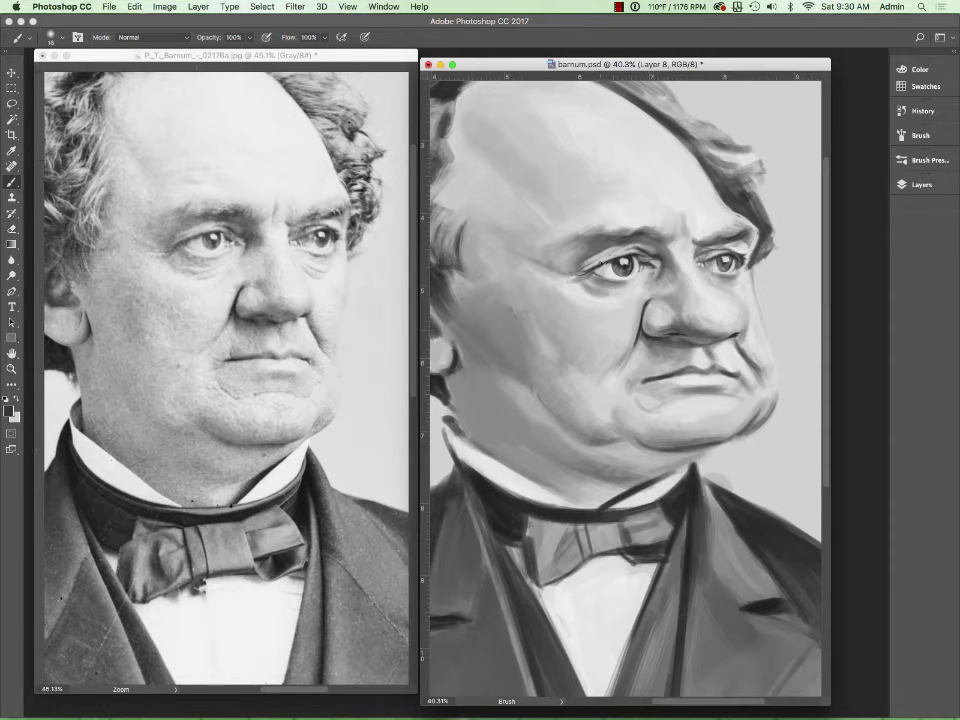
alt+click(625, 265)
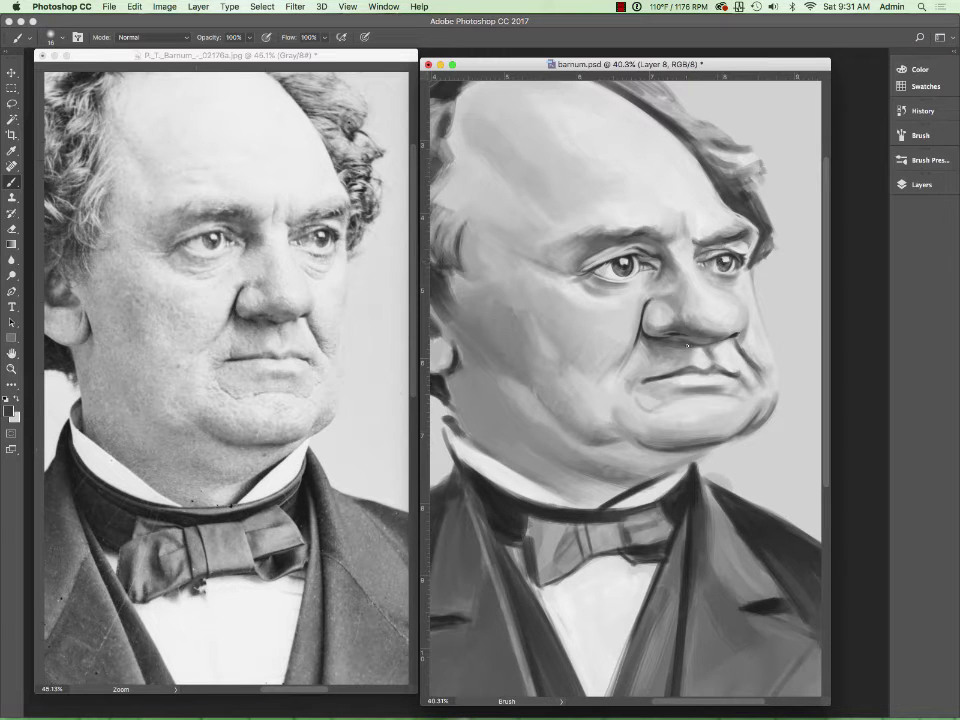
click(164, 6)
click(300, 330)
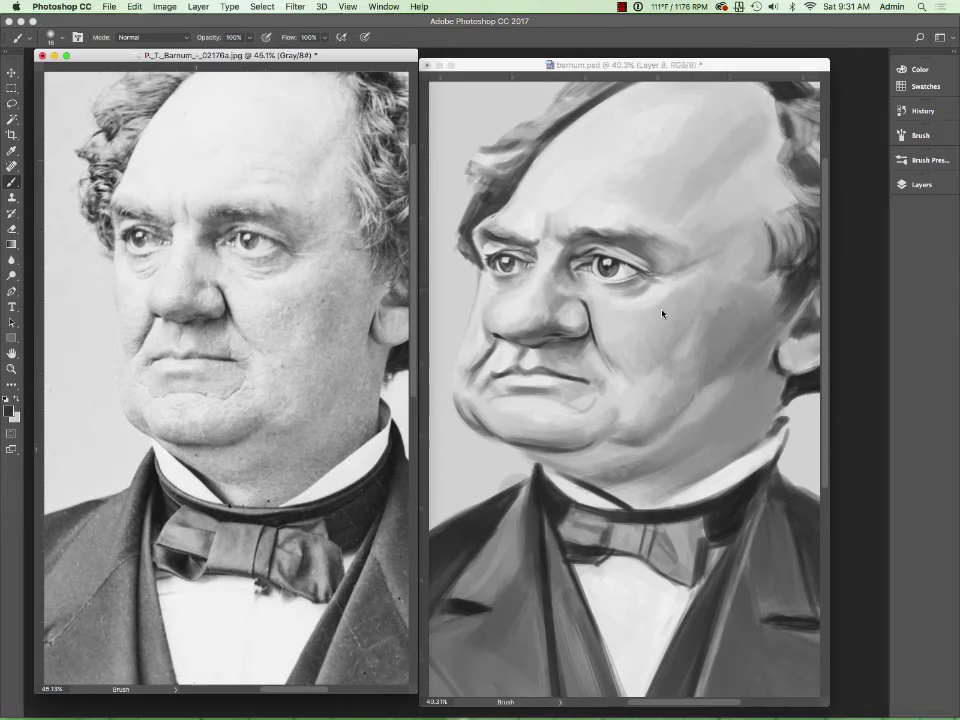
click(662, 313)
Smooth the fold beside the nose with a smaller brush and light grey.
alt+click(490, 377)
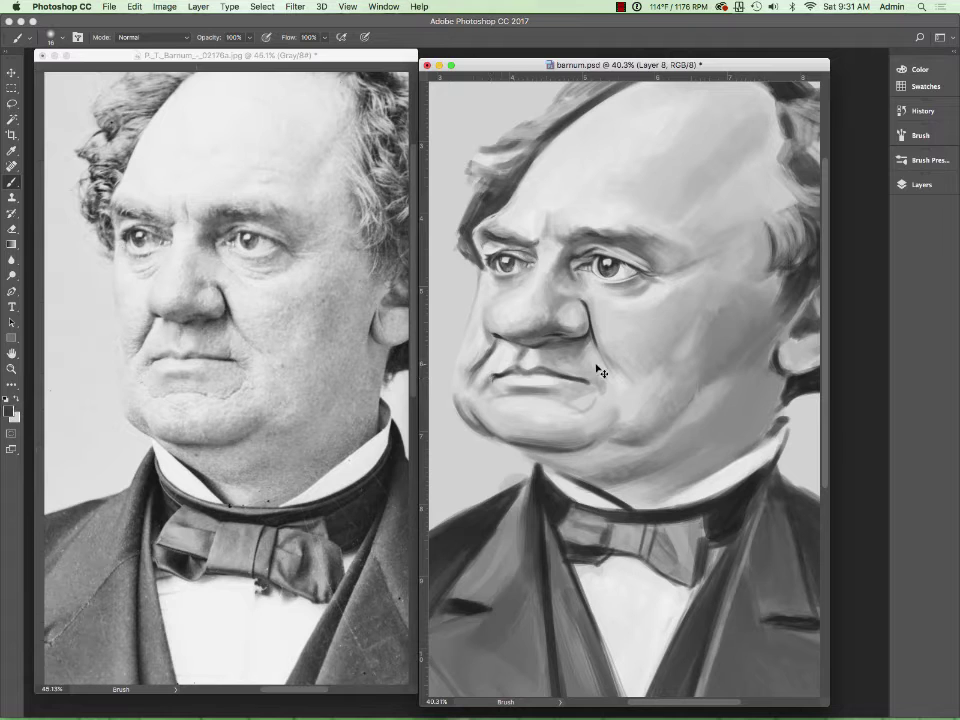
key(bracketleft)
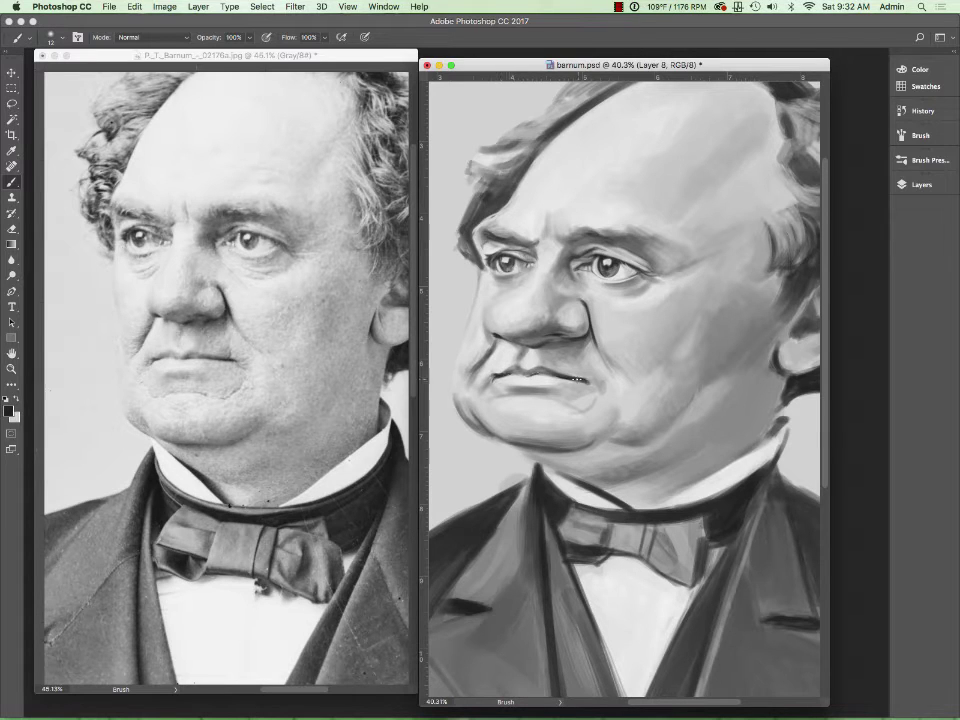
alt+click(540, 340)
drag(490, 332, 496, 358)
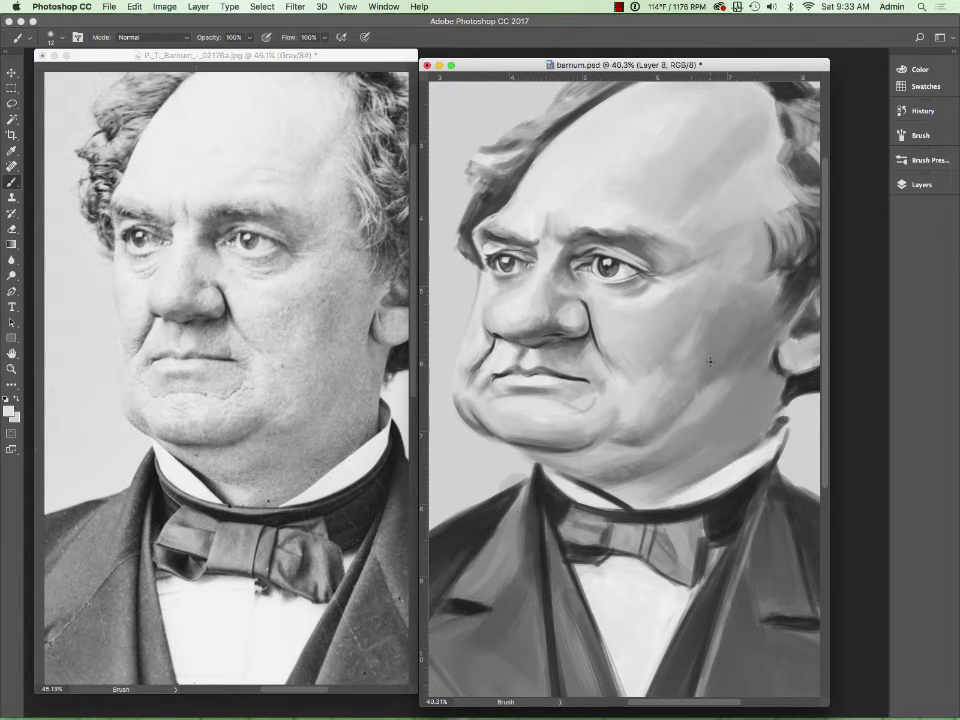
Pick a brush preset at 17 px and lighten the cheek and jaw shading.
click(928, 160)
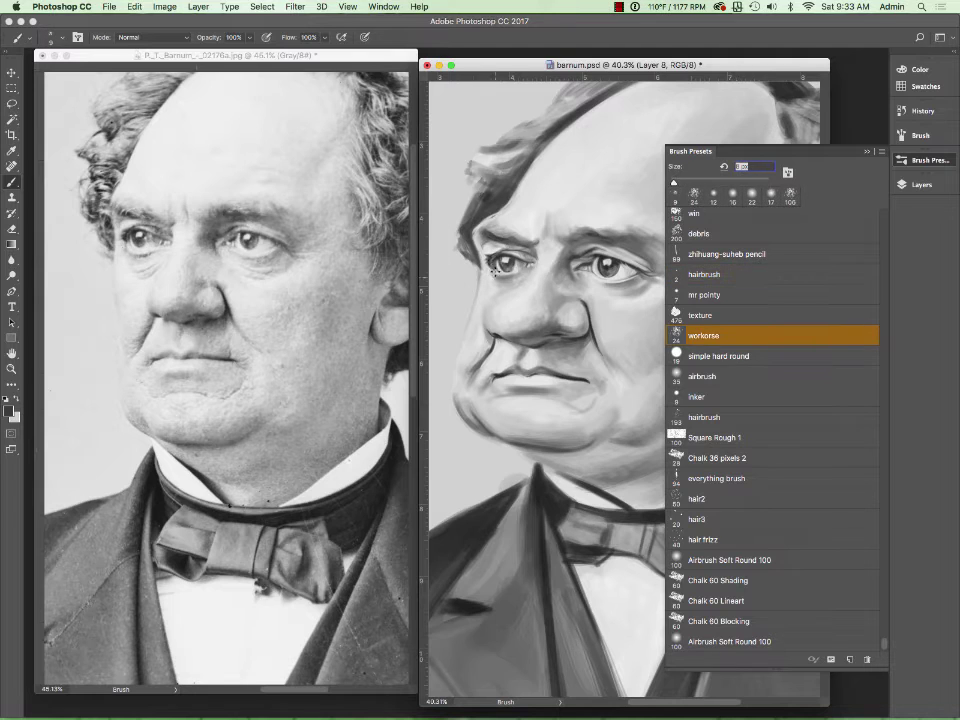
alt+click(527, 270)
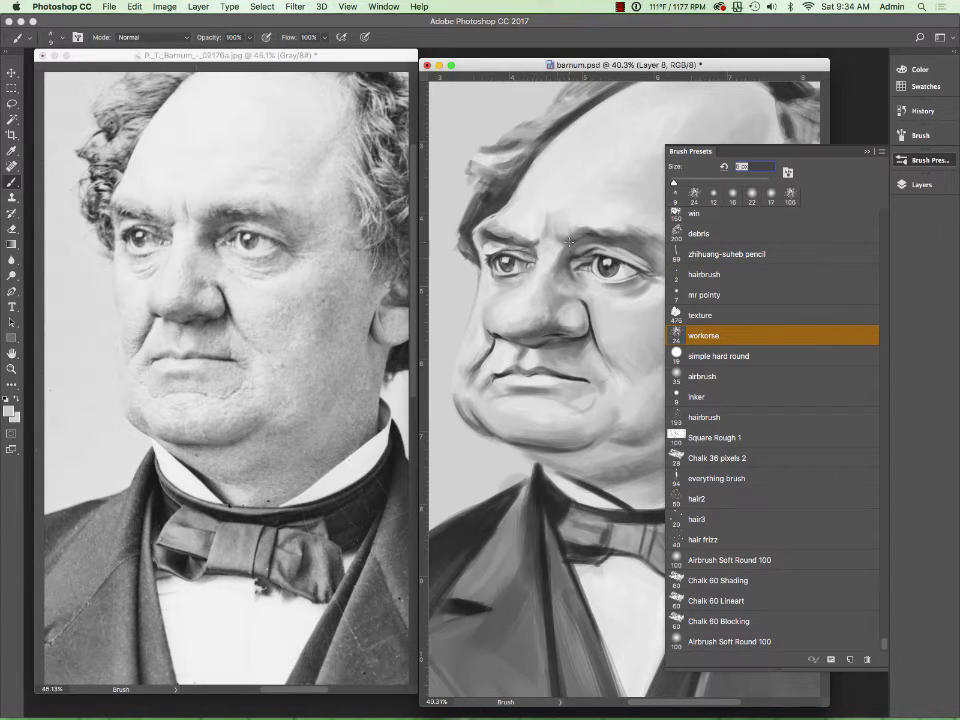
text(25)
key(Return)
drag(562, 266, 527, 285)
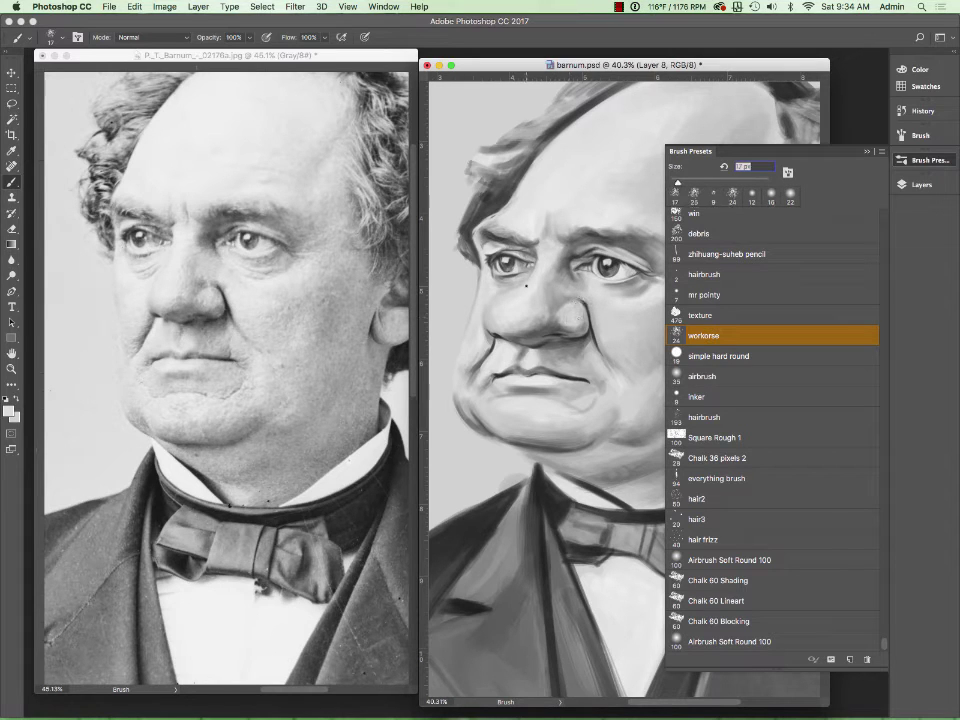
drag(468, 330, 455, 395)
Sample face and hair greys, enlarge the brush to 30, and fit the caricature to its window.
alt+click(601, 293)
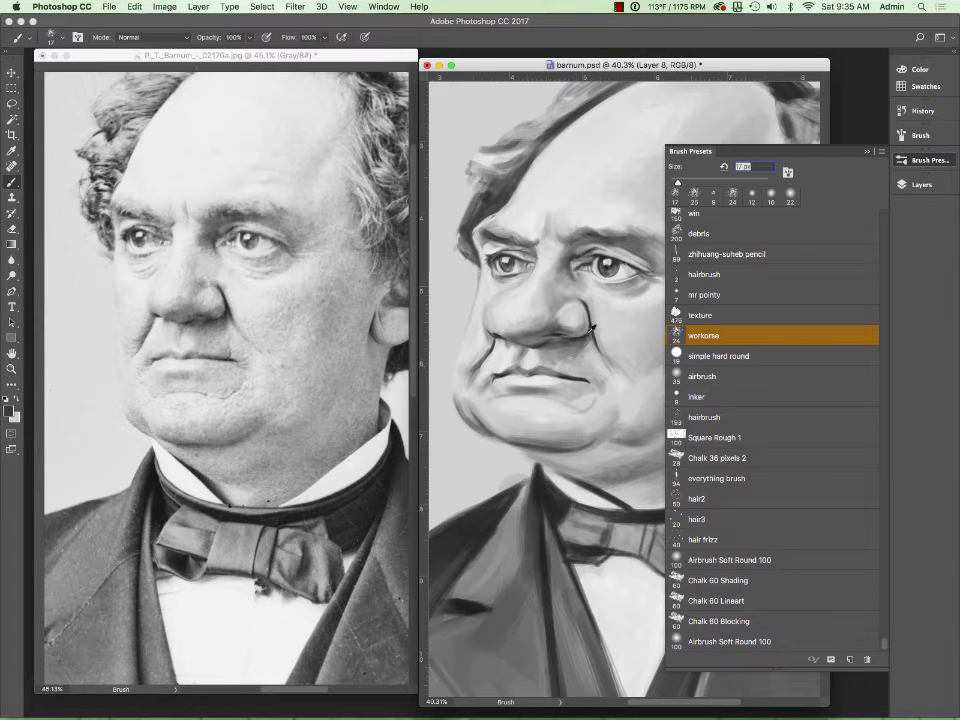
alt+click(601, 333)
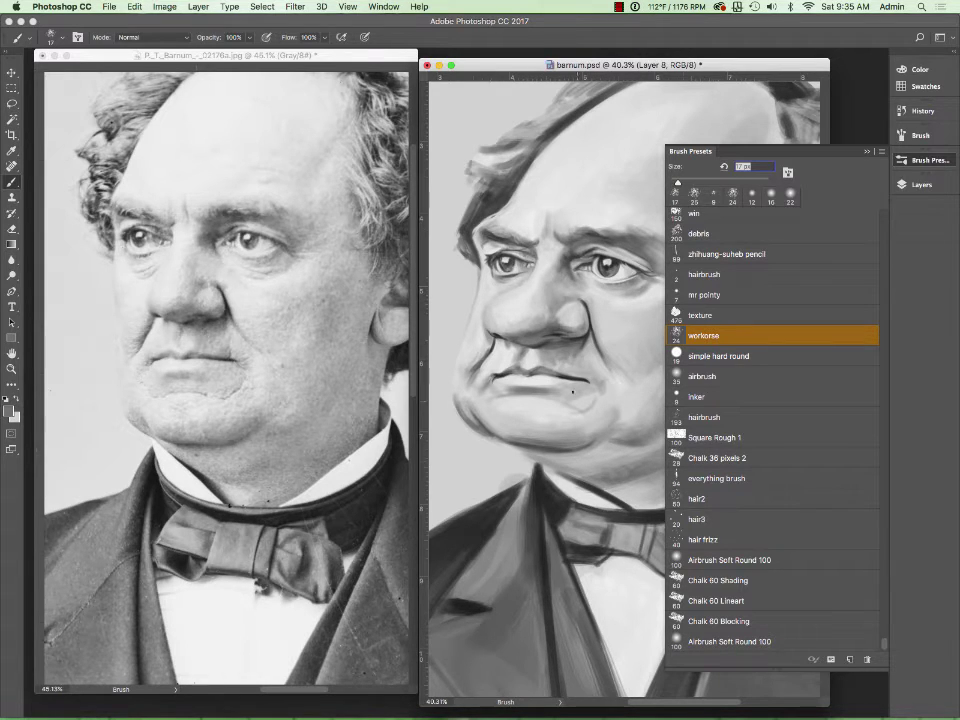
alt+click(460, 200)
key(Return)
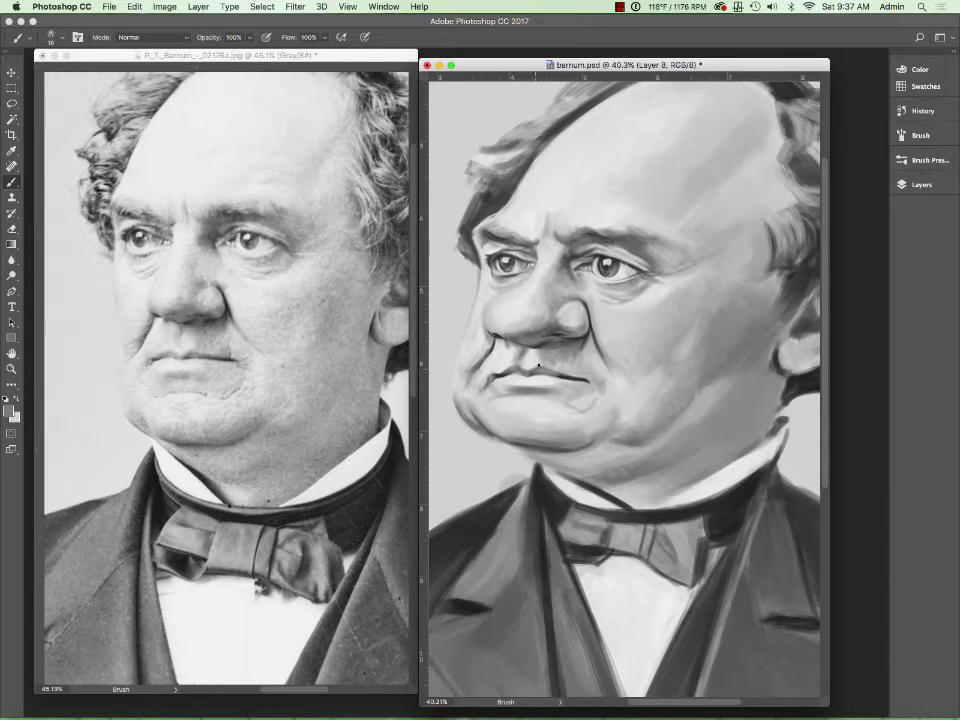
key(bracketright)
key(bracketright)
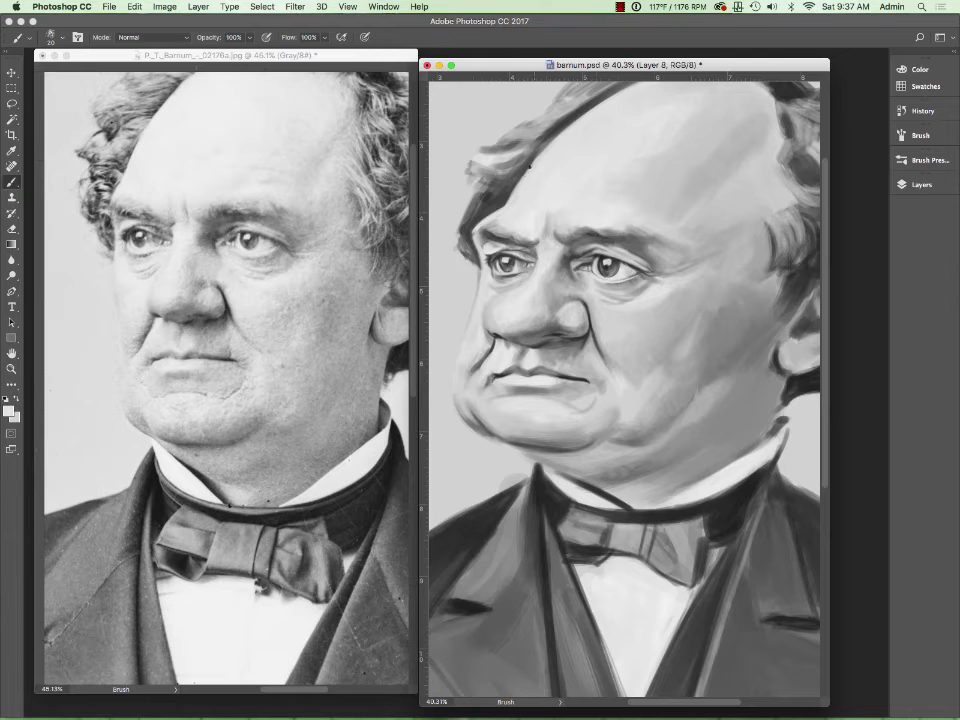
key(z)
key(super+0)
Zoom the reference out and repaint the jowl and chin with forehead grey.
drag(328, 367, 270, 367)
key(F7)
click(846, 644)
key(b)
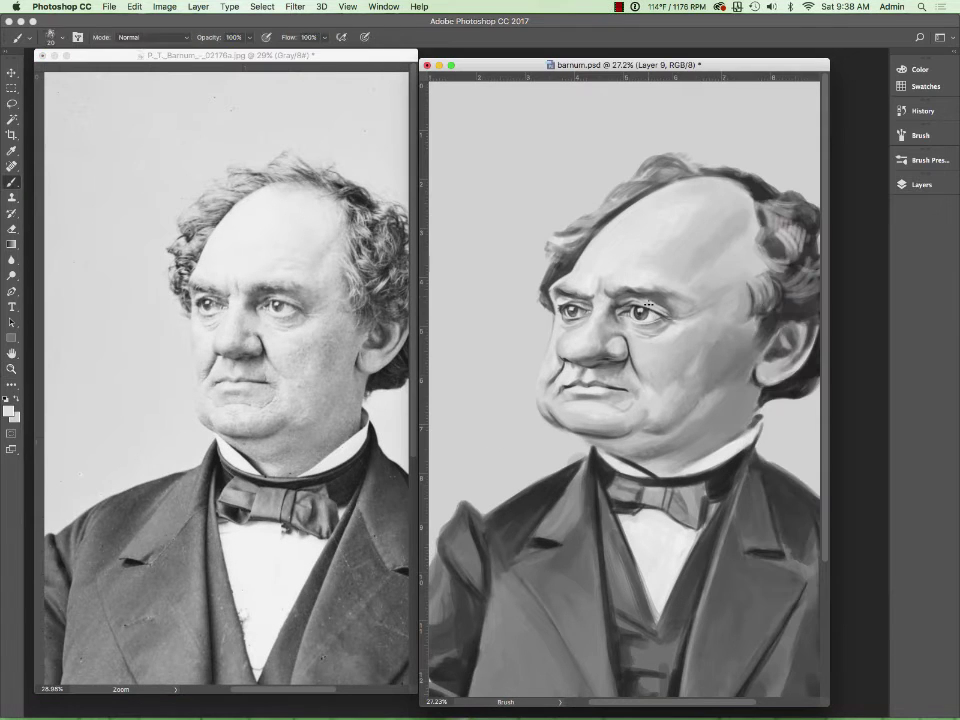
alt+click(602, 190)
drag(604, 439, 552, 420)
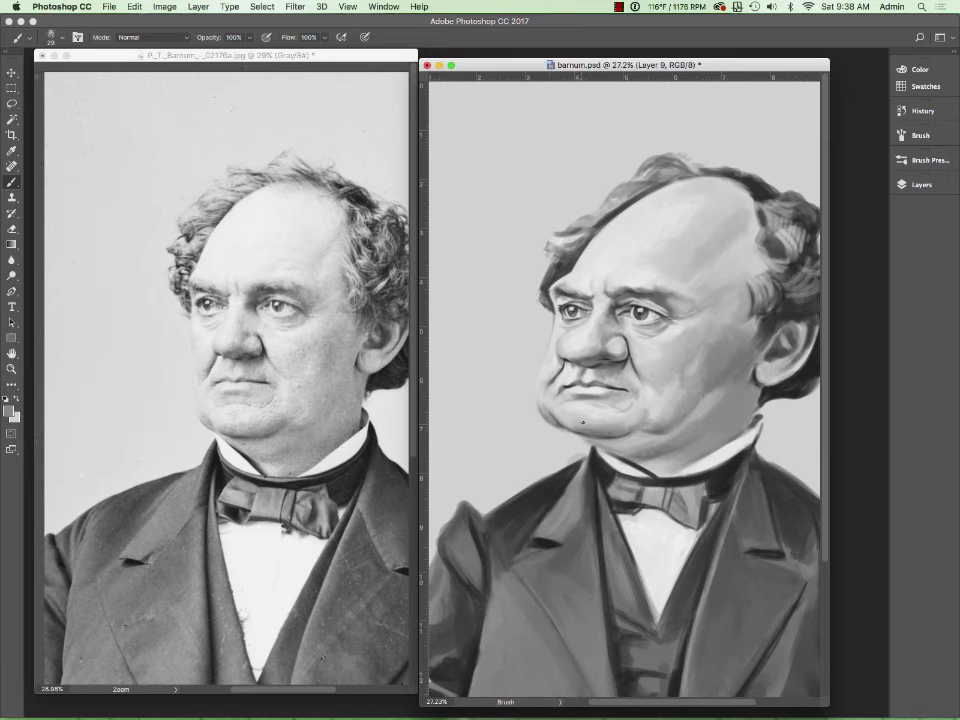
key(bracketright)
Resize the brush (23, 74, 33 px) and sample greys near the ear, collar and chin.
alt+click(620, 370)
key(bracketleft)
drag(609, 466, 655, 435)
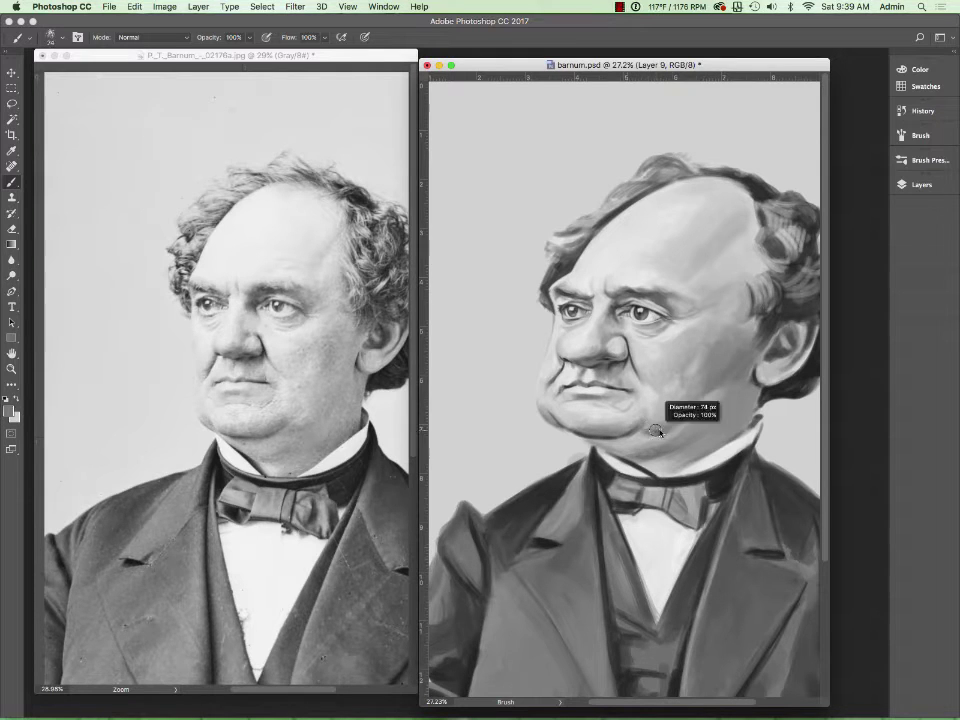
alt+click(670, 263)
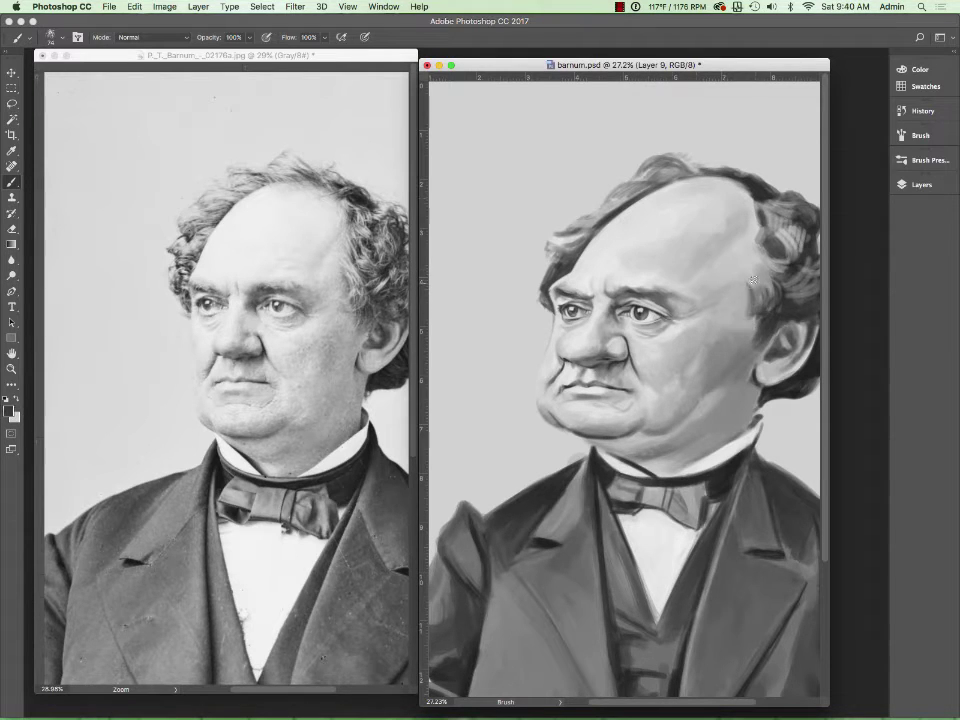
drag(770, 385, 766, 352)
alt+click(789, 341)
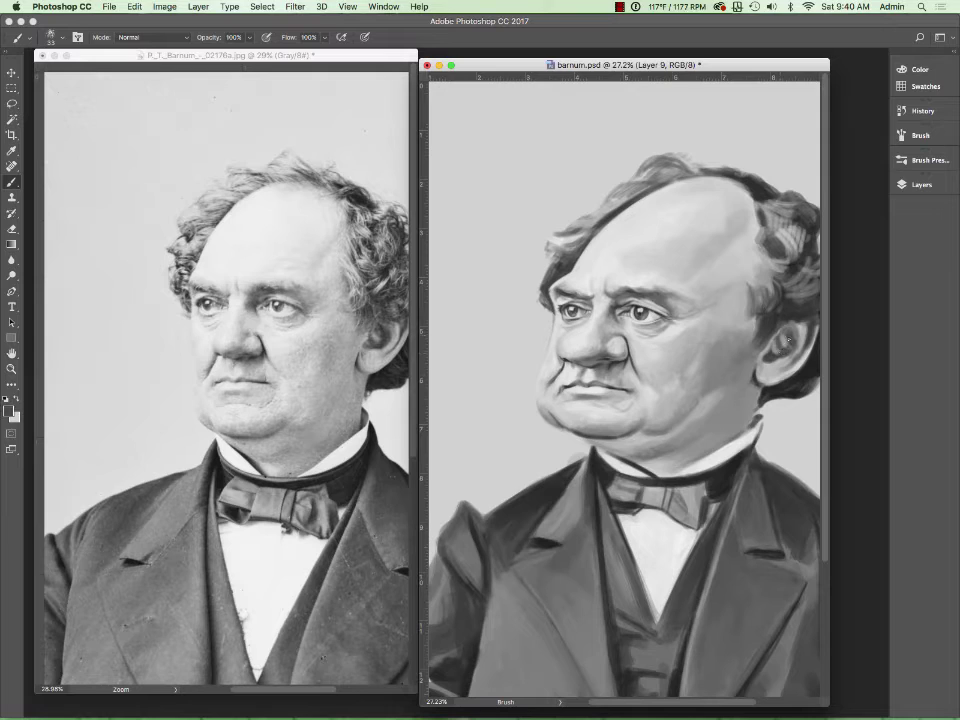
alt+click(714, 475)
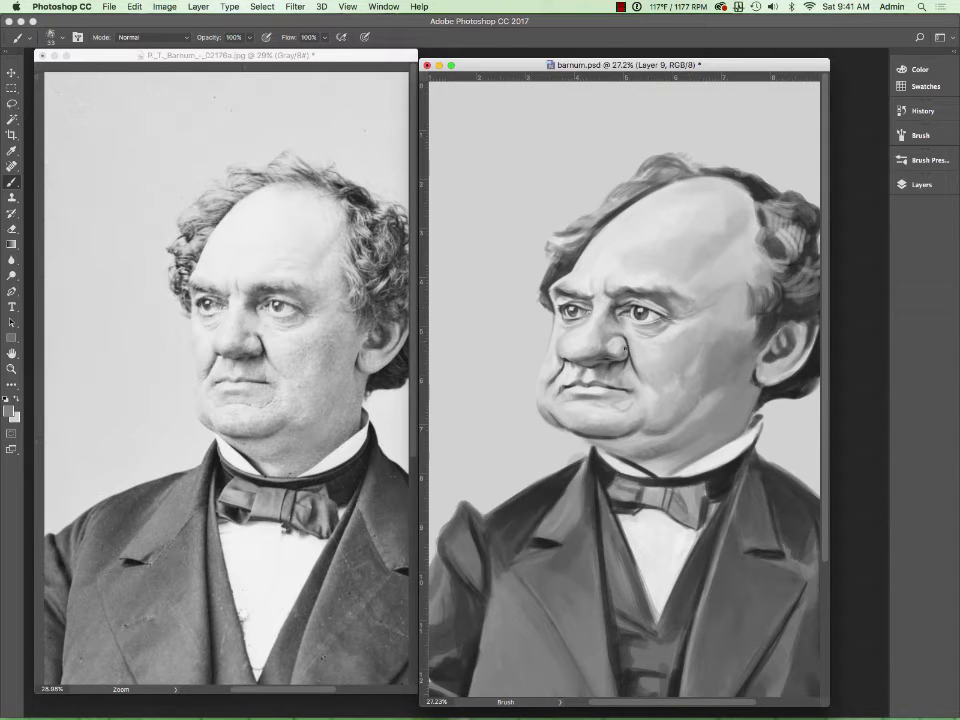
Sample cheek, hair and bow tie tones at 42 and 29 px, then zoom both pictures out.
alt+click(565, 390)
key(bracketright)
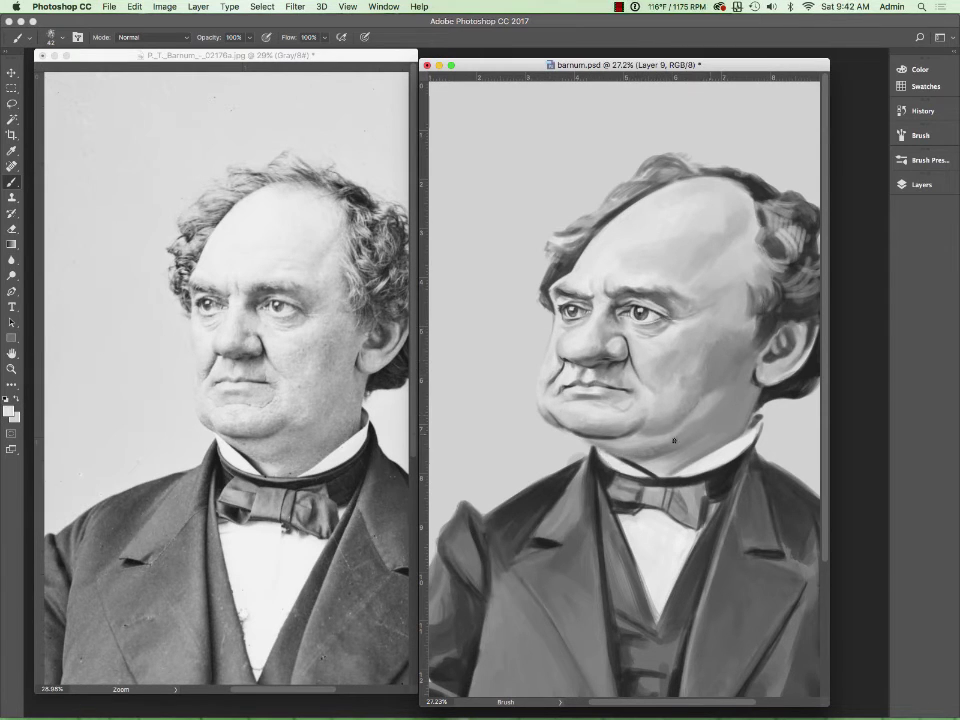
alt+click(781, 195)
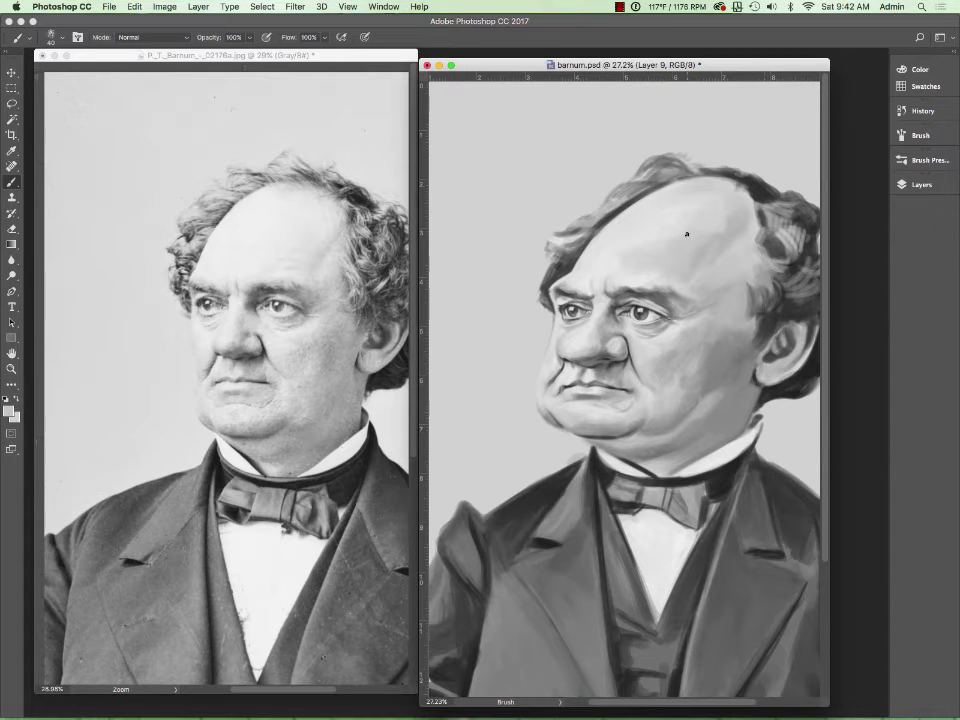
key(bracketleft)
key(bracketleft)
alt+click(681, 489)
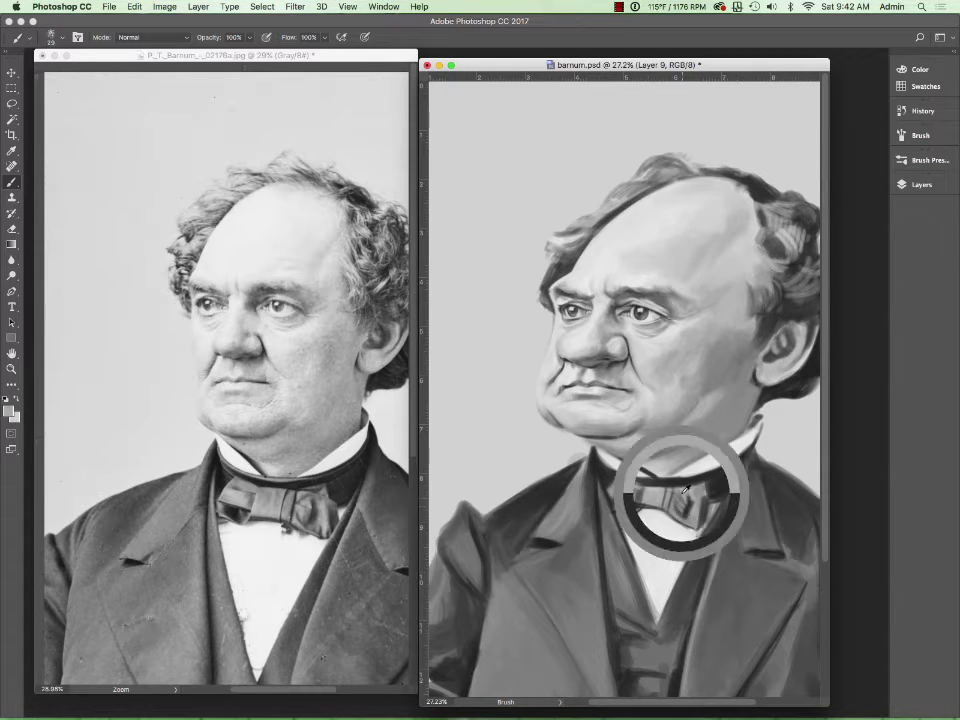
alt+click(664, 316)
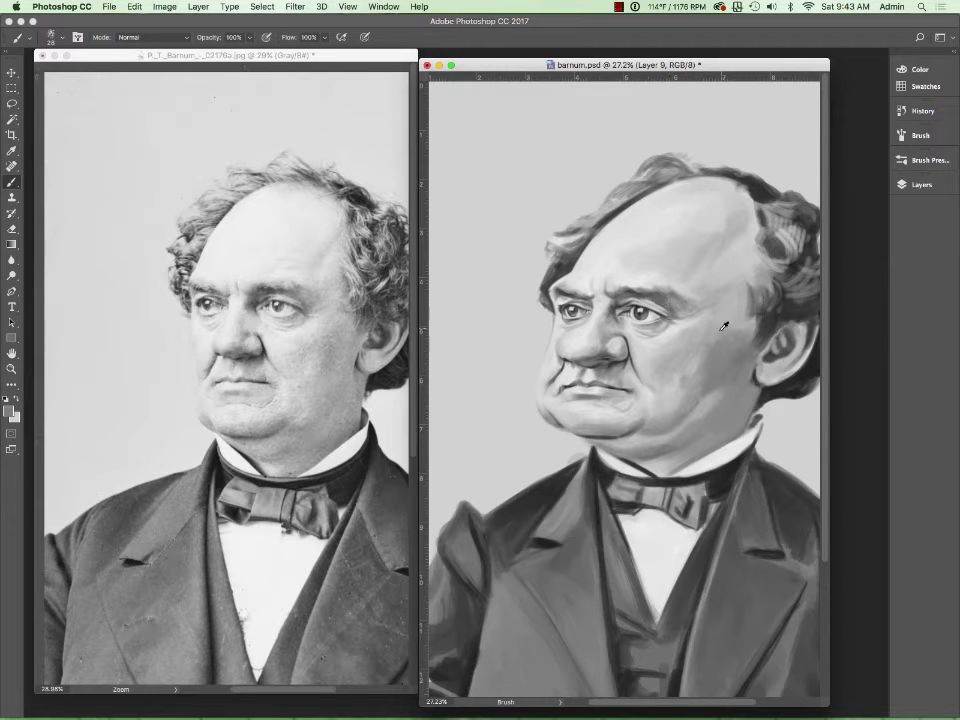
drag(724, 327, 659, 331)
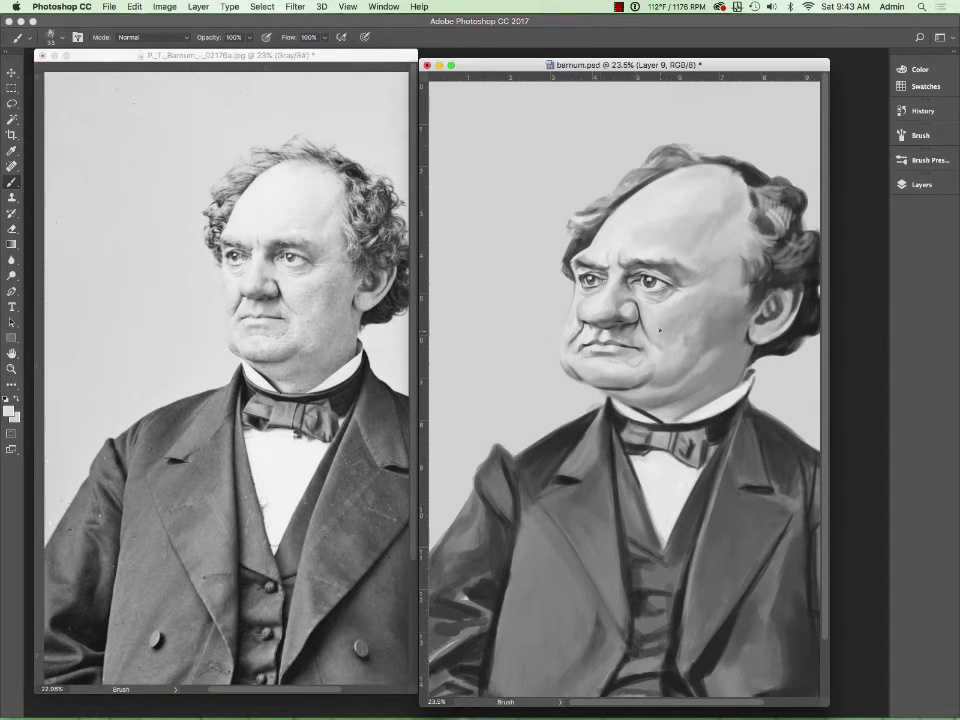
Sample a dark hair grey, swap to a light tone, and dab touch-ups with brush sizes 27–75.
alt+click(760, 280)
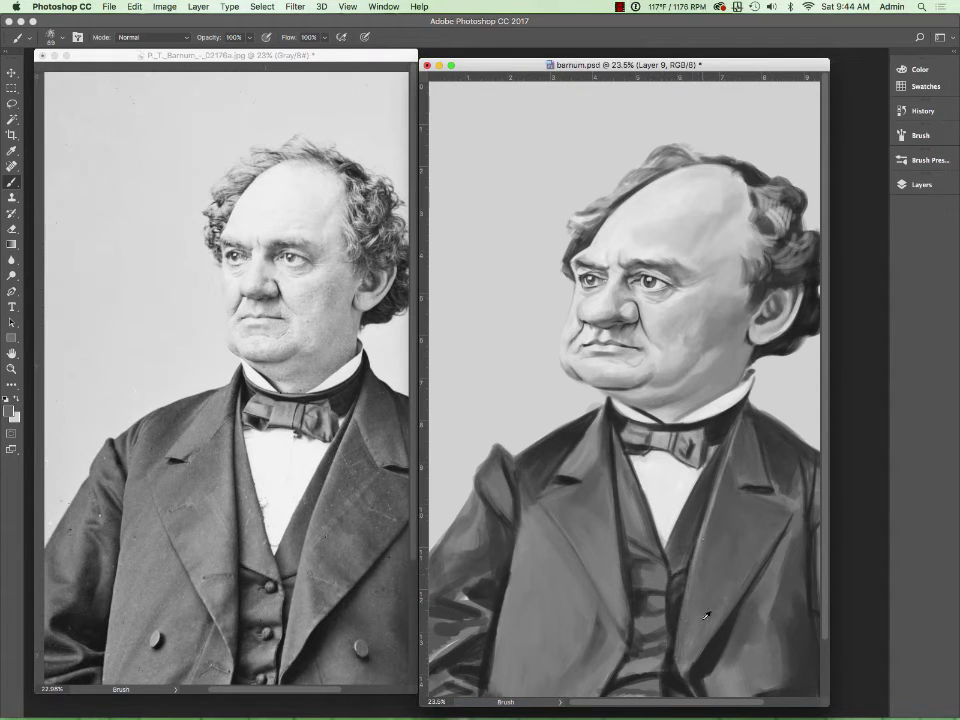
key(x)
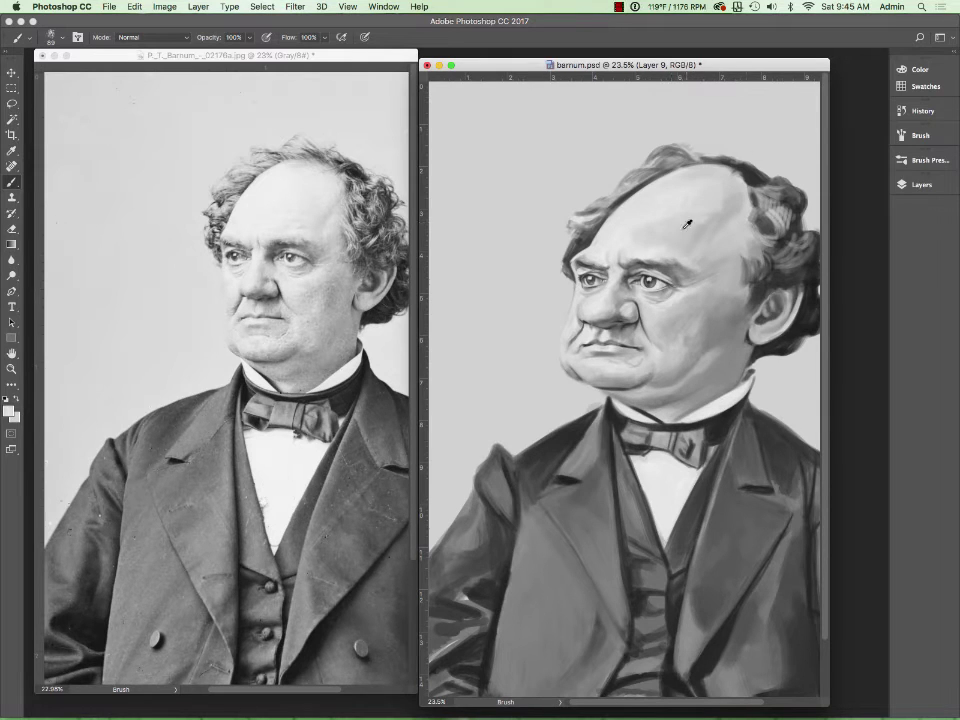
drag(628, 325, 590, 325)
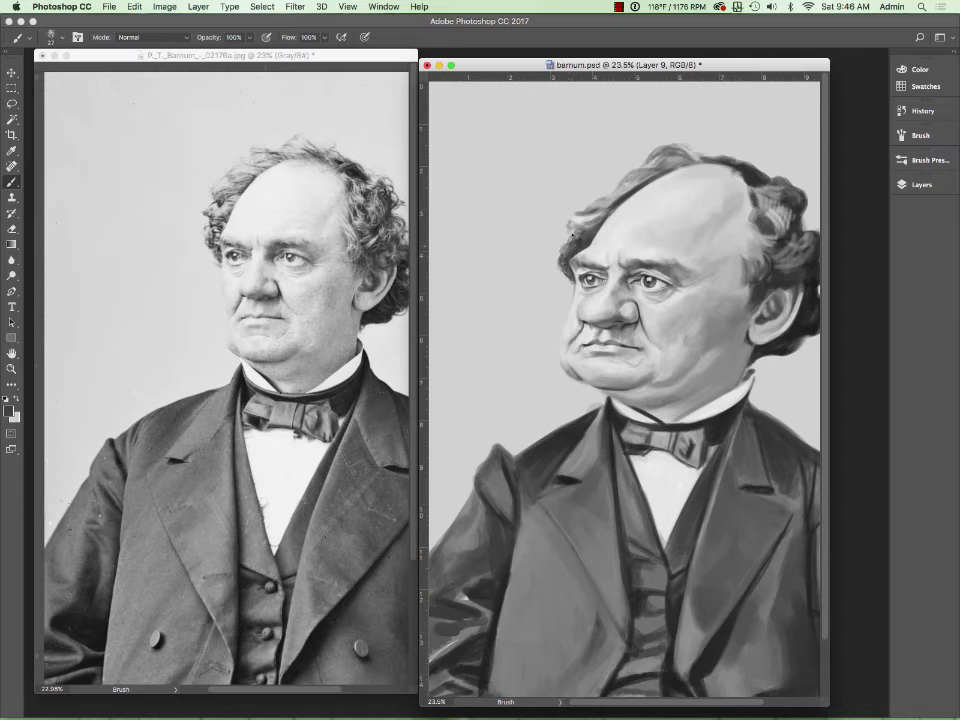
key(bracketright)
key(bracketright)
key(bracketright)
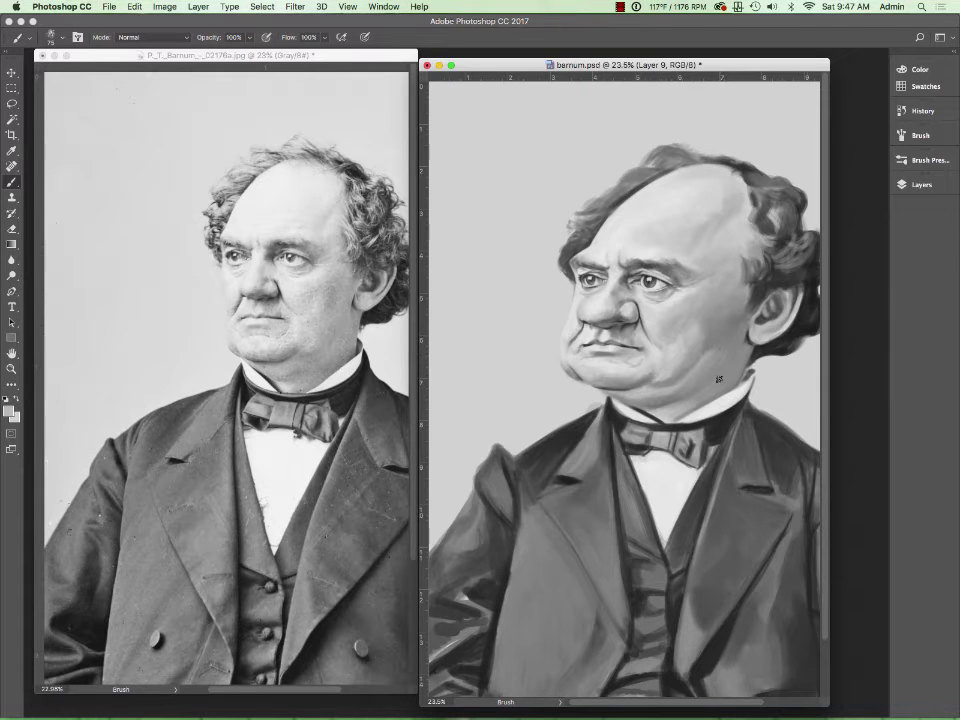
drag(714, 452, 713, 450)
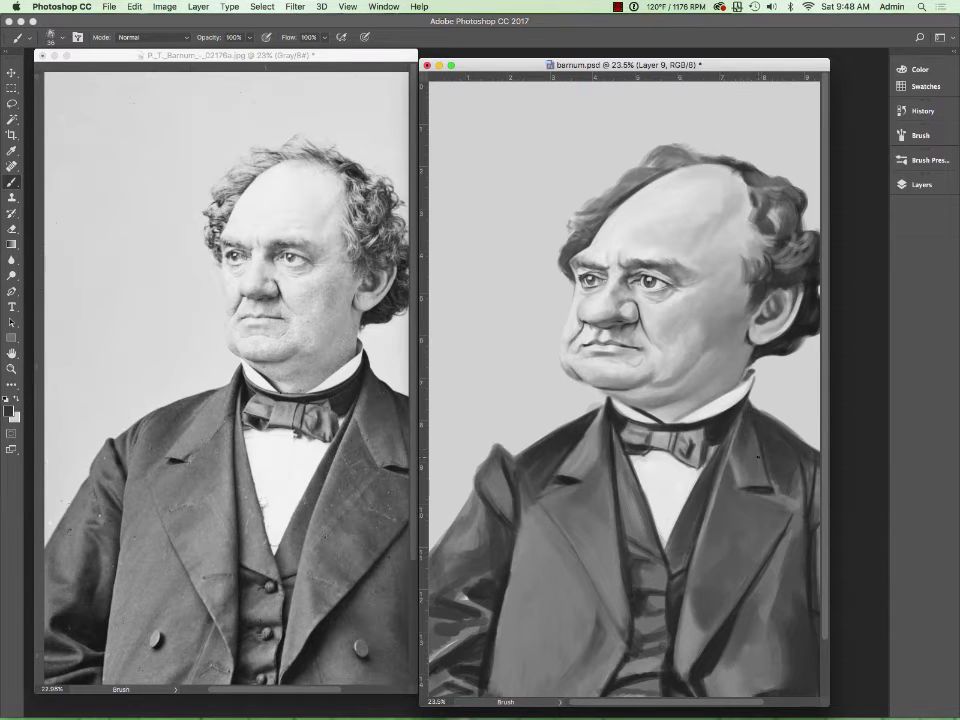
Zoom both the caricature and the reference photo out to fit their windows.
key(z)
key(ctrl+0)
key(ctrl+grave)
key(ctrl+0)
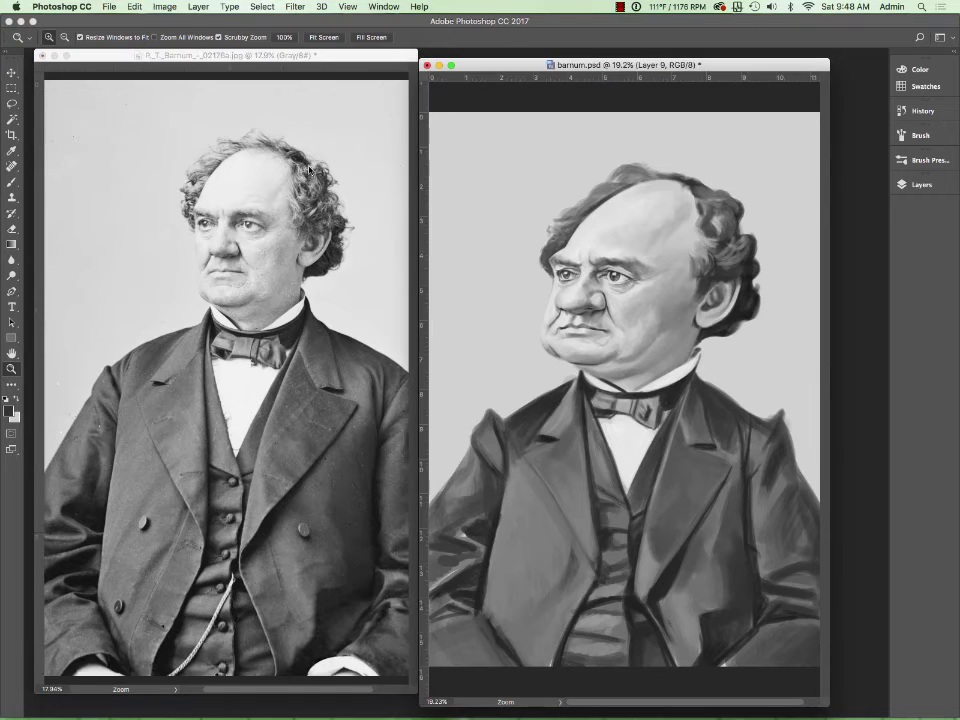
Back on the caricature, sample greys from the nose and forehead and set brush opacity to 98%.
key(ctrl+grave)
key(F7)
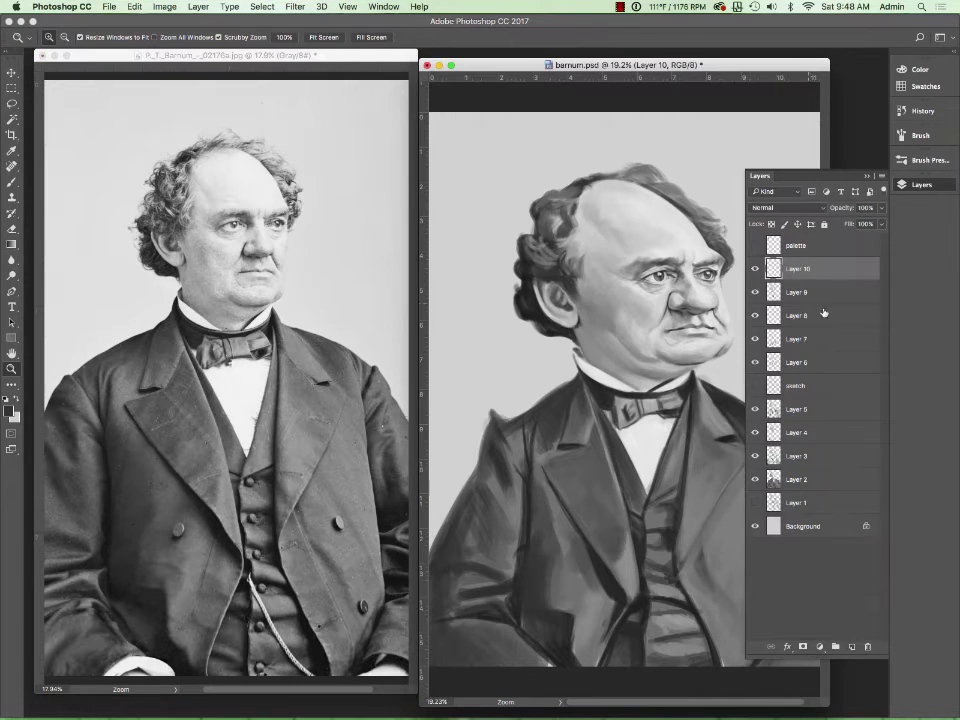
key(b)
alt+click(693, 292)
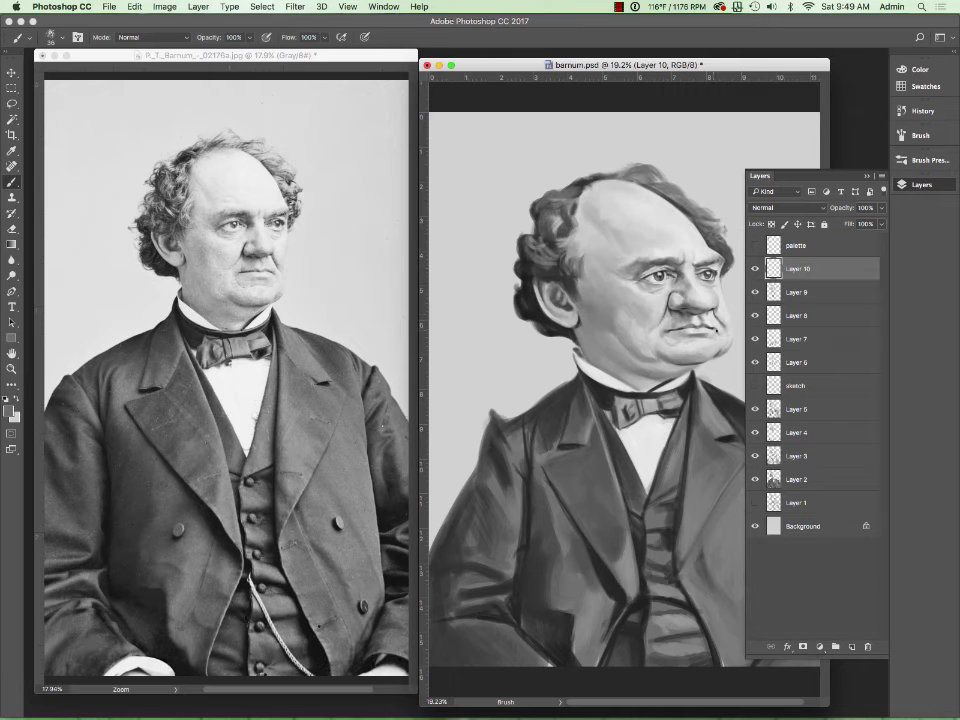
alt+click(684, 335)
alt+click(670, 251)
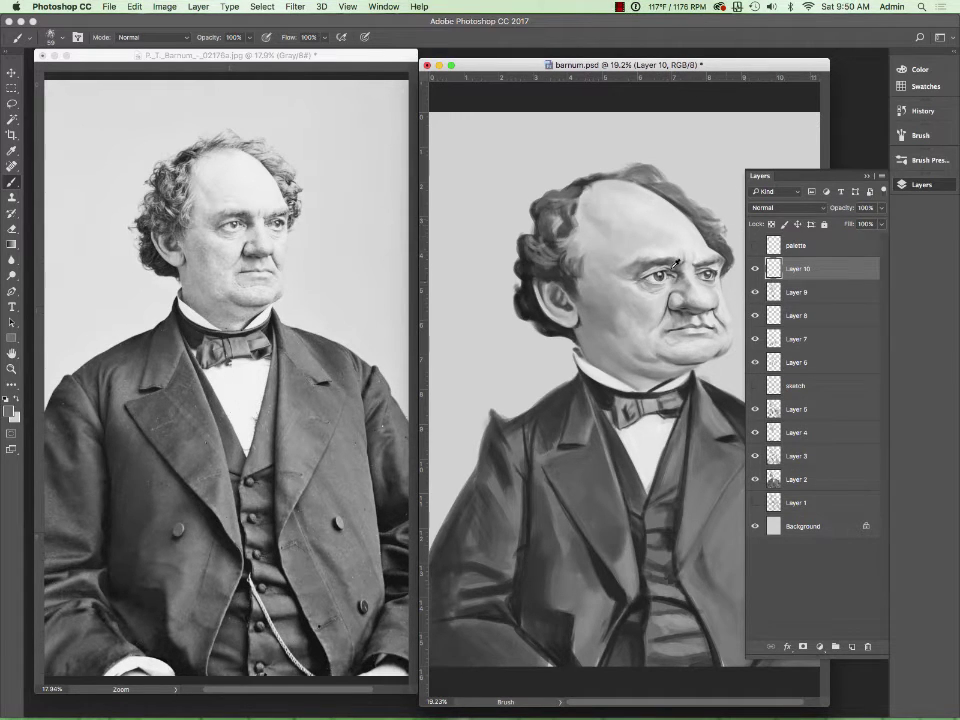
drag(249, 37, 236, 57)
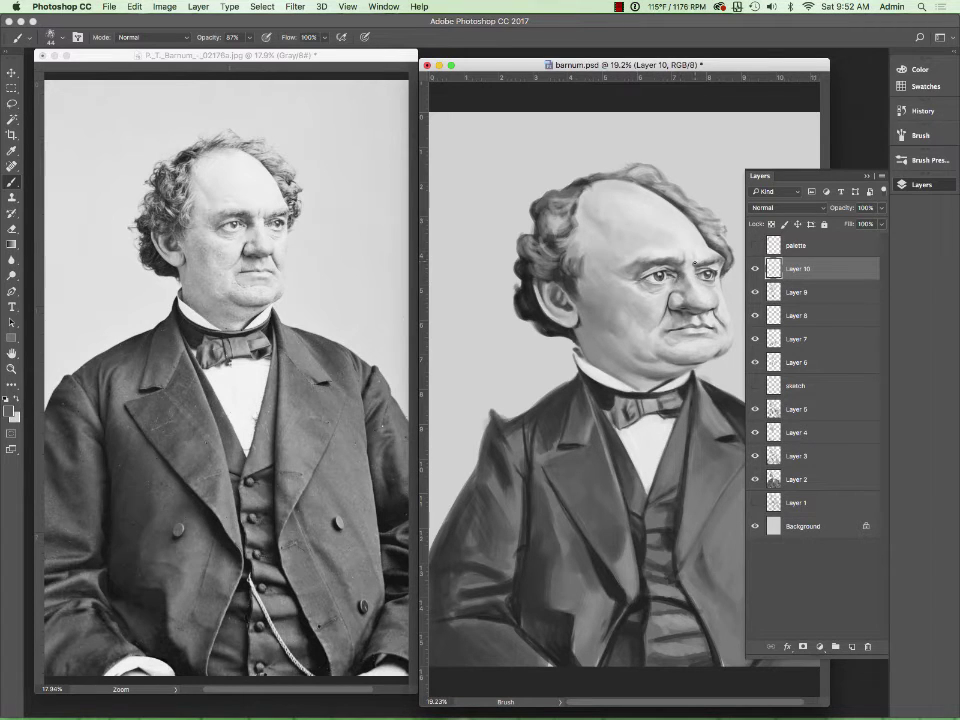
Sample darker greys and paint thin strokes darkening the vest edge and the shadow behind the ear.
alt+click(667, 260)
alt+click(490, 208)
alt+click(706, 318)
alt+click(430, 225)
alt+click(560, 313)
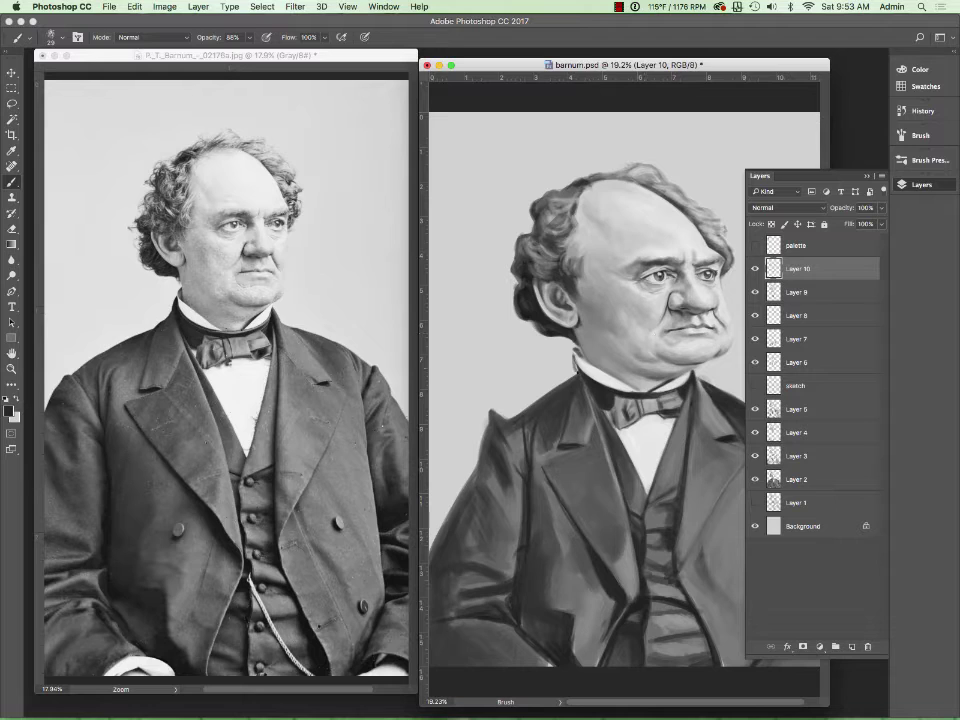
alt+click(338, 432)
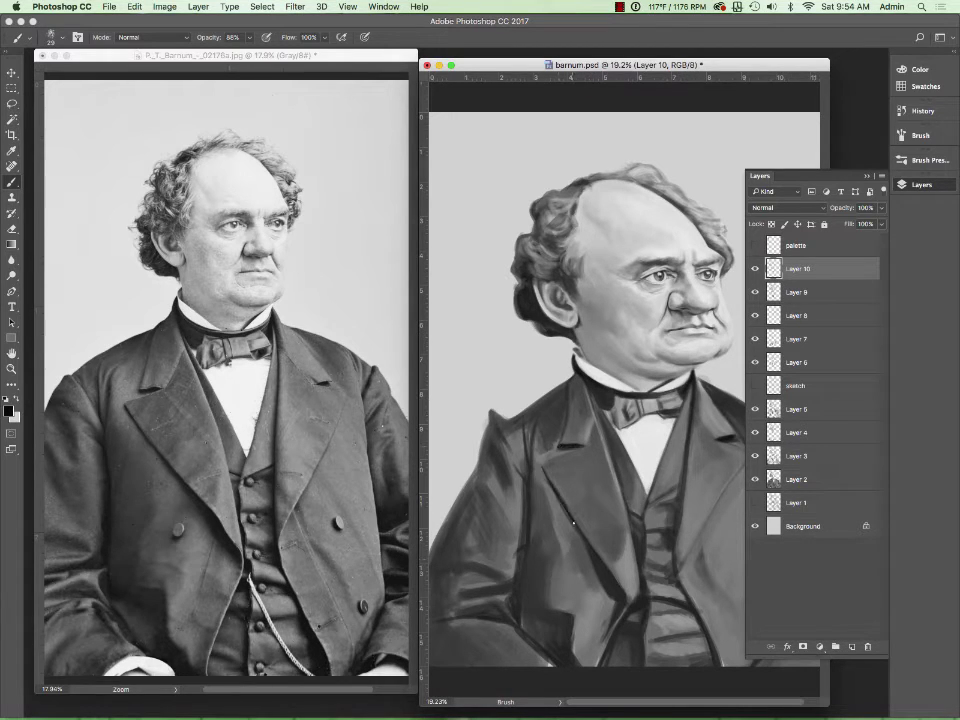
drag(682, 462, 678, 570)
drag(534, 316, 568, 332)
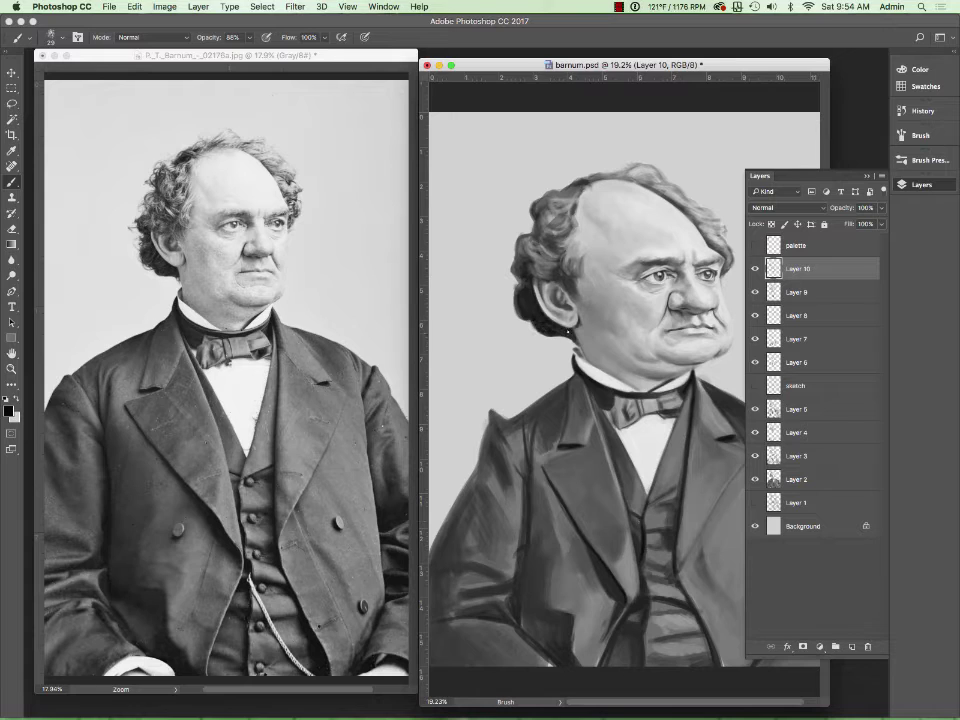
Darken the coat's left shoulder edge with a collar grey at brush size about 63.
alt+click(689, 394)
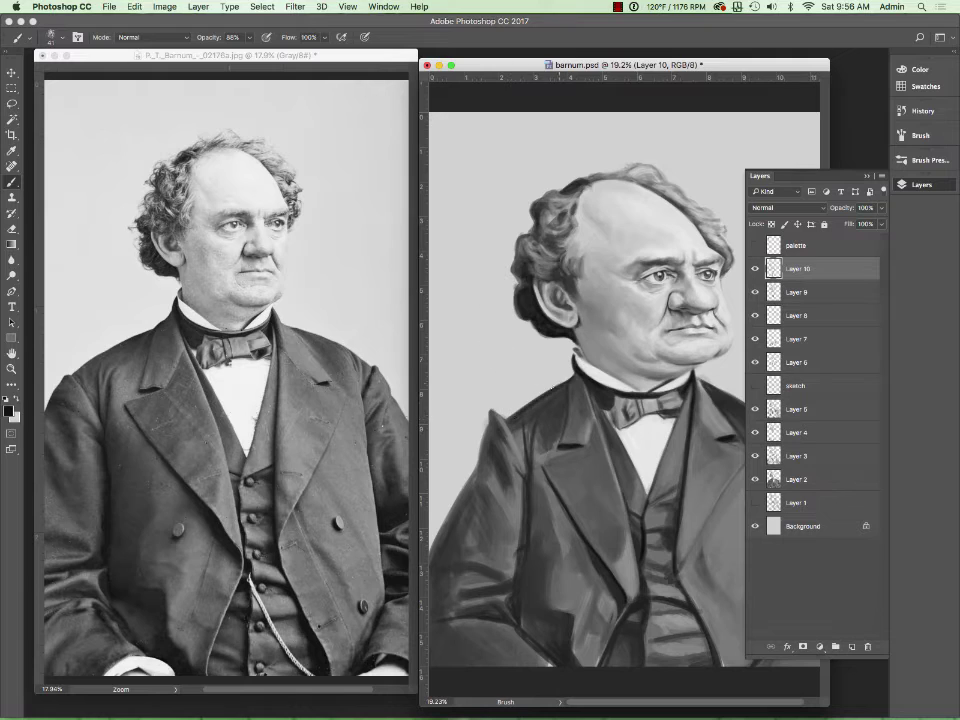
mouse_move(586, 432)
mouse_down()
mouse_move(554, 410)
mouse_move(537, 412)
mouse_up()
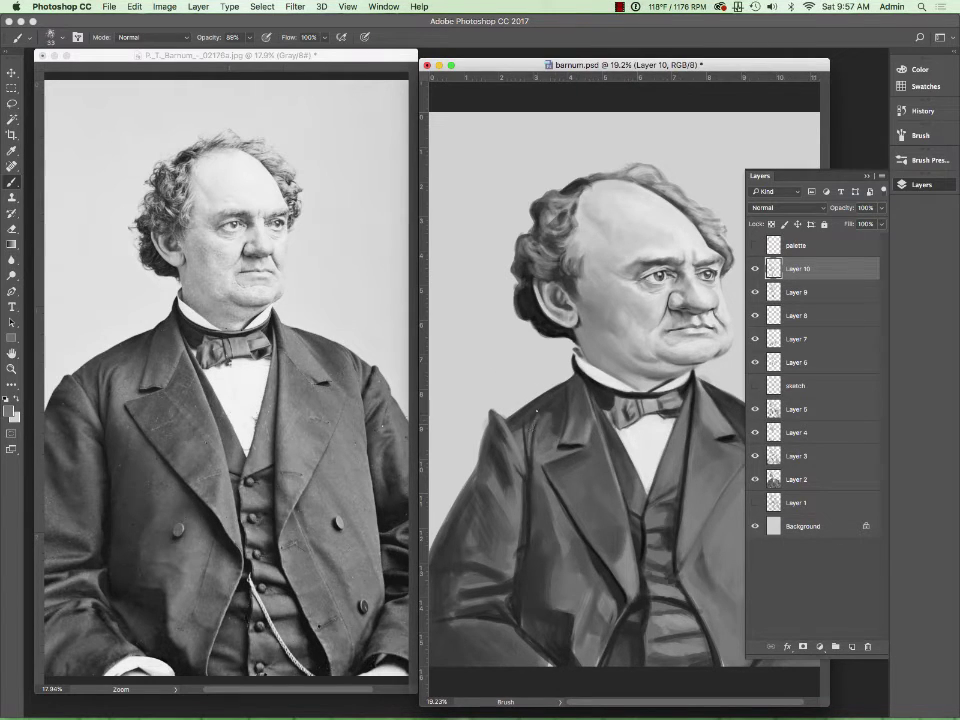
drag(505, 472, 527, 423)
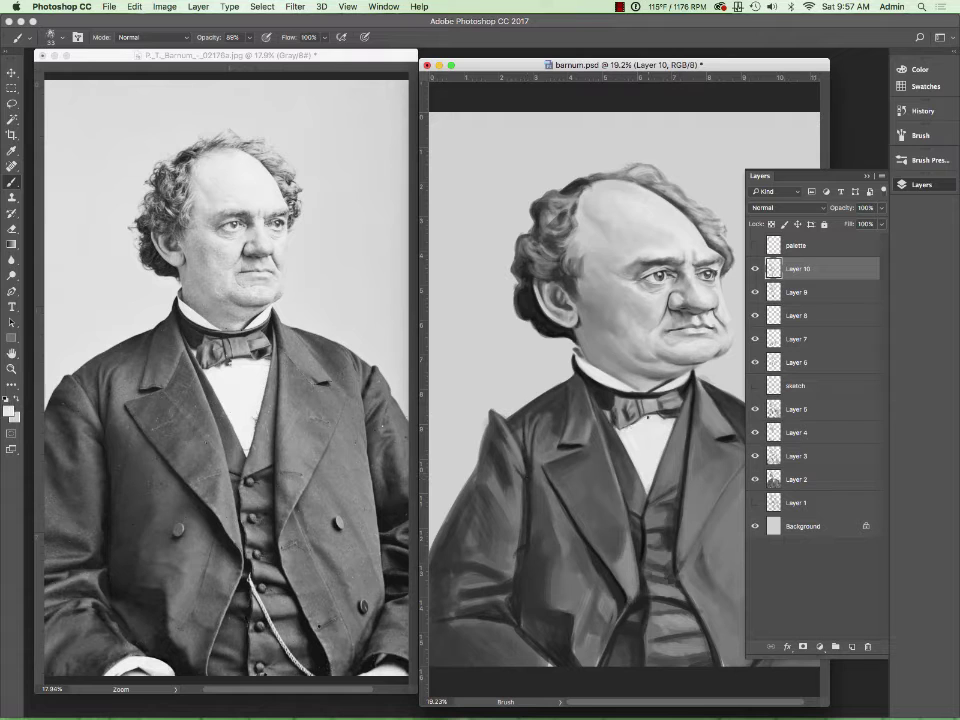
alt+click(488, 311)
Flip both canvases vertically and strengthen the caricature's lapel edge with a thin stroke.
click(165, 6)
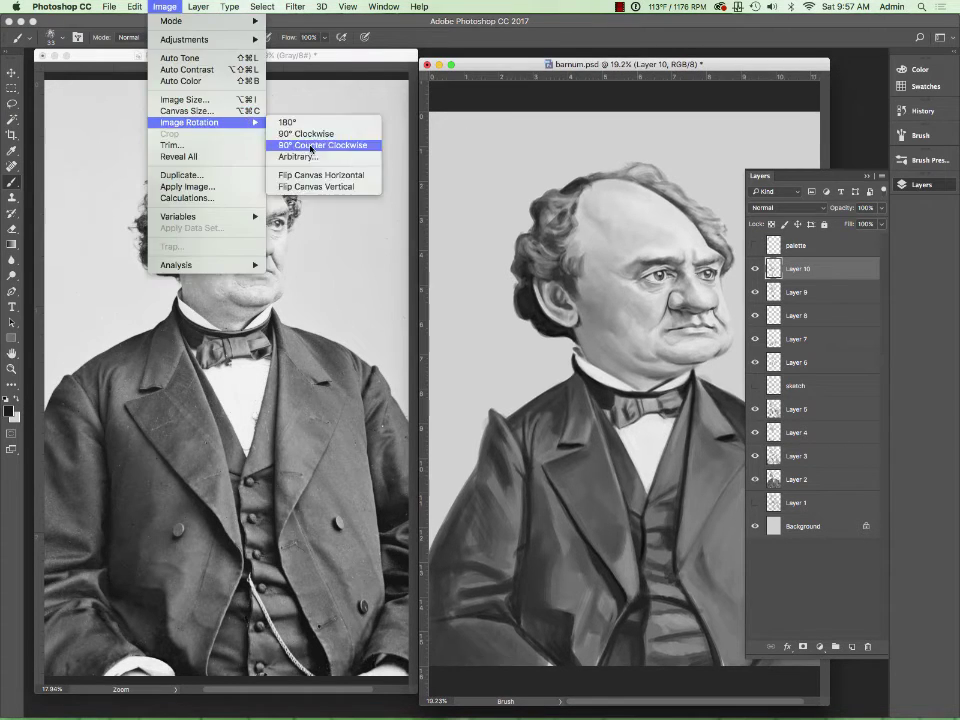
click(321, 186)
click(443, 444)
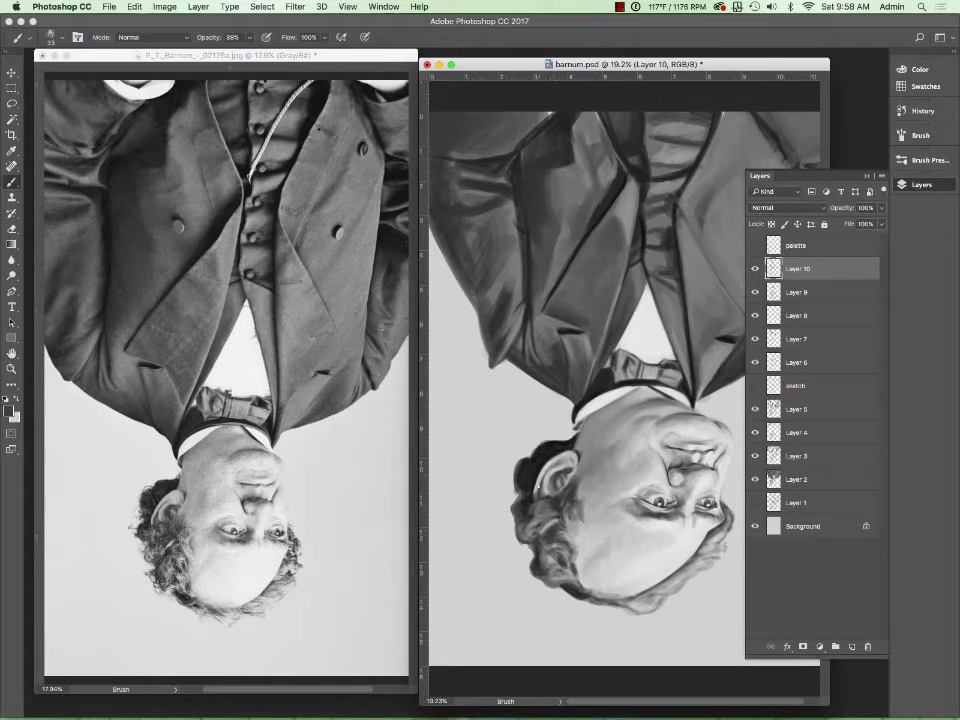
drag(568, 504, 629, 453)
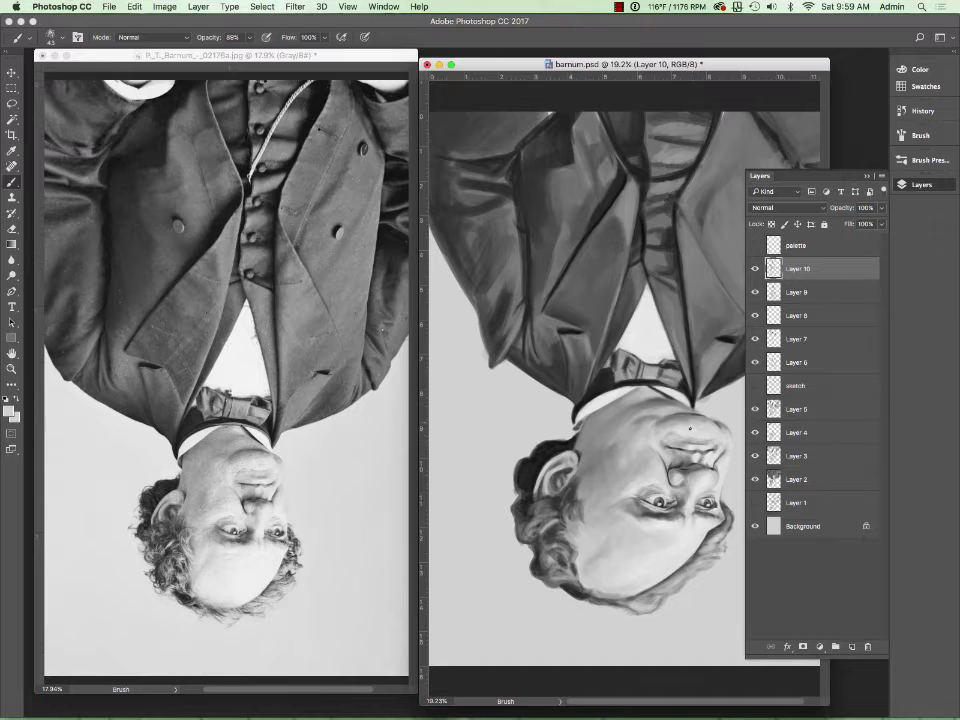
drag(686, 380, 689, 302)
drag(603, 561, 565, 457)
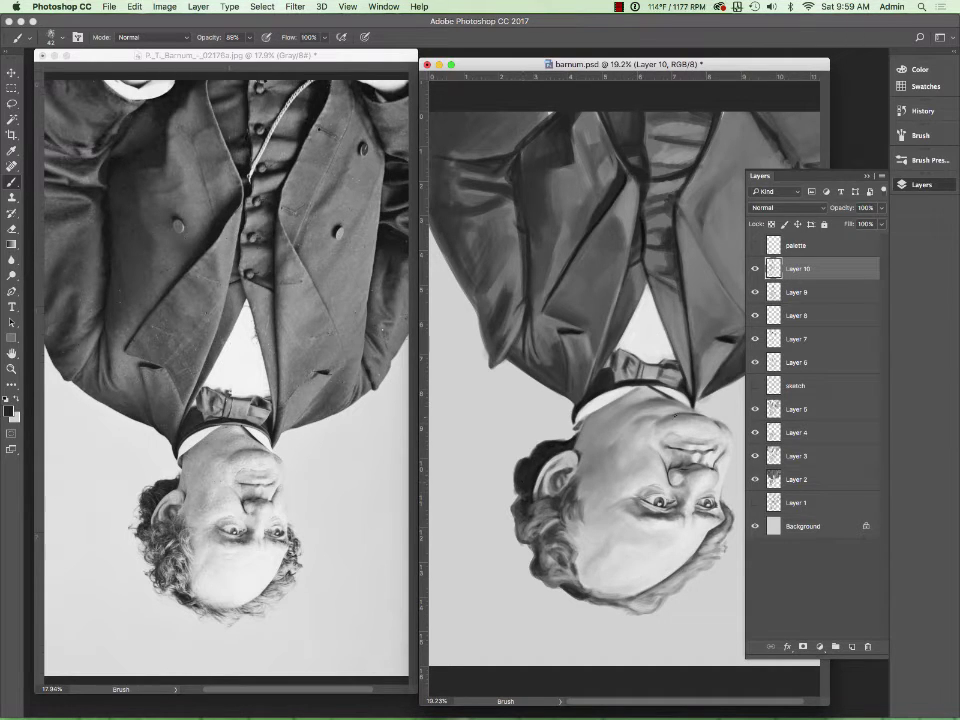
mouse_move(578, 272)
mouse_down()
mouse_move(640, 272)
mouse_move(454, 268)
mouse_move(490, 350)
mouse_up()
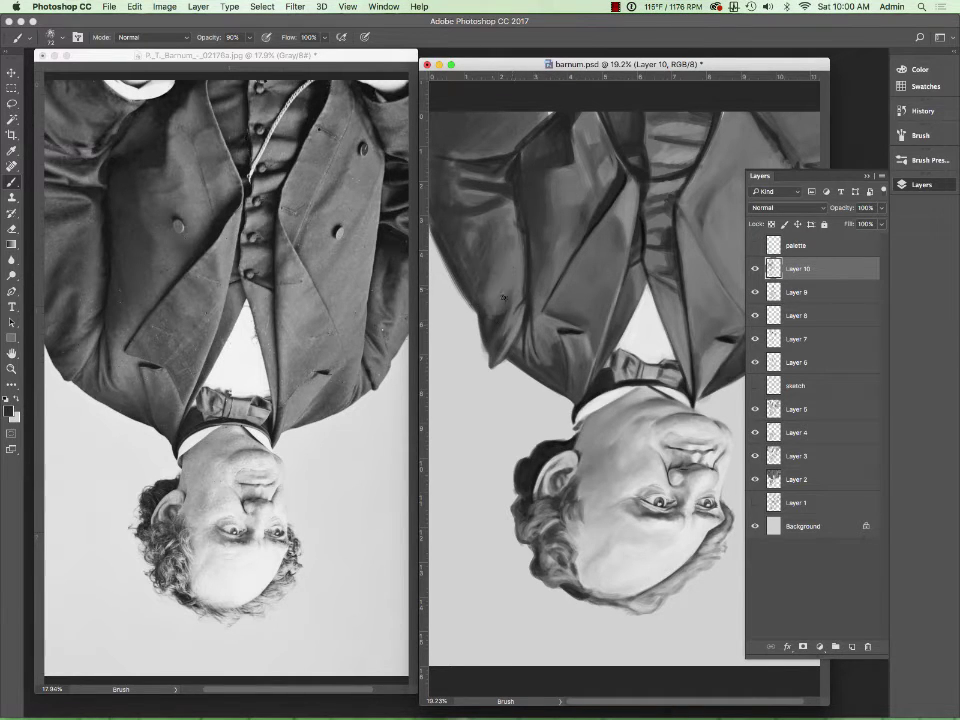
drag(470, 318, 455, 318)
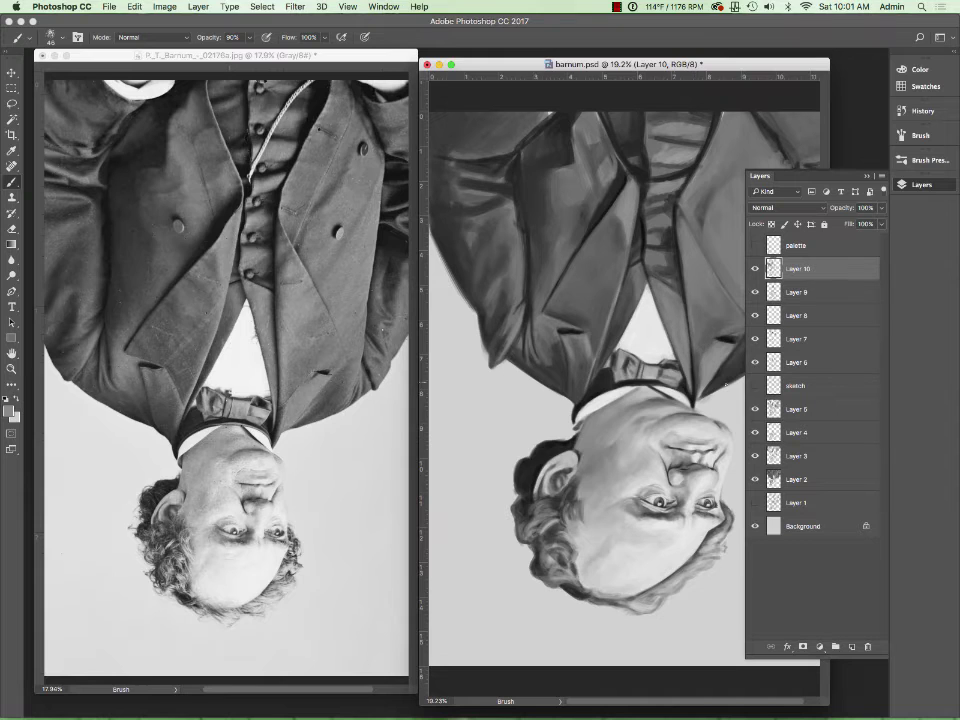
Flip both canvases back upright, then mirror both portraits horizontally.
click(165, 7)
click(321, 184)
click(165, 7)
click(321, 184)
click(165, 7)
click(321, 184)
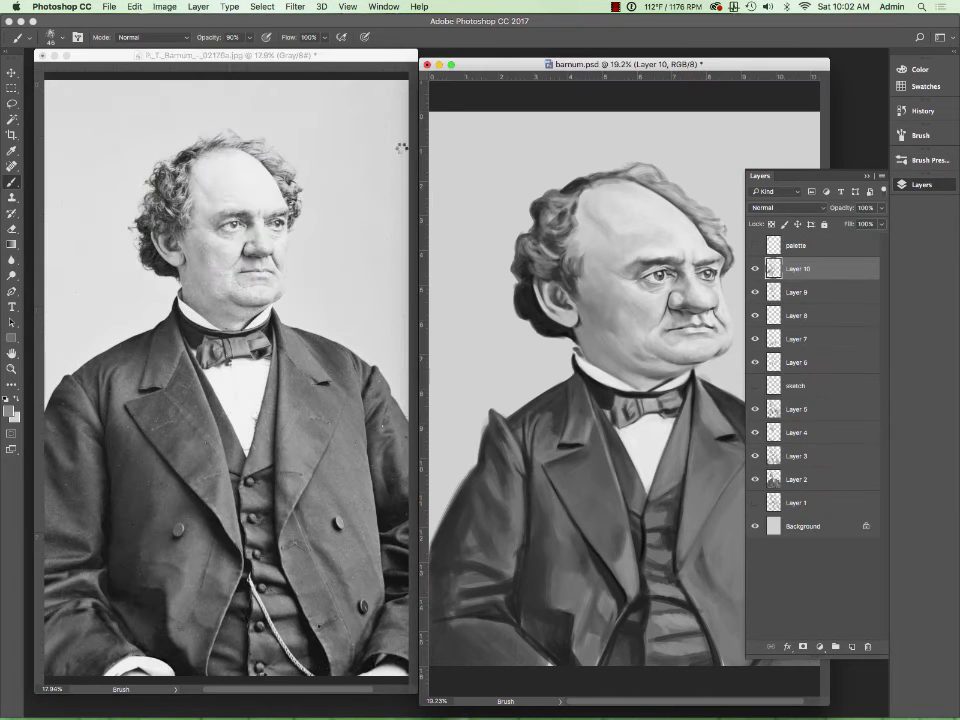
Shrink the brush to 36 and add a new Layer 11 above Layer 10.
click(671, 392)
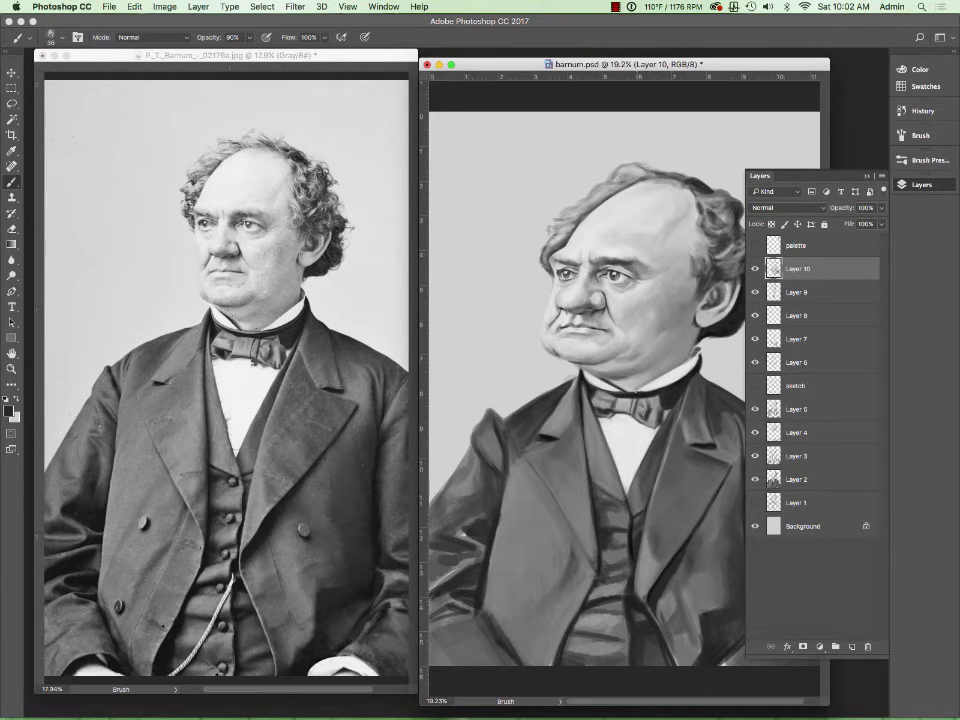
key(bracketleft)
click(658, 586)
key(F7)
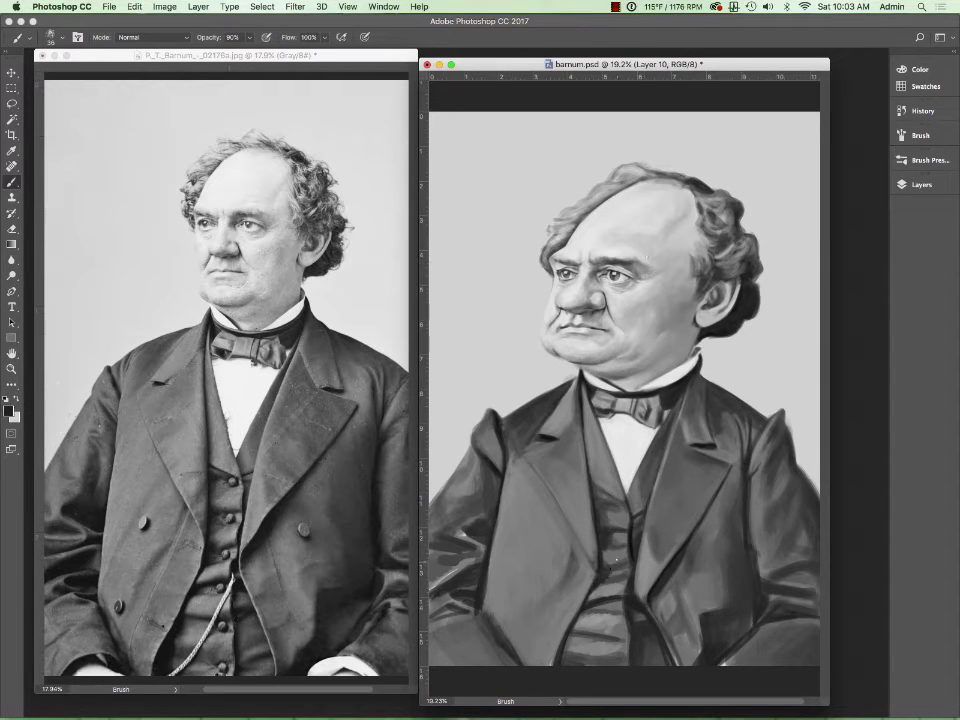
key(super+alt+2)
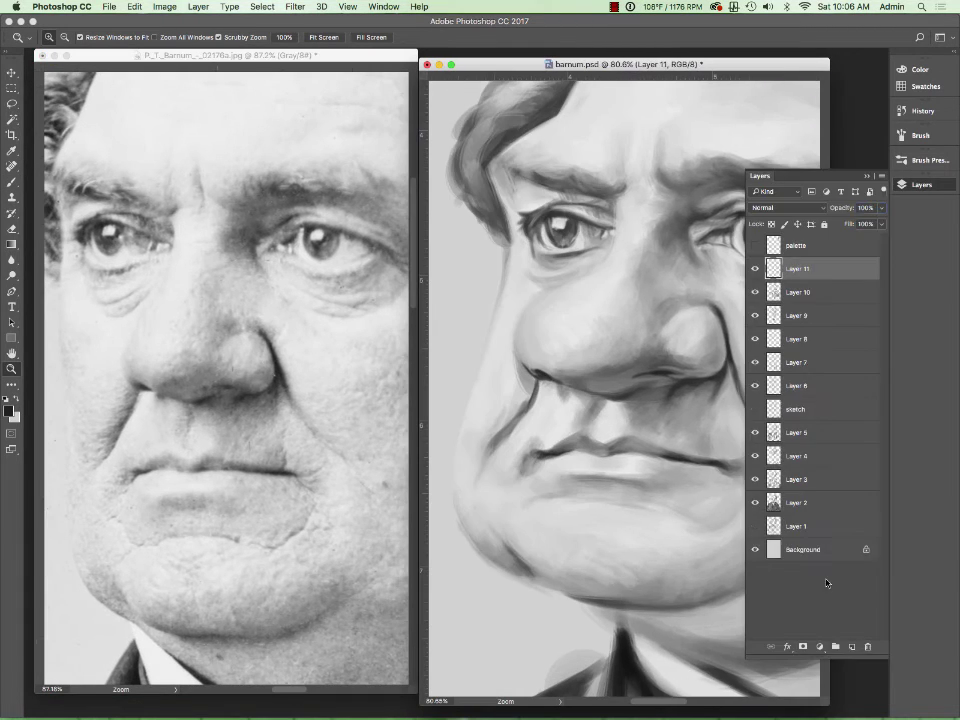
Collapse the layers list and sample light greys from the caricature's left eye.
click(920, 160)
click(861, 242)
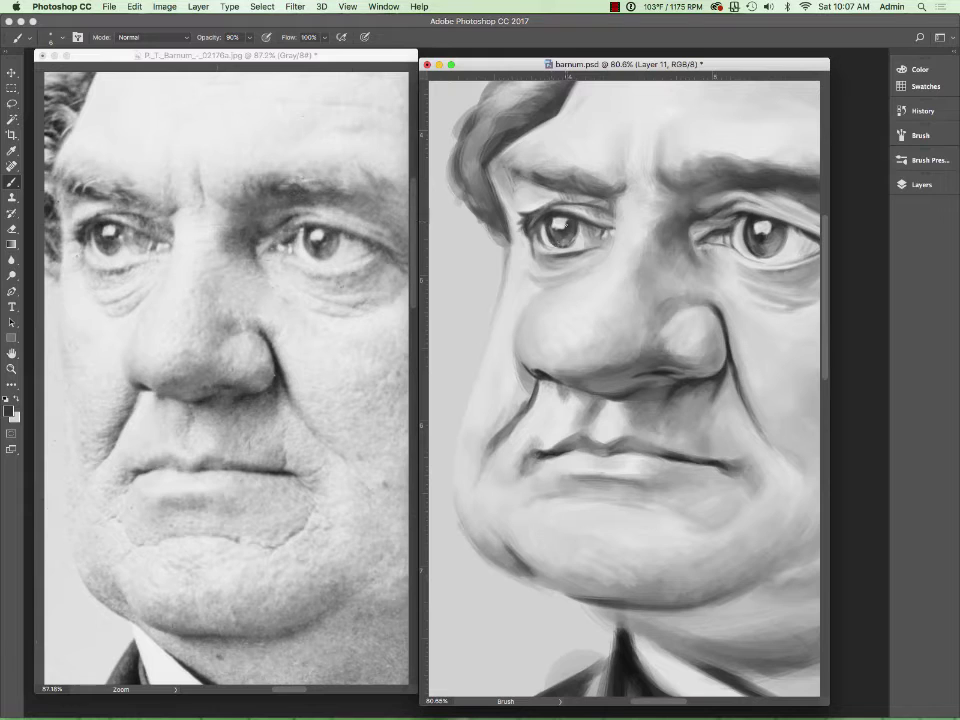
alt+click(568, 227)
alt+click(559, 217)
key(d)
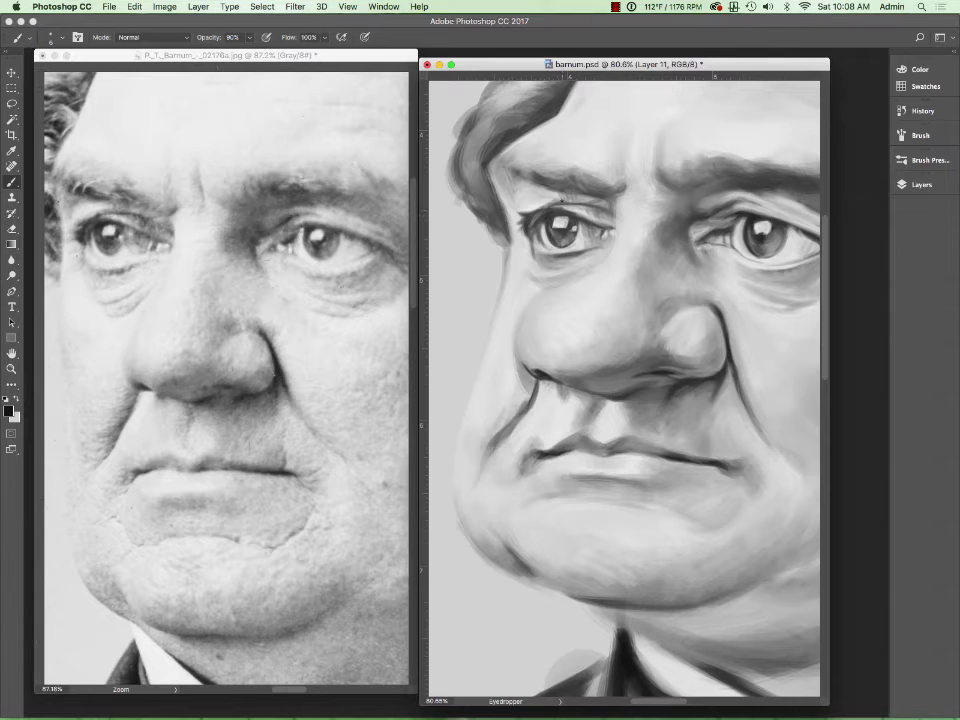
key(b)
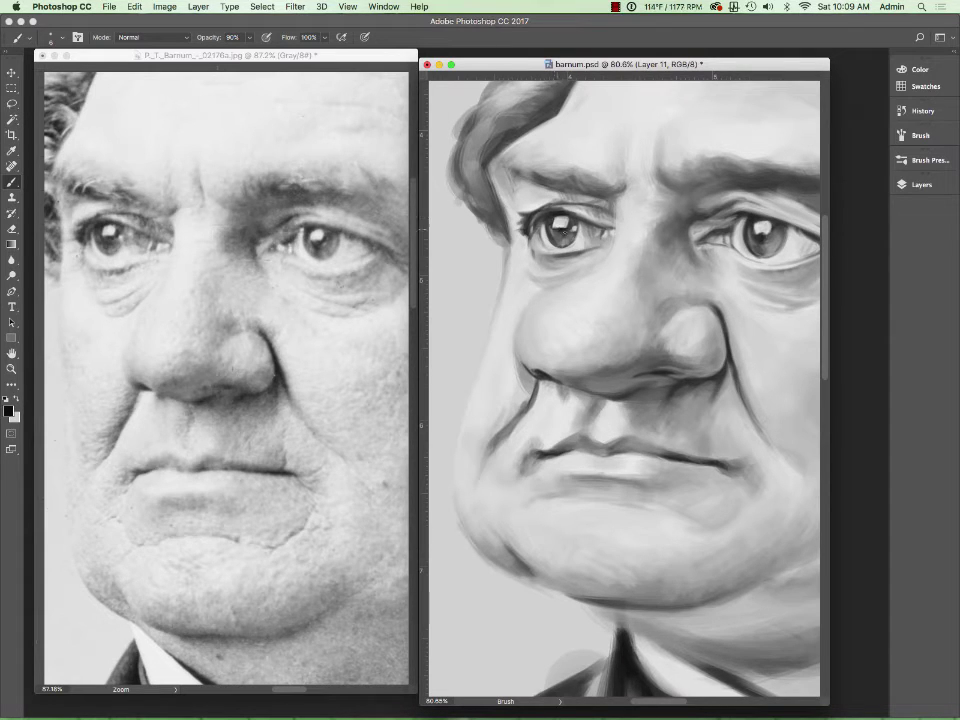
At 91% brush opacity, pick eyebrow and near-white eye-highlight tones, then zoom closer on the face.
alt+click(567, 170)
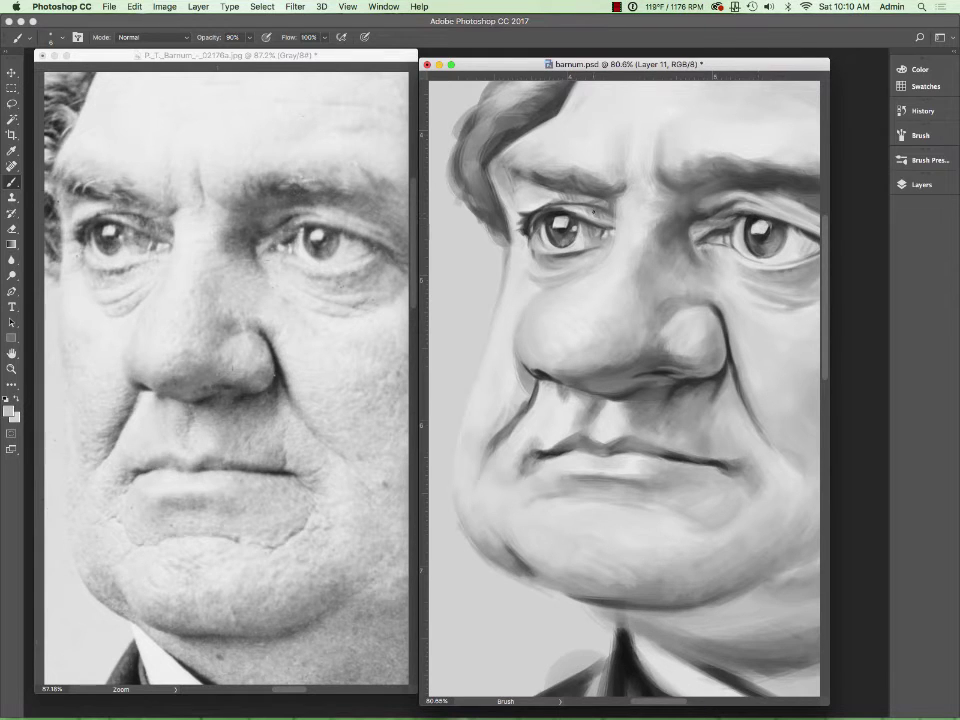
key(9)
key(1)
alt+click(559, 219)
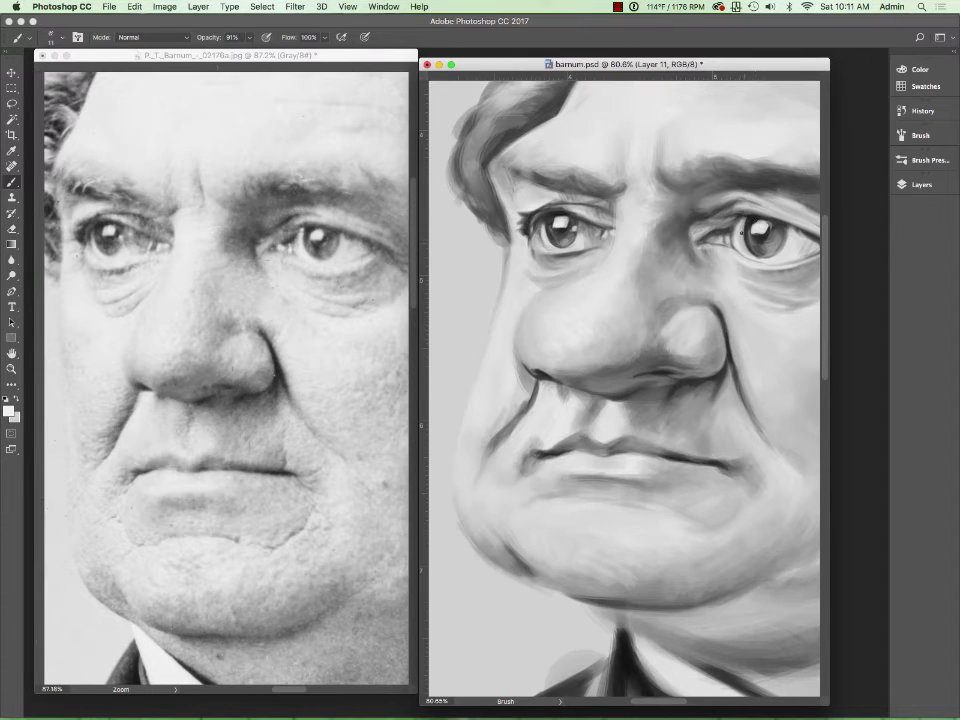
key(x)
alt+click(553, 213)
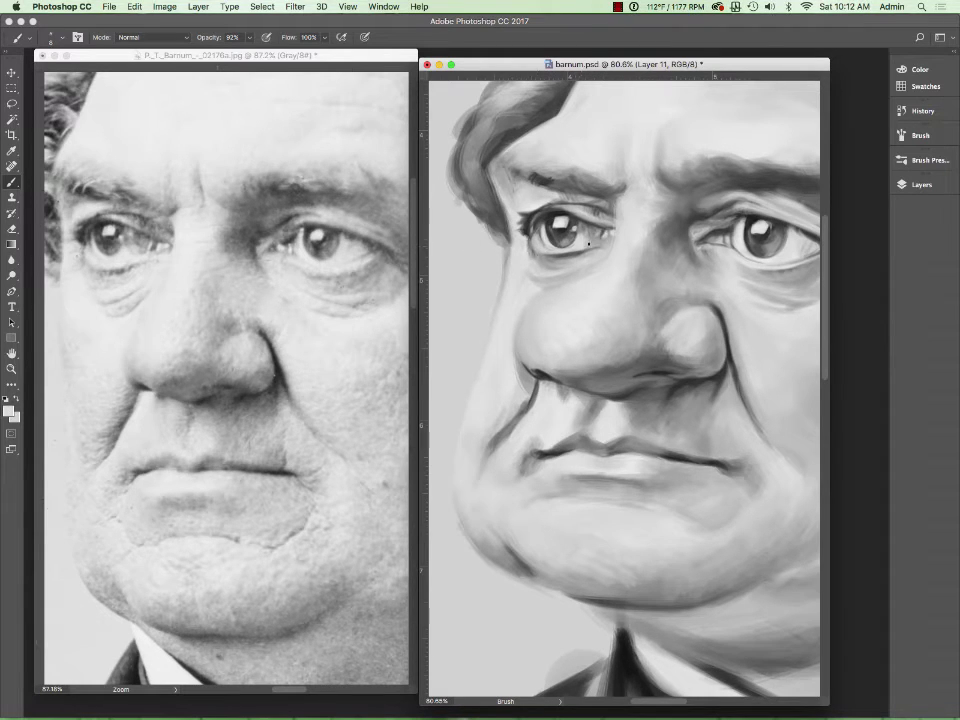
drag(604, 236, 525, 198)
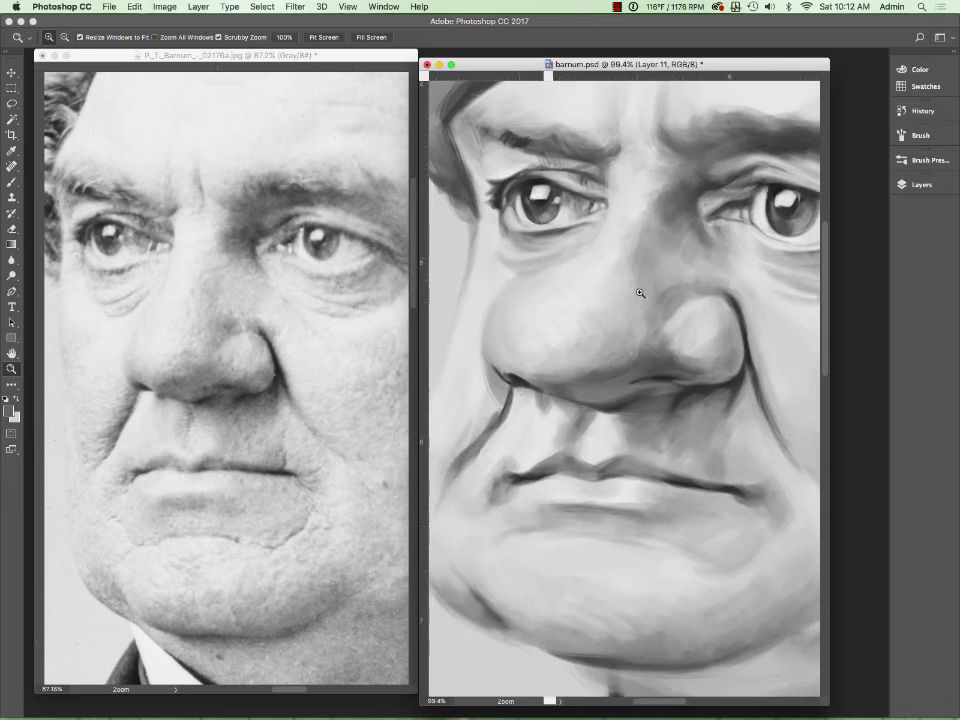
Sample eye and hair greys, repaint the nose-to-mouth fold at brush size 13, and zoom out to about 50%.
alt+click(407, 162)
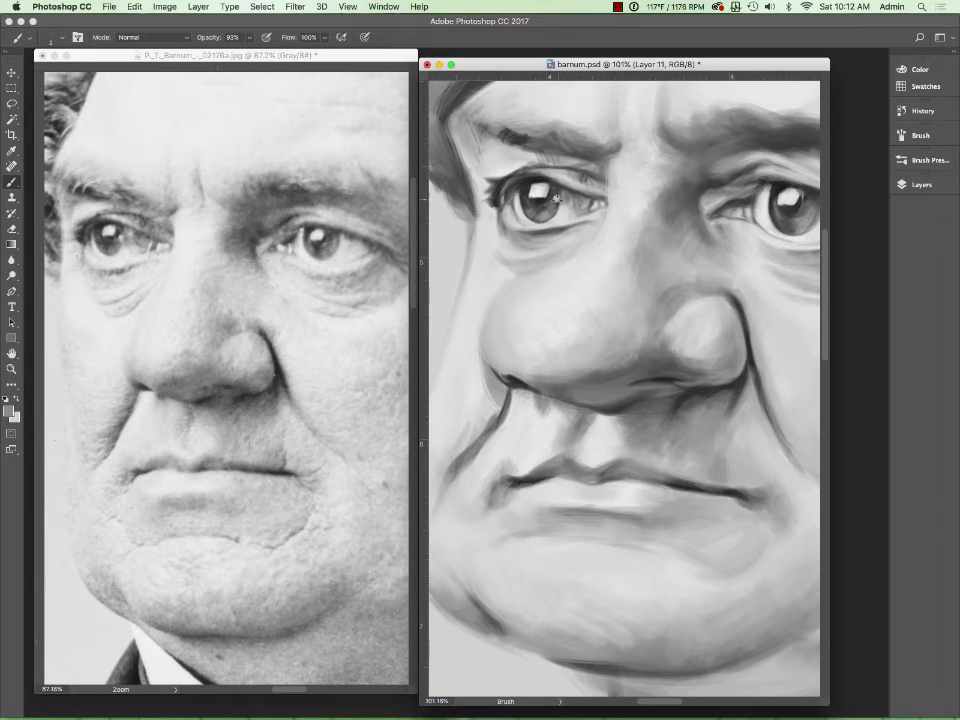
alt+click(608, 176)
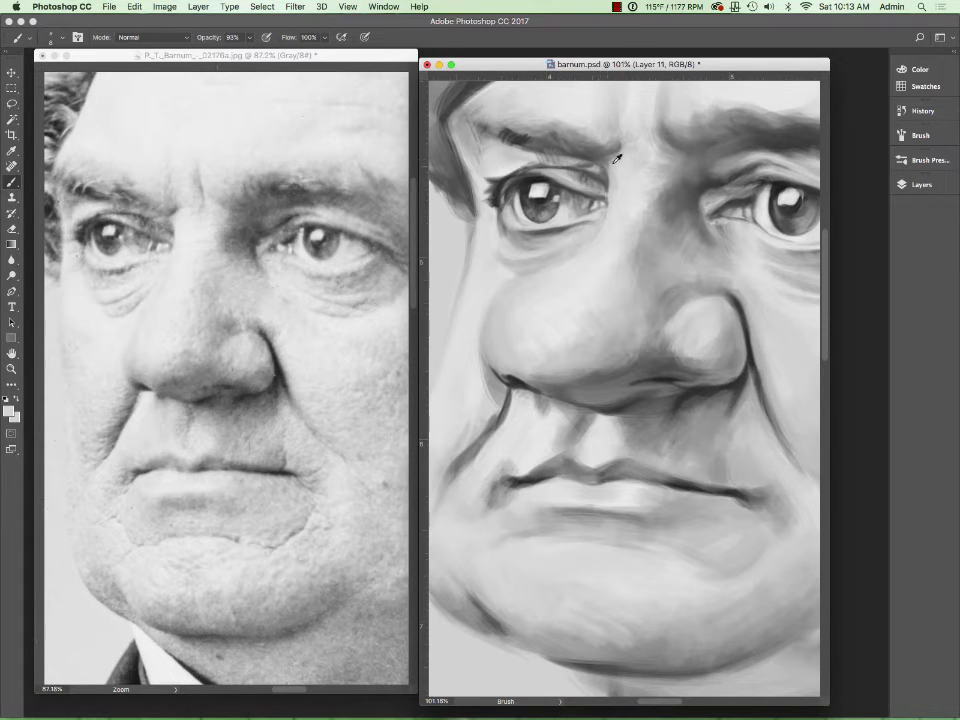
drag(604, 195, 617, 150)
alt+click(436, 112)
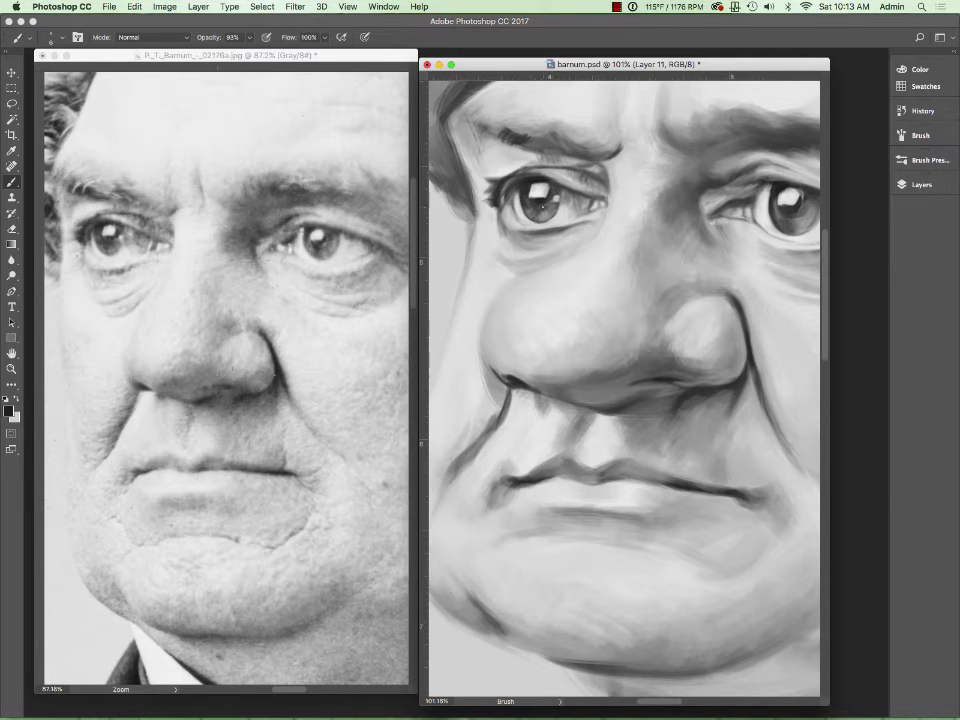
alt+click(762, 212)
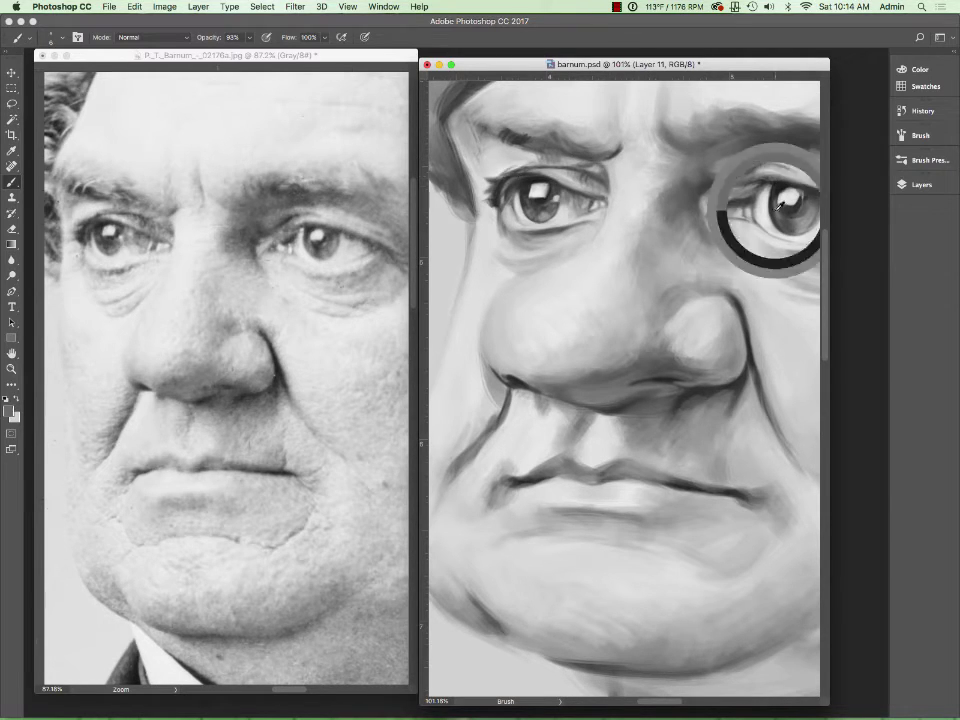
scroll(630, 382, right, 3)
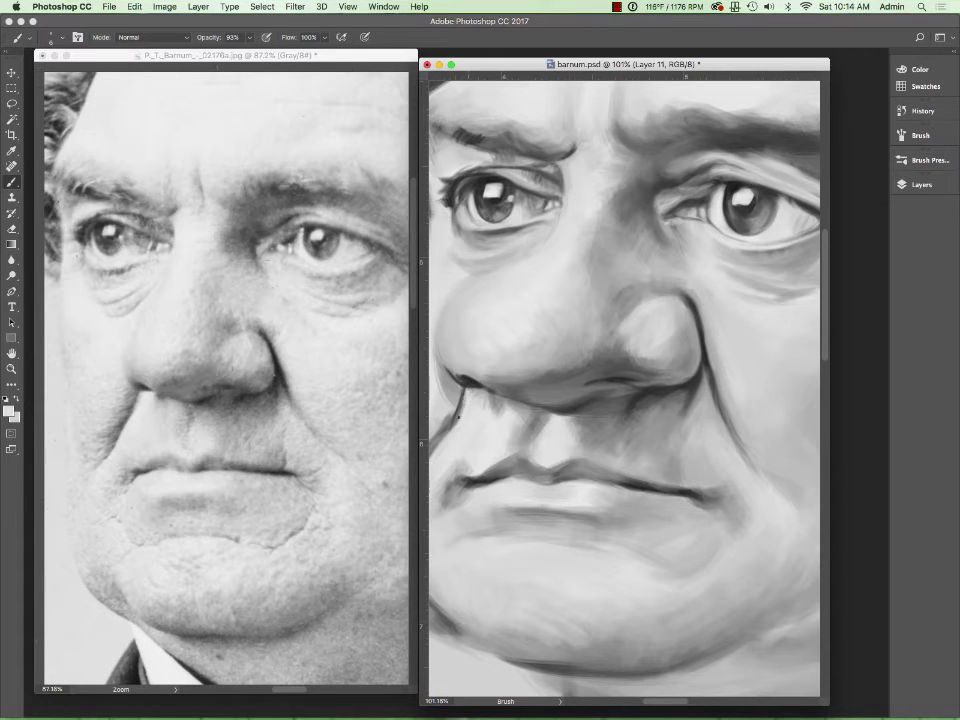
scroll(440, 400, left, 5)
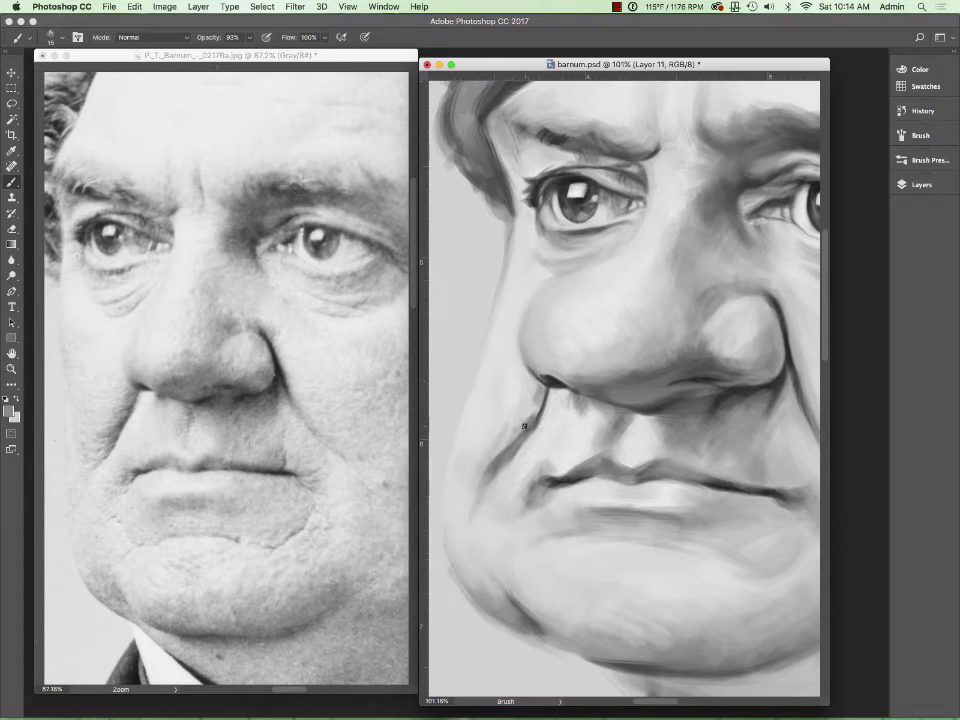
drag(522, 426, 488, 456)
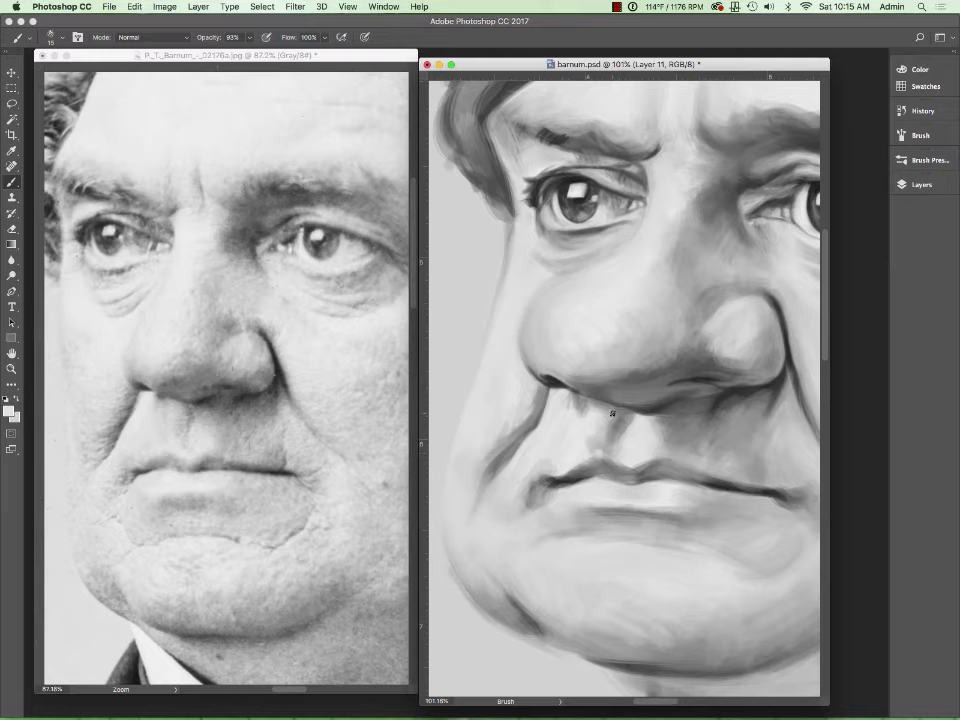
key(z)
alt+click(718, 420)
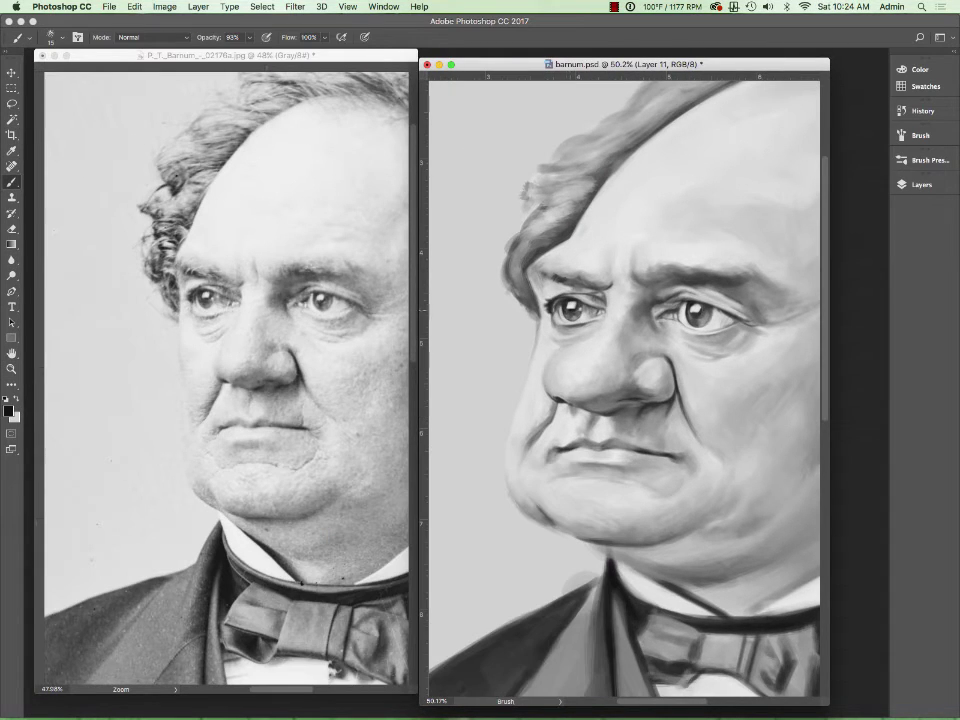
Soften shading along the nose's left edge and brighten the cheek below the right eye.
drag(643, 393, 648, 395)
drag(560, 395, 548, 418)
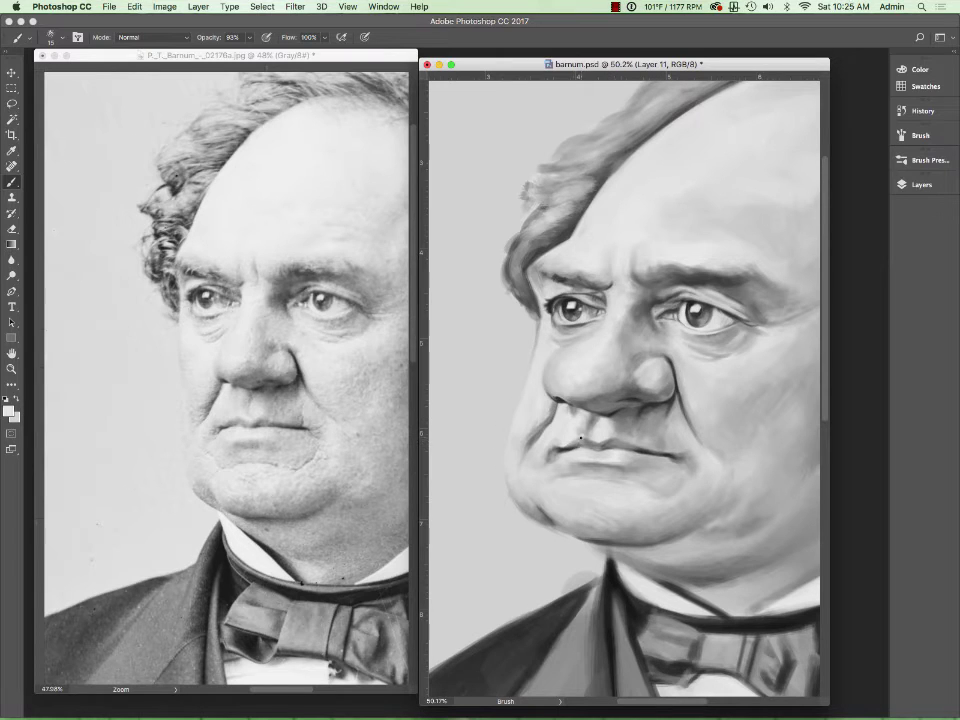
alt+click(510, 275)
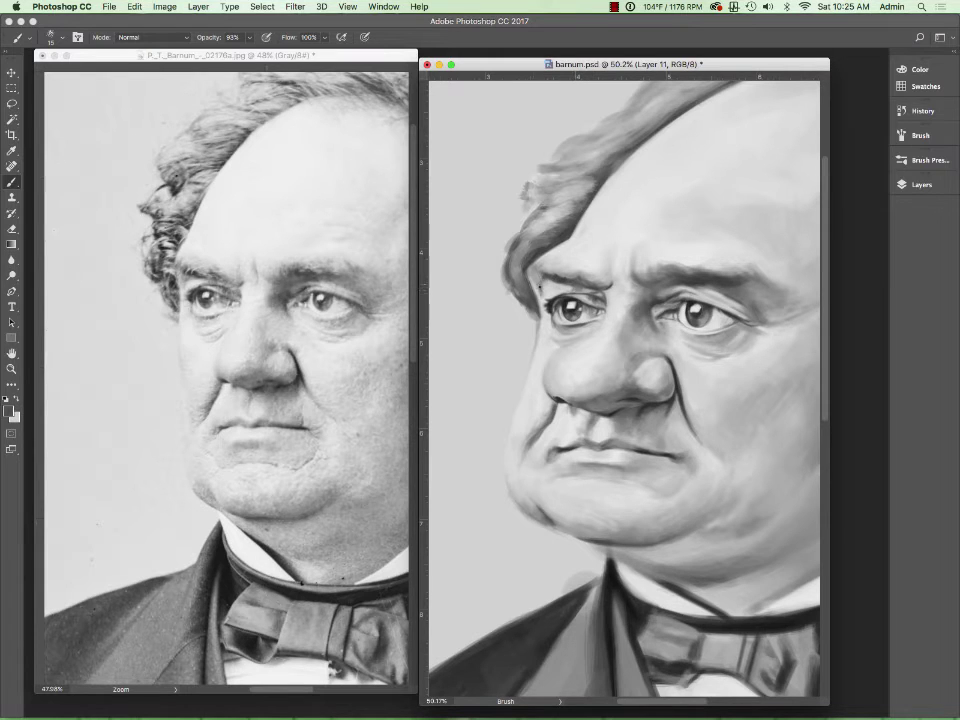
alt+click(690, 285)
drag(700, 330, 780, 345)
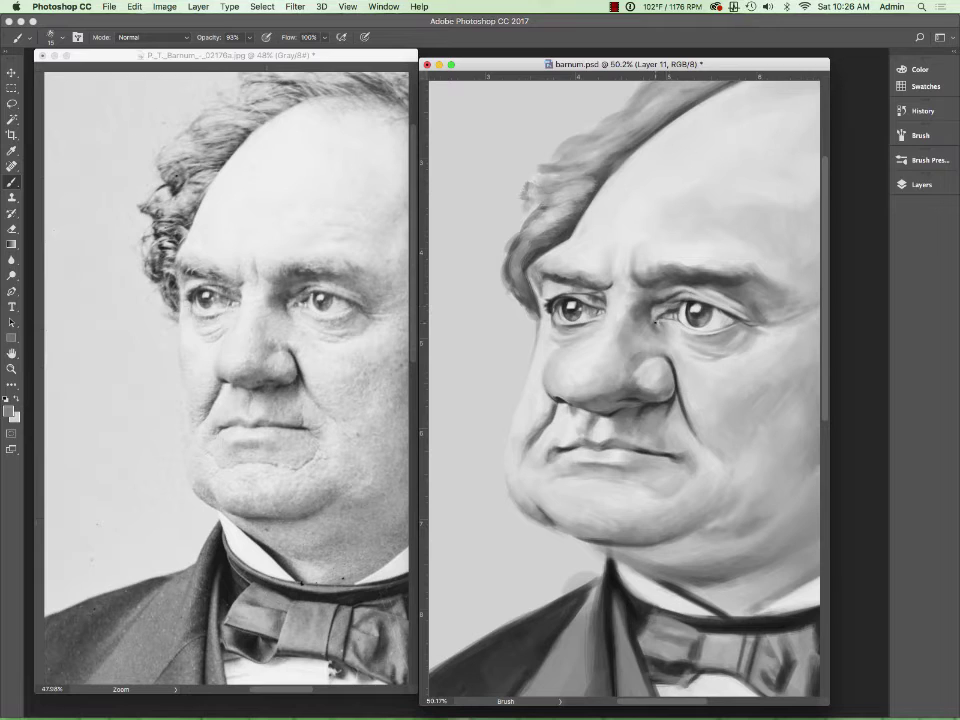
With a smaller brush and swapped light/dark greys, add a small dark mark above the left eyelid.
mouse_move(690, 300)
mouse_down()
mouse_move(713, 316)
mouse_move(702, 316)
mouse_up()
alt+click(697, 314)
key(x)
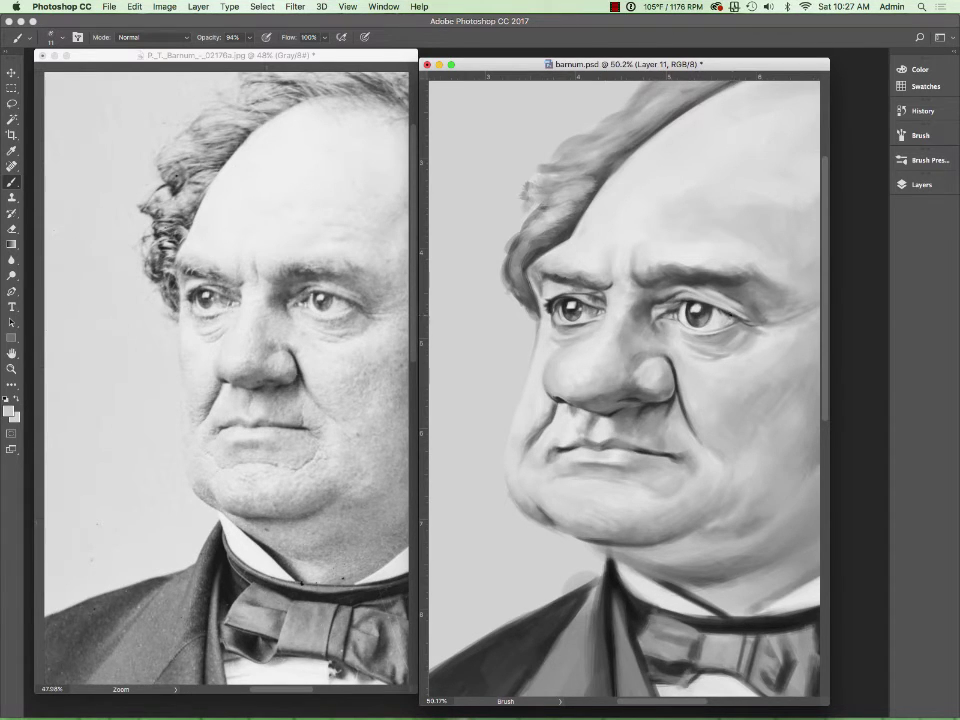
alt+click(722, 358)
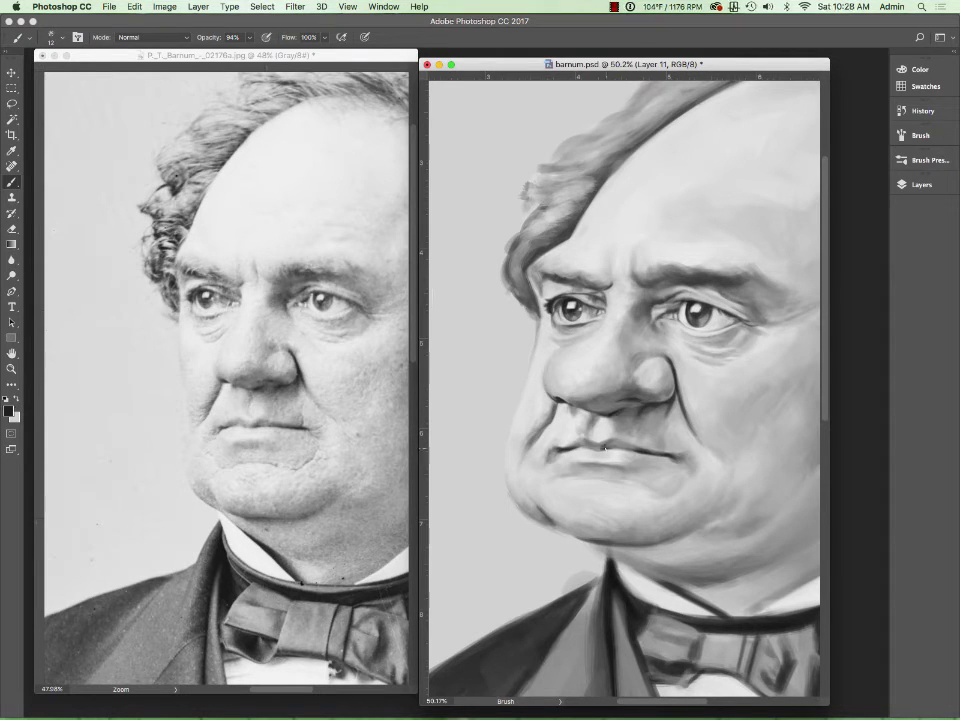
key(x)
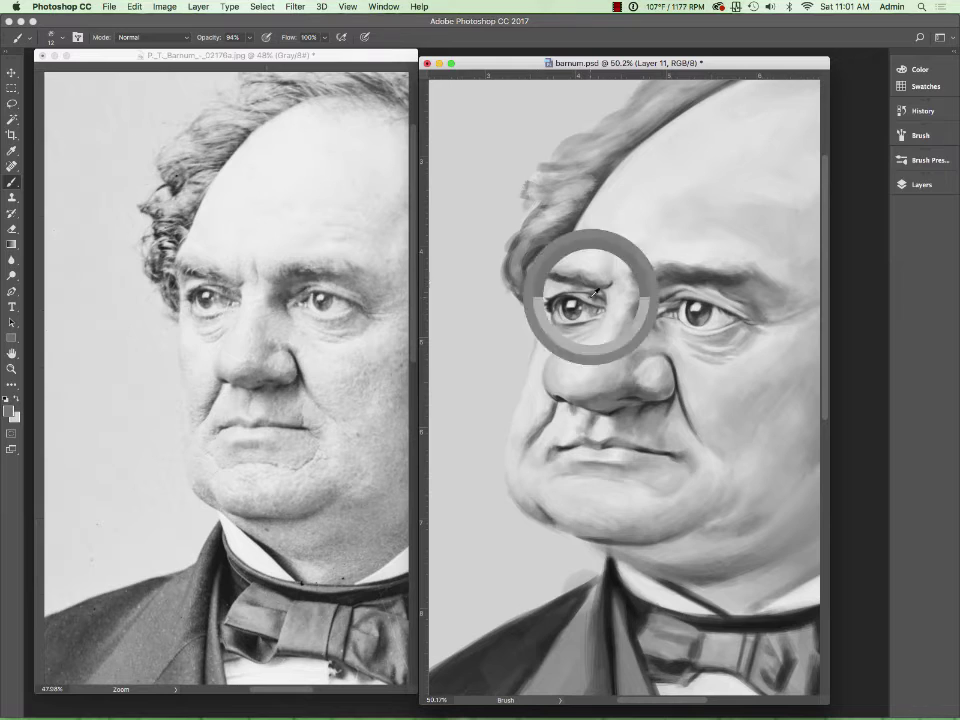
drag(590, 299, 597, 301)
Sample greys around the right eye and shade the cheek under it beside the nose.
alt+click(665, 302)
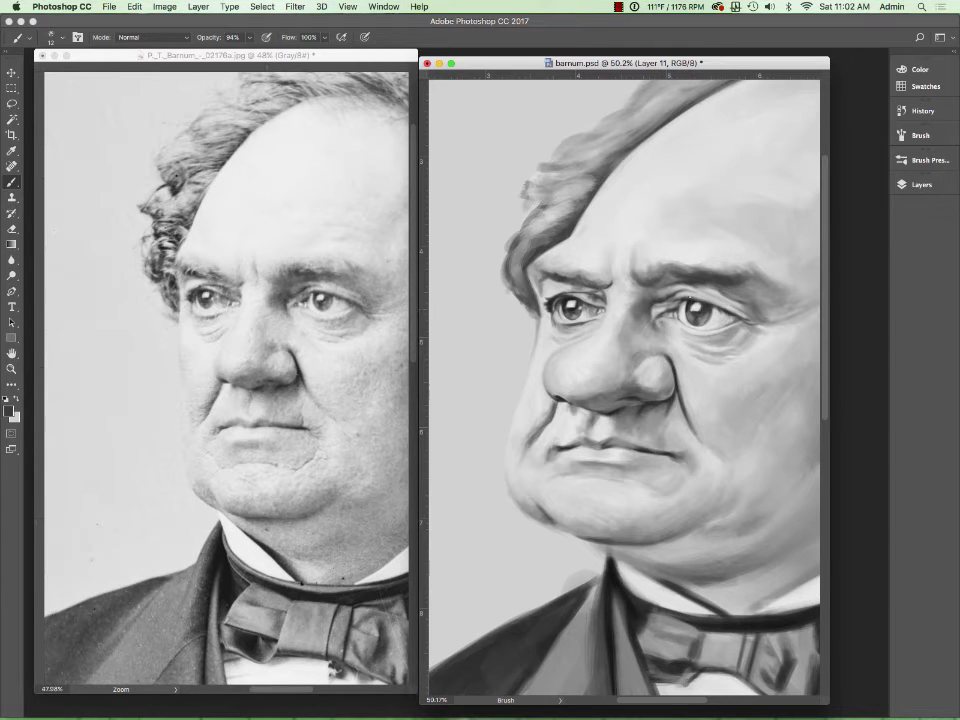
alt+click(694, 287)
alt+click(735, 296)
alt+click(706, 325)
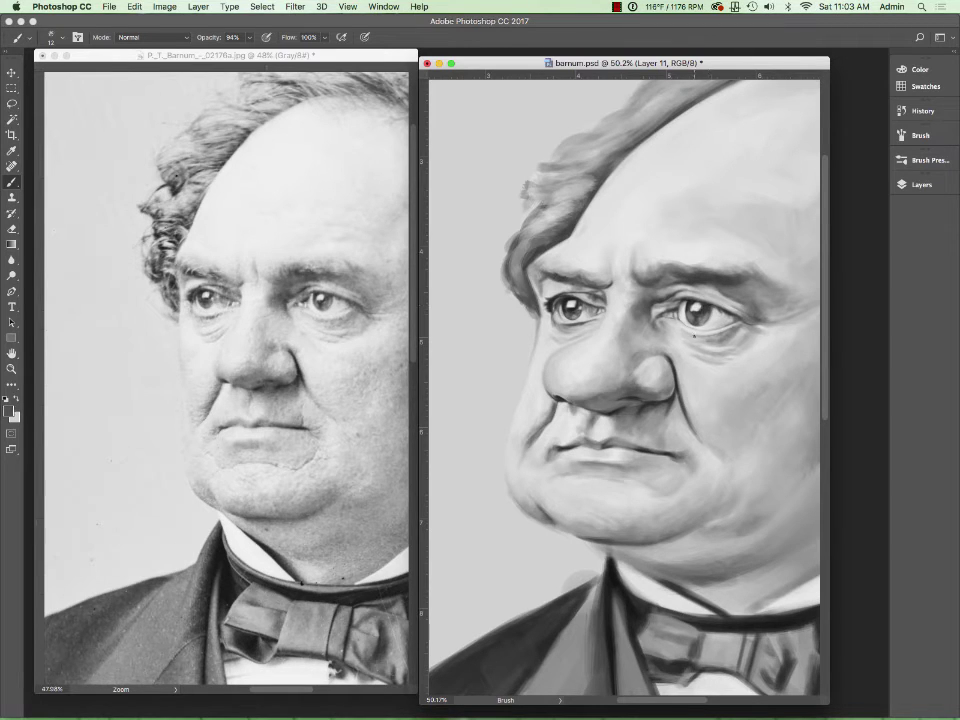
alt+click(667, 352)
drag(652, 358, 720, 330)
Lighten the forehead near the hairline and sample nose and eye-area greys for further blending.
alt+click(803, 307)
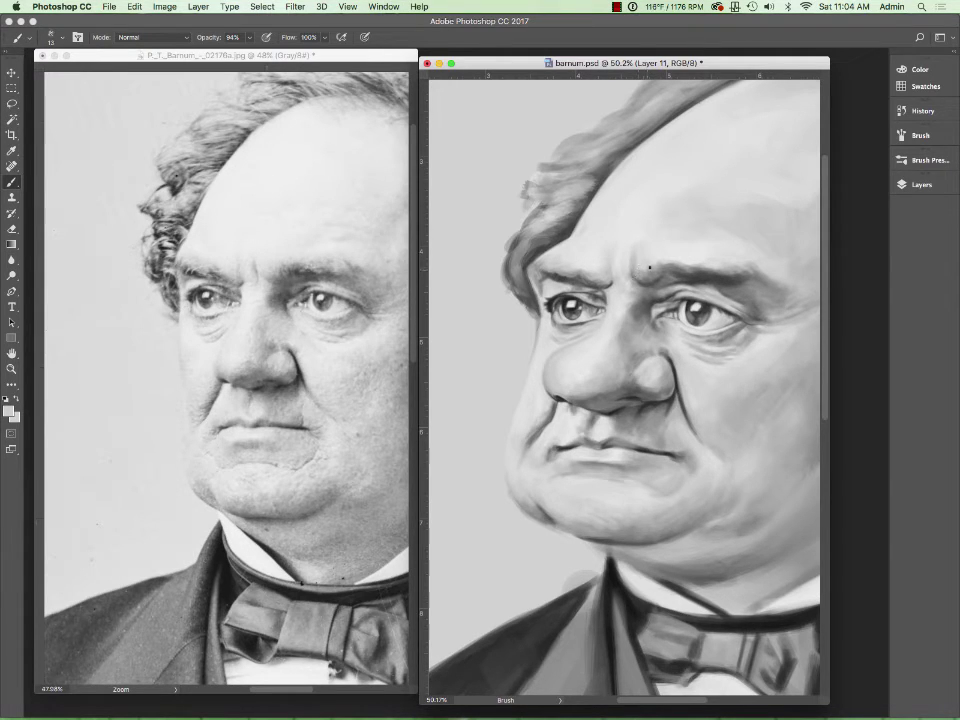
drag(563, 228, 584, 242)
alt+click(546, 365)
alt+click(637, 410)
alt+click(498, 305)
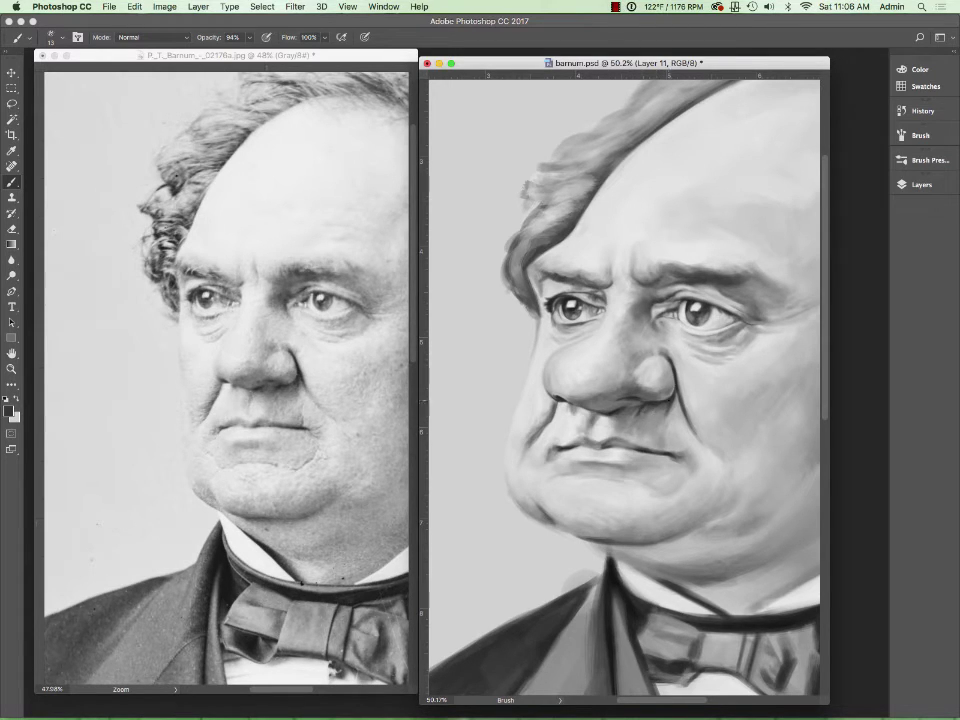
alt+click(618, 386)
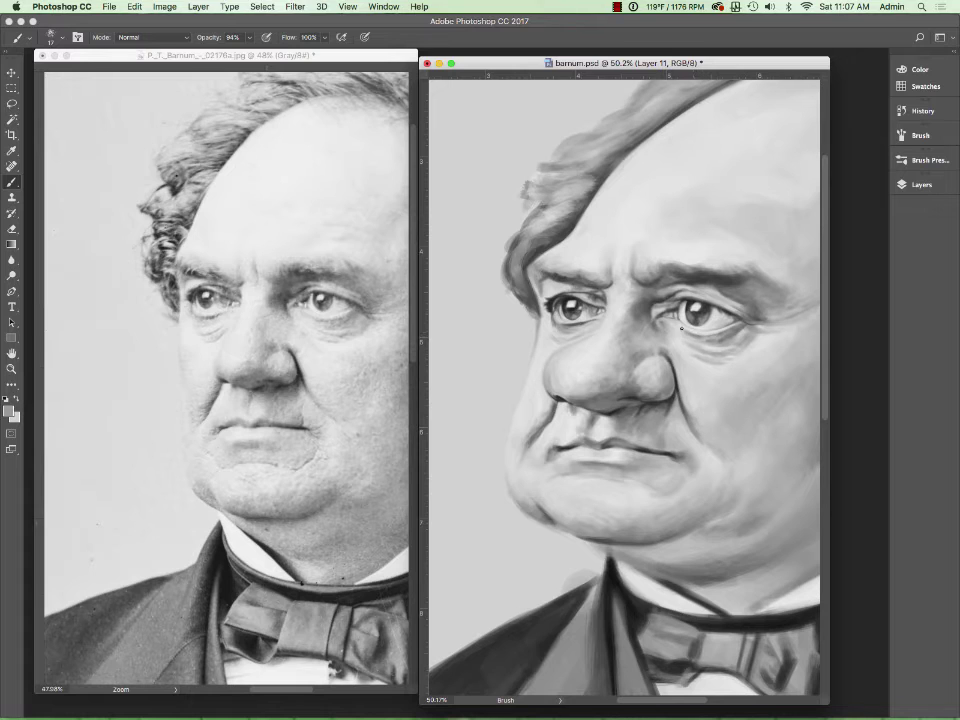
alt+click(562, 305)
Zoom in on both faces and smooth and lighten the caricature's jaw and chin shading.
key(z)
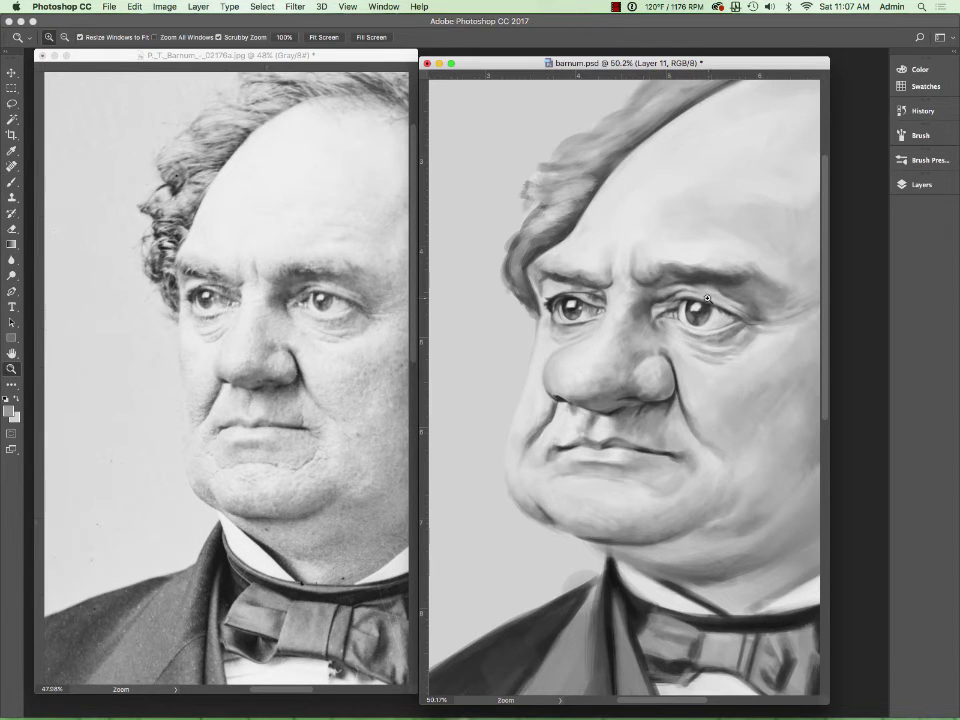
drag(703, 400, 849, 319)
key(b)
click(921, 160)
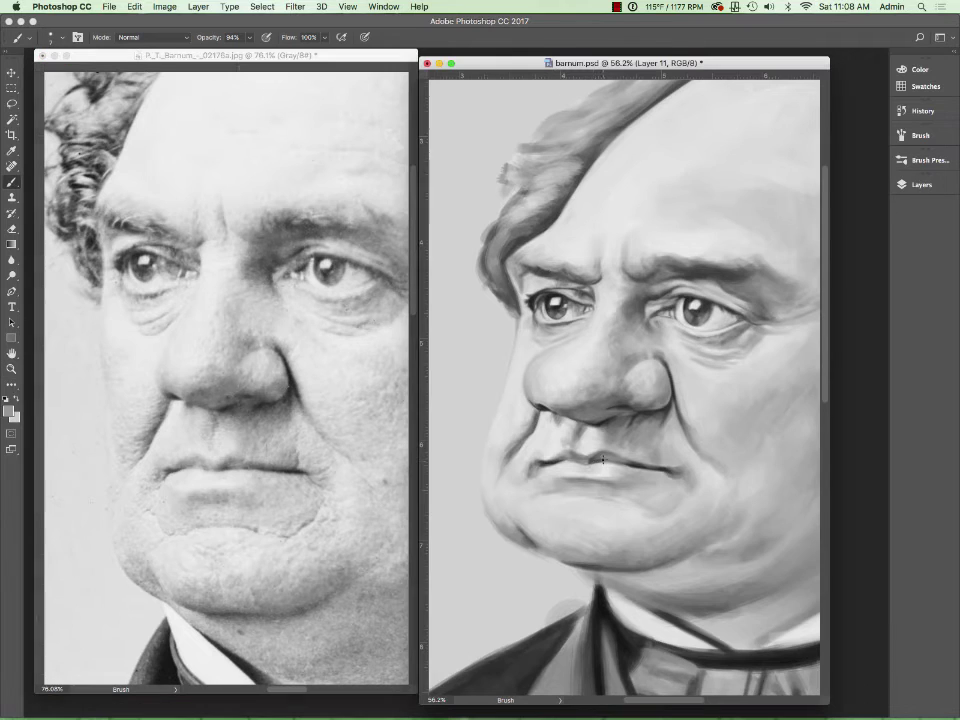
drag(512, 542, 610, 583)
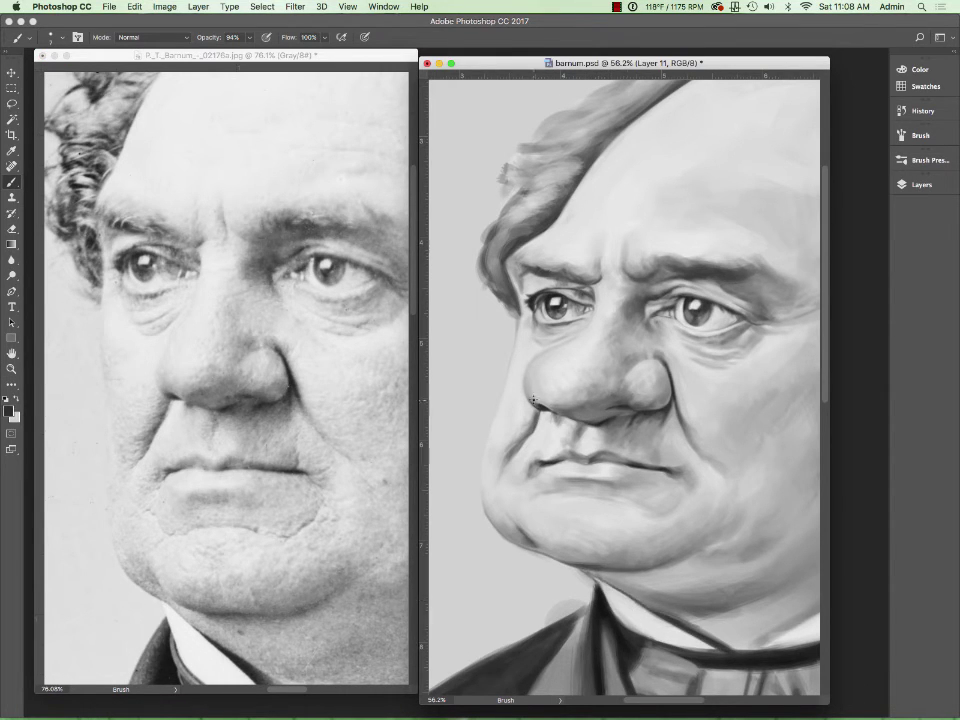
Sample cheek, mouth-corner and upper-lip greys and soften the cheek shading right of the nose.
alt+click(516, 452)
alt+click(553, 460)
alt+click(562, 458)
alt+click(641, 415)
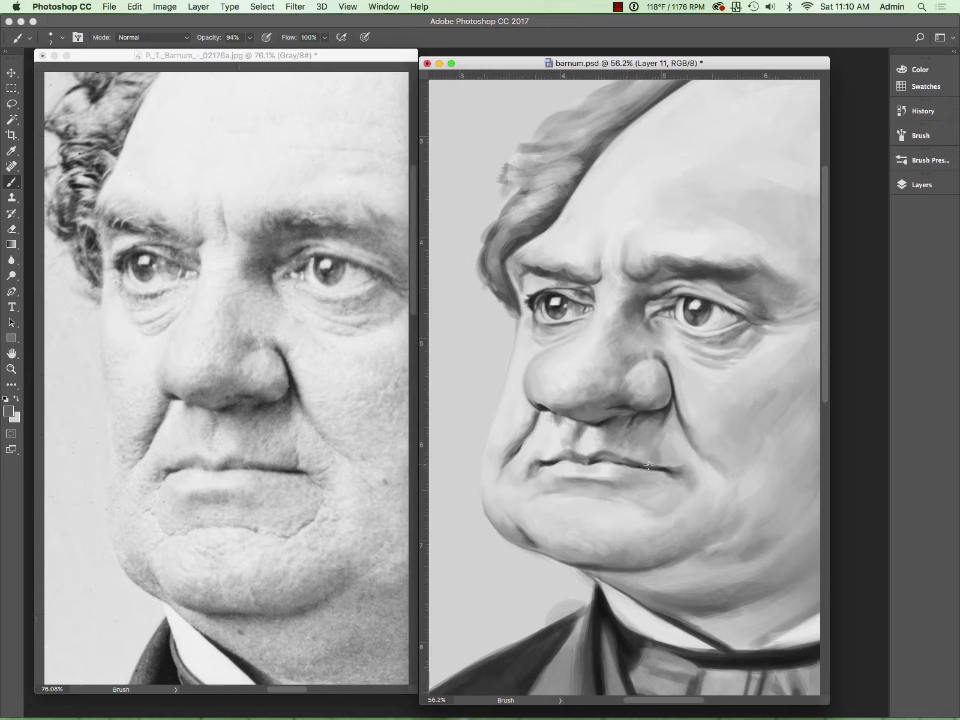
drag(680, 412, 690, 440)
Refine the brow shading between the eyes, sampling further greys and checking the Color Picker.
alt+click(692, 291)
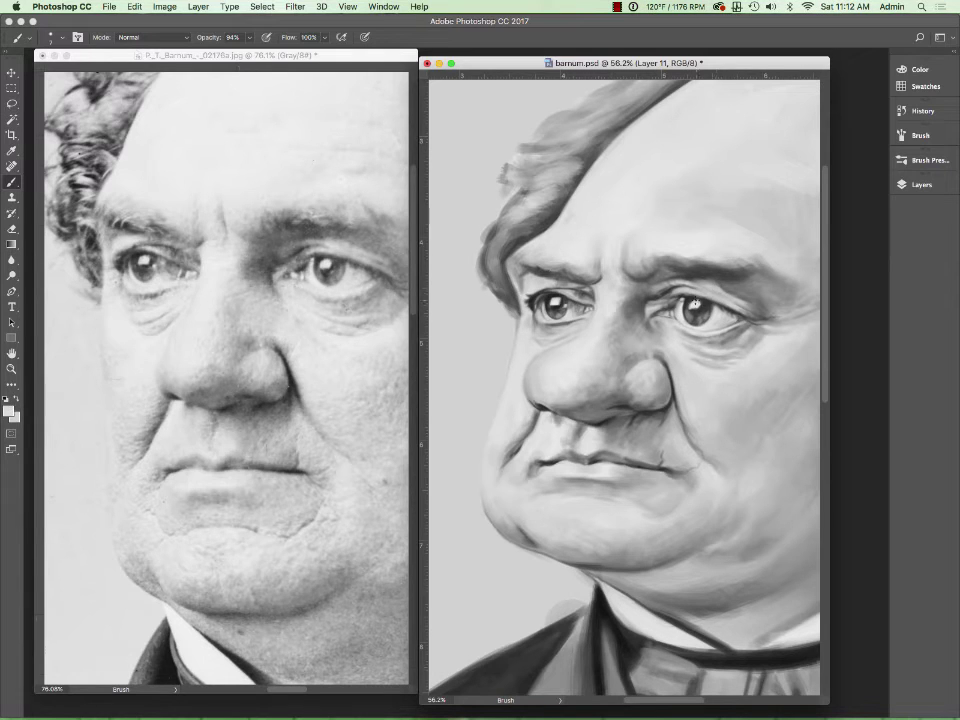
key(x)
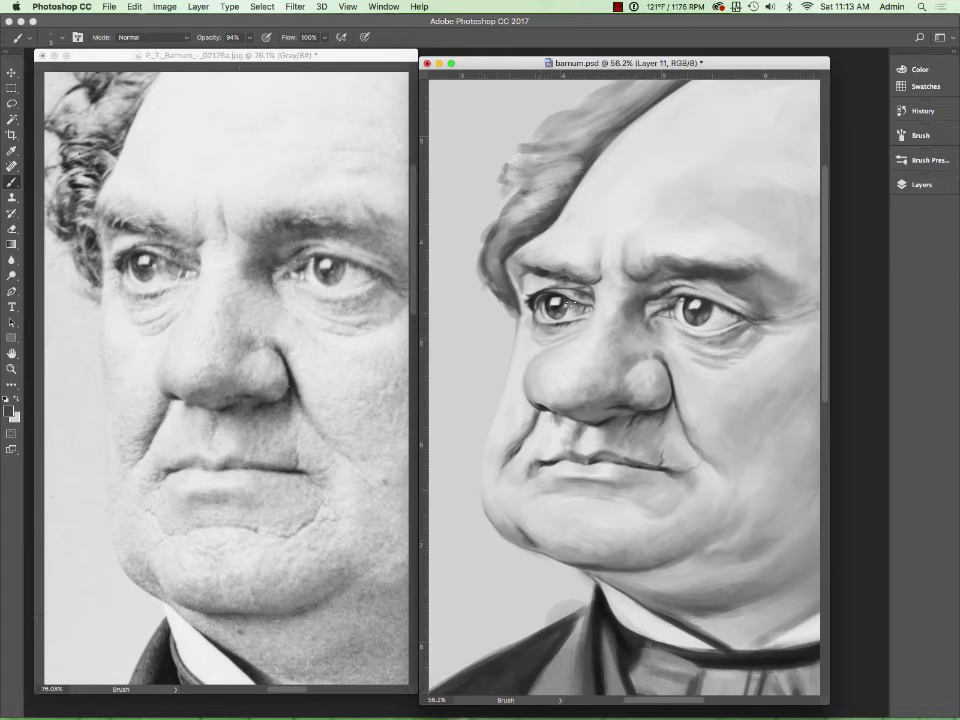
drag(568, 300, 566, 299)
alt+click(594, 310)
alt+click(561, 455)
alt+click(620, 405)
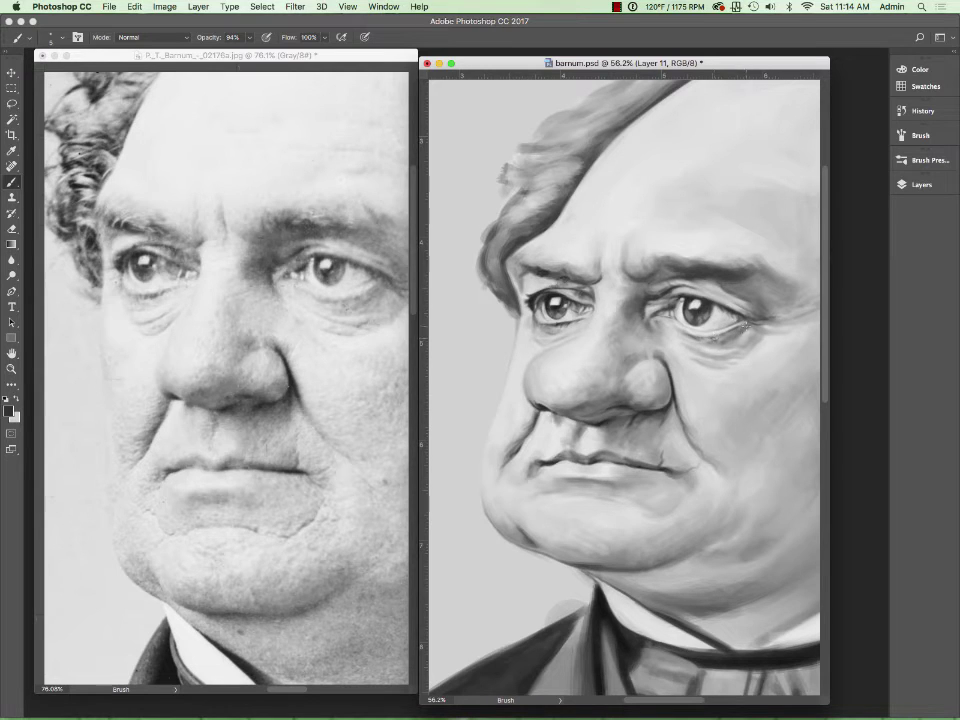
alt+click(544, 242)
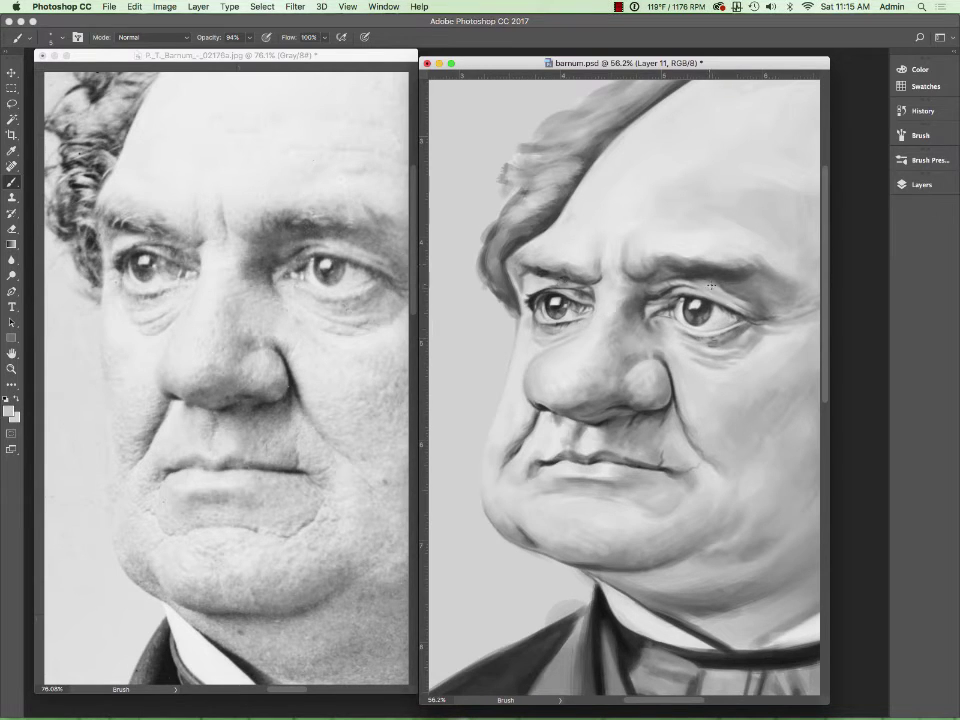
click(8, 409)
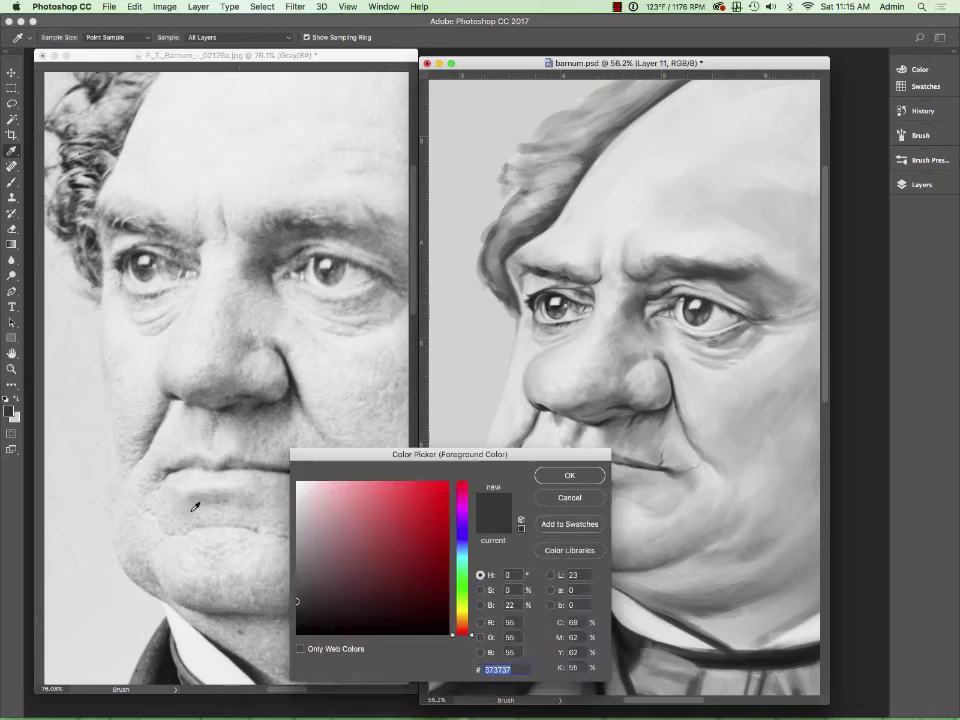
key(Return)
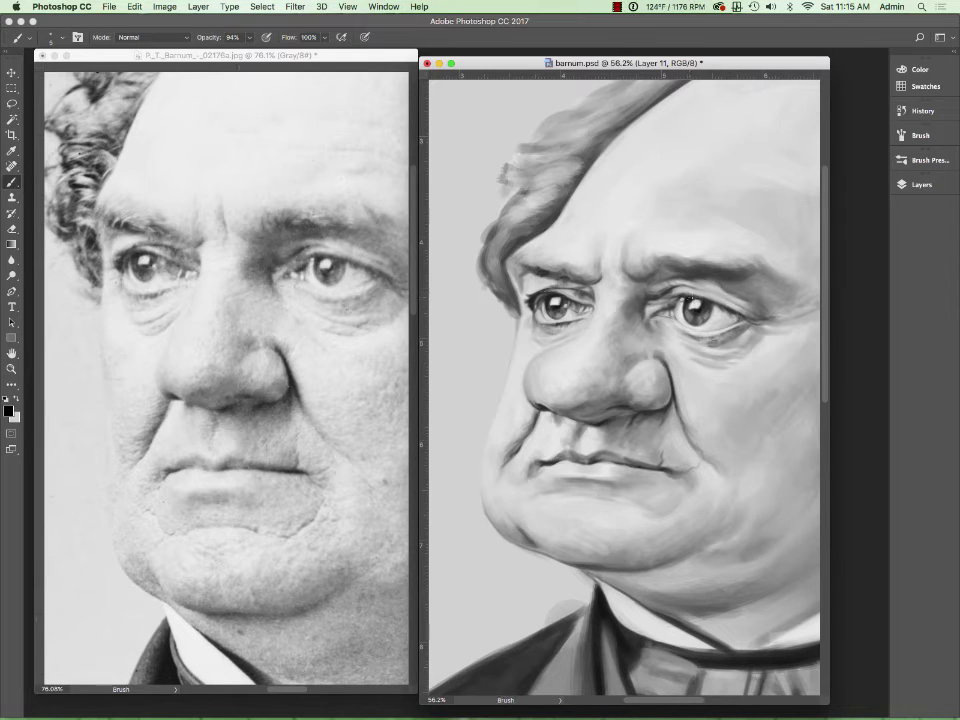
alt+click(531, 283)
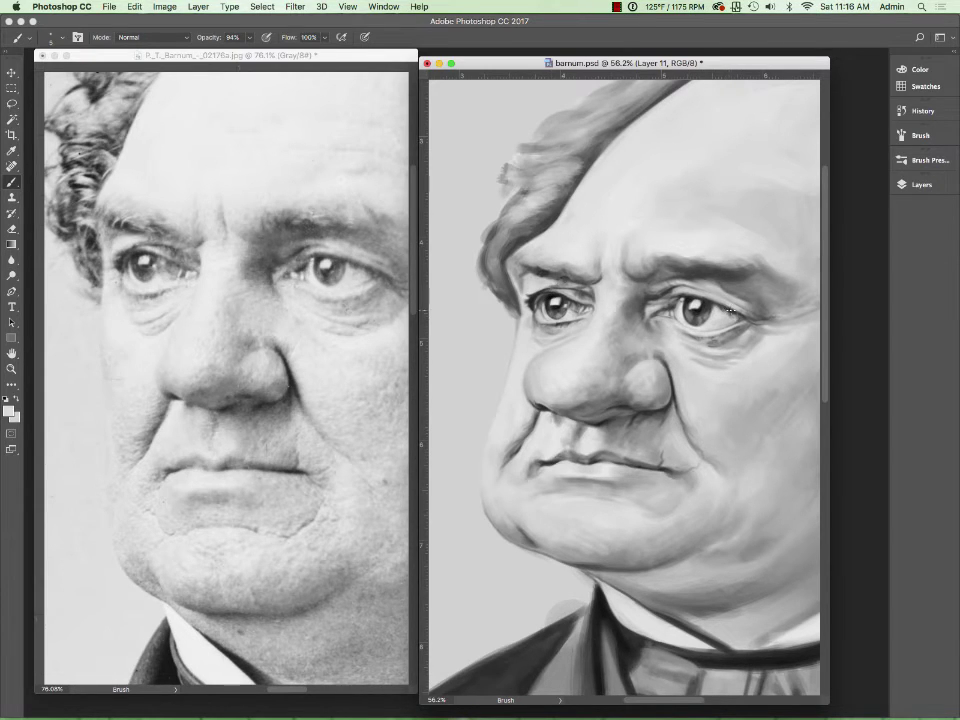
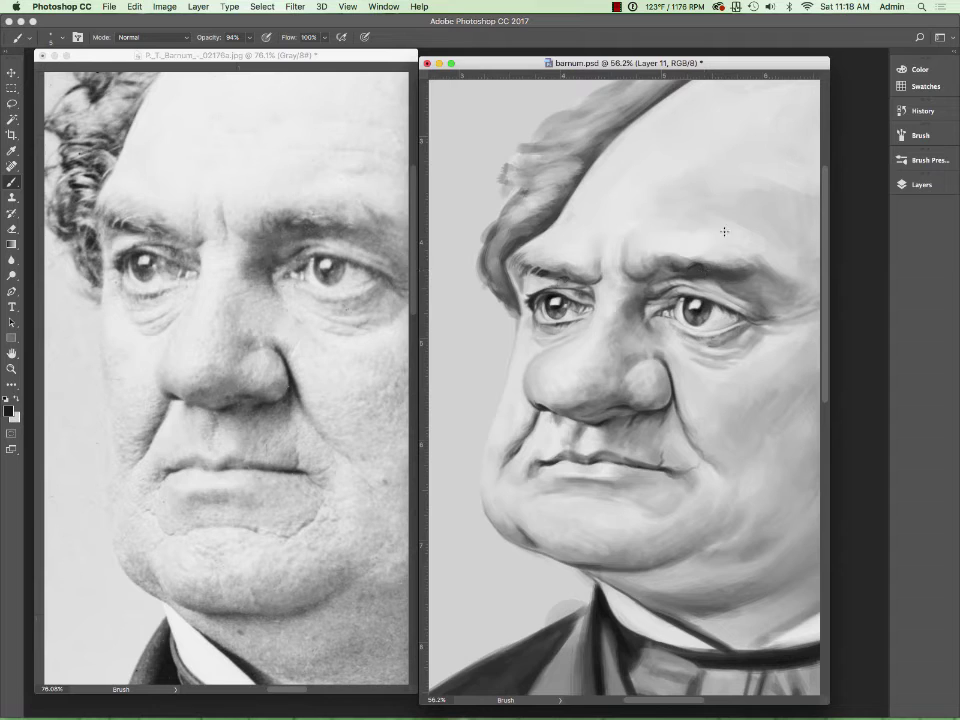
Sample light skin greys, zoom out to see both faces, and enlarge the brush to 20.
key(x)
key(x)
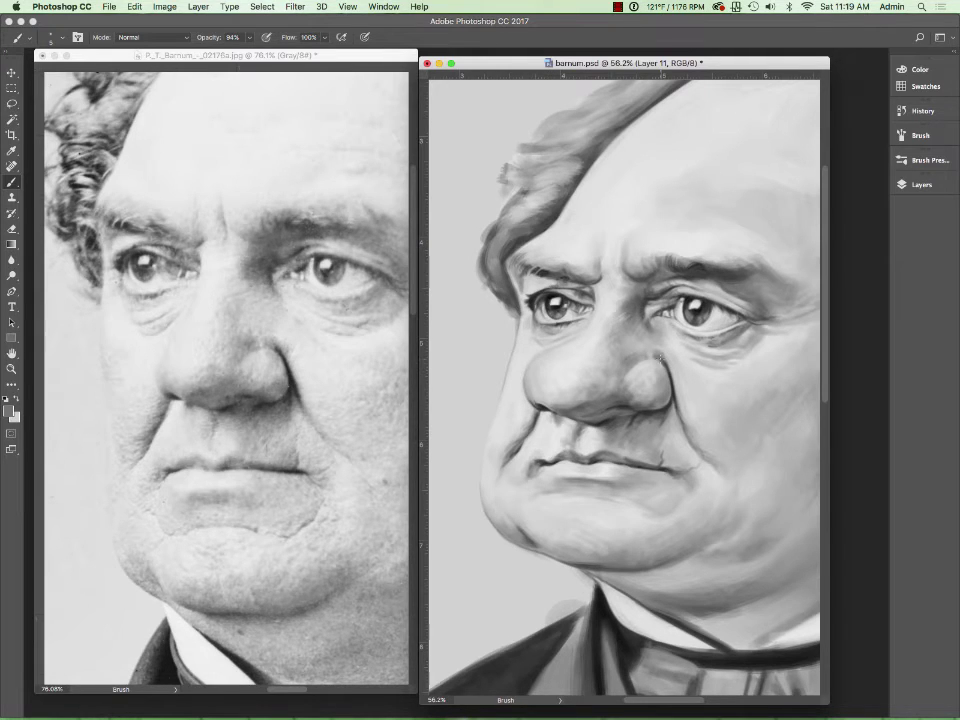
alt+click(560, 470)
key(bracketright)
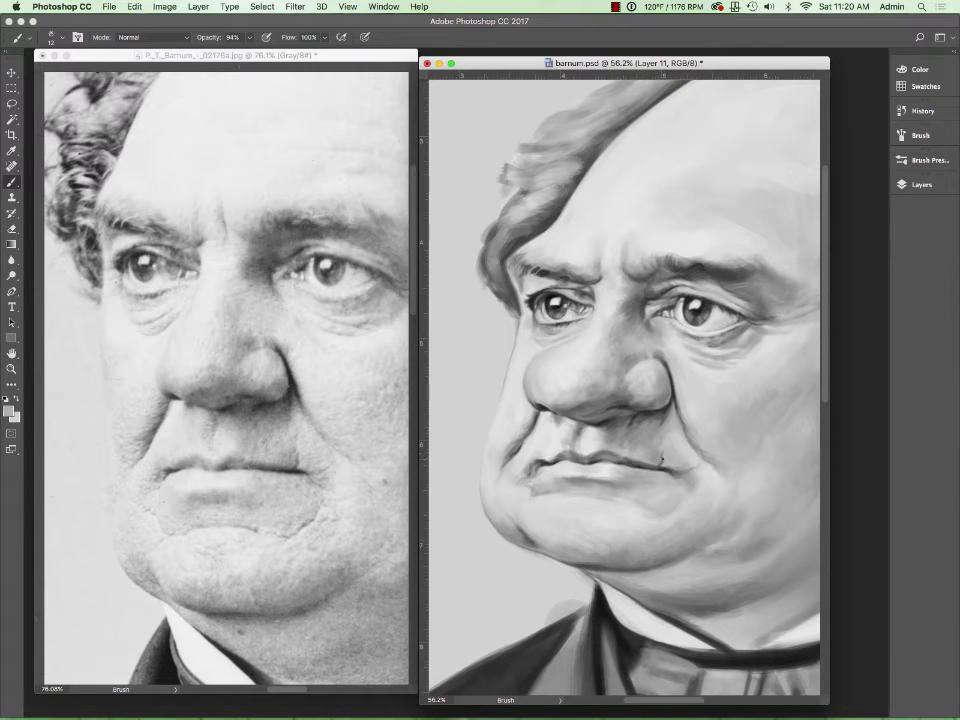
alt+click(603, 412)
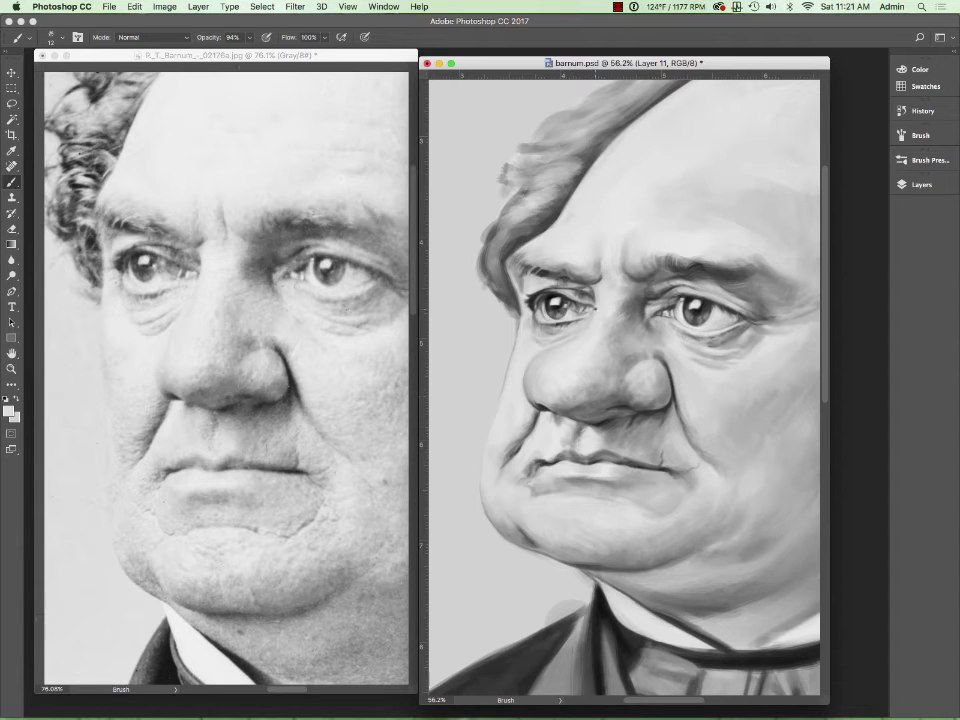
key(d)
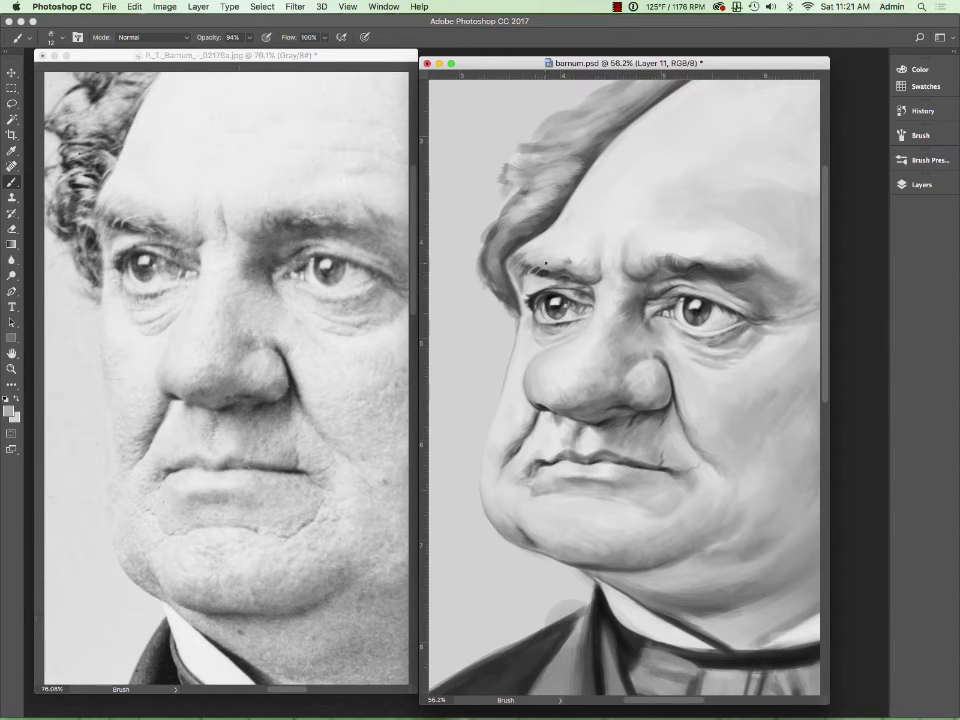
alt+click(650, 351)
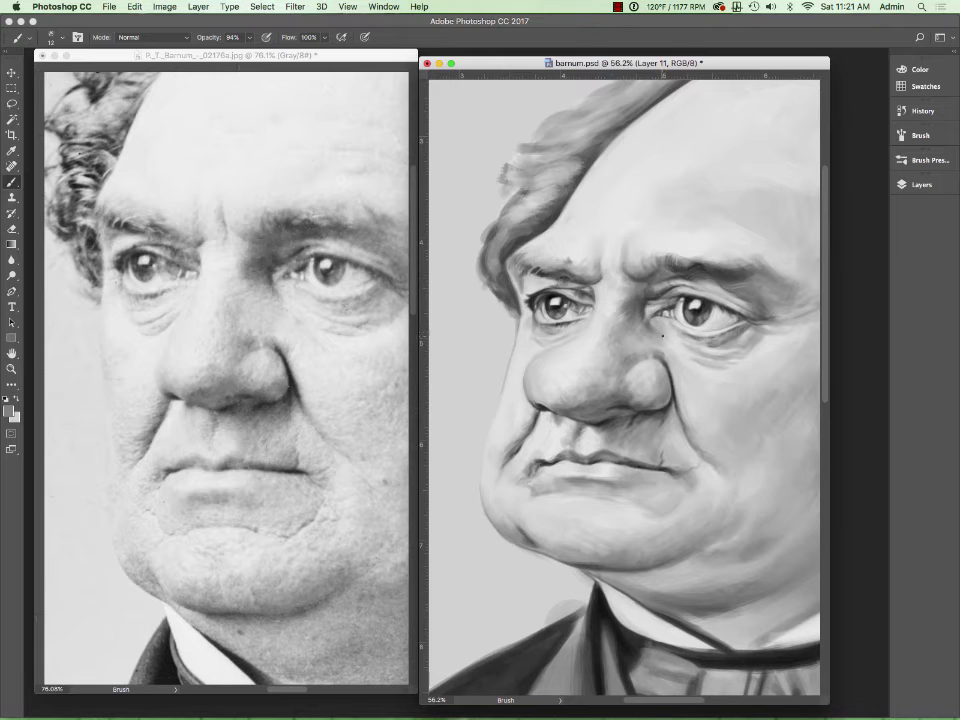
key(d)
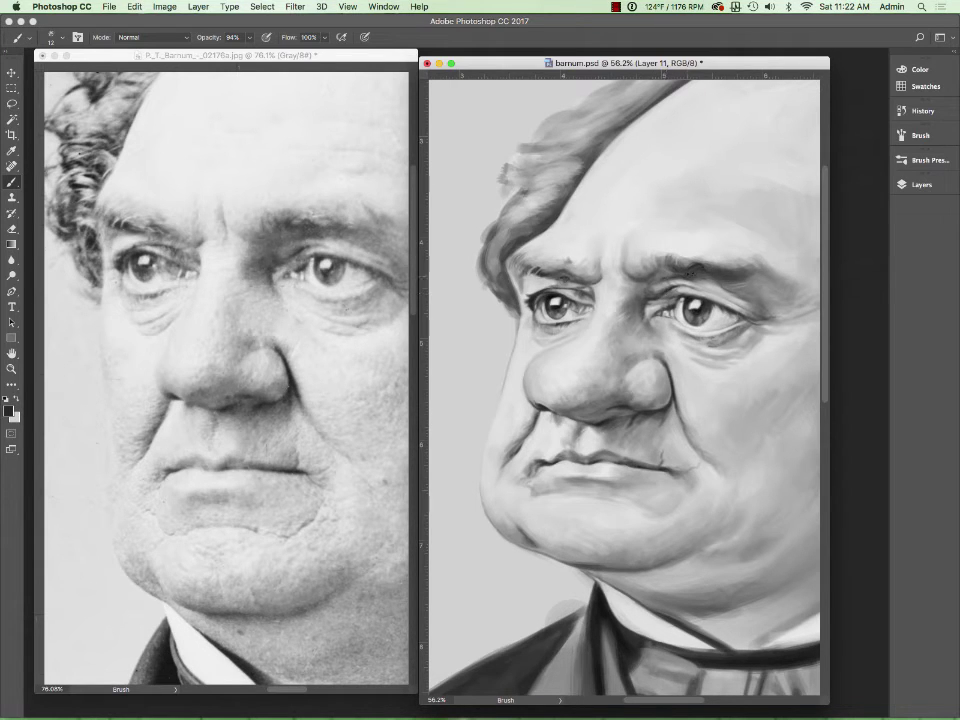
drag(761, 257, 590, 343)
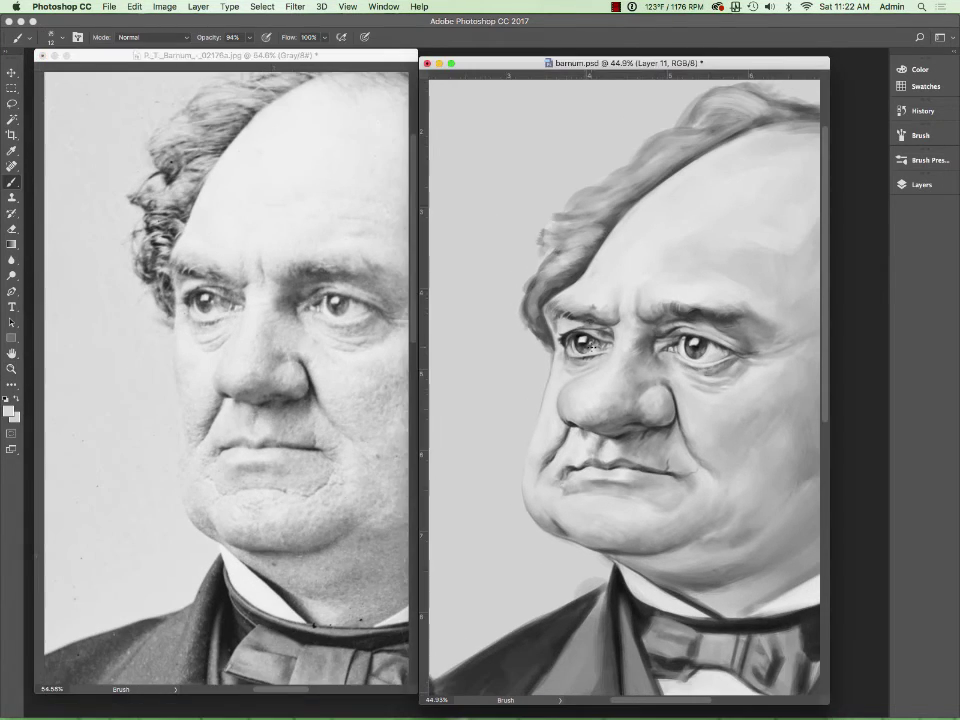
key(bracketright)
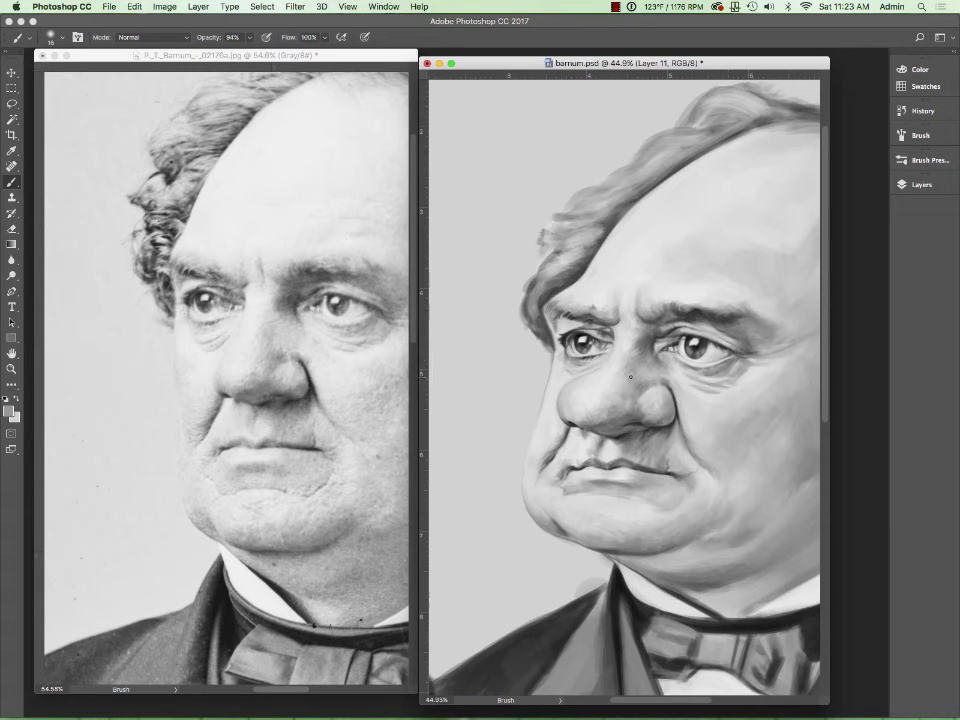
Paint wrinkle lines between and above the eyebrows using sampled forehead and brow greys.
key(d)
alt+click(645, 298)
drag(637, 333, 630, 300)
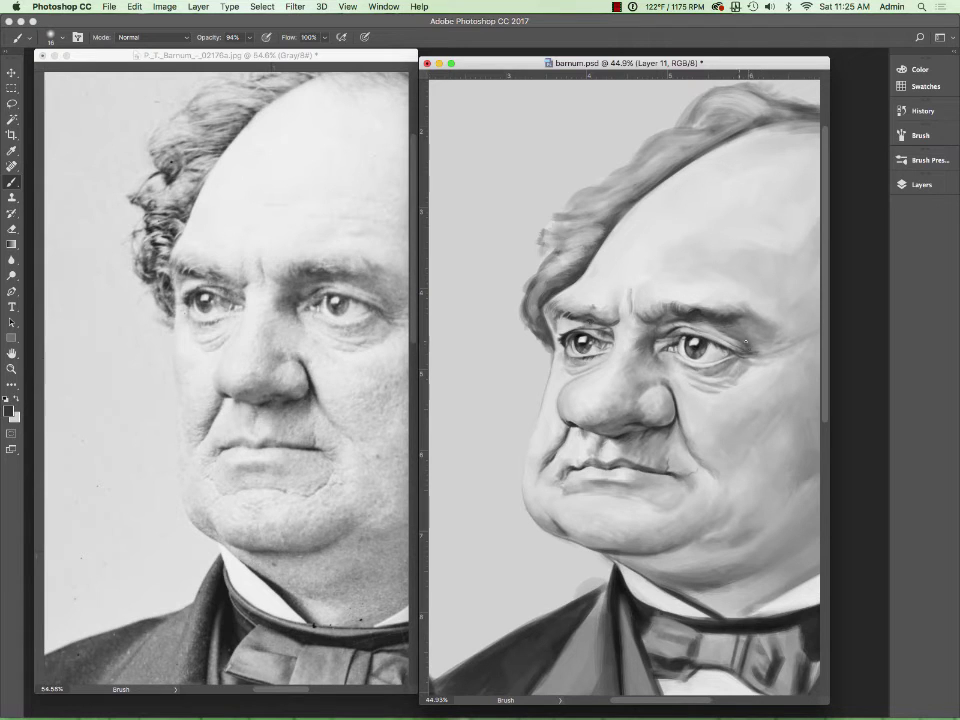
alt+click(769, 338)
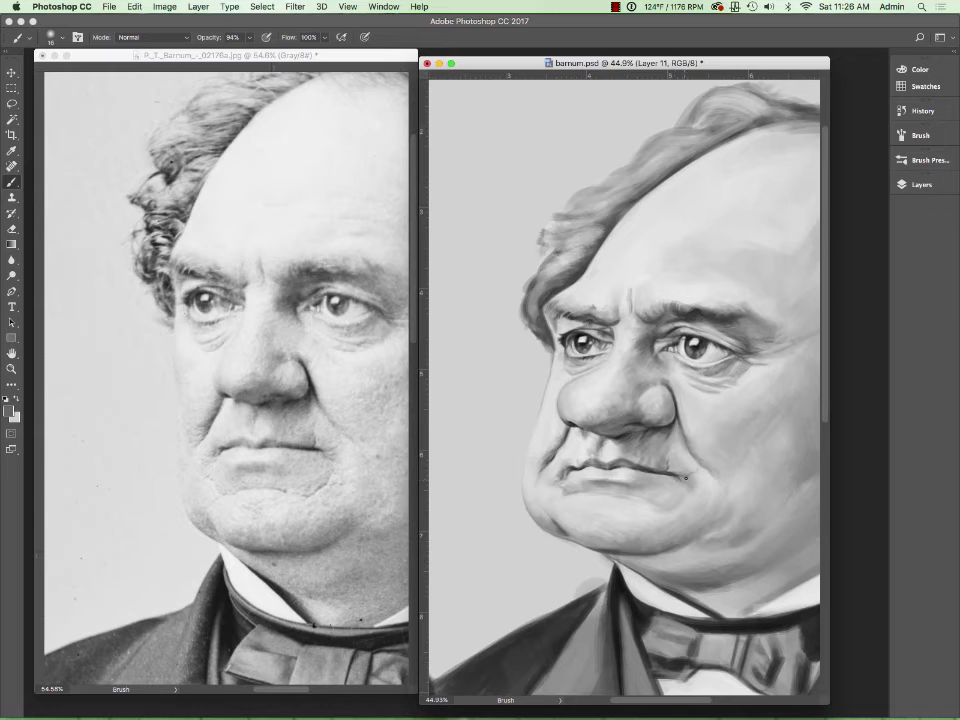
alt+click(668, 444)
alt+click(705, 347)
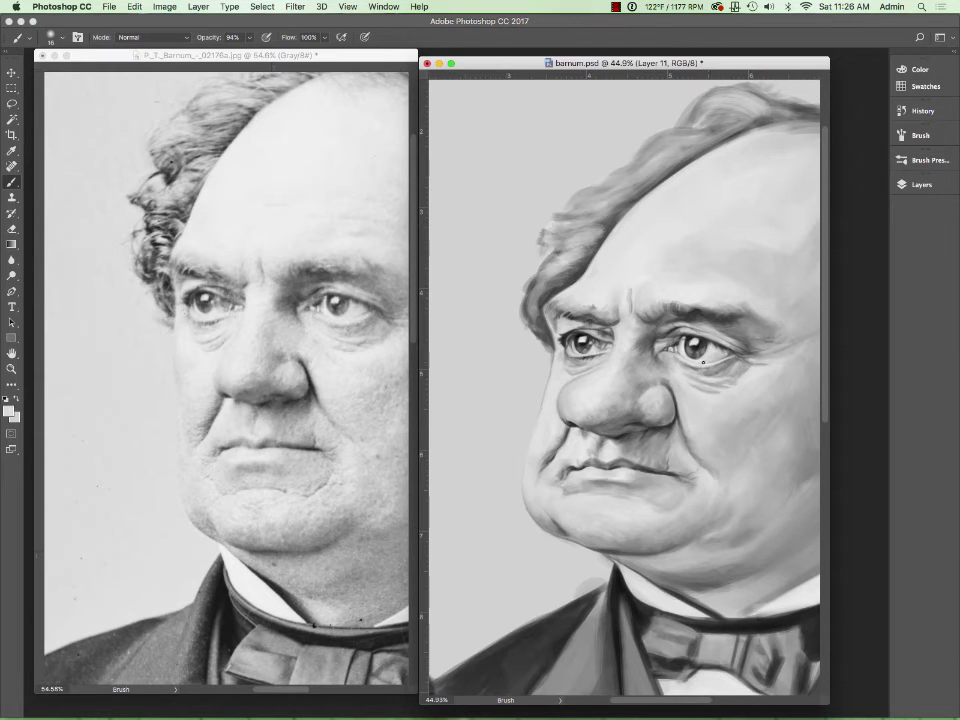
alt+click(641, 340)
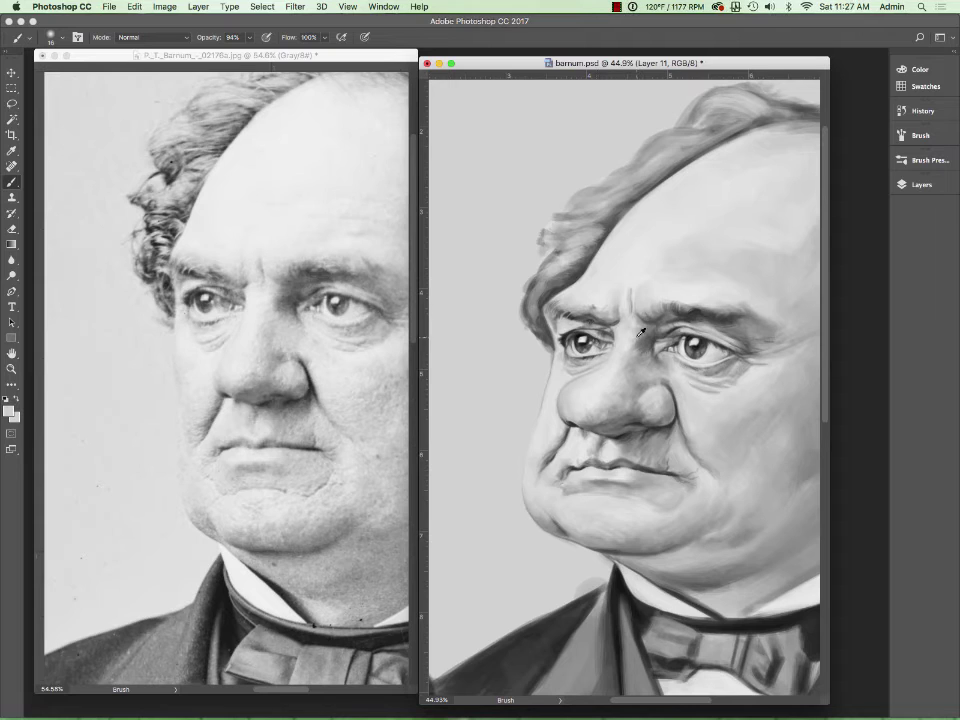
alt+click(640, 335)
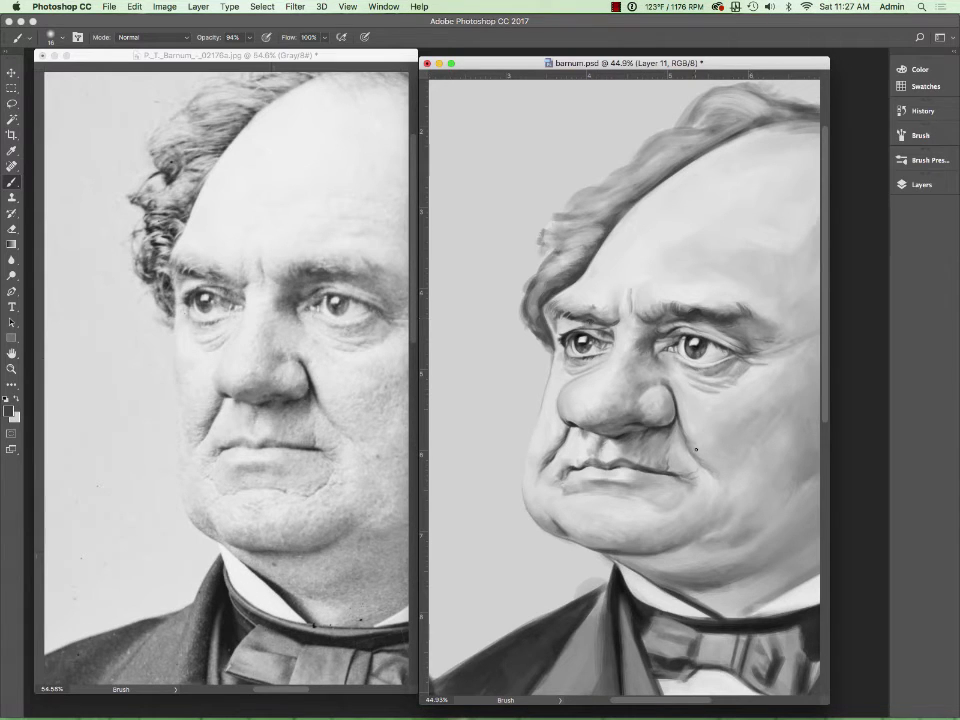
Sample greys from the nose, lip shadow, chin, brow, hair and cheek for shading.
alt+click(615, 410)
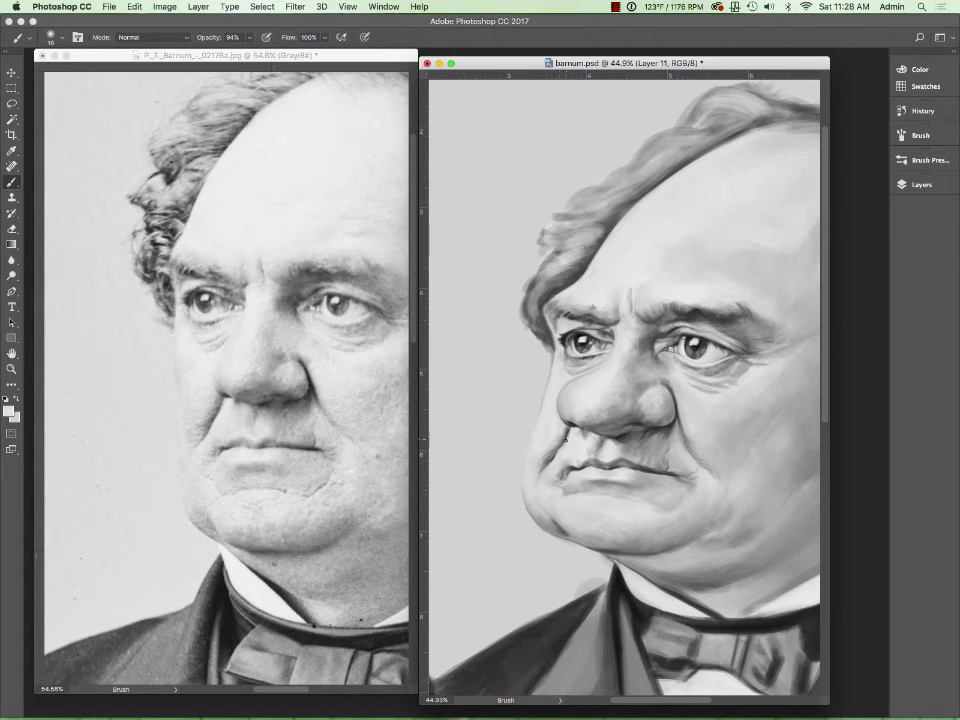
alt+click(584, 490)
alt+click(669, 498)
alt+click(707, 323)
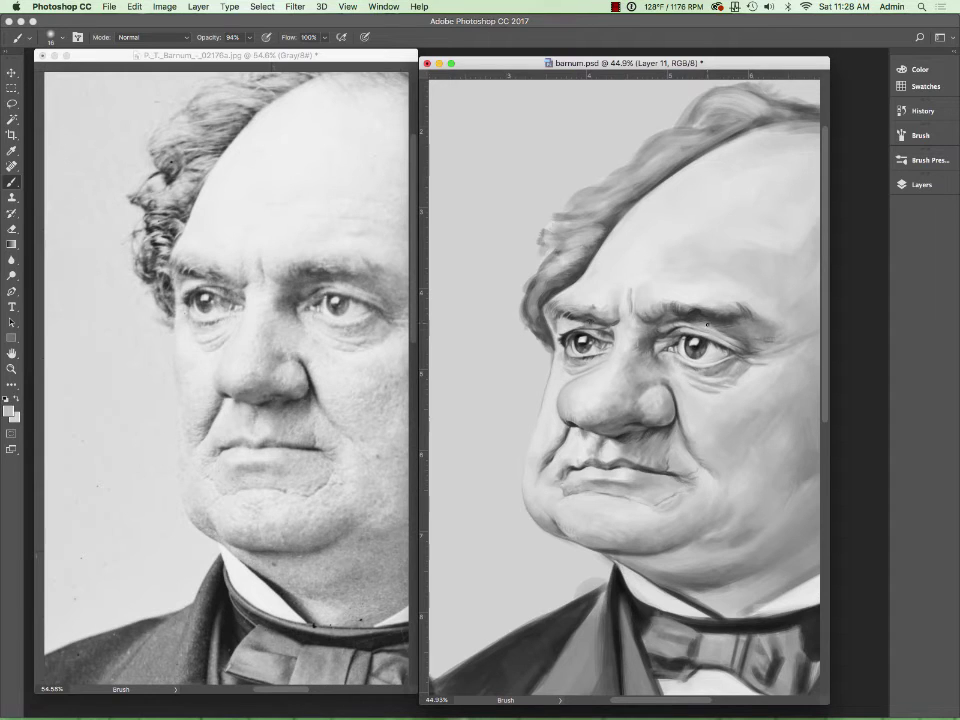
alt+click(567, 278)
alt+click(542, 342)
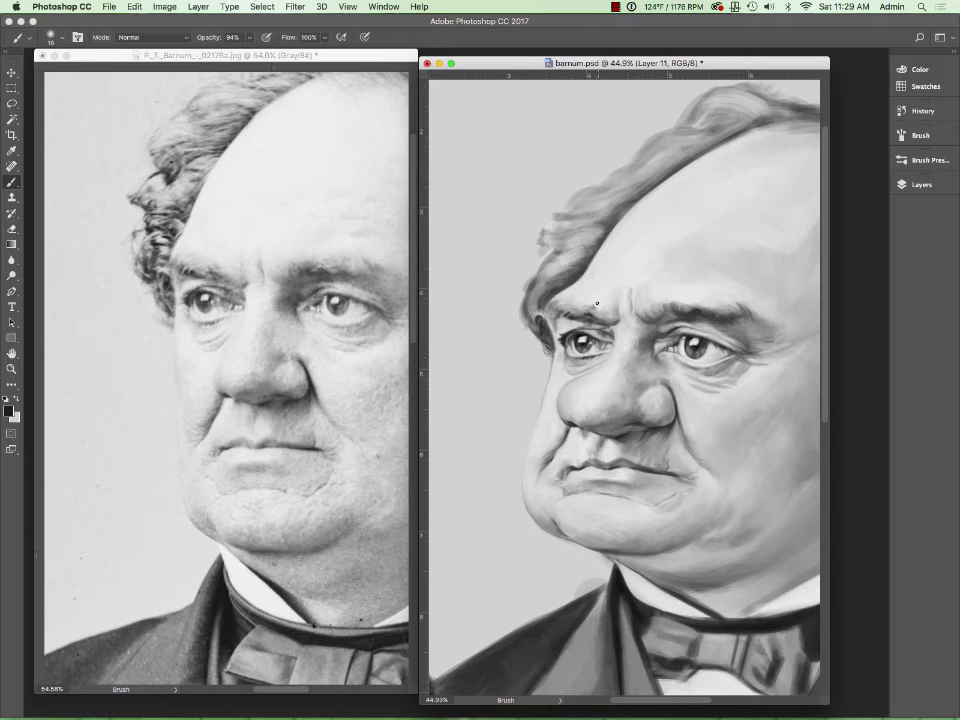
alt+click(737, 447)
alt+click(683, 491)
Set the brush to 95% opacity and size 15 with light grey as the colour.
right_click(660, 140)
key(Escape)
drag(621, 290, 622, 281)
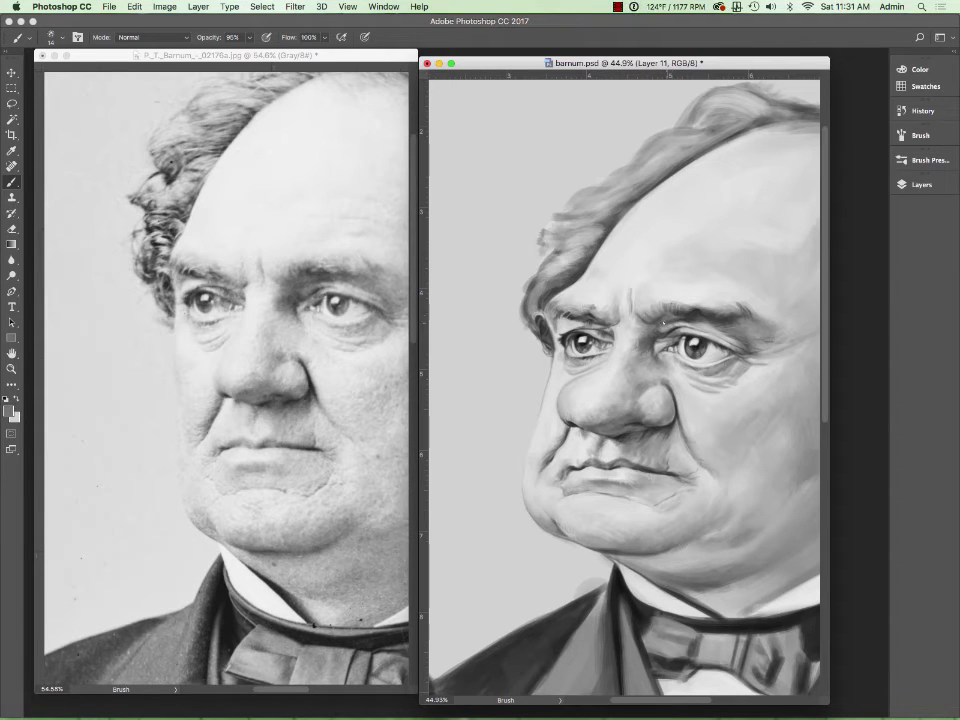
alt+click(570, 411)
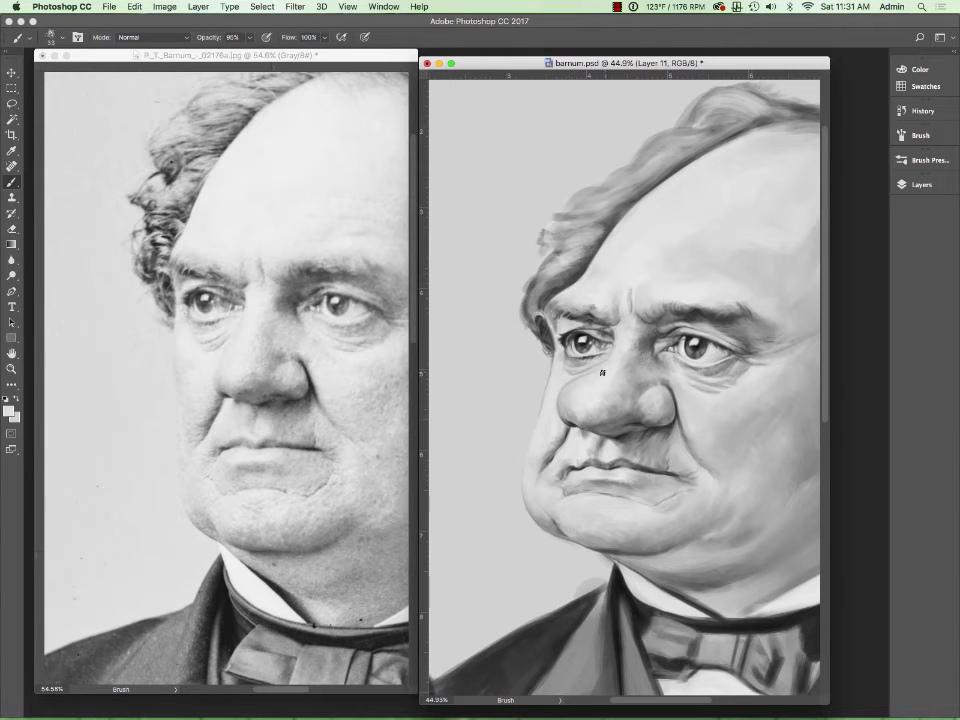
key(bracketright)
key(bracketright)
key(bracketleft)
key(bracketleft)
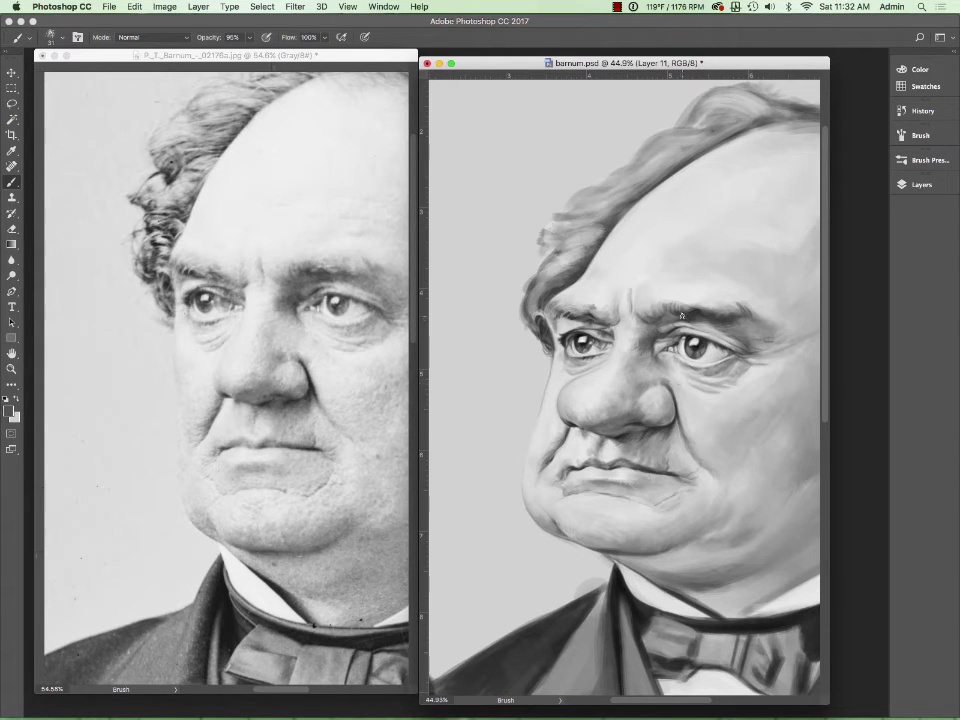
key(x)
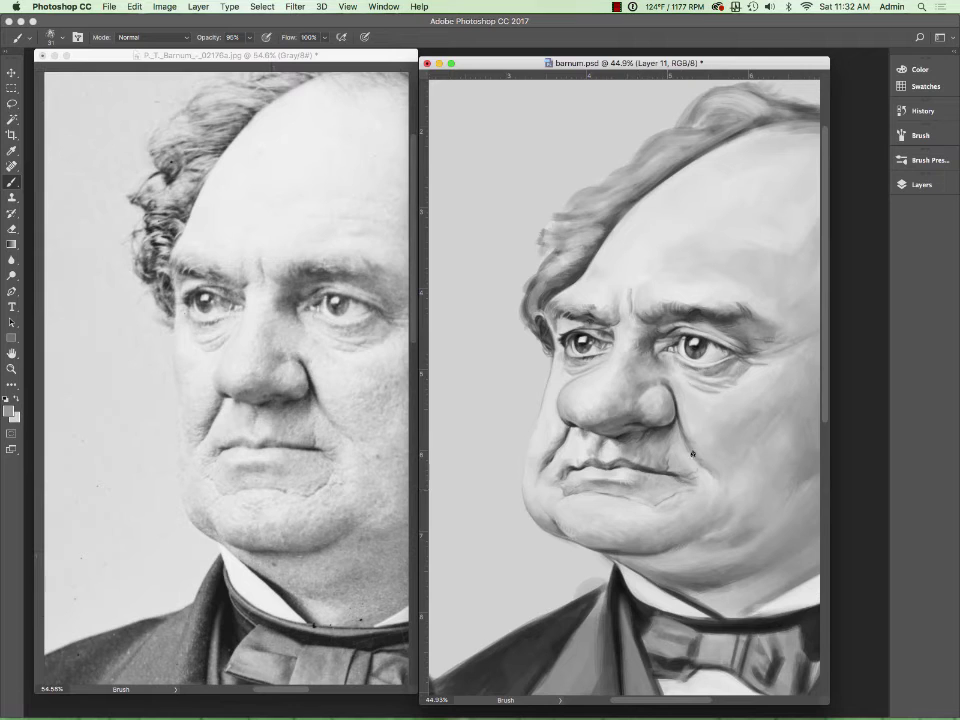
Zoom out to 29.9% to show the whole caricature bust, then resume with the Brush.
key(z)
drag(520, 340, 480, 340)
click(109, 6)
key(Escape)
key(b)
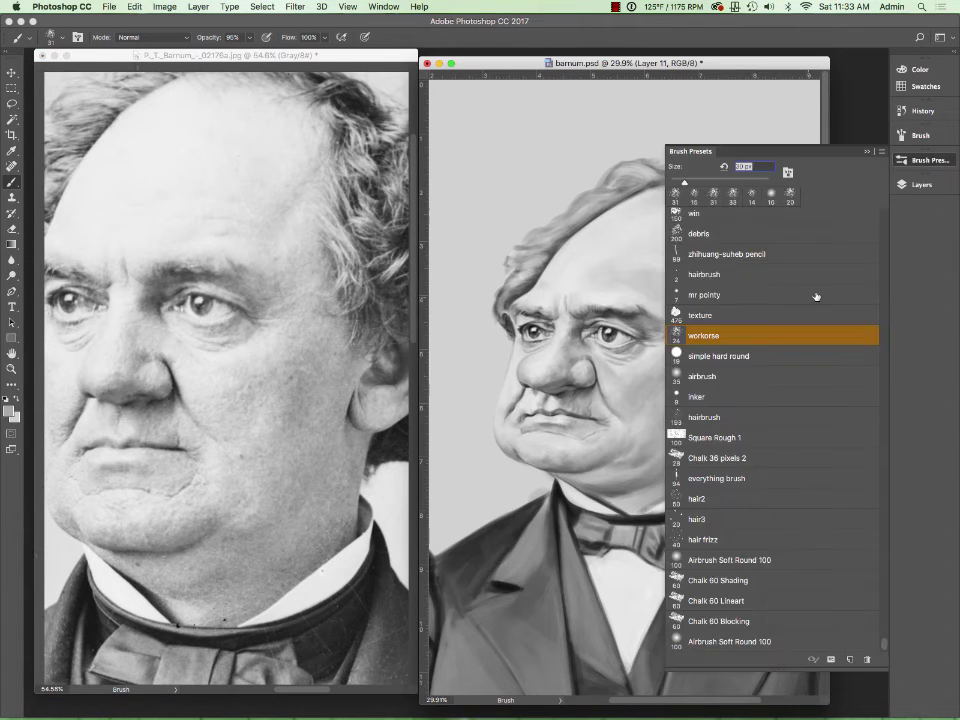
Sample cheek and mouth greys, resize the brush, and paint a dark stroke on the collar band's left side.
key(Return)
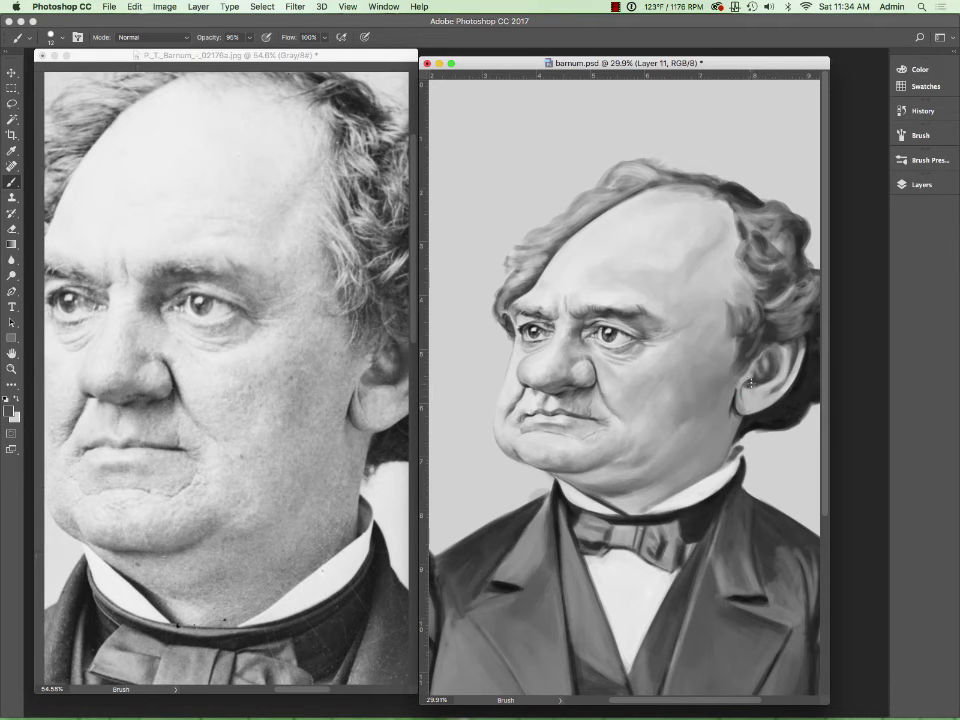
key(x)
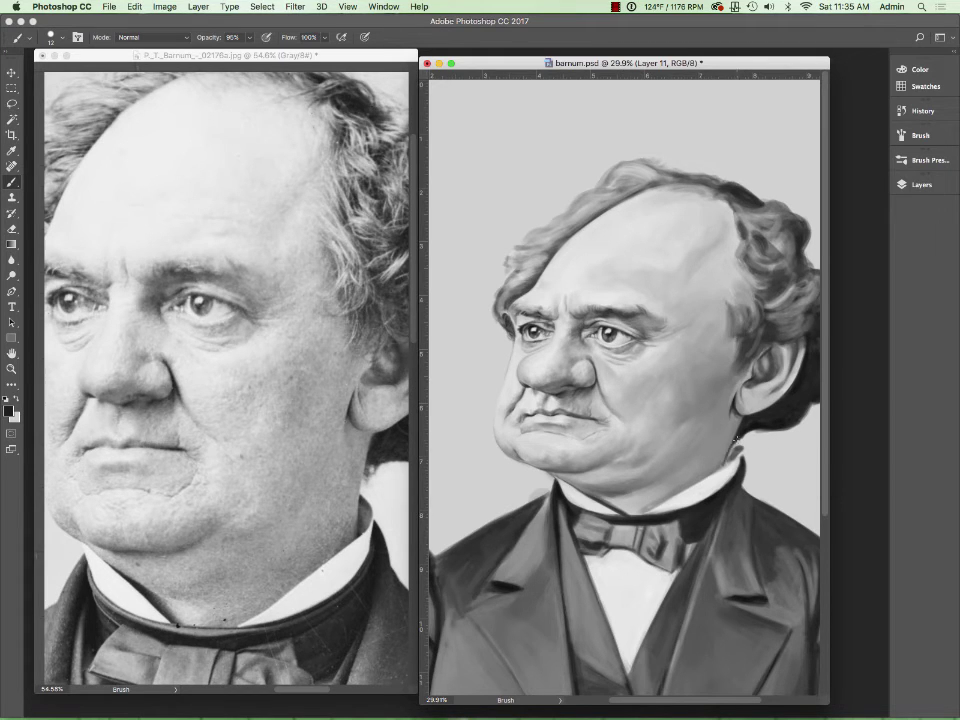
click(757, 411)
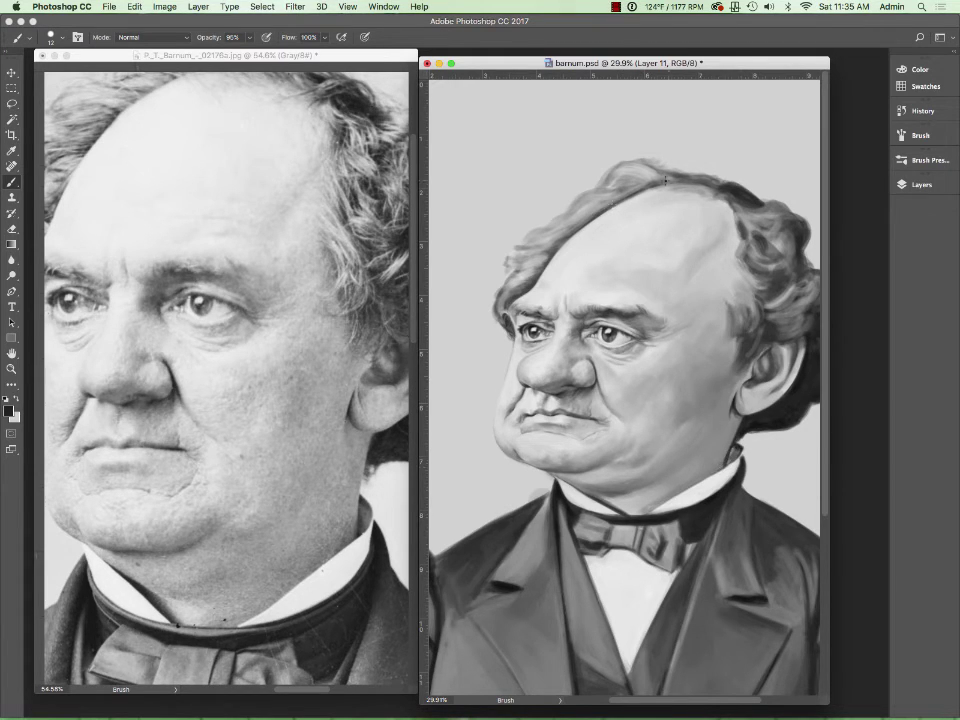
key(x)
key(x)
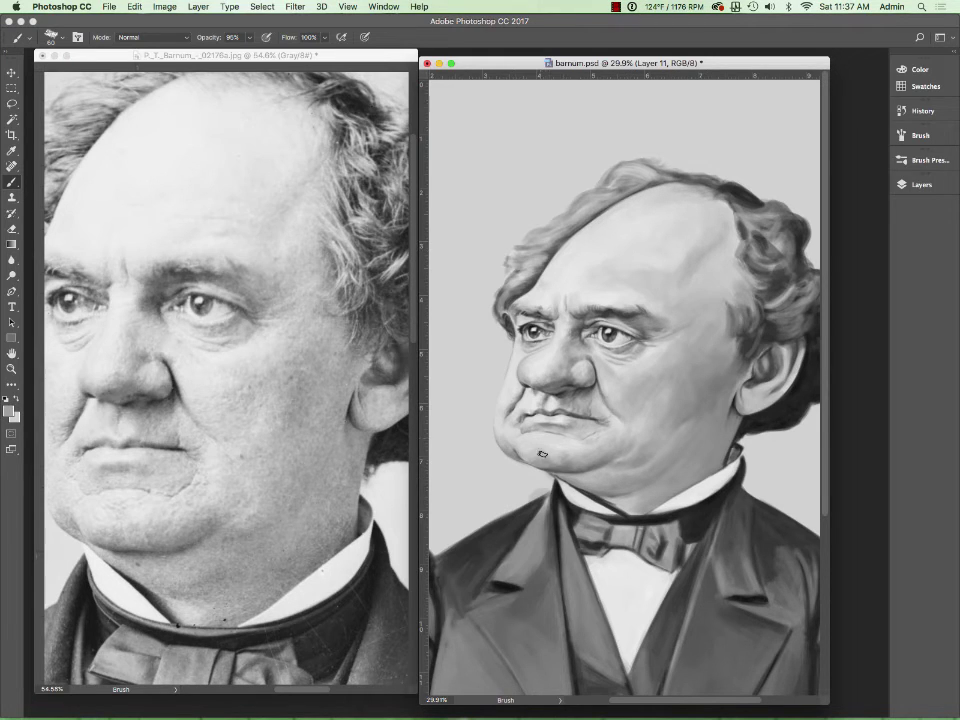
alt+click(627, 382)
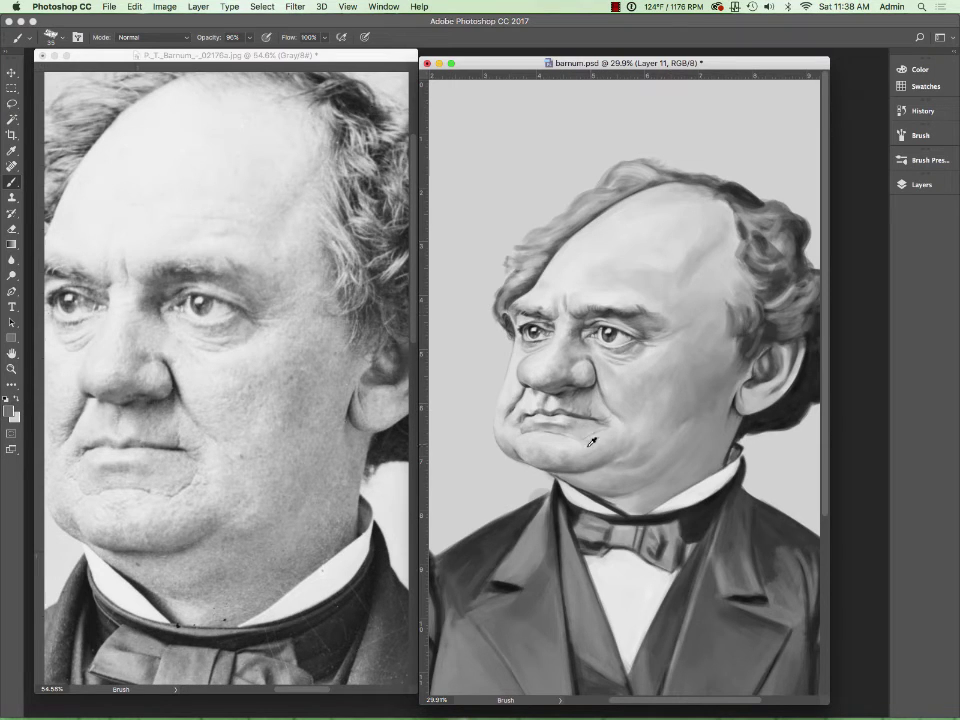
alt+click(593, 398)
mouse_move(658, 495)
mouse_down()
mouse_move(697, 489)
mouse_move(710, 518)
mouse_up()
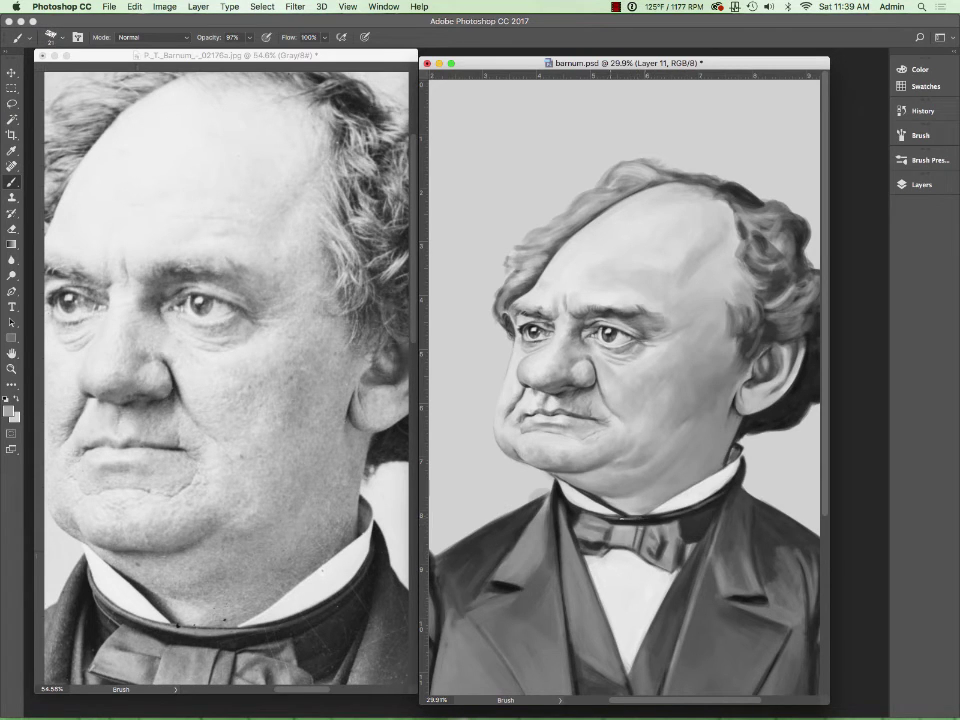
drag(566, 500, 612, 516)
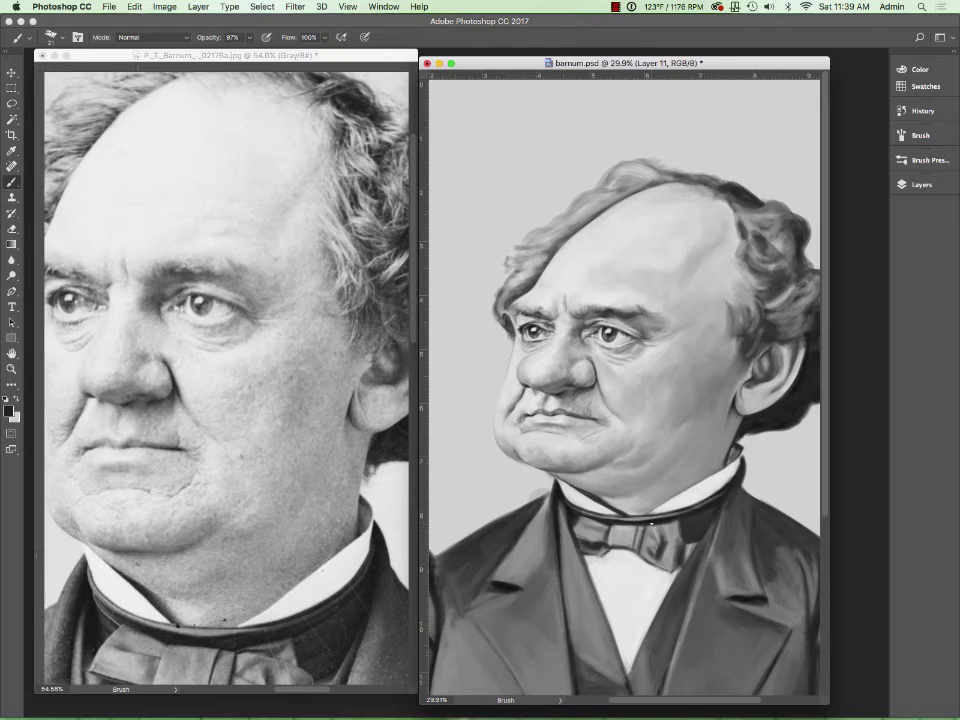
Using a smaller brush, touch up the collar with its white and the ear hair with dark and mid greys.
drag(581, 454, 581, 364)
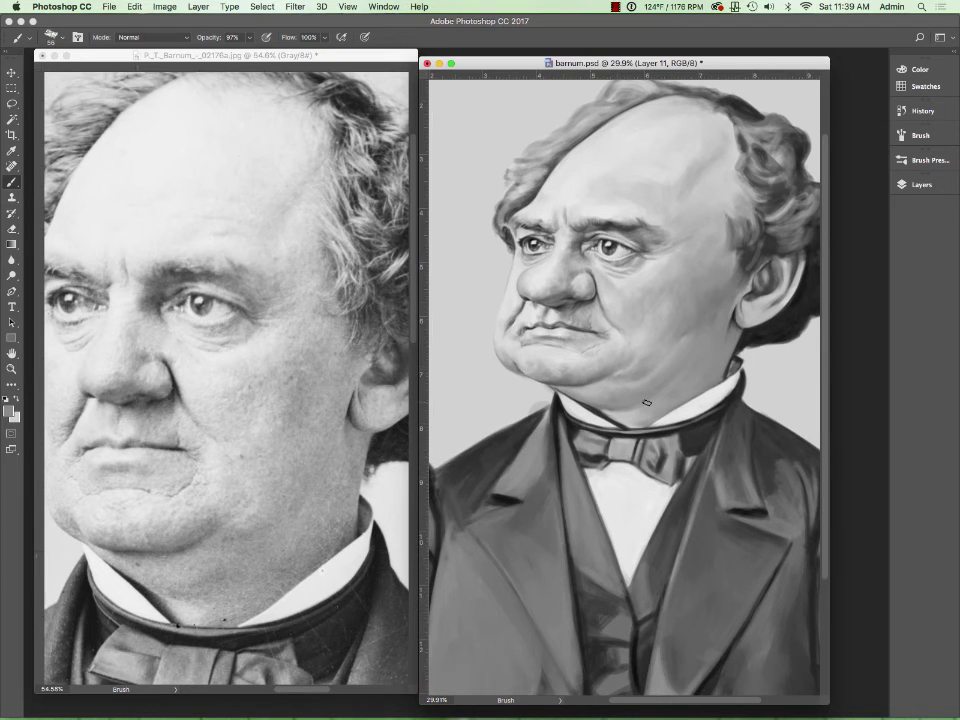
drag(668, 401, 549, 400)
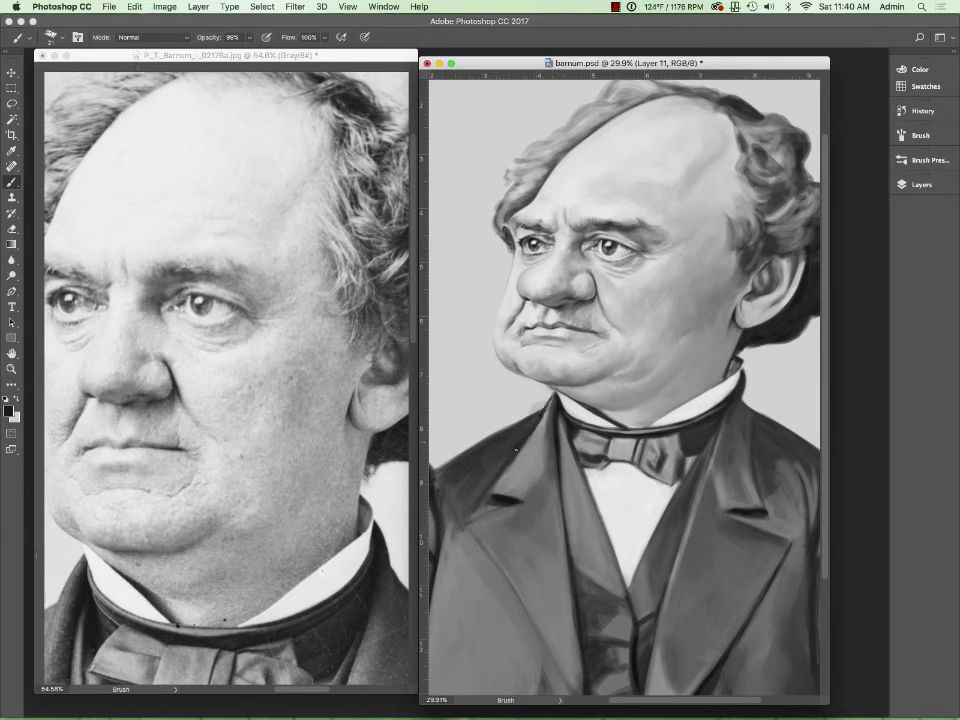
alt+click(570, 404)
alt+click(738, 305)
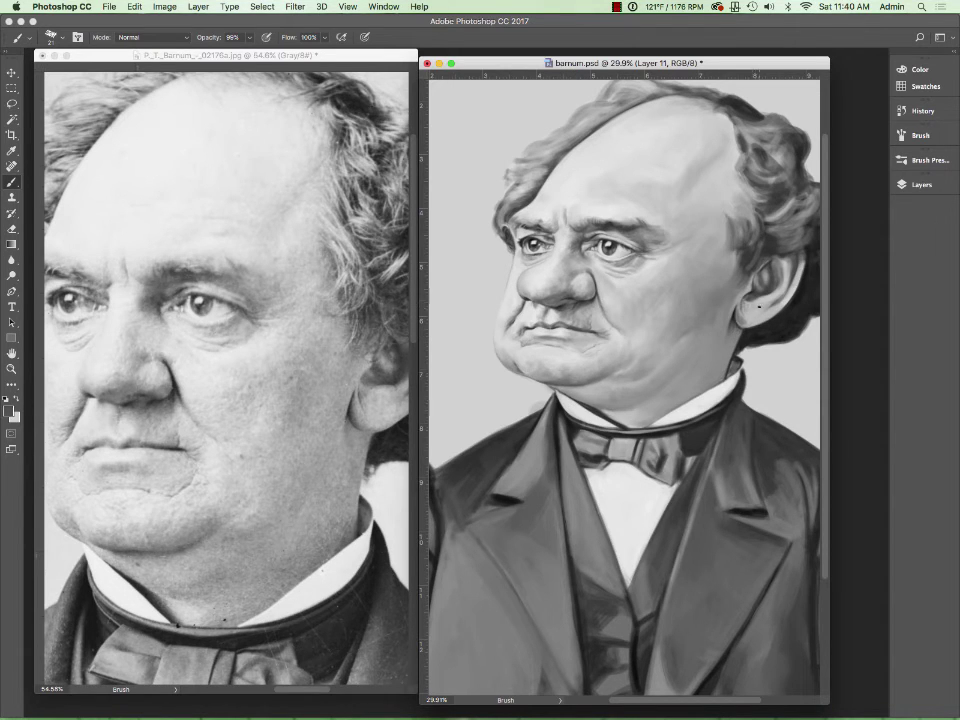
alt+click(755, 265)
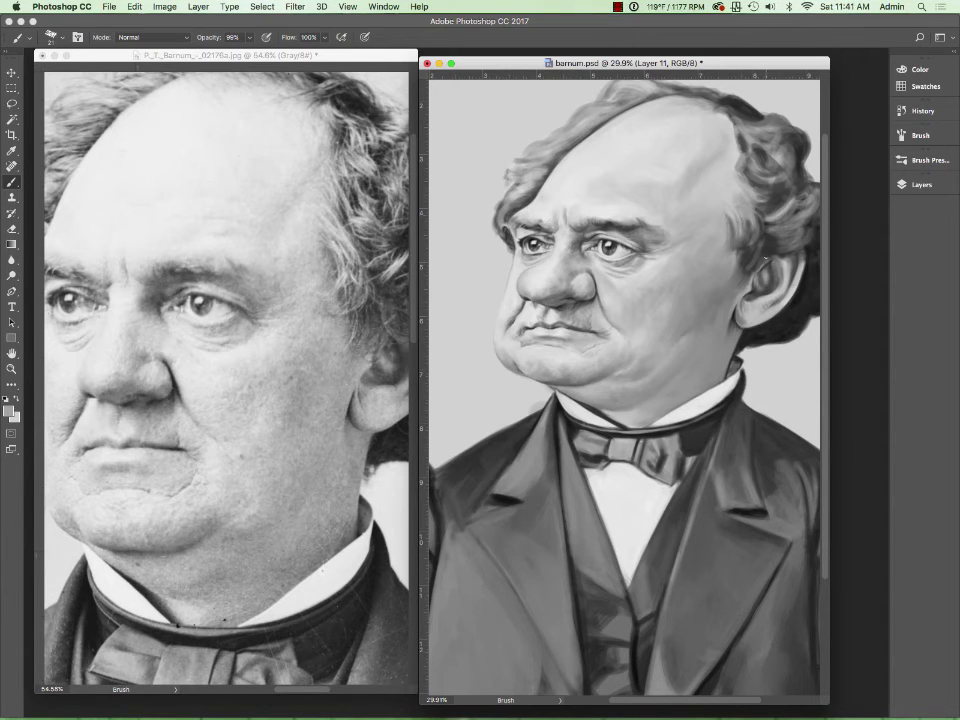
key(bracketright)
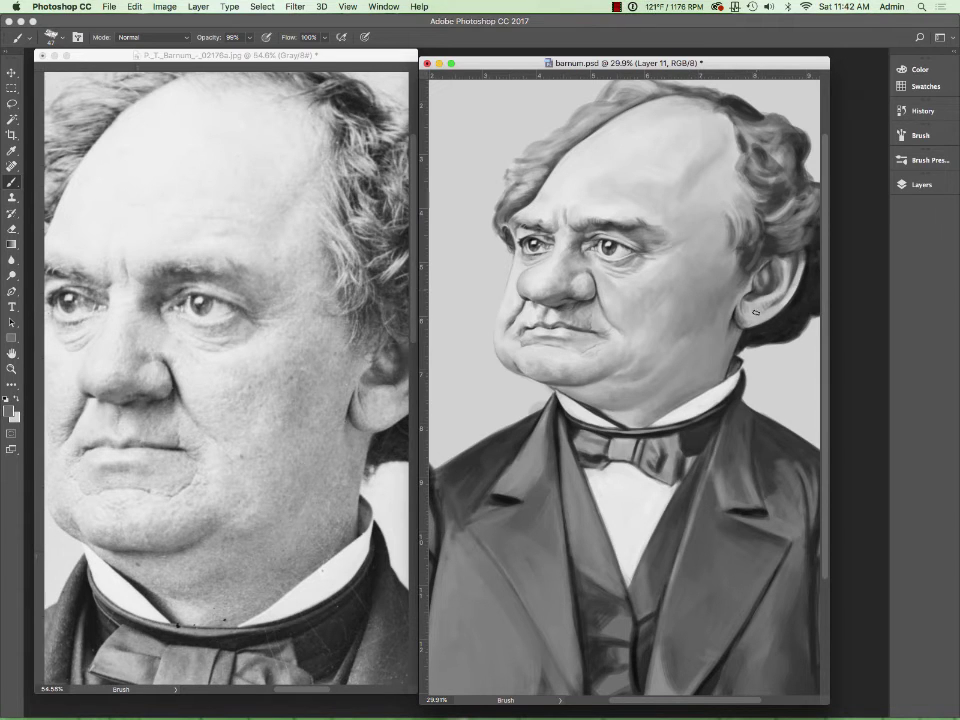
alt+click(681, 433)
key(bracketleft)
key(bracketleft)
key(bracketleft)
Sample bow tie, collar and mid greys while alternating black paint and brush sizes.
scroll(688, 444, down, 5)
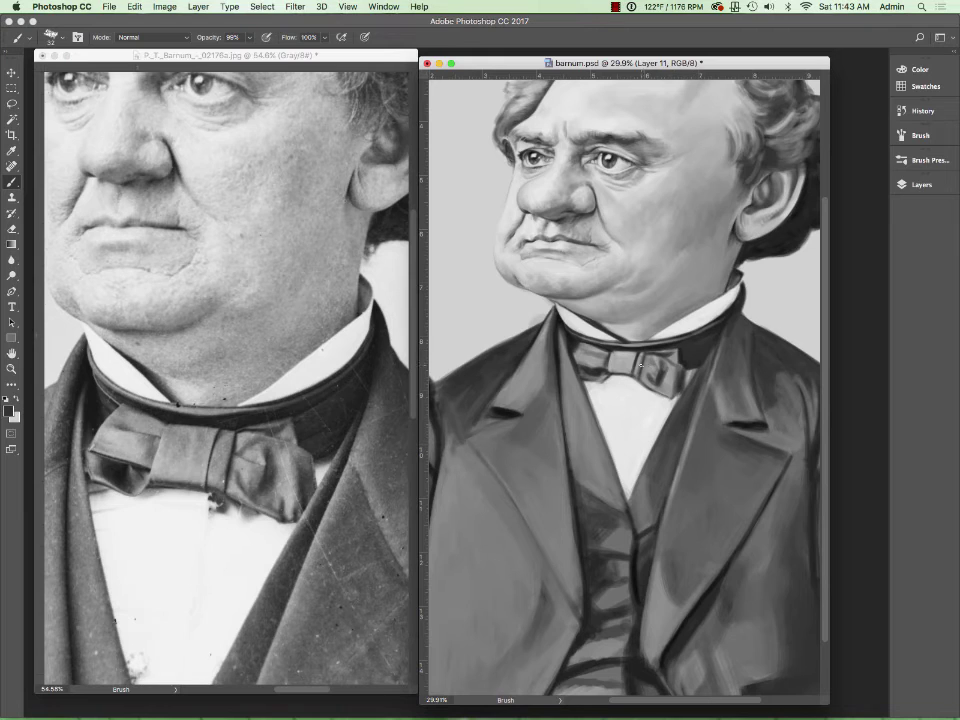
alt+click(660, 380)
alt+click(643, 343)
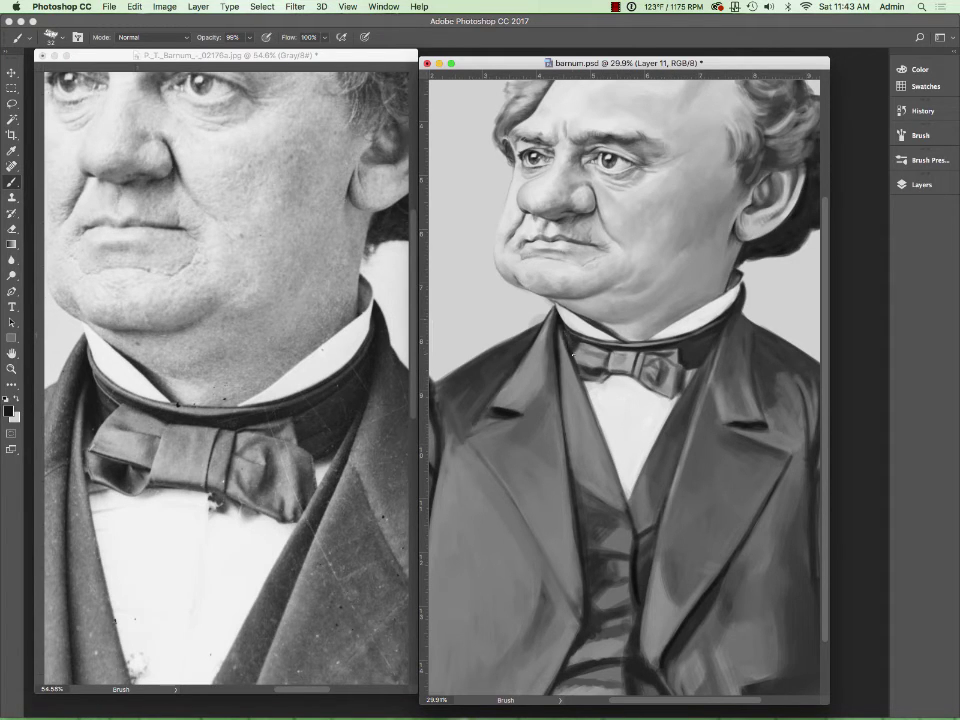
alt+click(643, 334)
key(d)
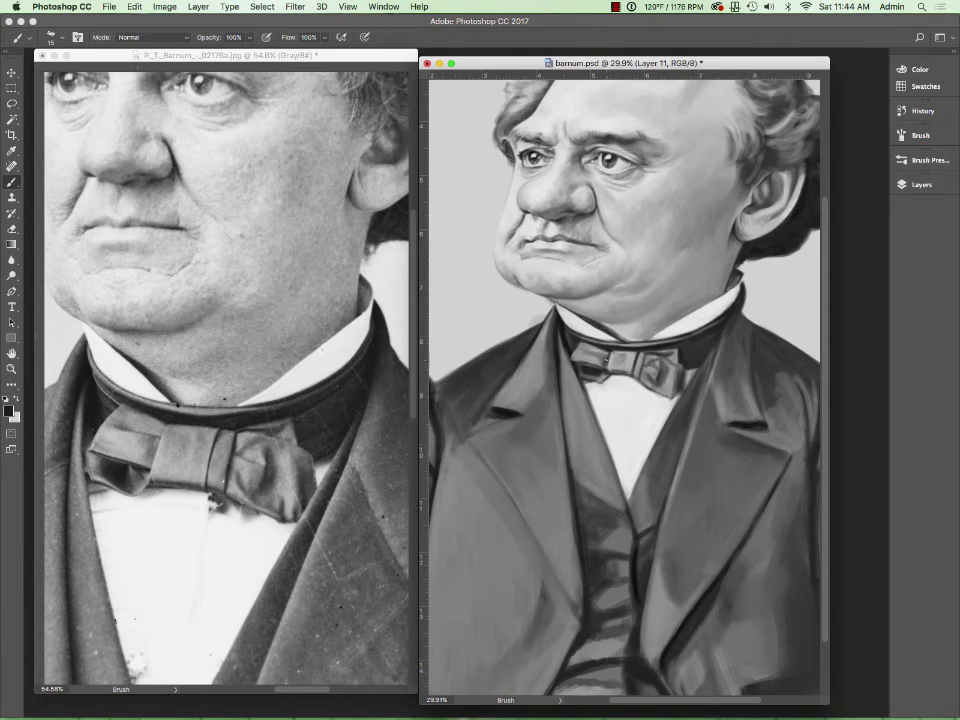
key(d)
alt+click(689, 372)
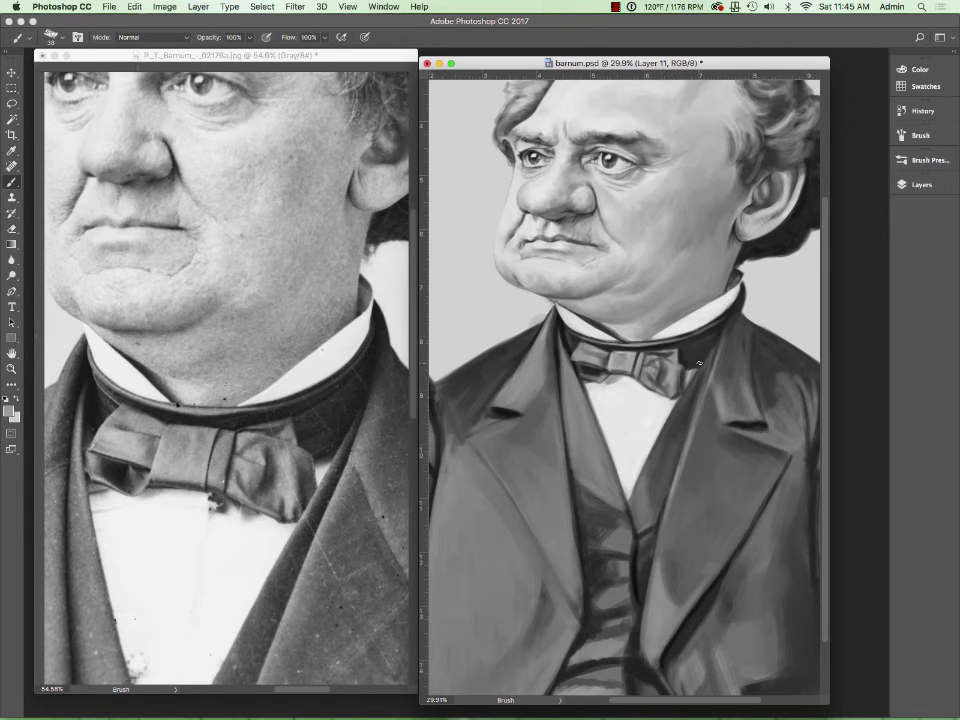
key(d)
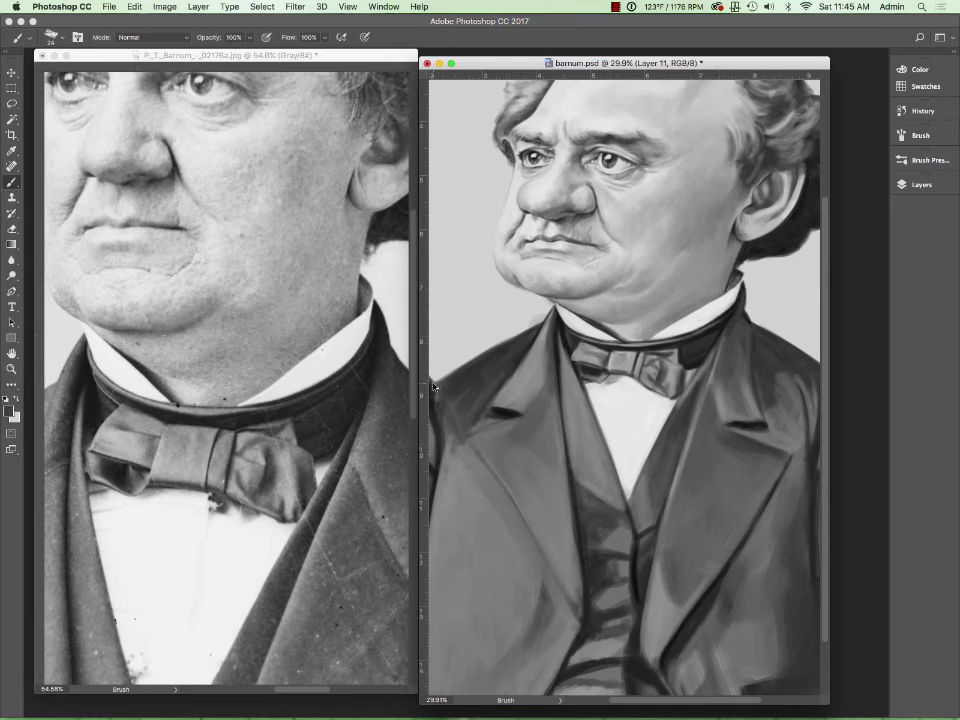
Zoom out slightly and paint a faint line along the shirt's left lapel edge.
key(z)
alt+click(698, 474)
key(b)
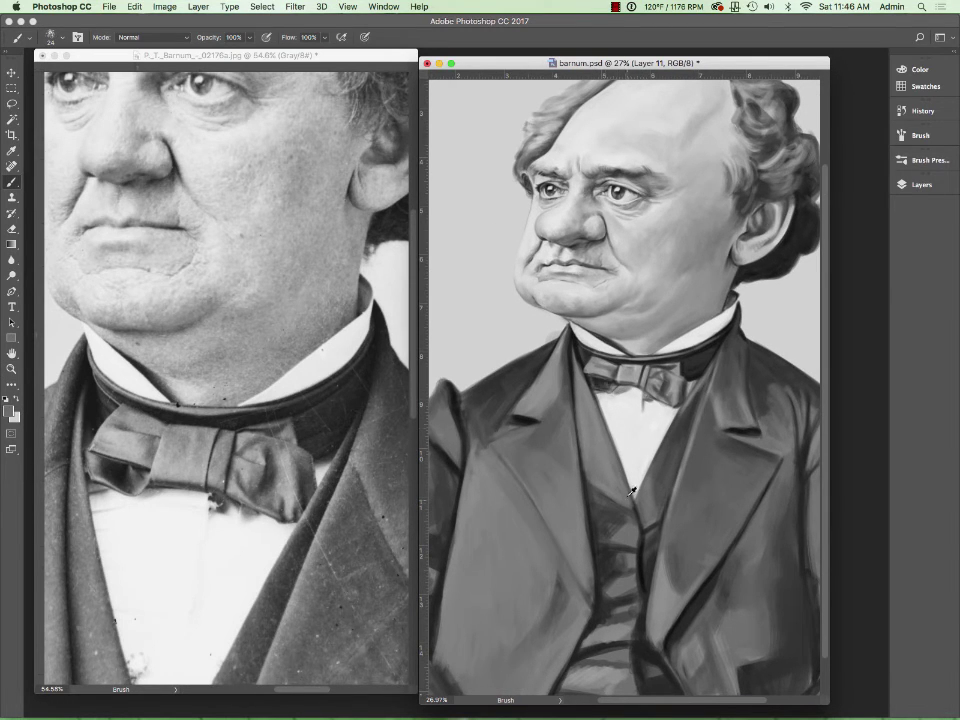
drag(577, 393, 580, 478)
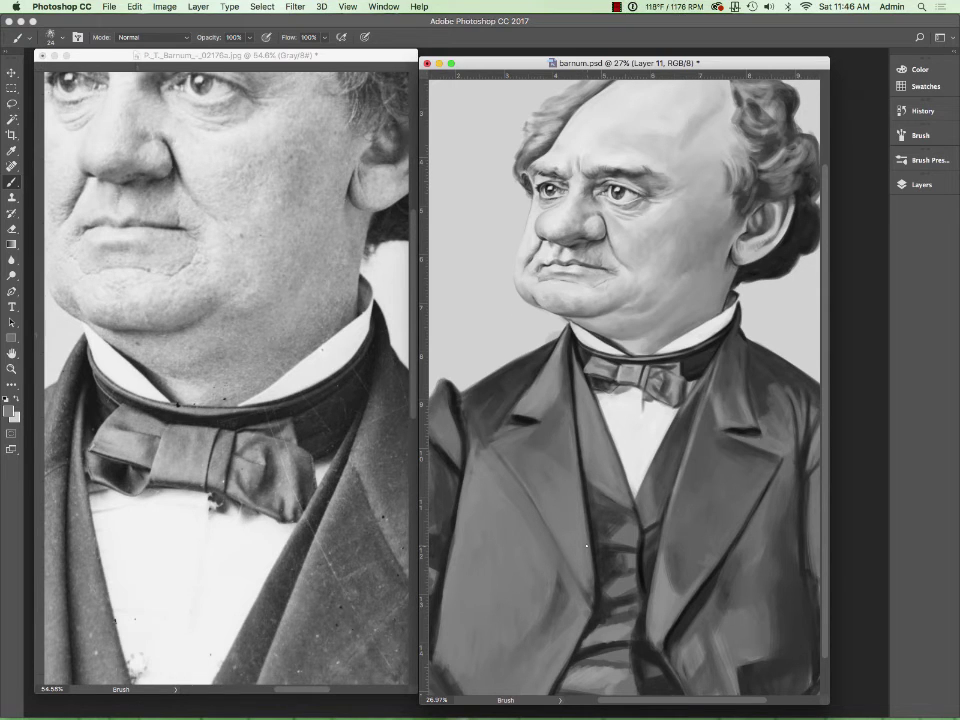
Set brush opacity to 95%, choose a different brush preset, and reset the colour to black.
key(d)
key(9)
key(5)
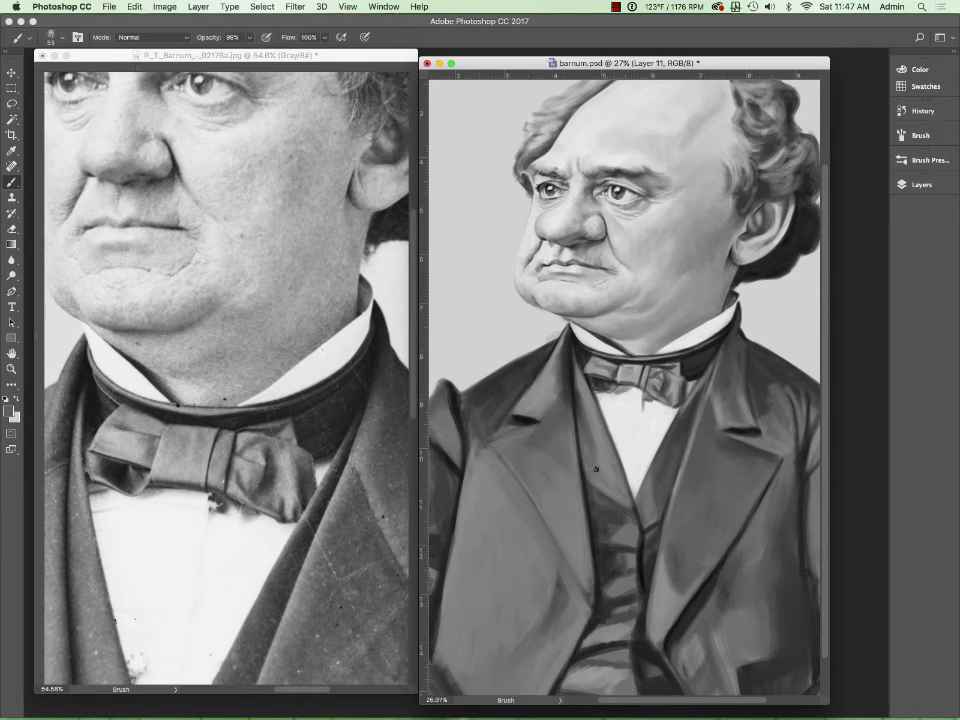
click(925, 160)
click(740, 332)
key(x)
alt+click(483, 297)
scroll(620, 380, down, 2)
scroll(225, 370, down, 10)
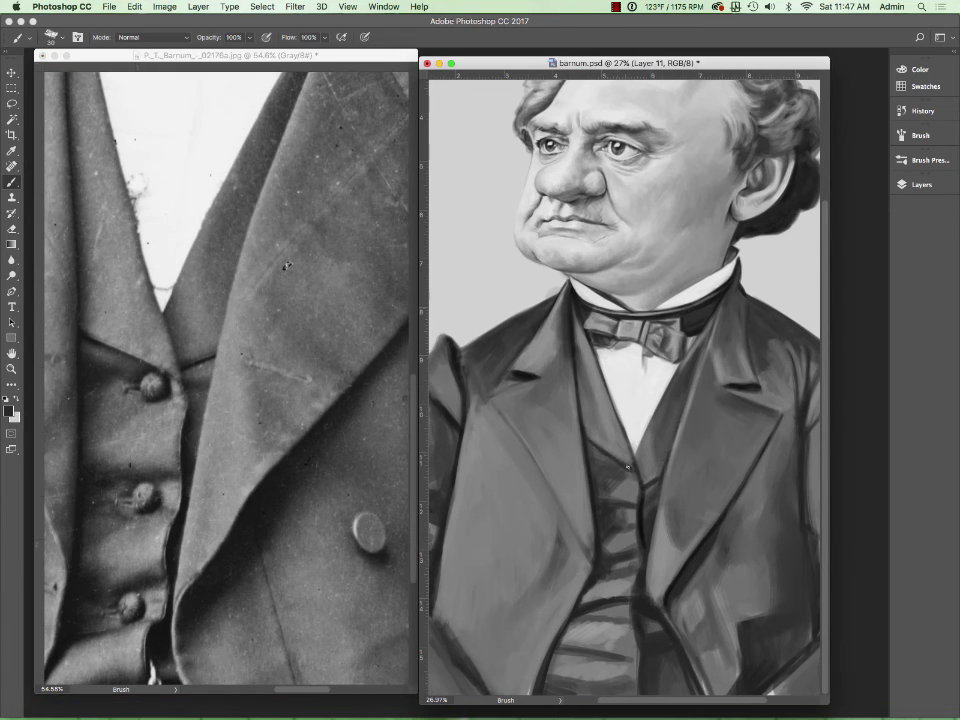
key(d)
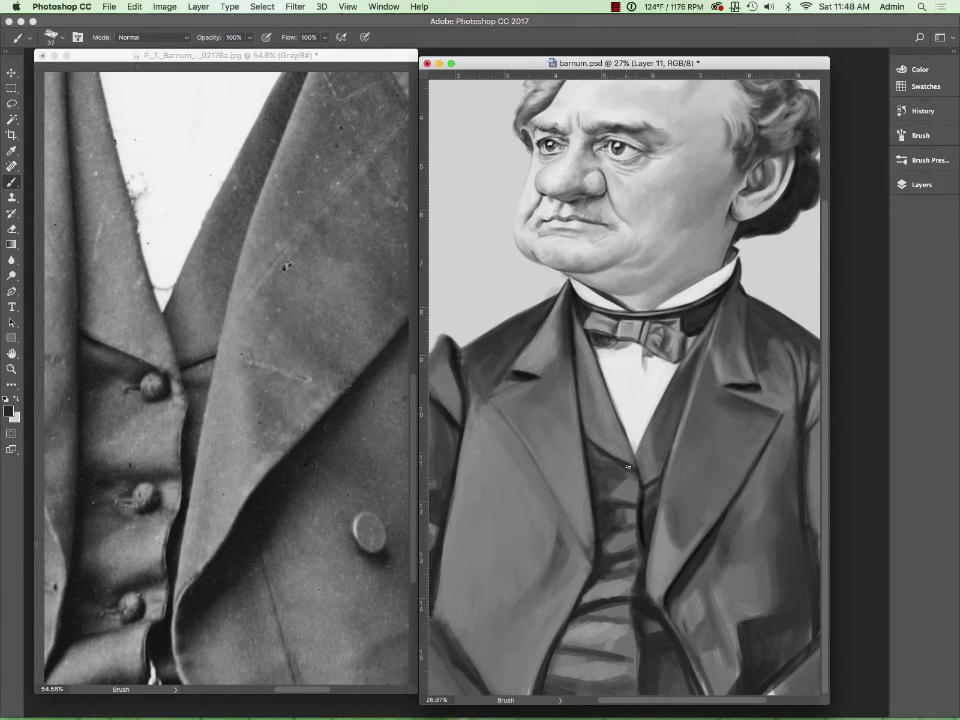
Add a new layer, return to Layer 11, and dab the top vest button with a round brush.
click(922, 184)
click(846, 703)
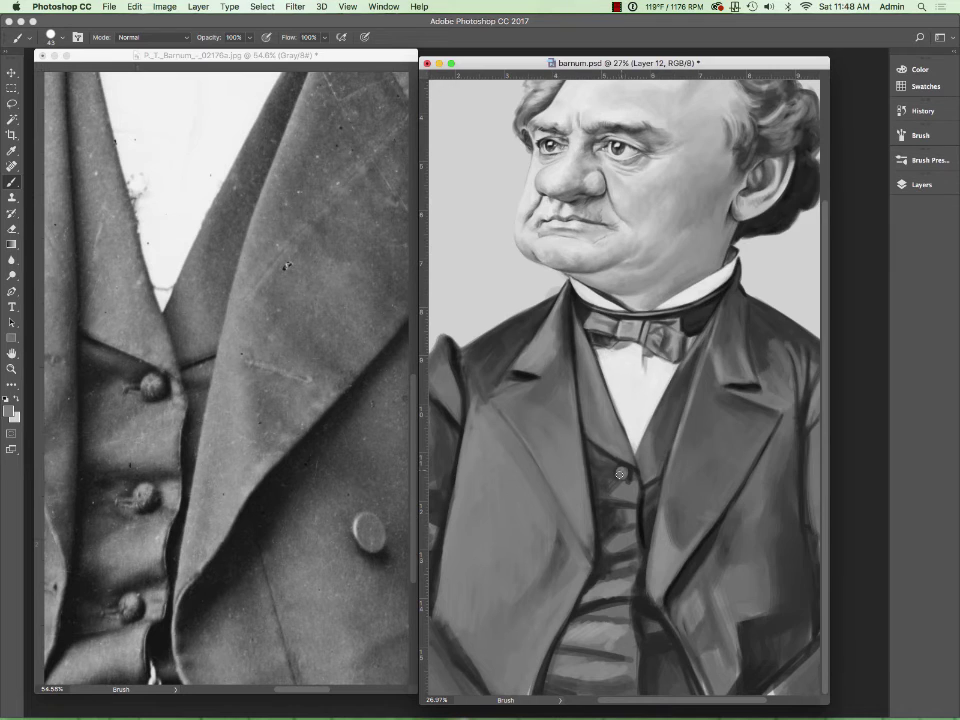
click(922, 184)
click(830, 268)
click(922, 160)
click(730, 411)
click(621, 473)
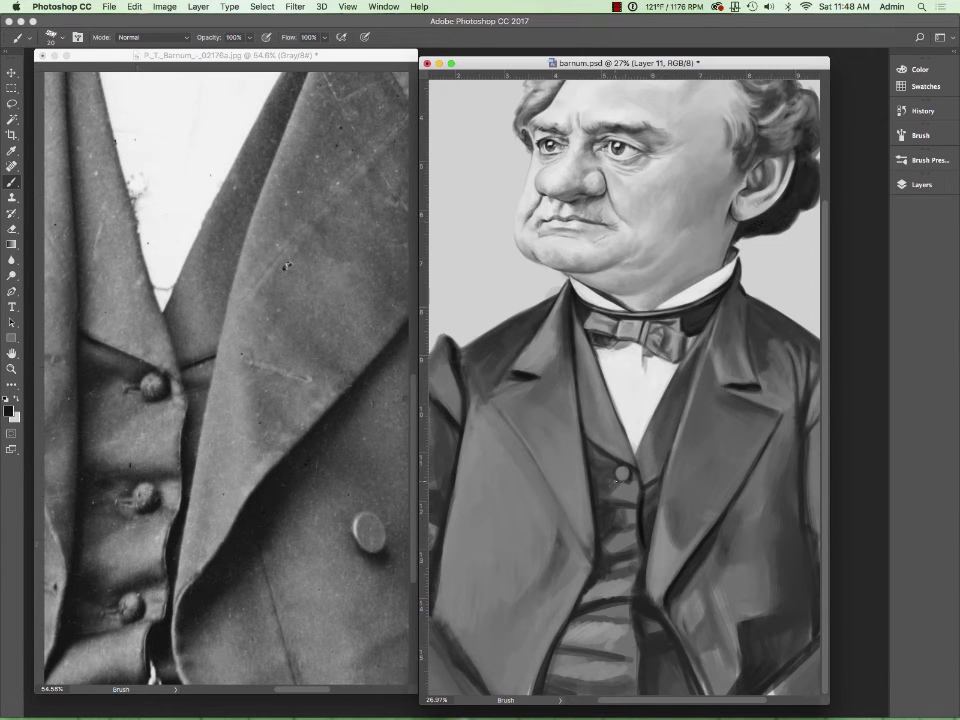
Sample background and vest greys and set brush opacity to 98%.
alt+click(453, 354)
alt+click(581, 405)
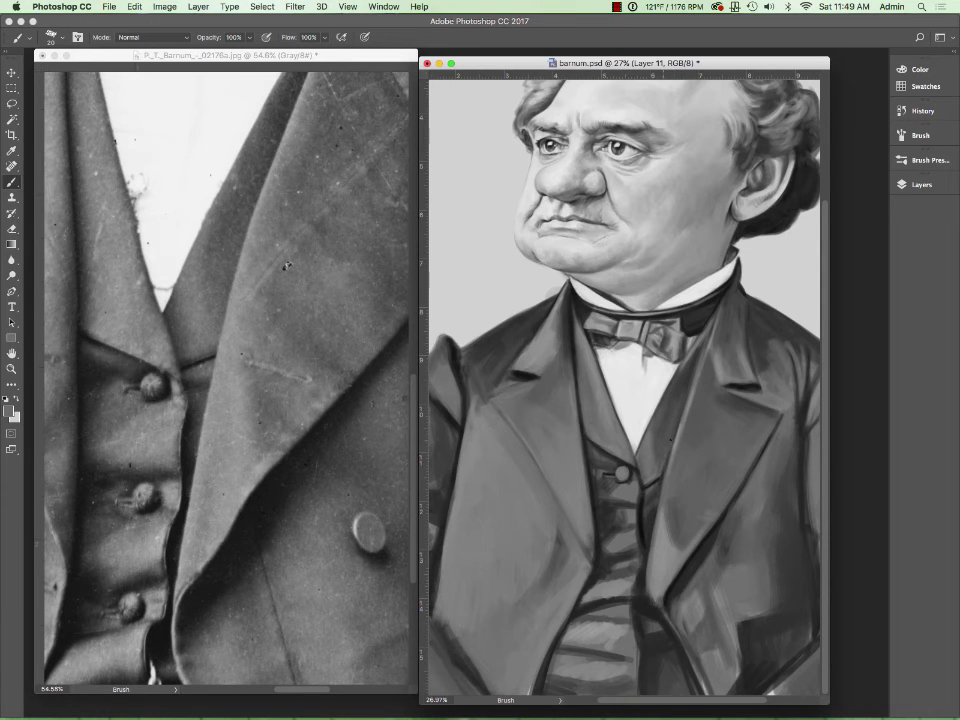
key(9)
key(5)
key(9)
key(8)
alt+click(677, 570)
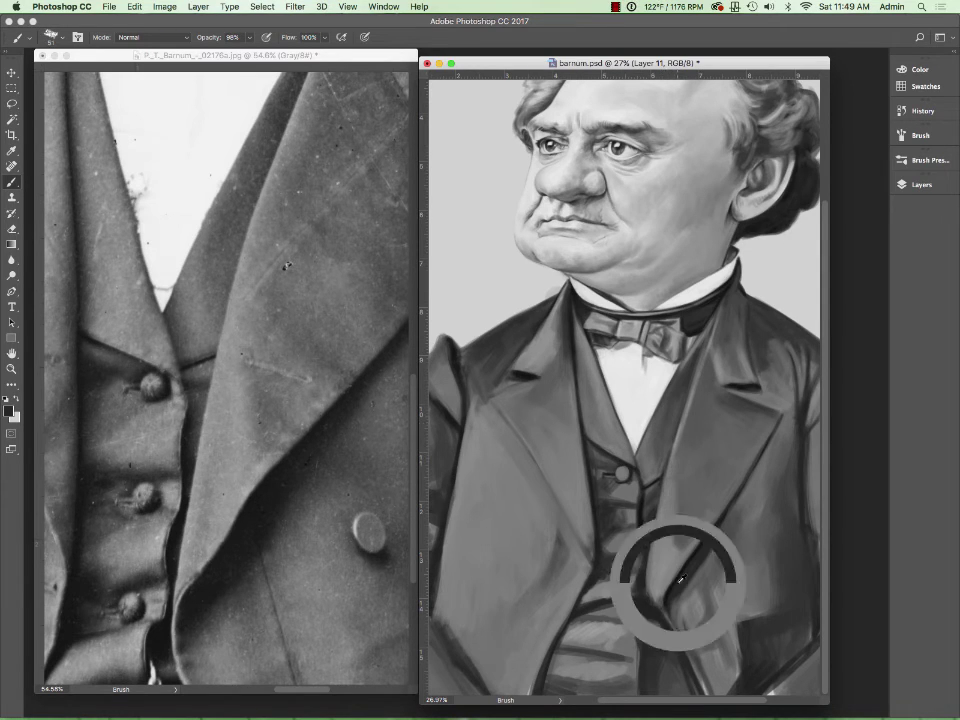
Save the painting, fit the whole reference photo on screen, and switch back to the caricature.
key(z)
alt+click(780, 616)
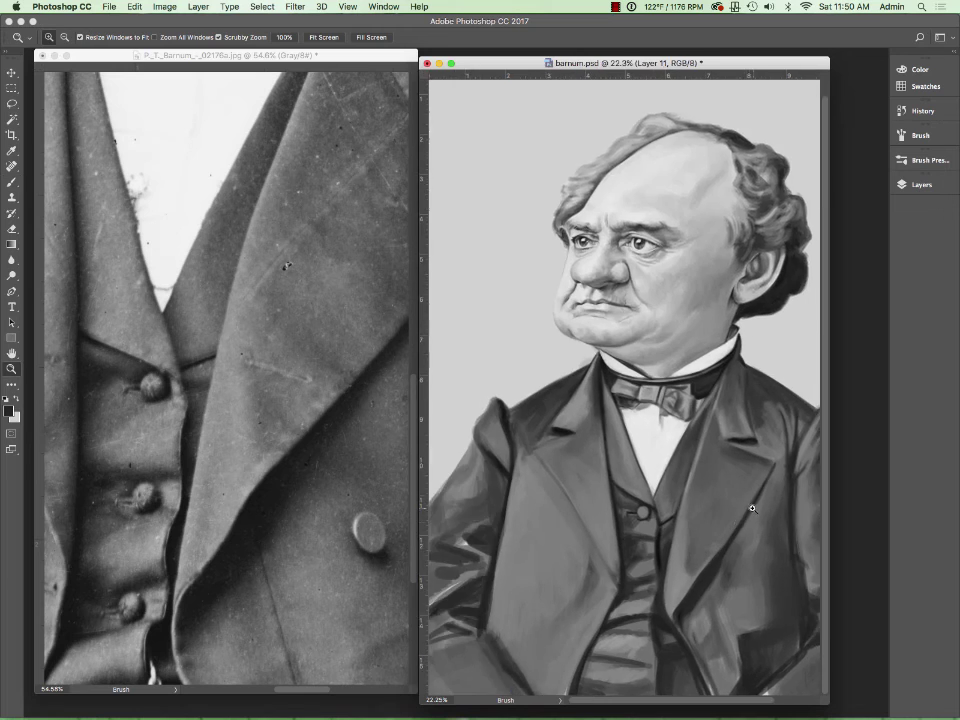
key(ctrl+s)
key(ctrl+Tab)
key(ctrl+0)
key(b)
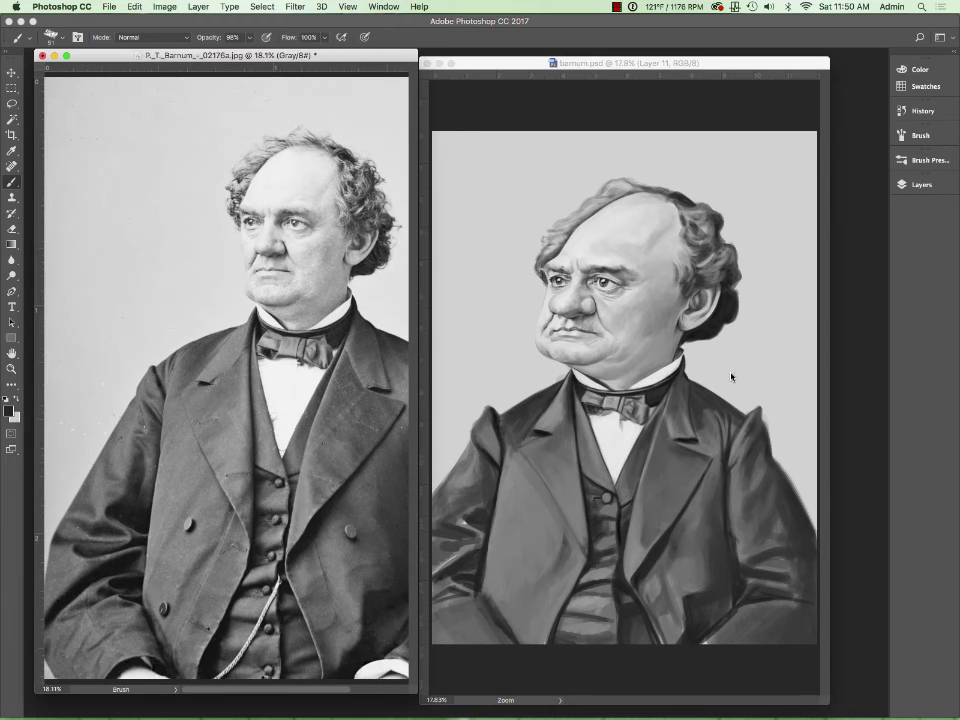
key(ctrl+Tab)
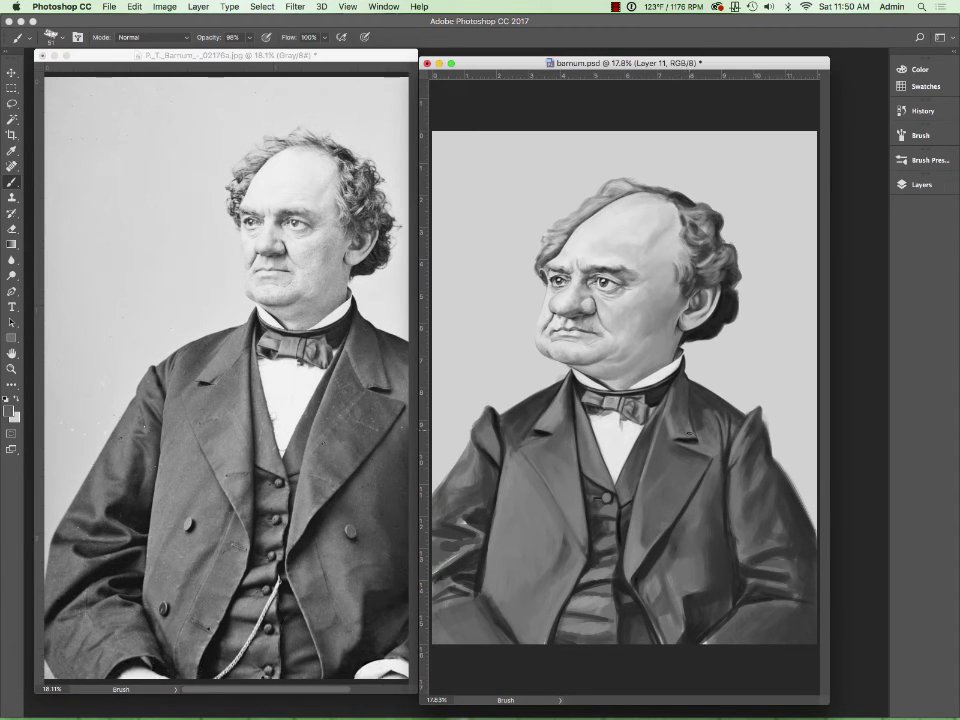
Smooth and lighten the left lapel with greys sampled from it.
drag(688, 389, 689, 407)
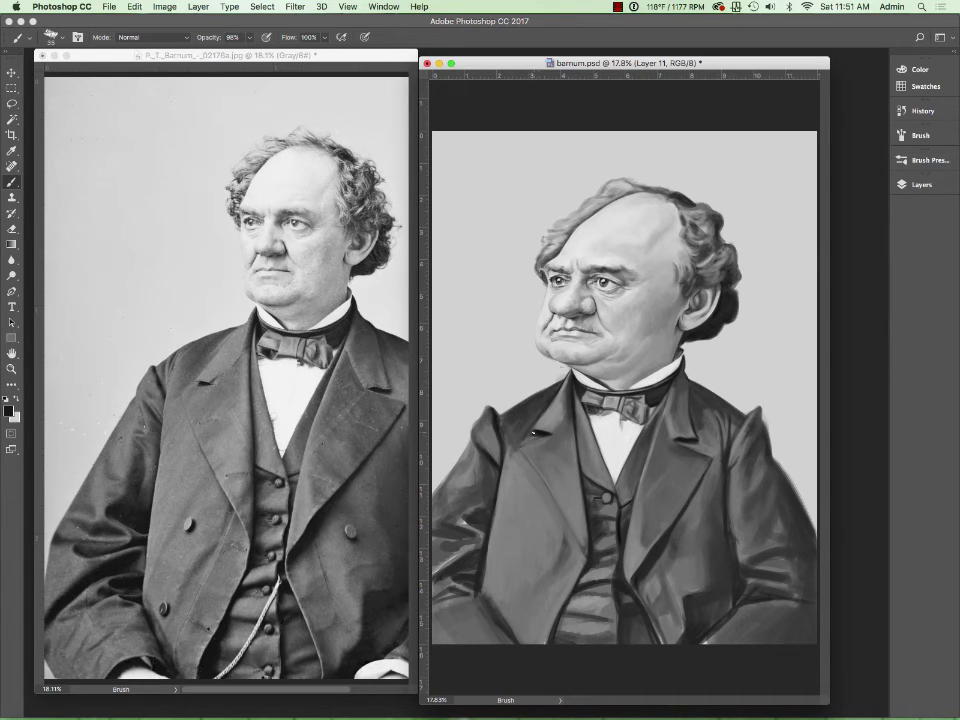
alt+click(541, 415)
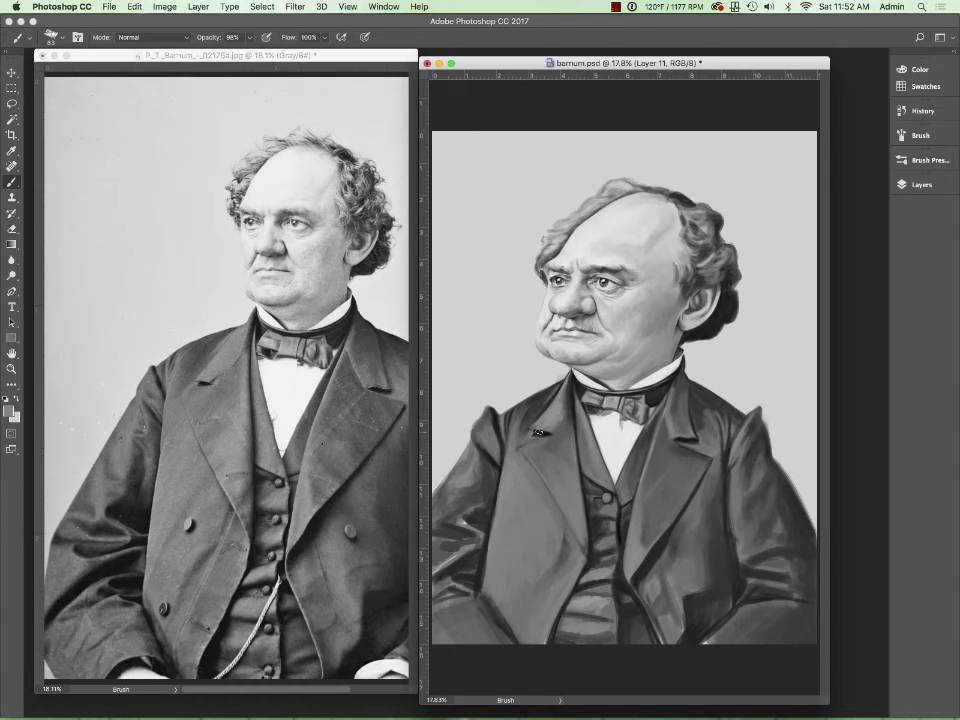
alt+click(546, 424)
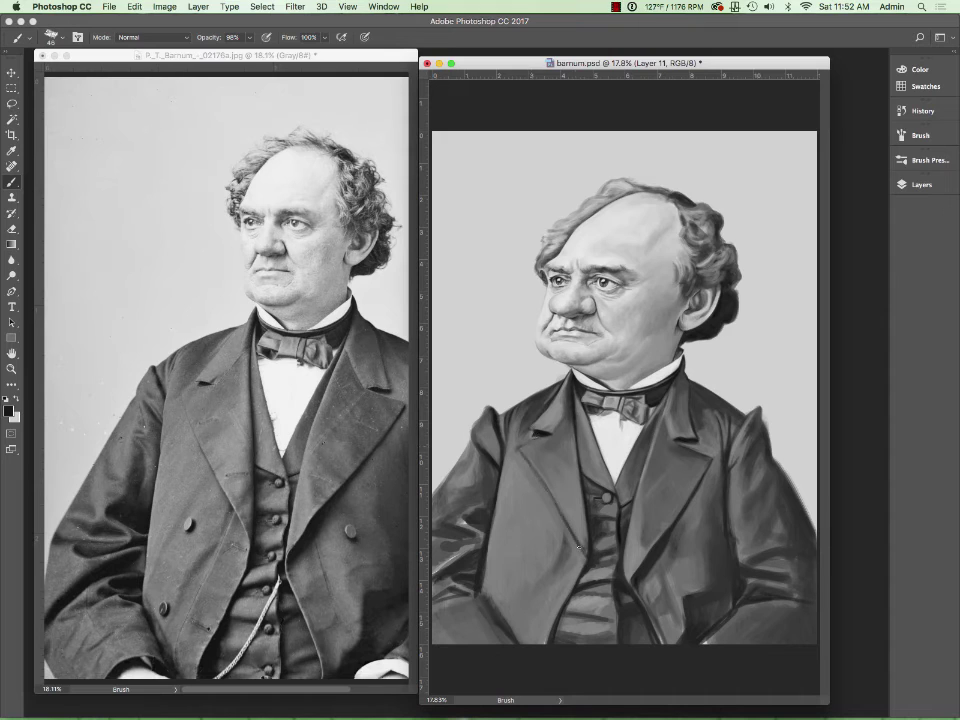
mouse_move(533, 440)
mouse_down()
mouse_move(569, 458)
mouse_move(562, 400)
mouse_up()
Sample coat shades, enlarge the brush to about 34 px, add empty Layer 12, and reselect Layer 11.
alt+click(562, 380)
alt+click(554, 408)
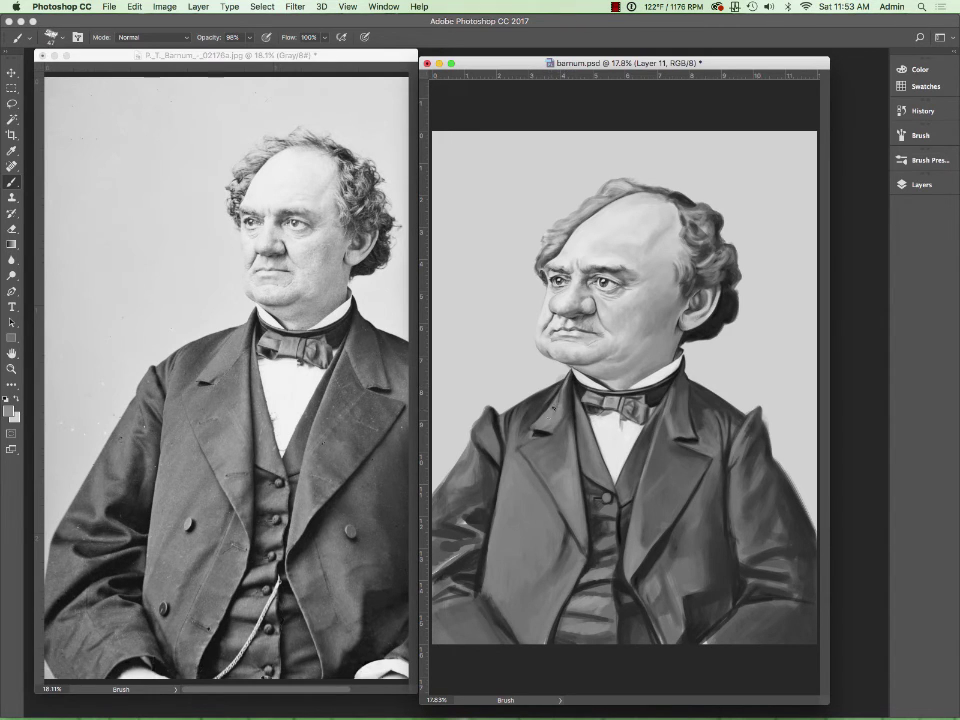
alt+click(683, 432)
drag(642, 430, 665, 430)
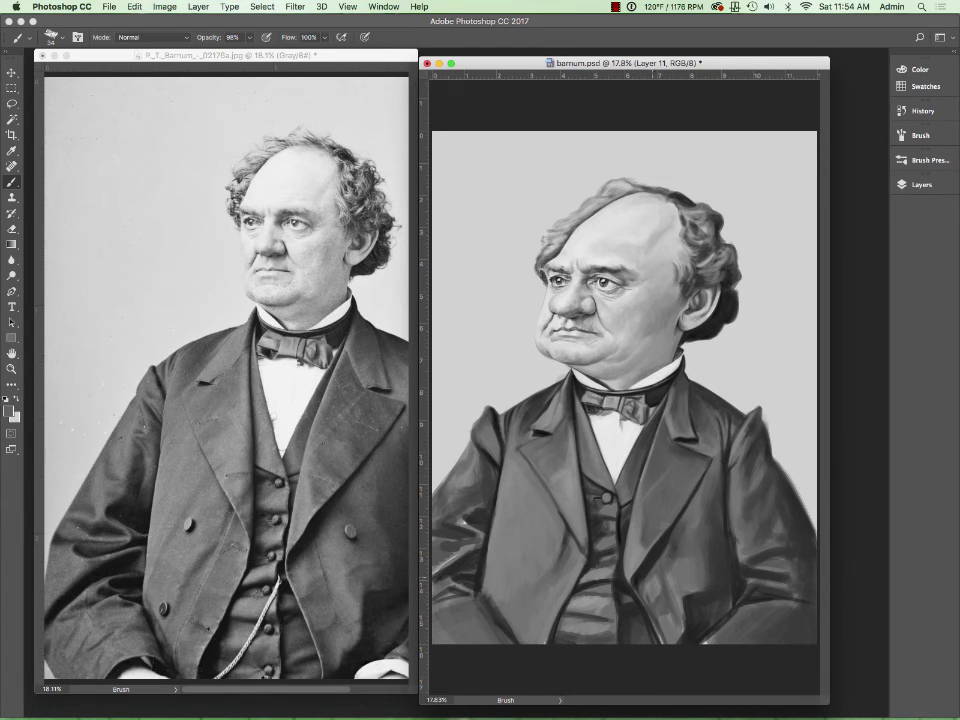
key(ctrl+shift+alt+n)
click(813, 292)
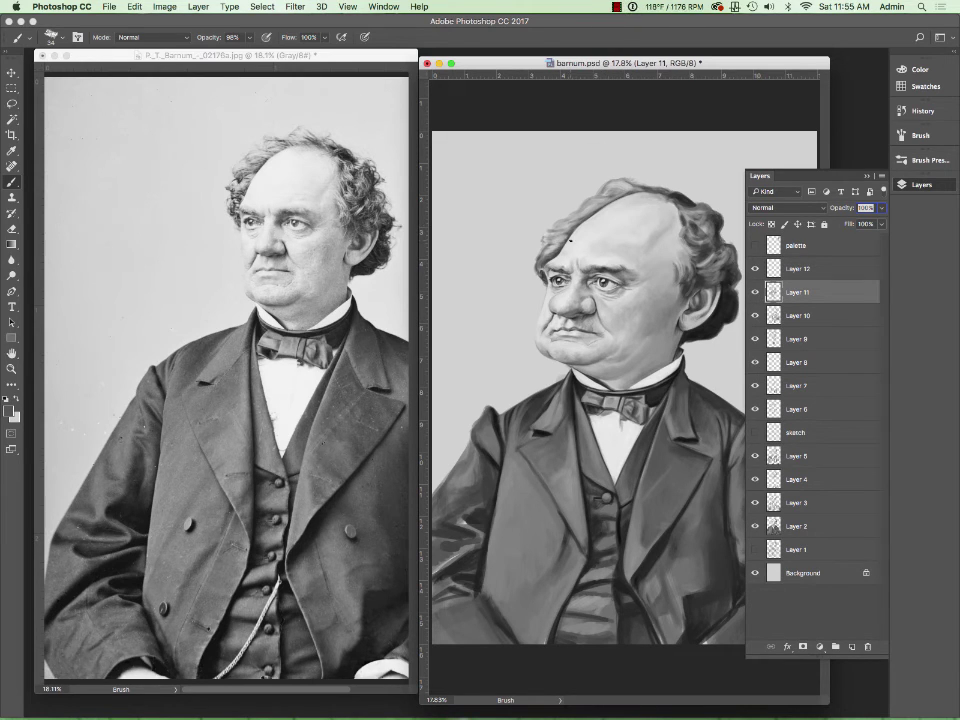
Size the brush to about 43 px at 100% opacity with near-black #262626 as the colour.
drag(579, 407, 600, 407)
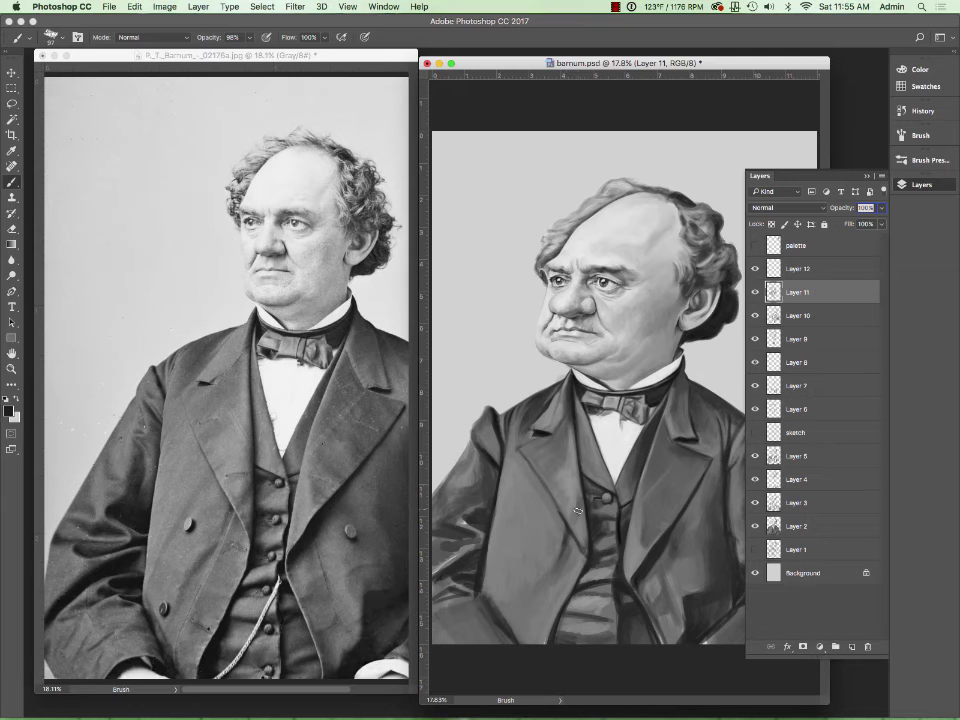
drag(583, 540, 556, 540)
key(0)
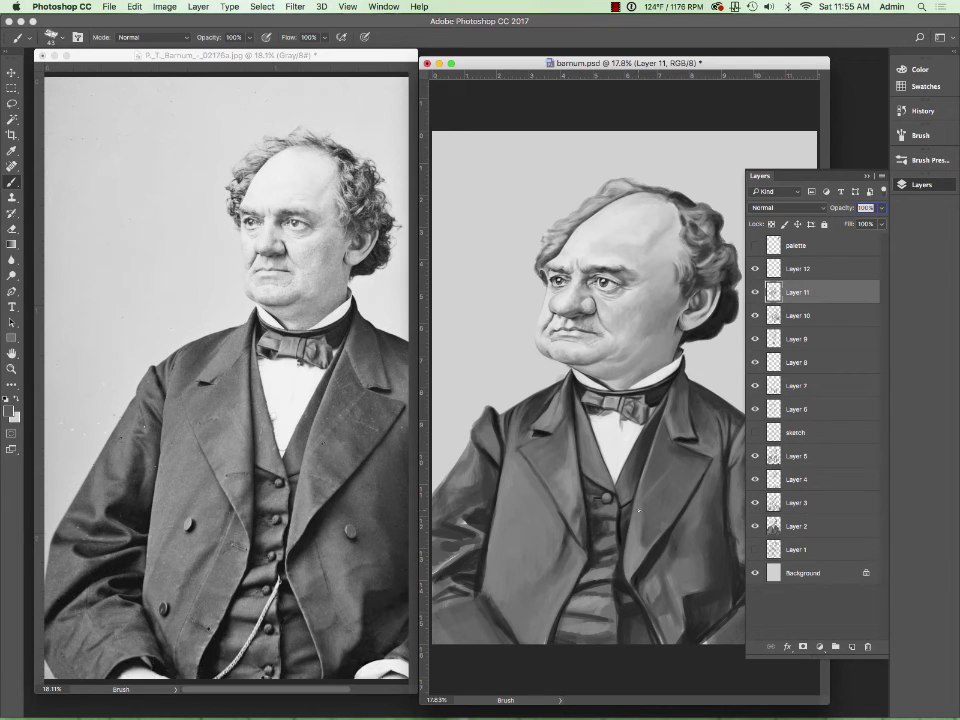
key(F7)
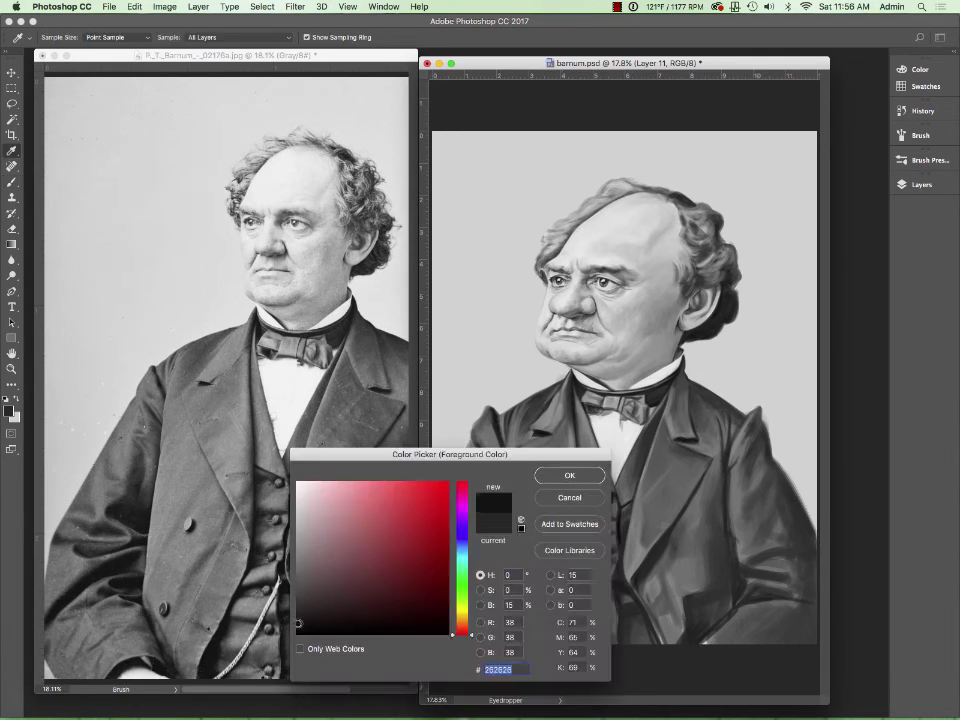
key(Return)
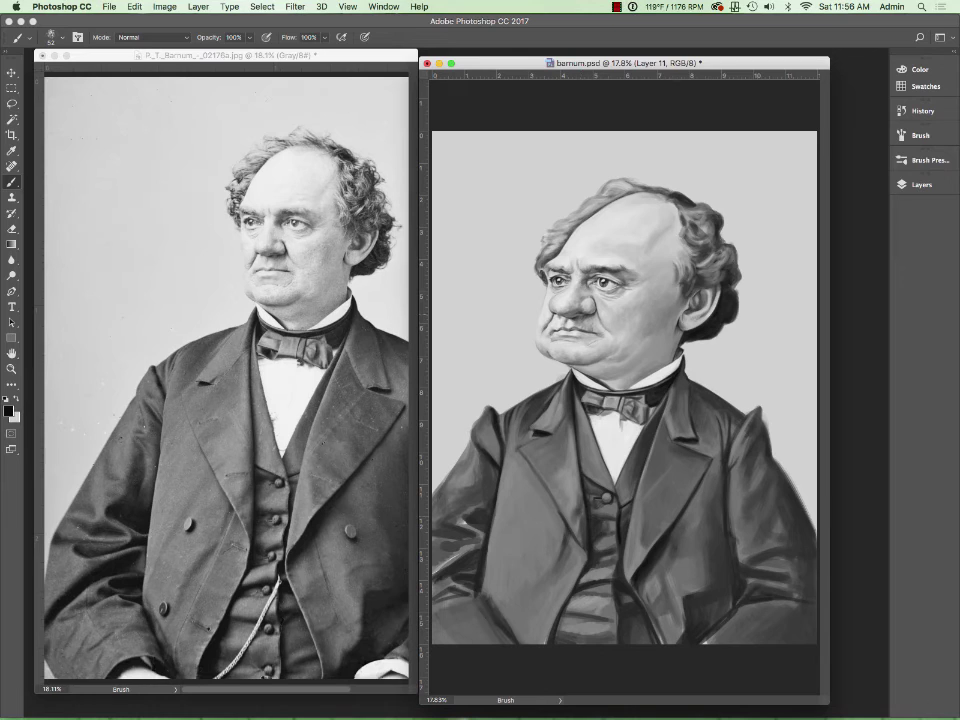
Save, repaint the top of the hair, and add light strokes along the coat's left edge.
alt+click(456, 432)
key(super+s)
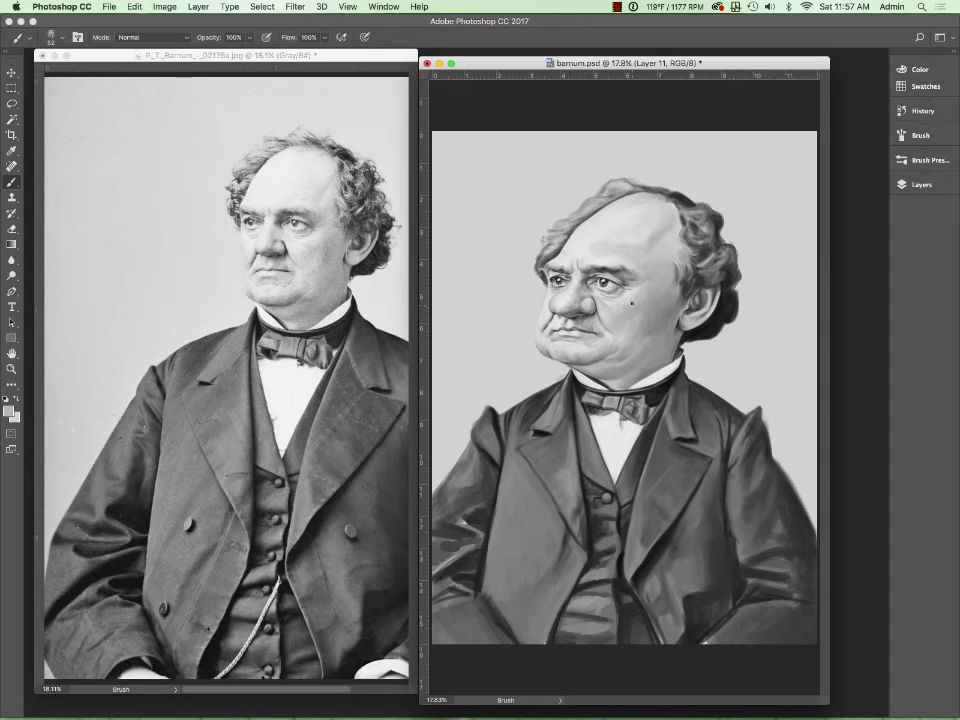
drag(646, 188, 600, 176)
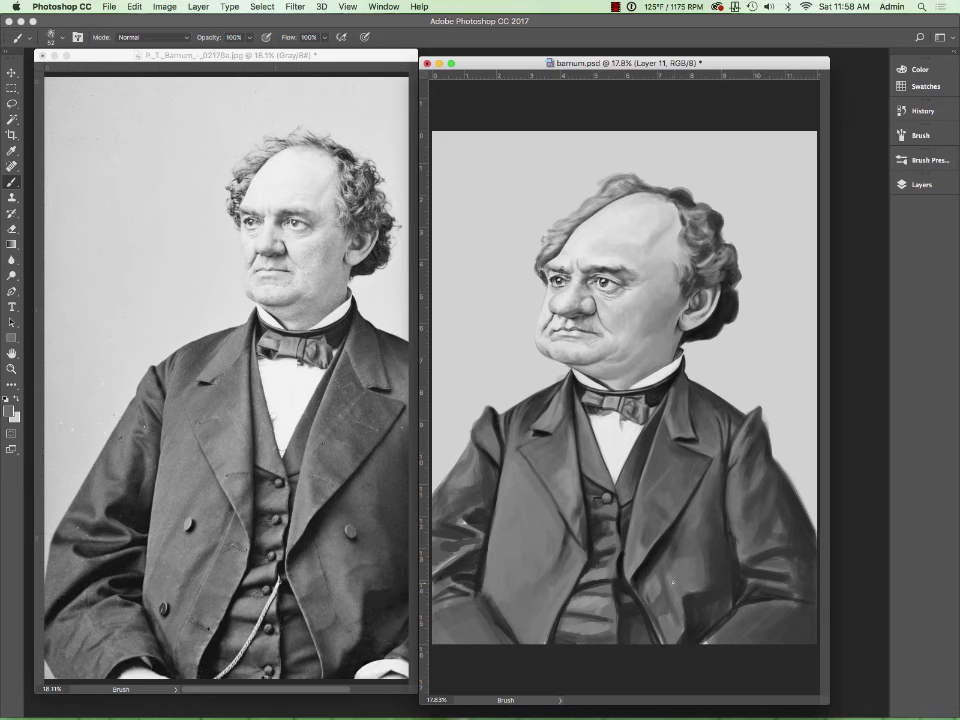
key(d)
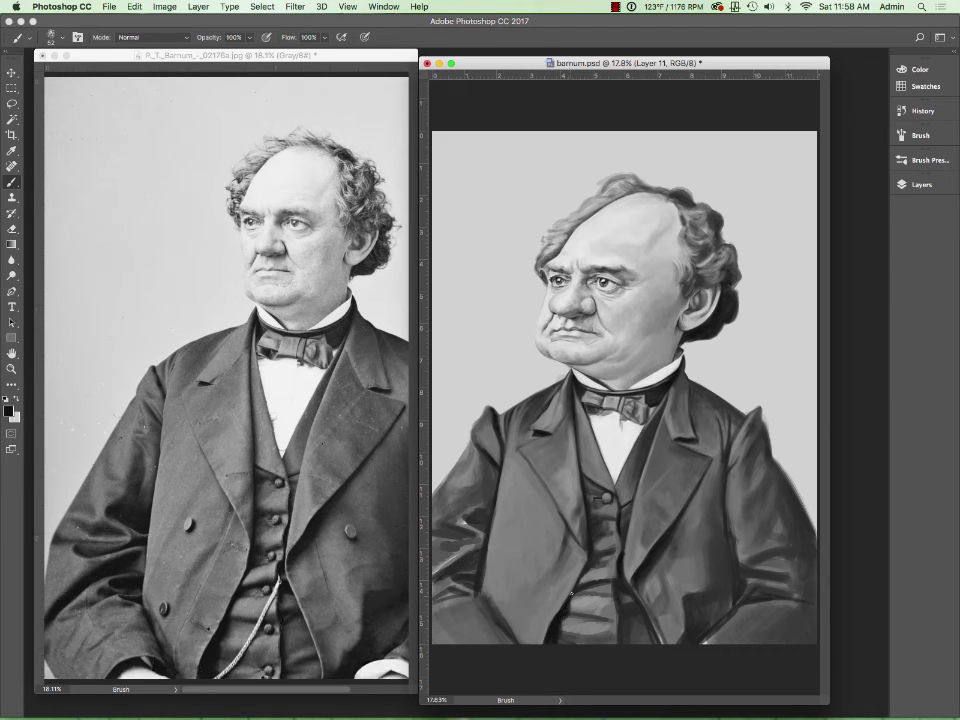
key(x)
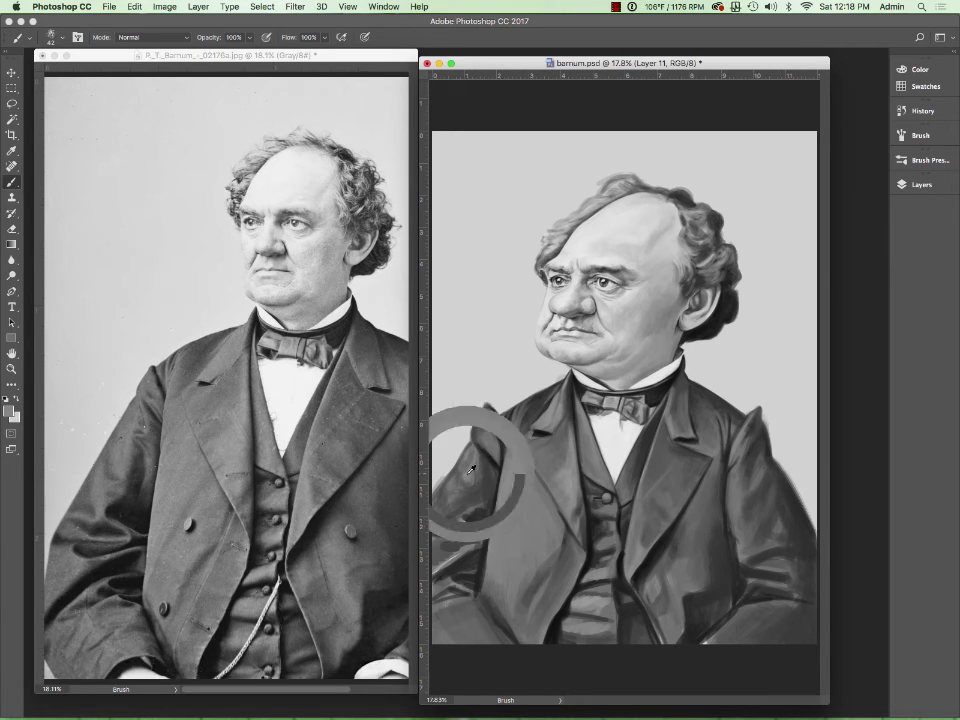
drag(460, 495, 439, 513)
key(x)
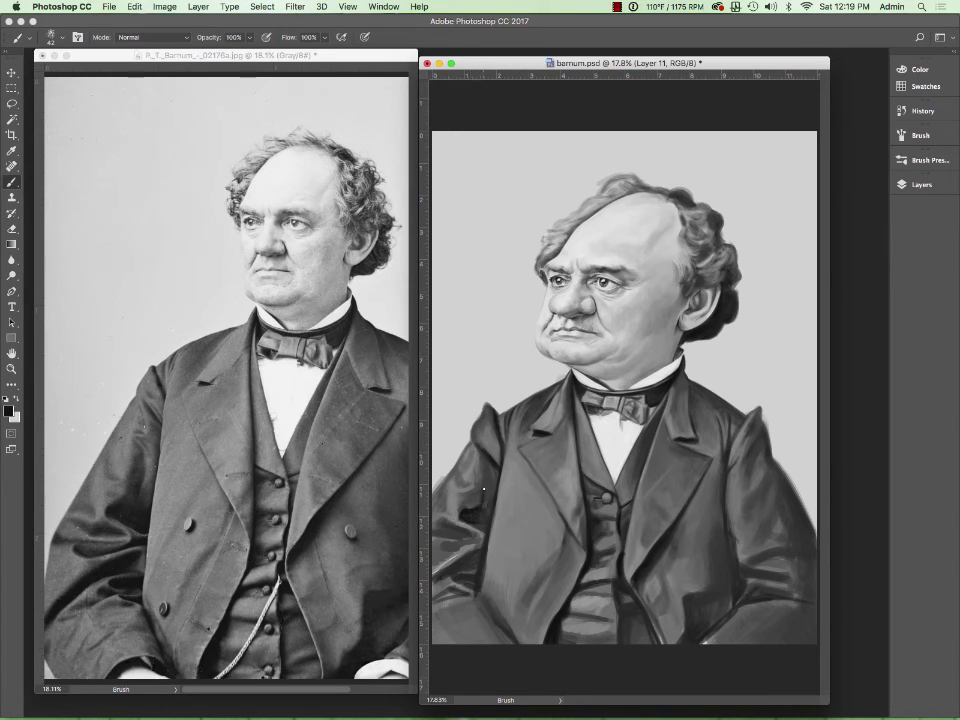
alt+click(481, 482)
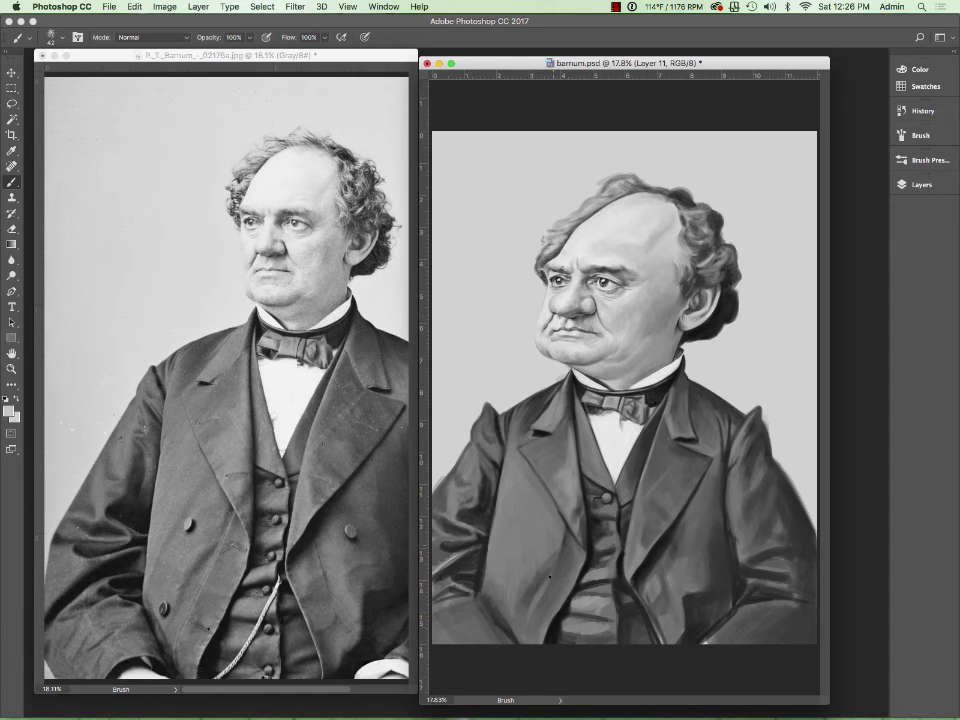
Shrink the brush to about 29 px and darken the right jacket shoulder against the reference.
key(bracketright)
key(bracketright)
key(bracketright)
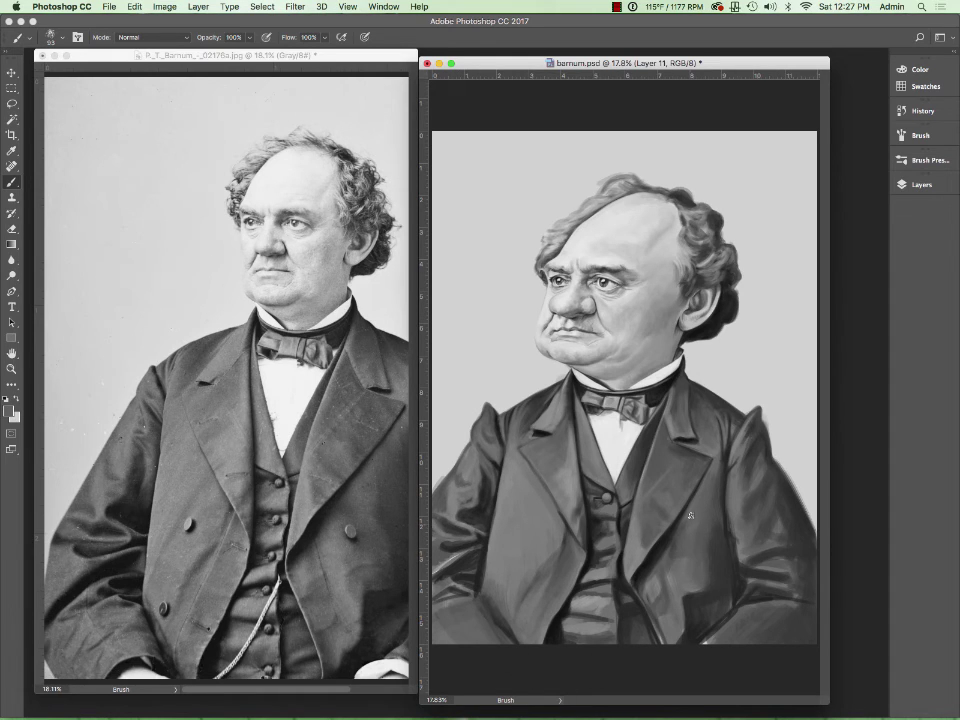
mouse_move(690, 515)
mouse_down()
mouse_move(643, 460)
mouse_move(658, 408)
mouse_up()
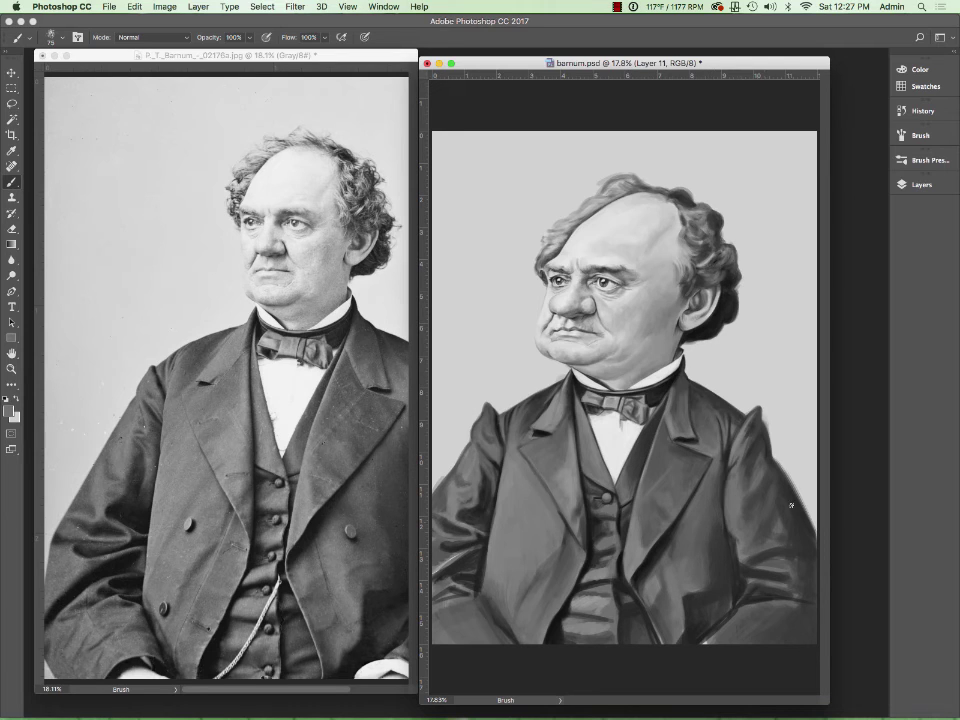
drag(300, 400, 180, 400)
drag(750, 432, 803, 455)
Add another dark stroke on the right shoulder, resize the brush to about 64 px, and save.
drag(552, 340, 548, 335)
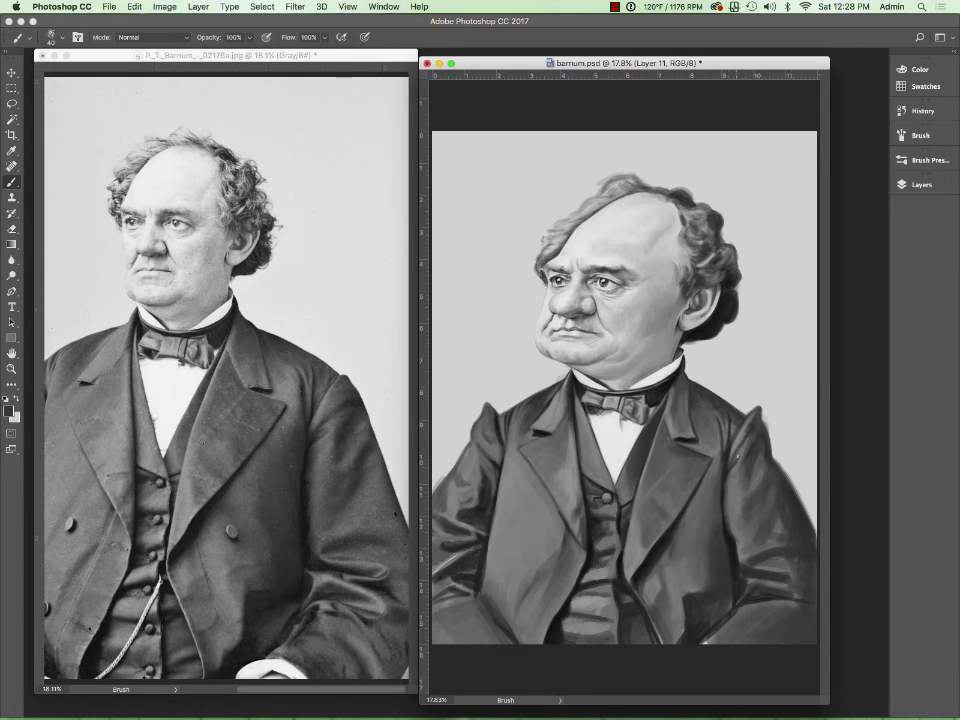
drag(786, 471, 812, 505)
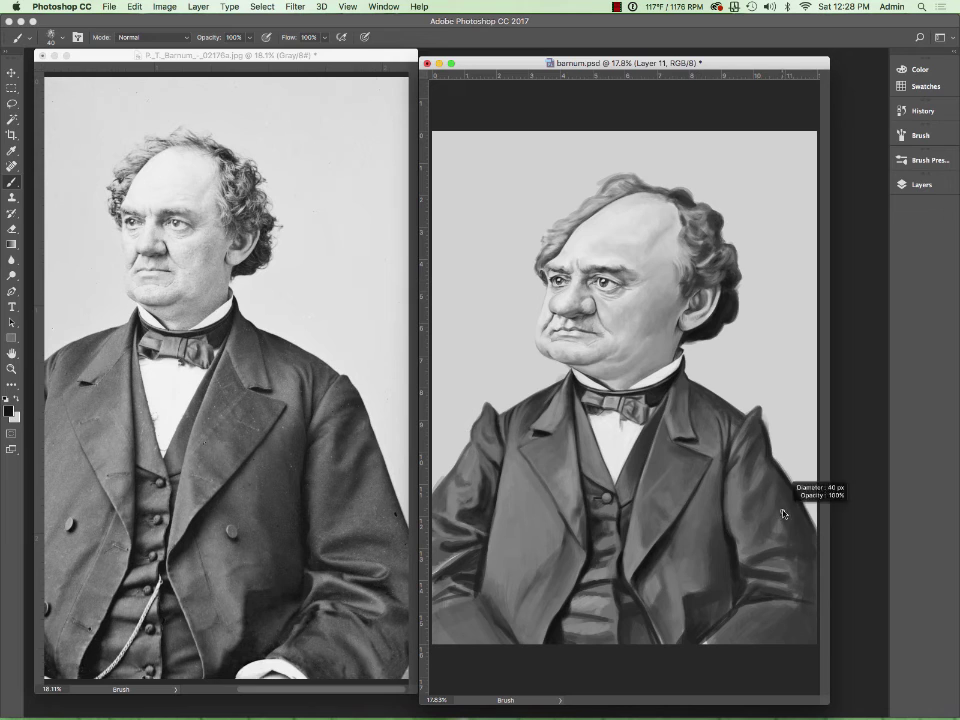
drag(592, 378, 575, 366)
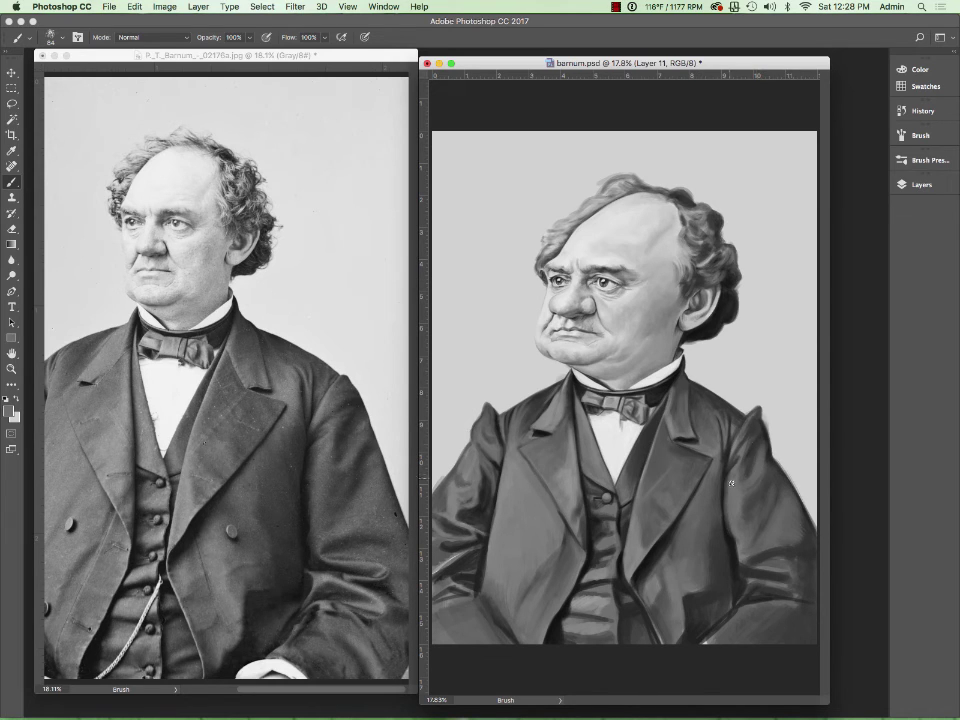
drag(301, 467, 376, 467)
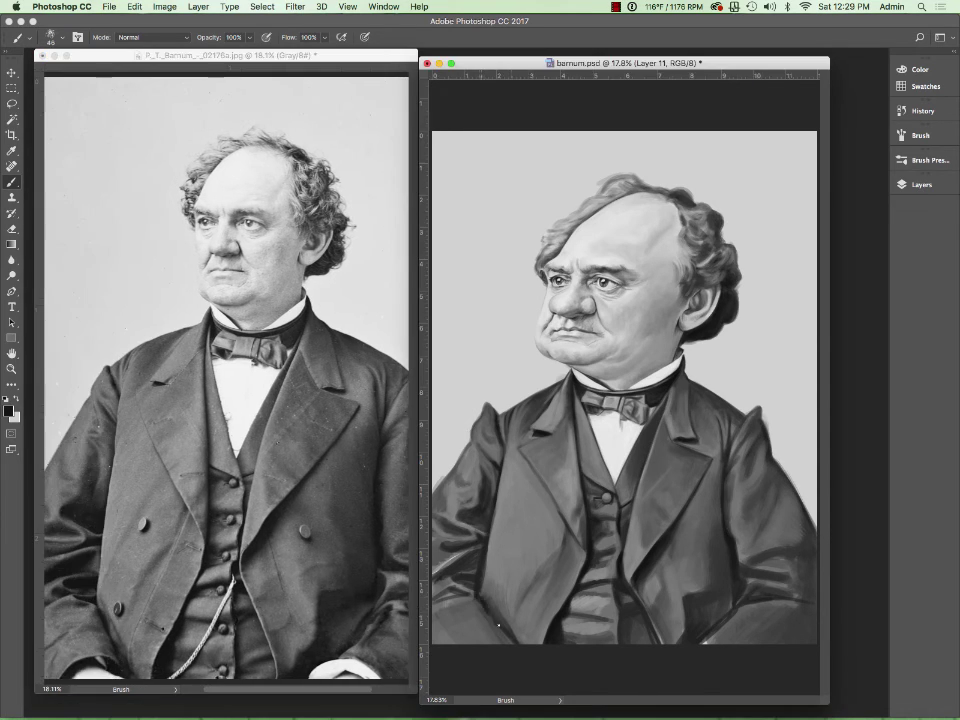
key(ctrl+s)
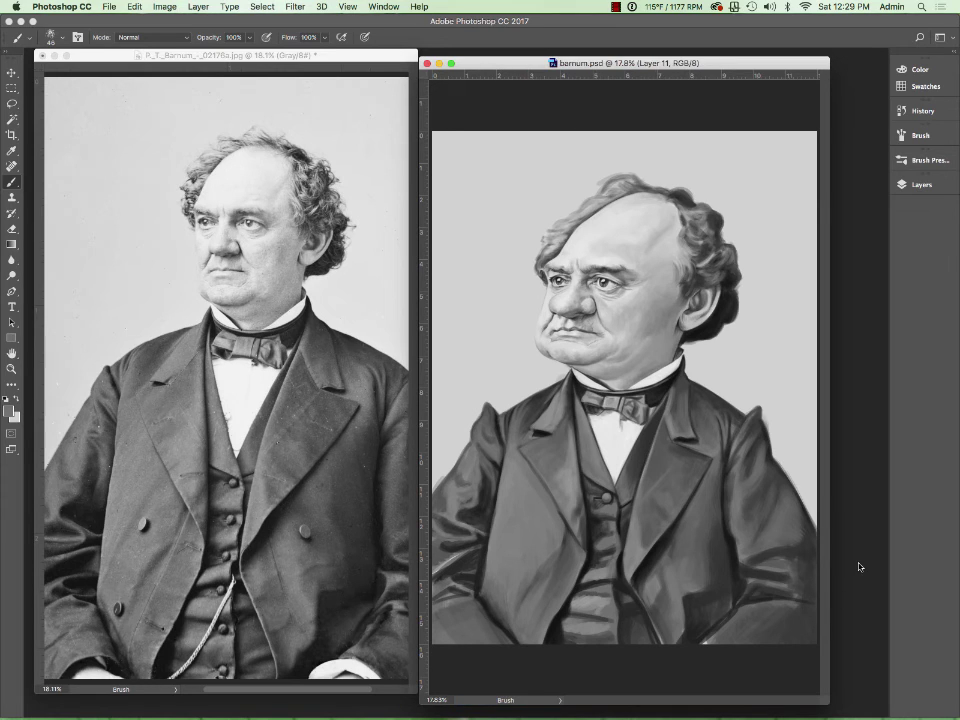
Paint a black stroke on the coat with a 37 px brush, then set it to about 42 px.
key(x)
drag(750, 567, 740, 567)
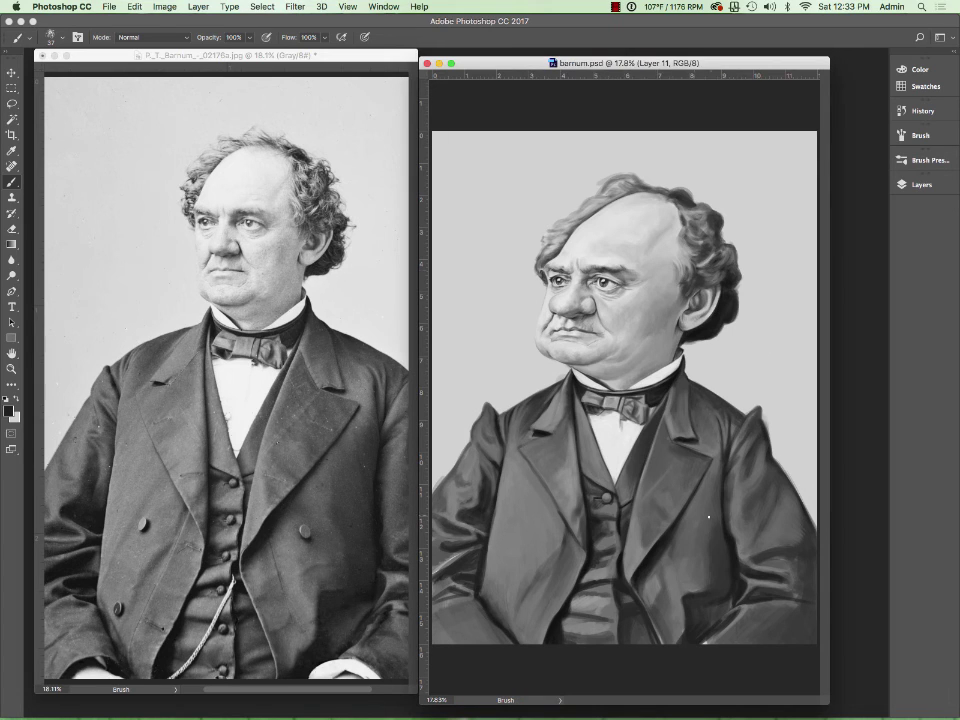
drag(708, 517, 726, 542)
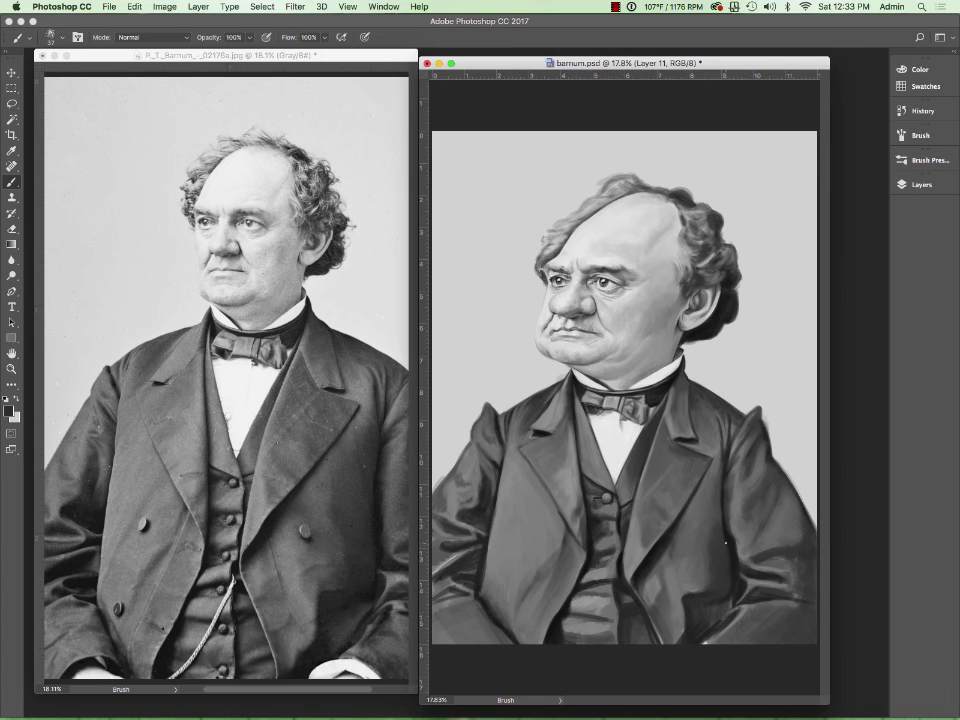
scroll(225, 380, right, 3)
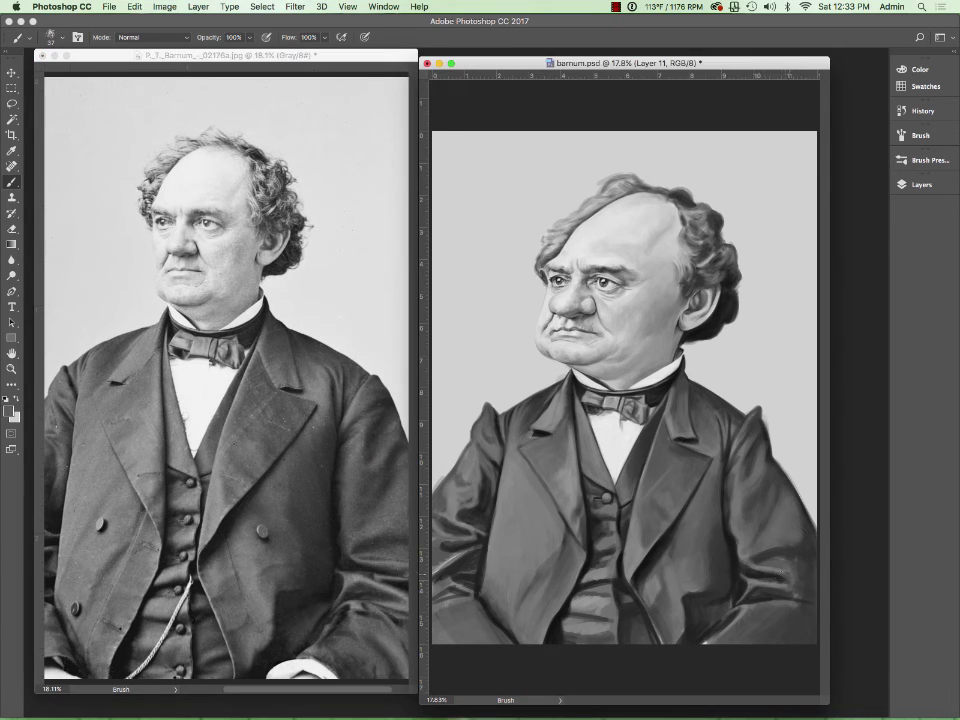
scroll(225, 380, right, 2)
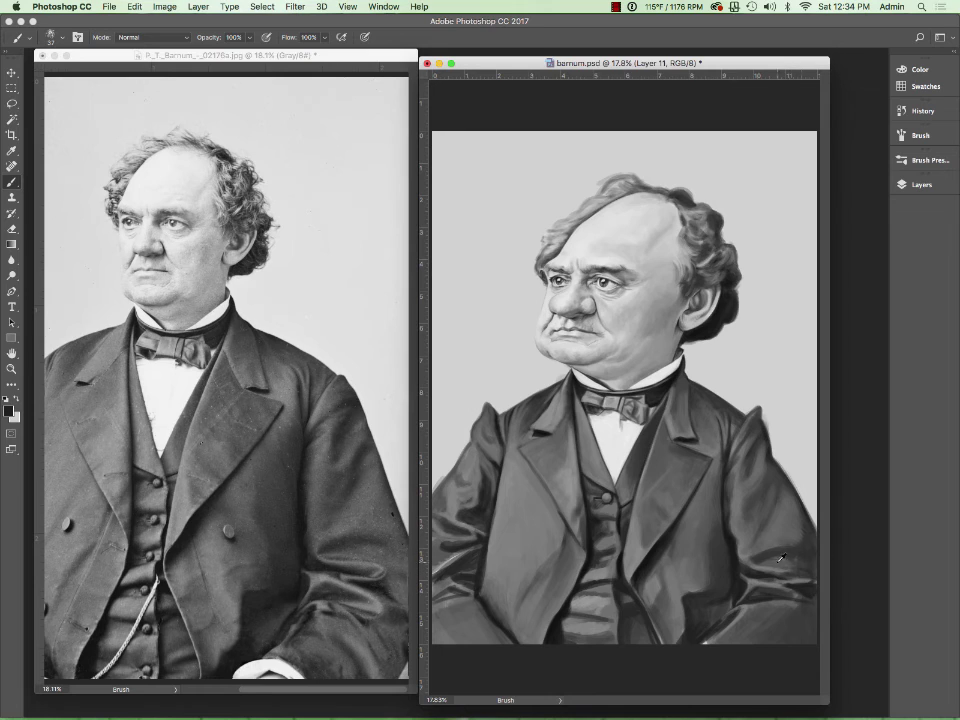
key(bracketright)
key(bracketright)
key(bracketright)
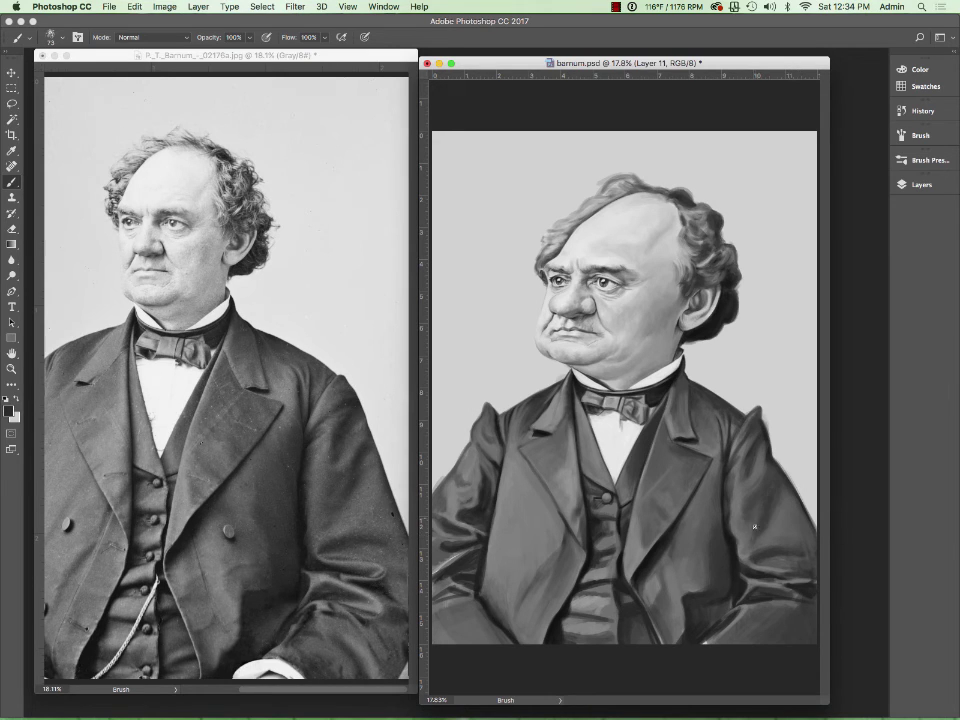
key(bracketleft)
key(bracketleft)
key(bracketleft)
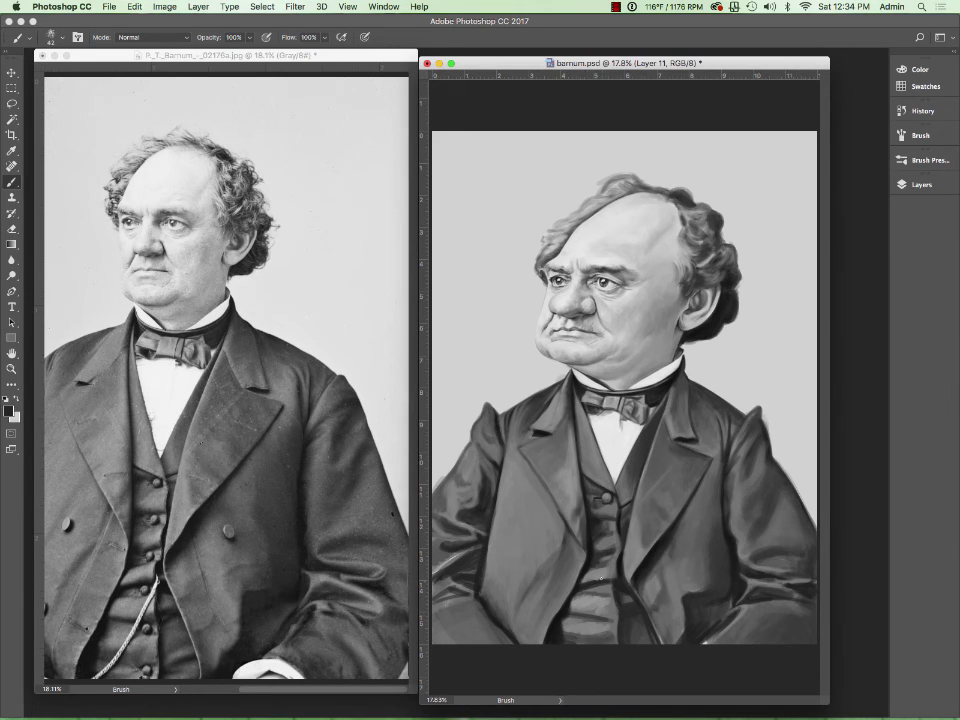
Paint a lighter highlight on the vest button, then zoom both windows in on the face.
key(x)
alt+click(619, 636)
click(605, 496)
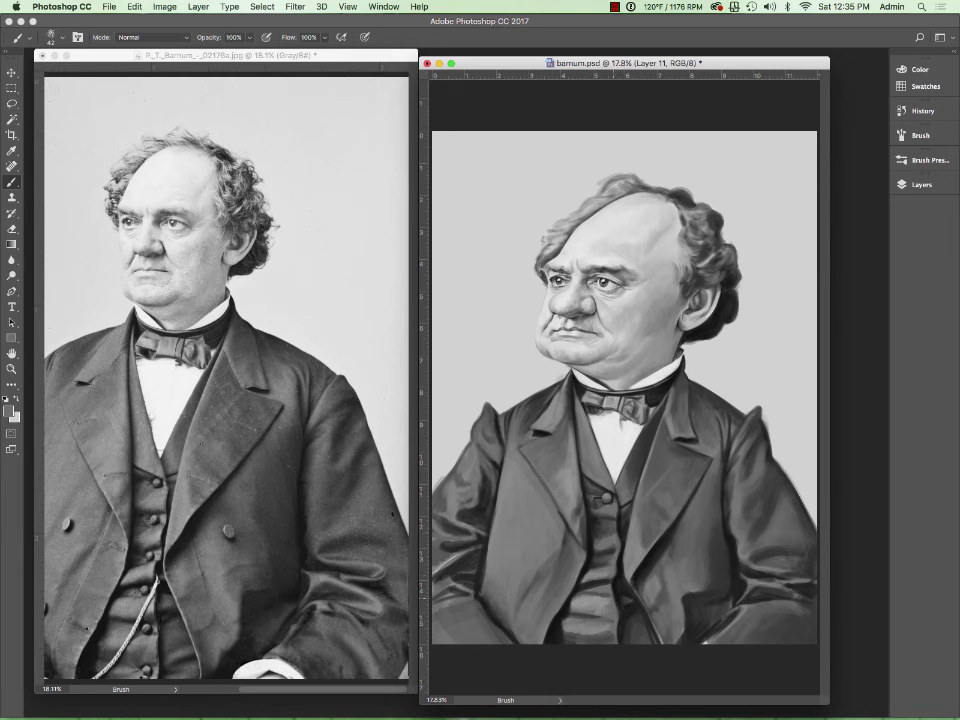
key(z)
click(471, 280)
Pick the hairbrush preset, sample a light grey from the photo, and fit both portraits on screen.
key(b)
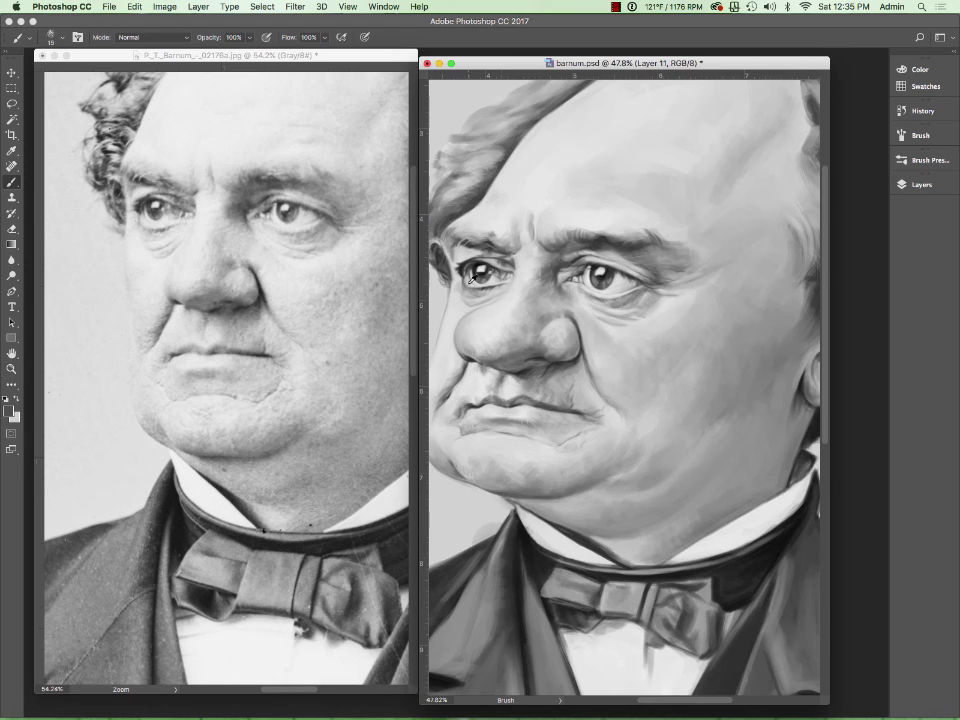
click(925, 160)
click(704, 274)
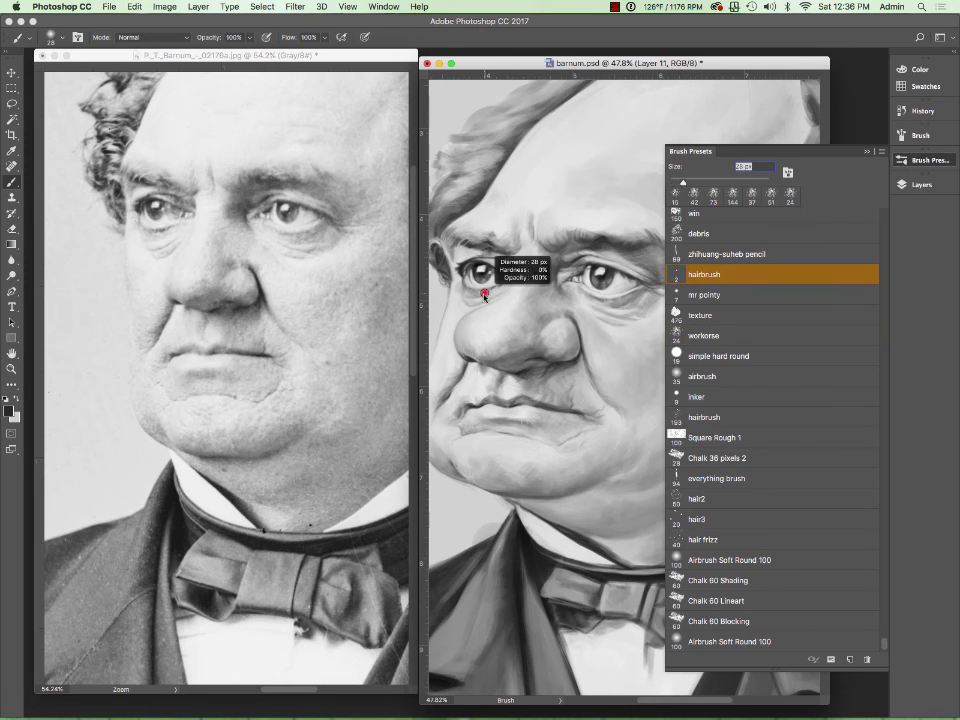
alt+click(389, 192)
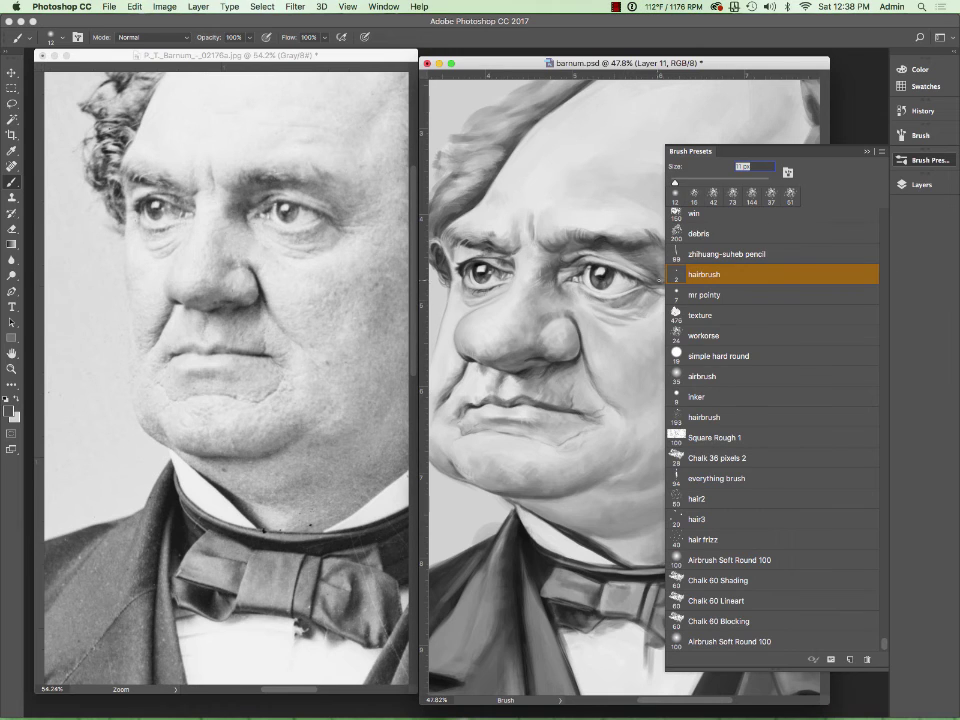
key(z)
alt+click(793, 300)
On Layer 13, paint a light stroke on the temple hair and sample a mid-grey hair tone.
click(921, 184)
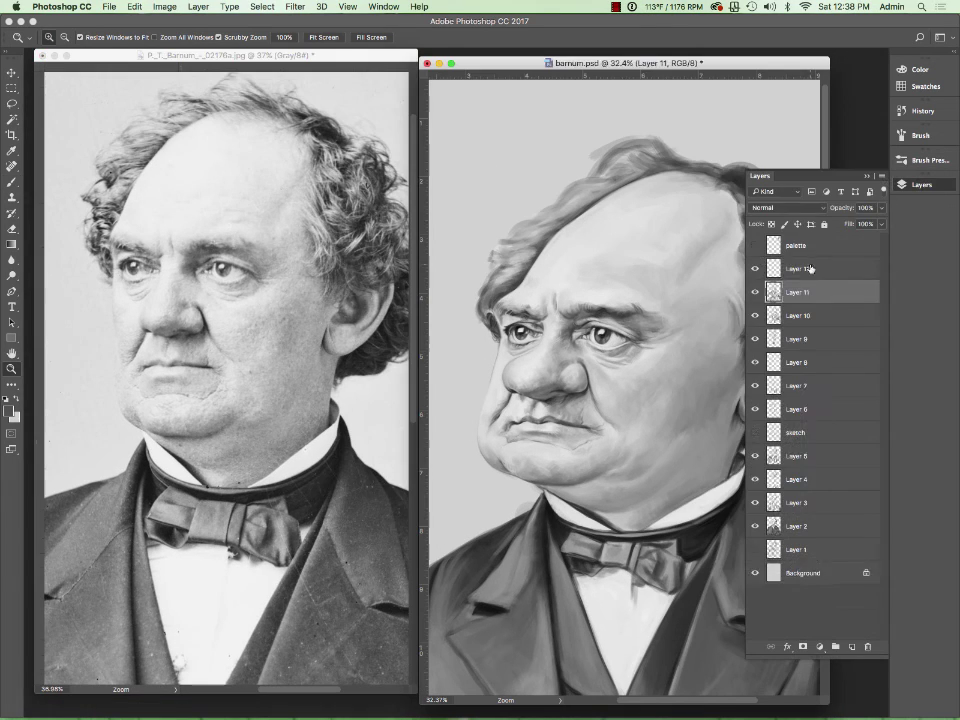
click(925, 160)
key(b)
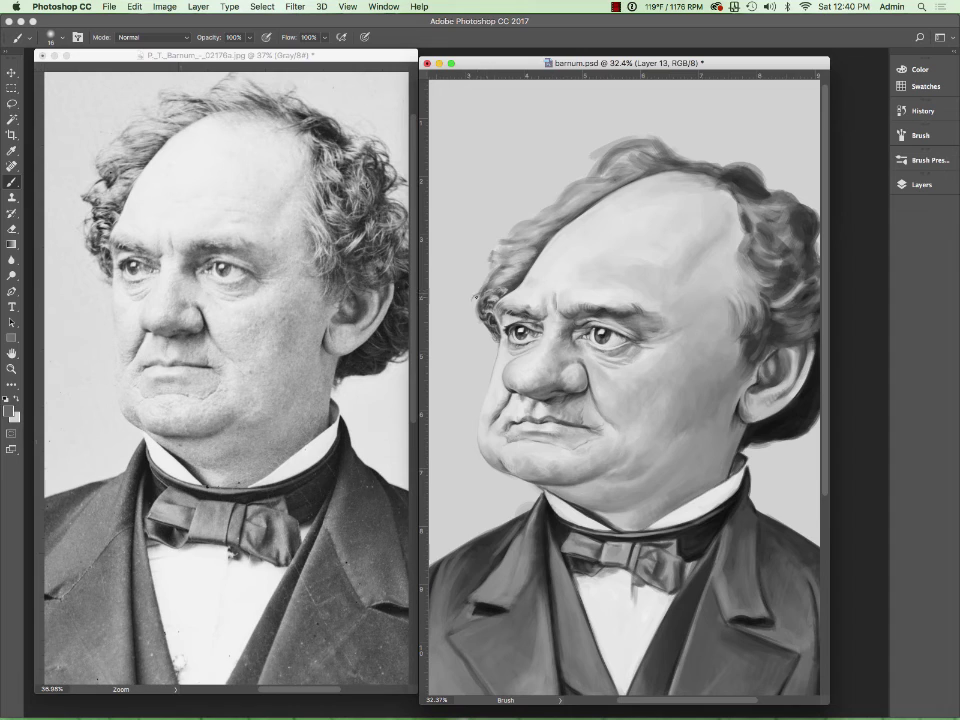
key(x)
drag(736, 284, 752, 330)
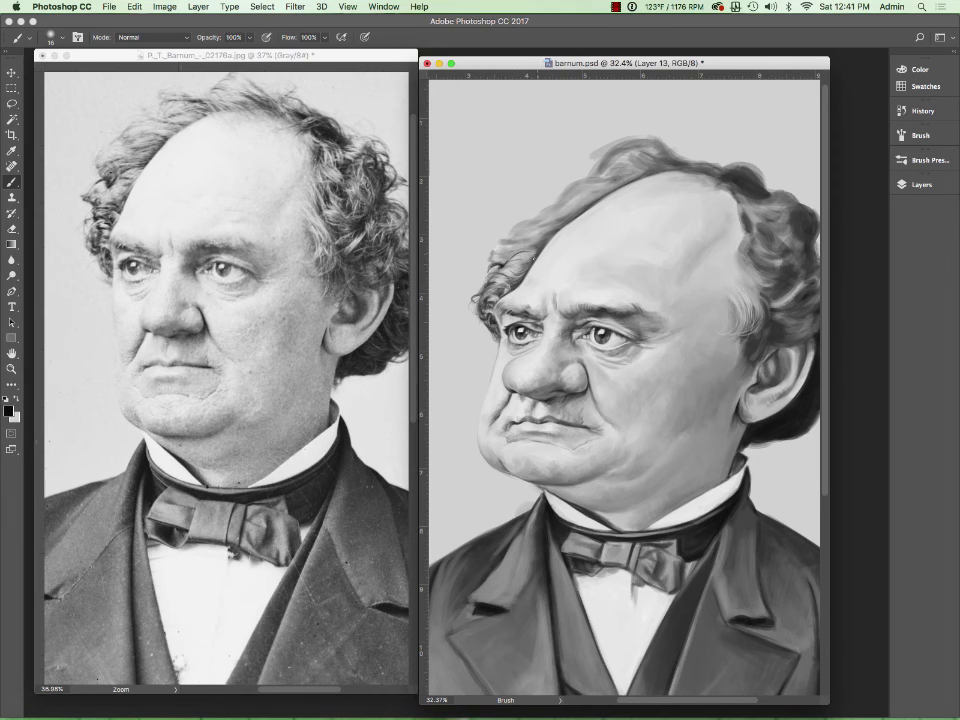
alt+click(499, 256)
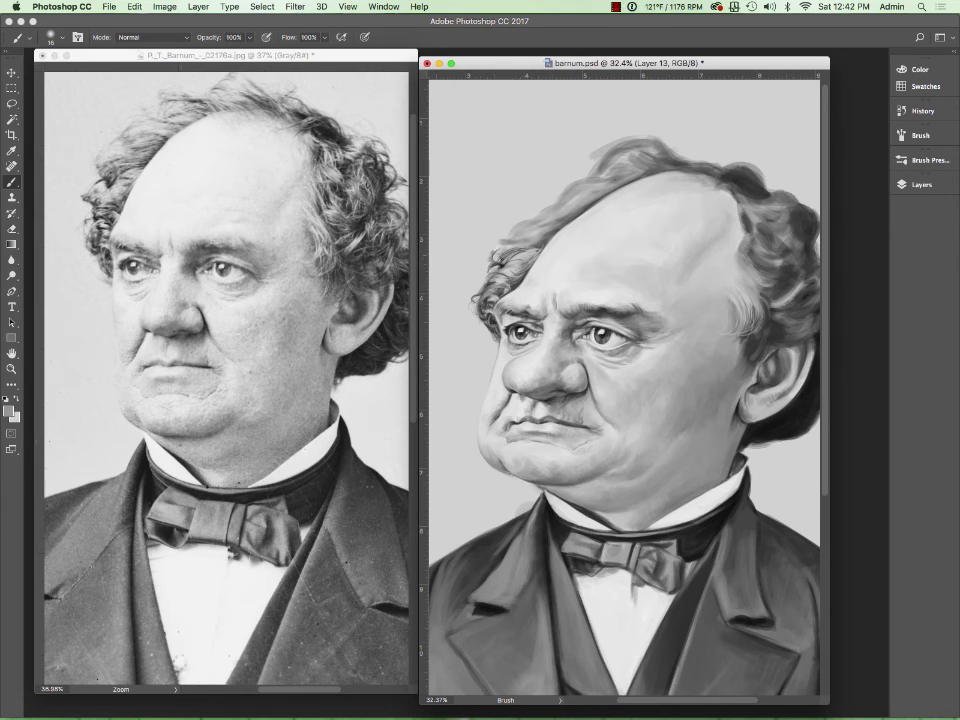
alt+click(520, 240)
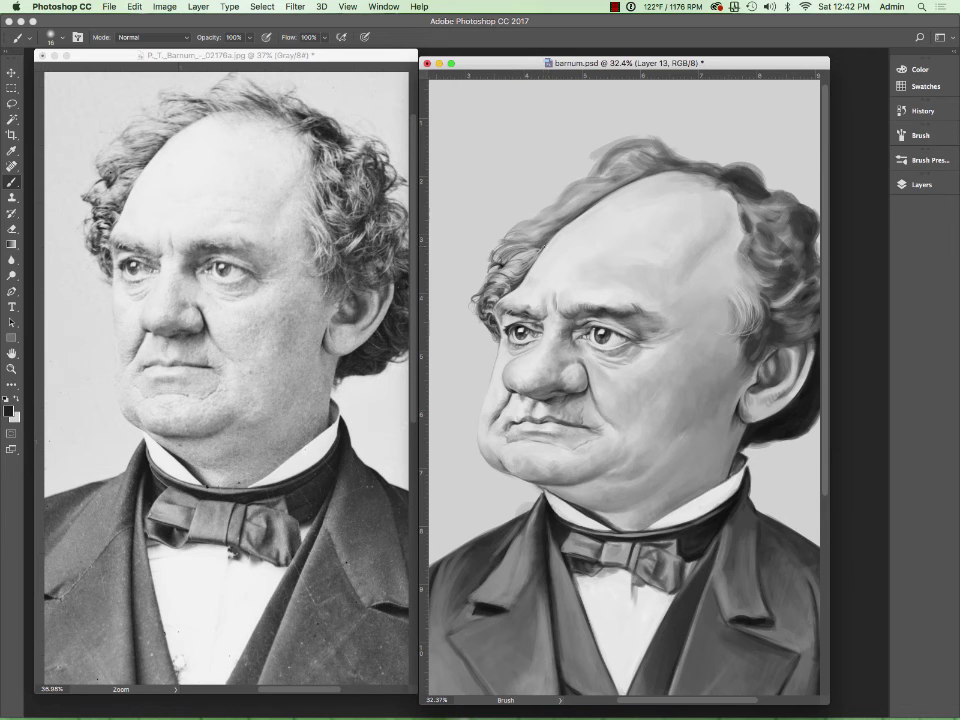
Mirror the painting and photo horizontally, then darken the hair near the ear.
key(ctrl+shift+h)
key(ctrl+shift+h)
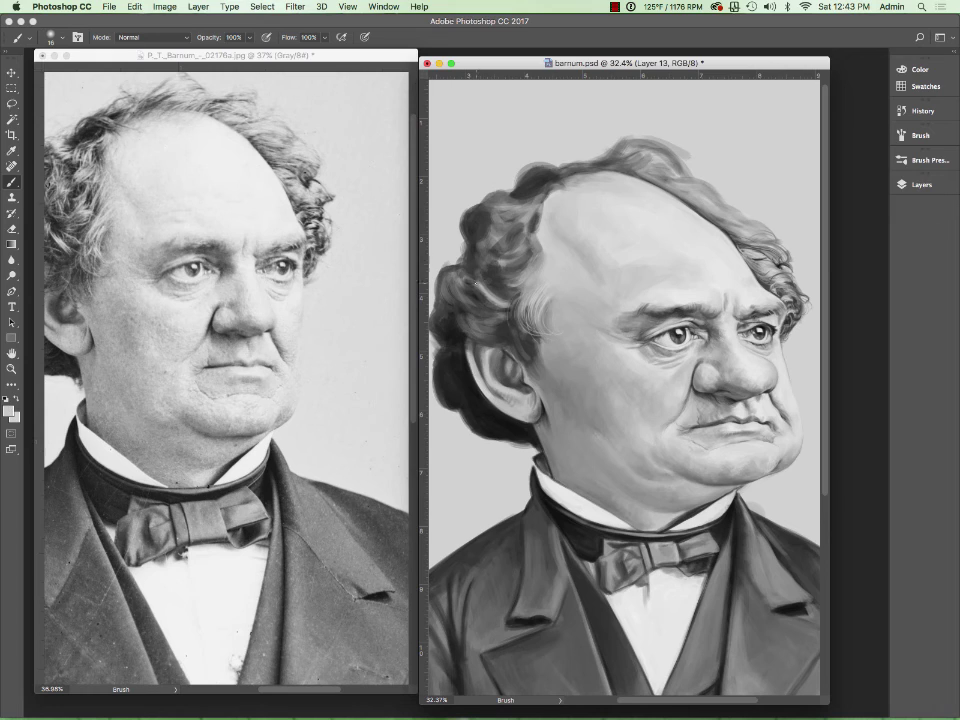
scroll(368, 225, left, 3)
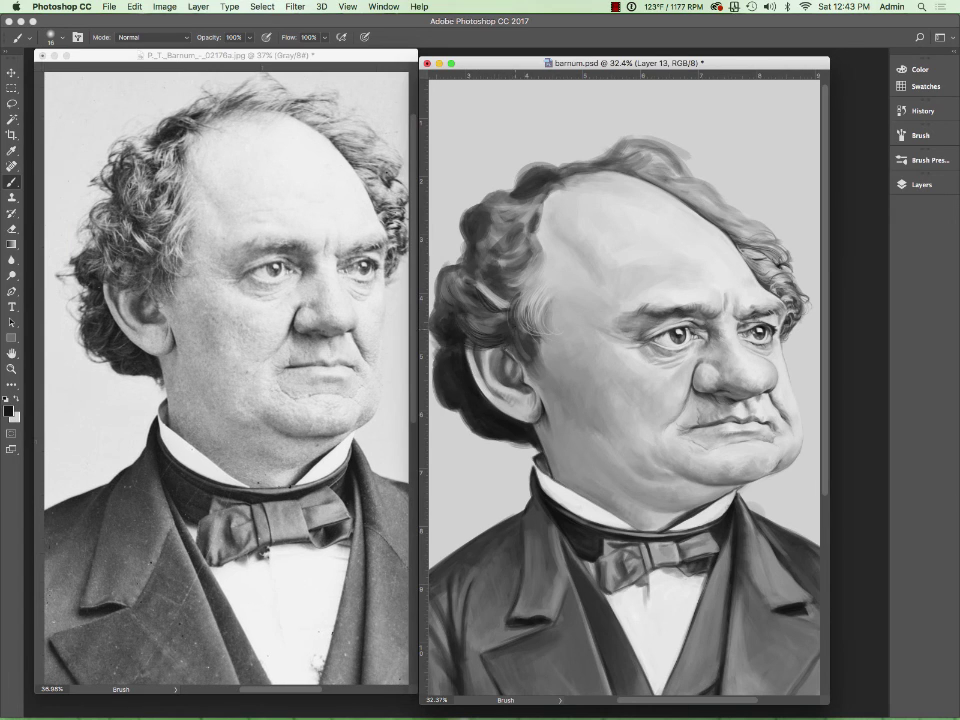
click(466, 345)
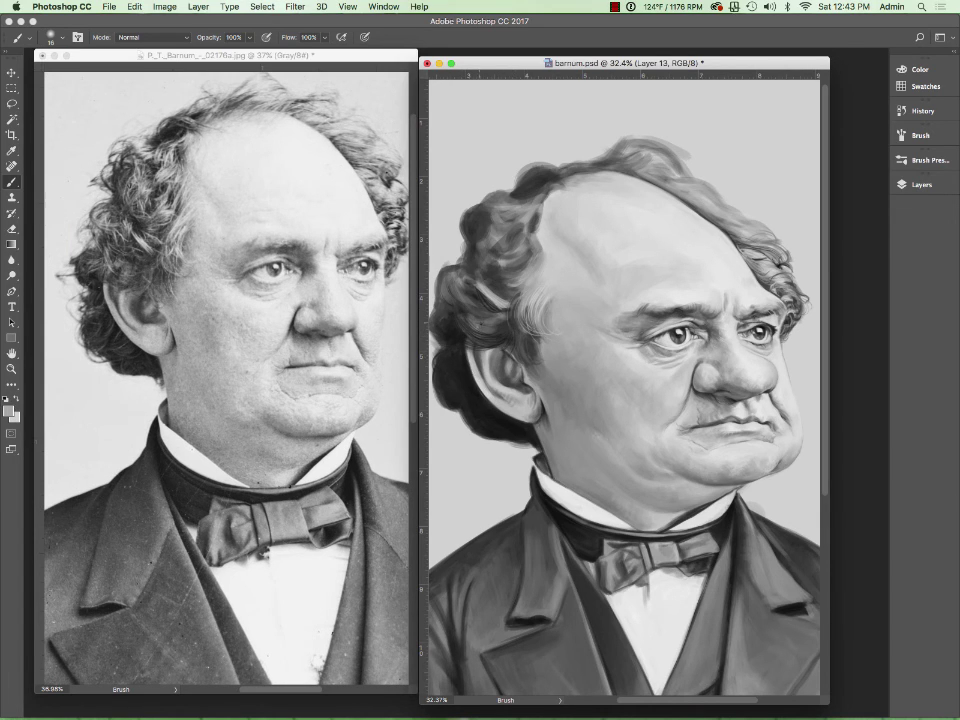
alt+click(489, 316)
drag(440, 392, 469, 404)
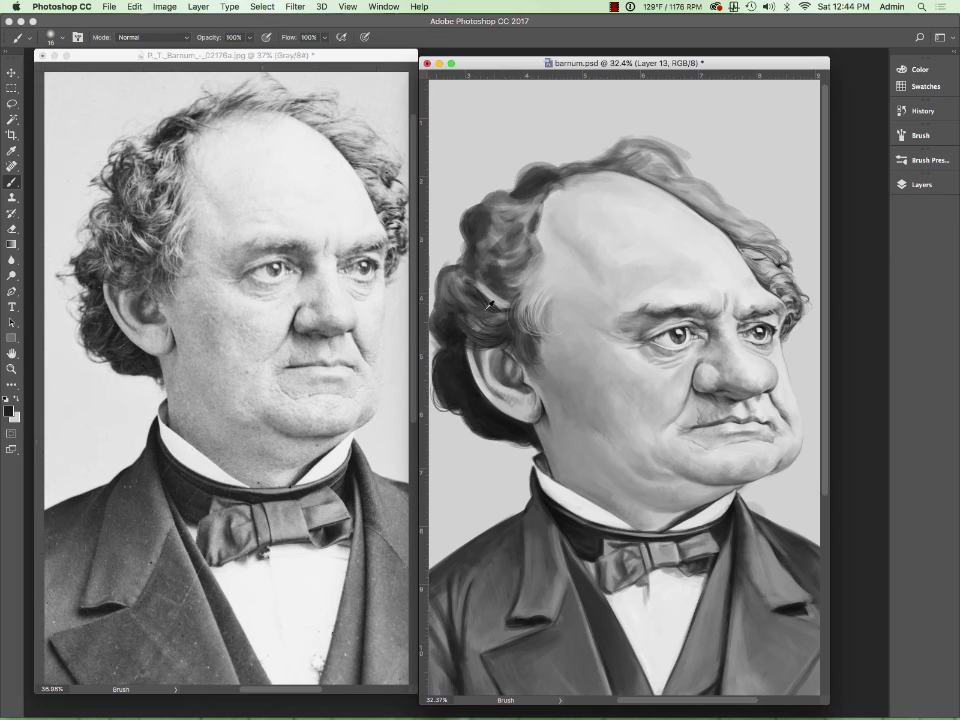
scroll(562, 316, left, 3)
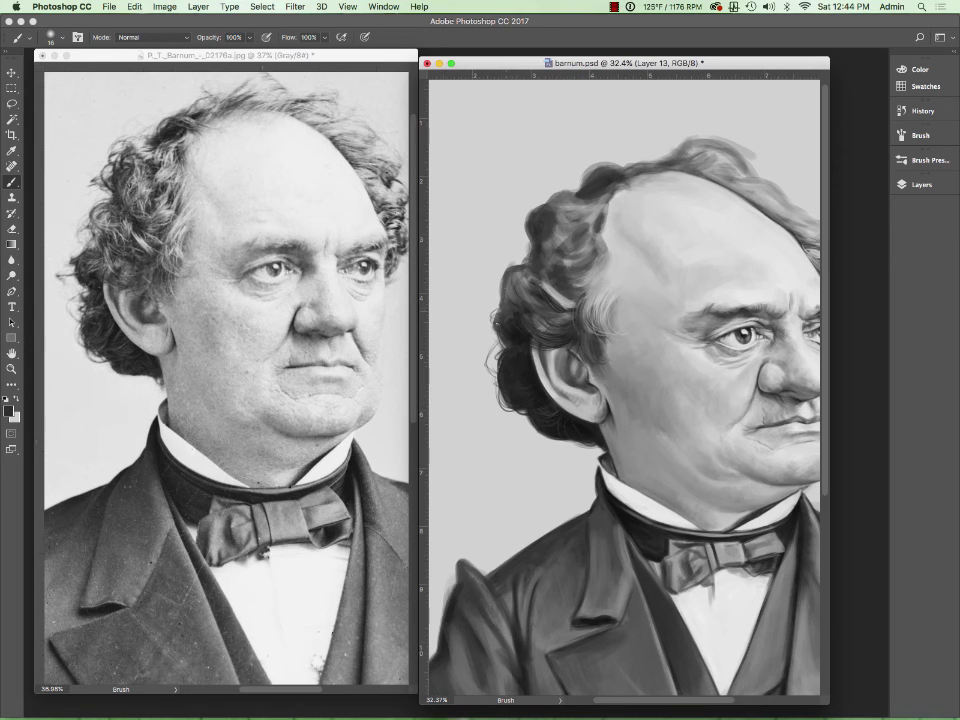
key(e)
key(F5)
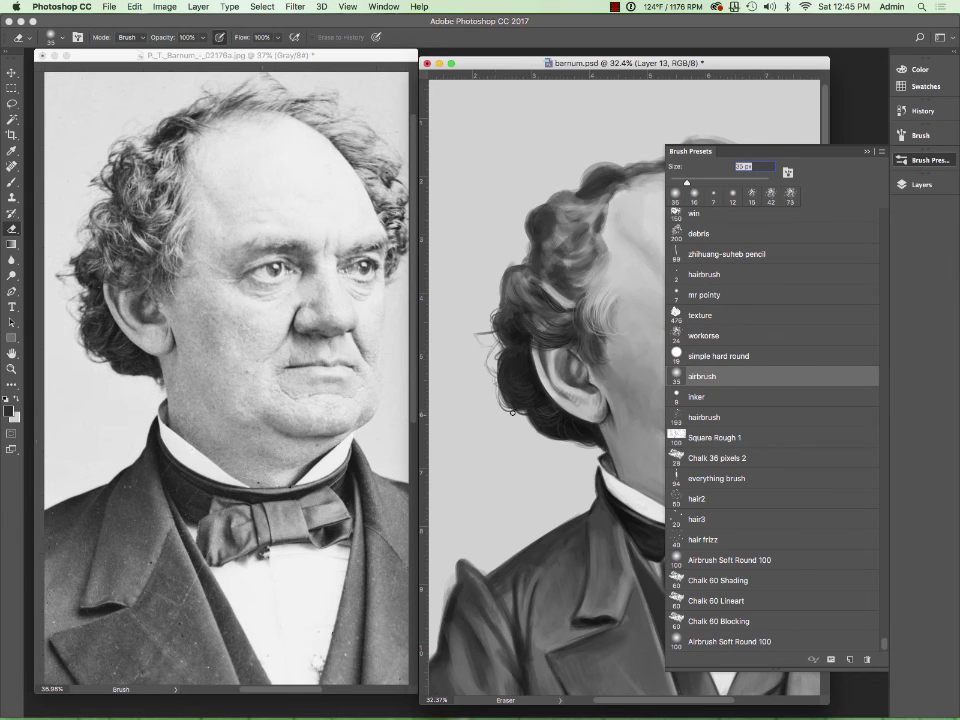
Paint a new light-grey hair strand near the crown with the hairbrush preset at size 13.
click(704, 274)
key(b)
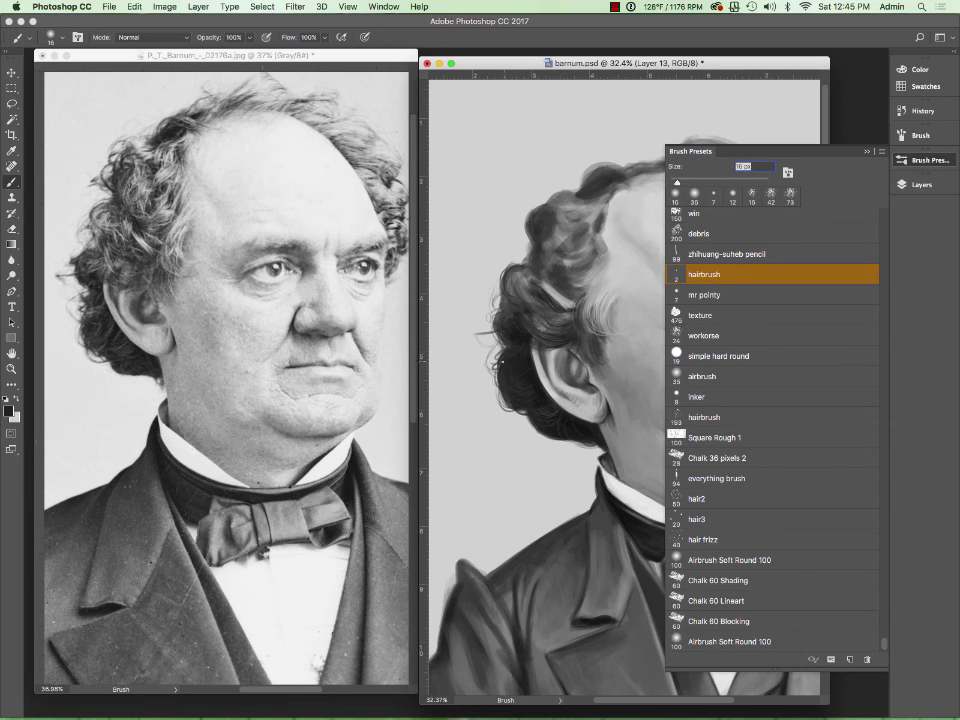
alt+click(595, 355)
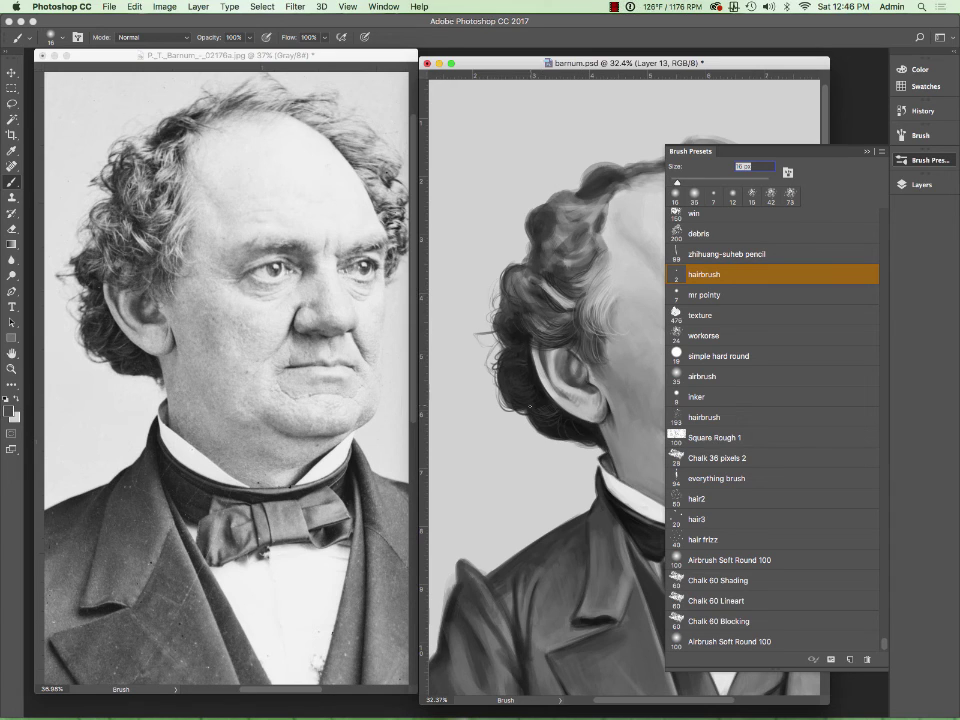
key(bracketleft)
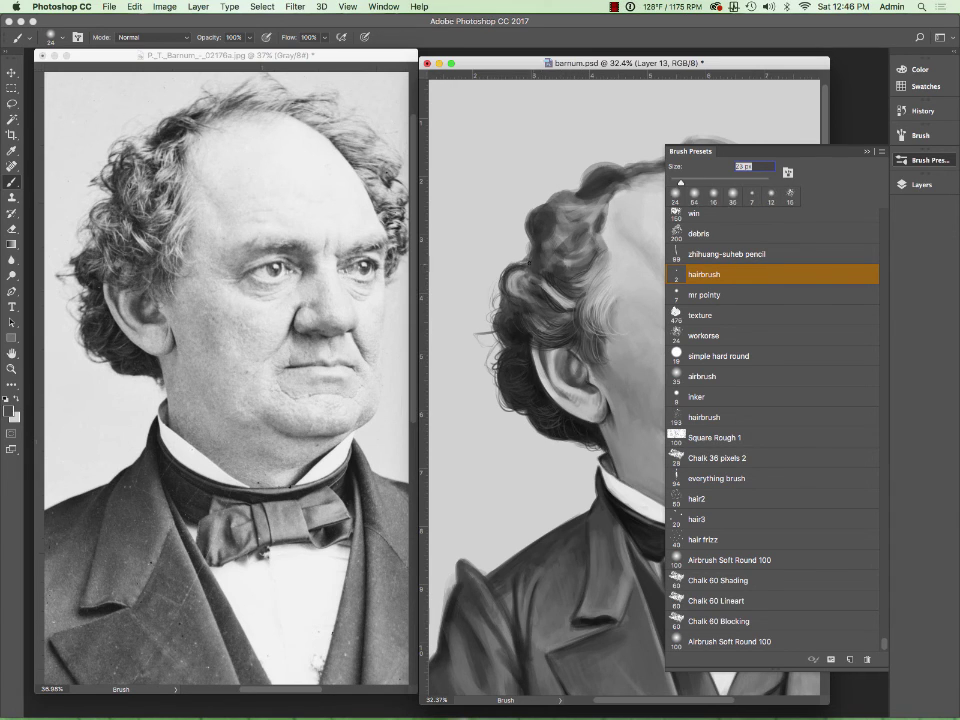
drag(598, 250, 518, 287)
click(599, 266)
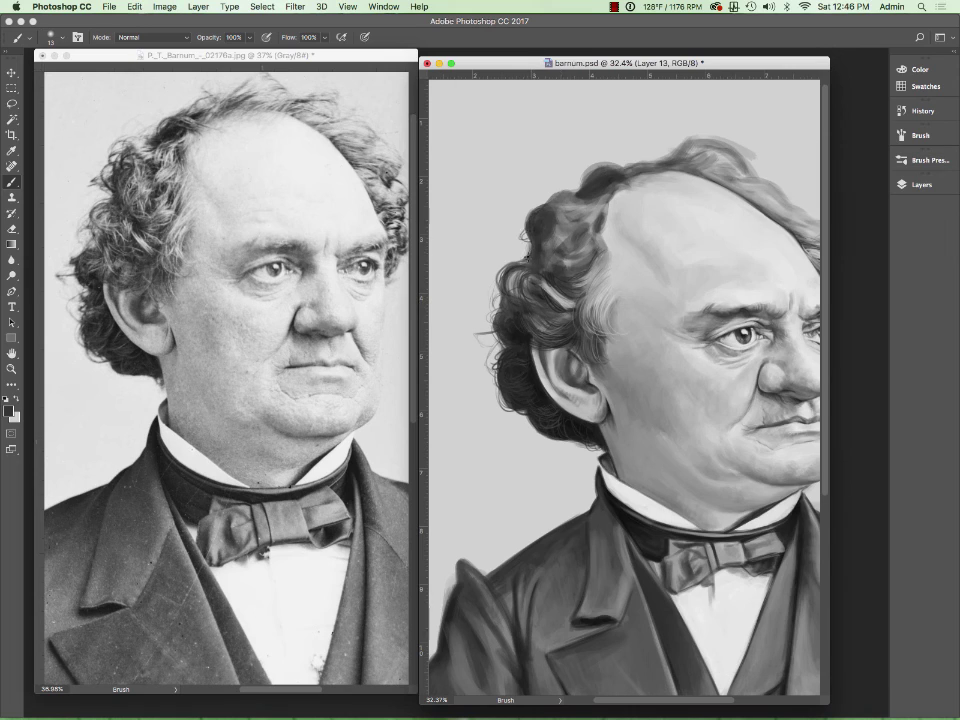
Add light highlights into the dark hair and dark strokes along the top of the head.
key(x)
drag(548, 250, 600, 228)
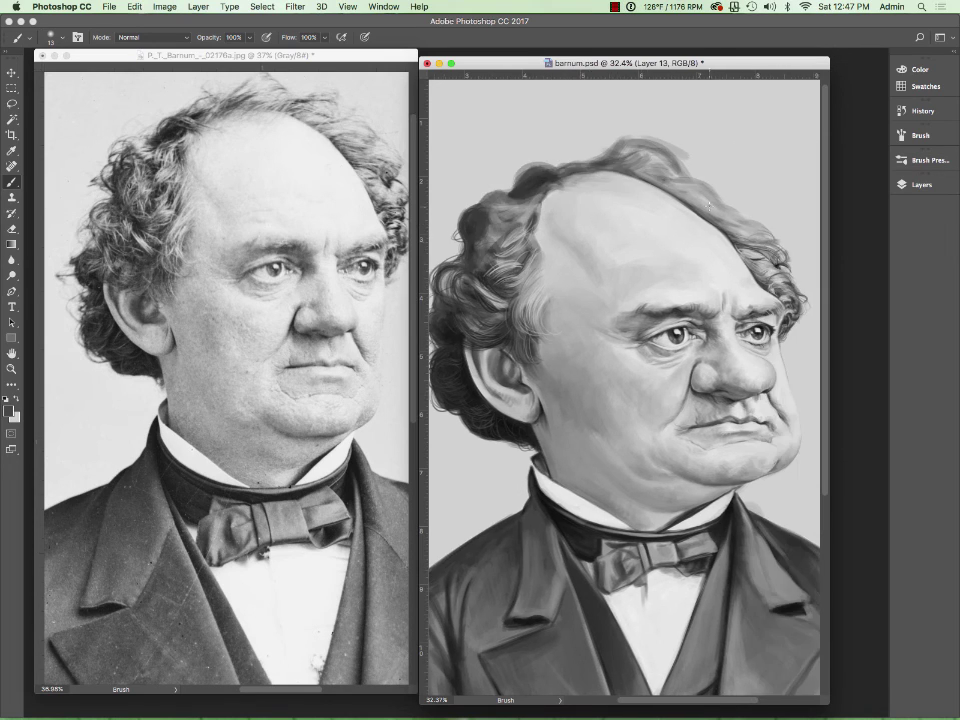
drag(540, 166, 566, 174)
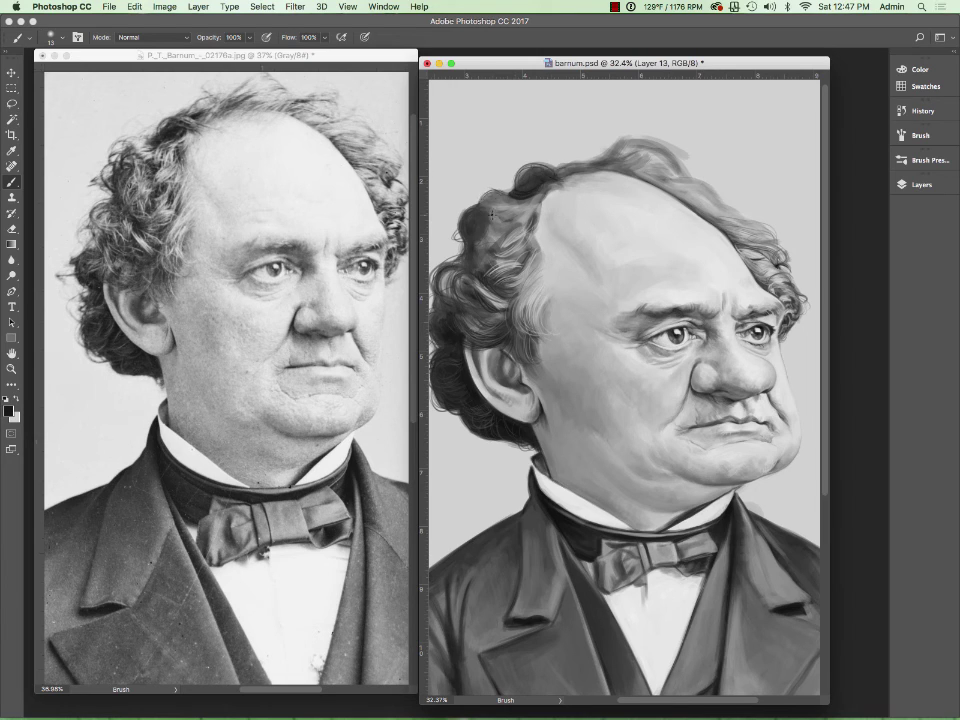
key(x)
drag(490, 228, 488, 295)
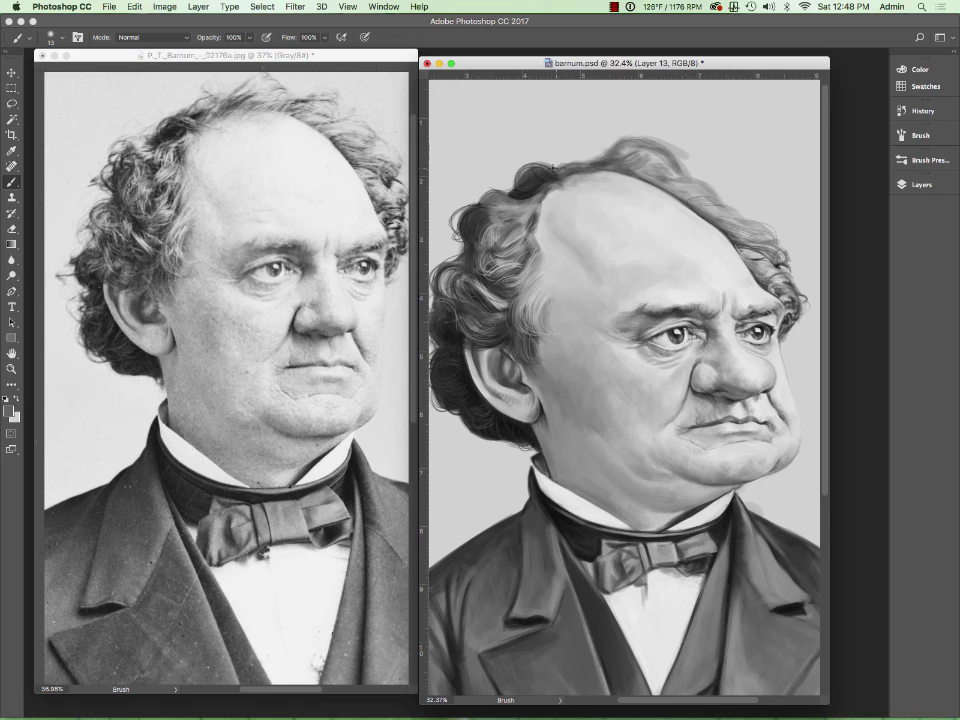
Paint light grey over the hairline strands with a brush around size 25-31.
alt+click(668, 157)
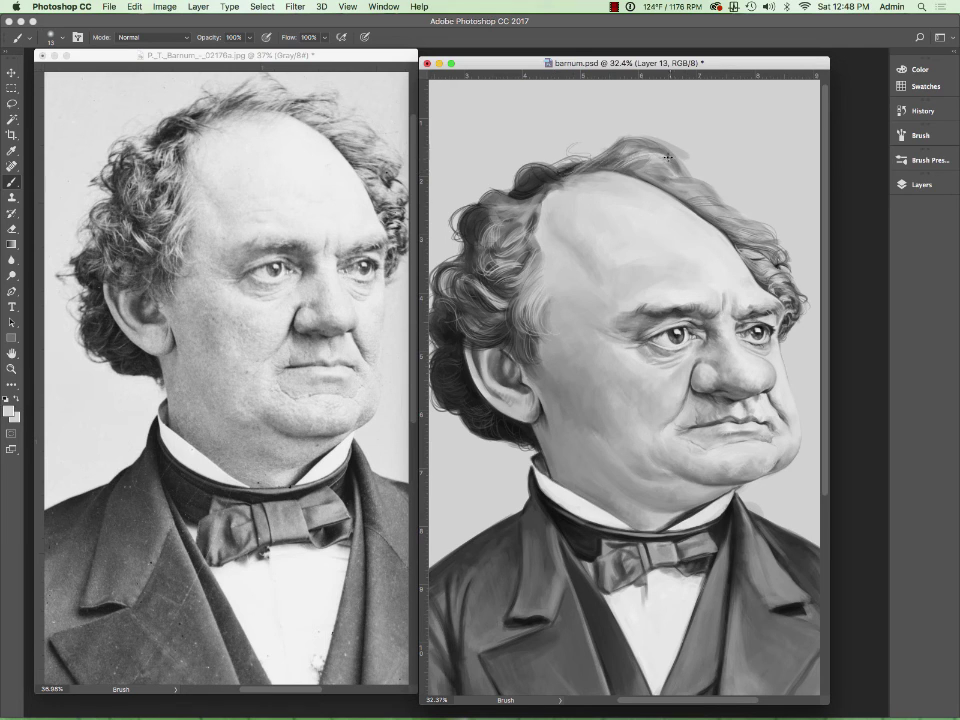
key(bracketright)
key(bracketright)
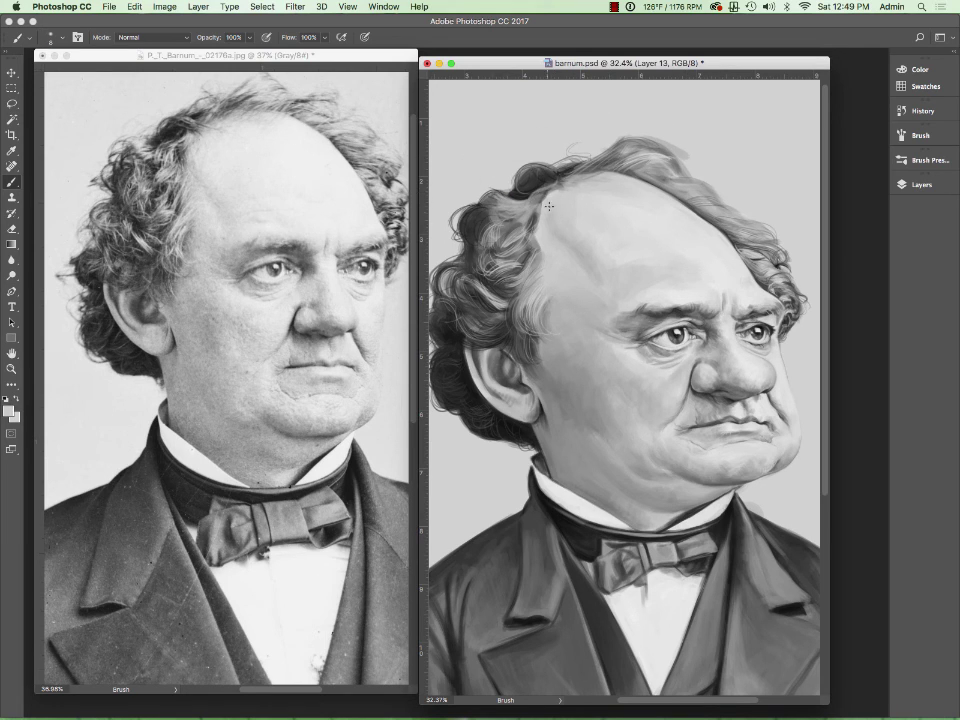
drag(548, 206, 516, 190)
drag(688, 703, 660, 703)
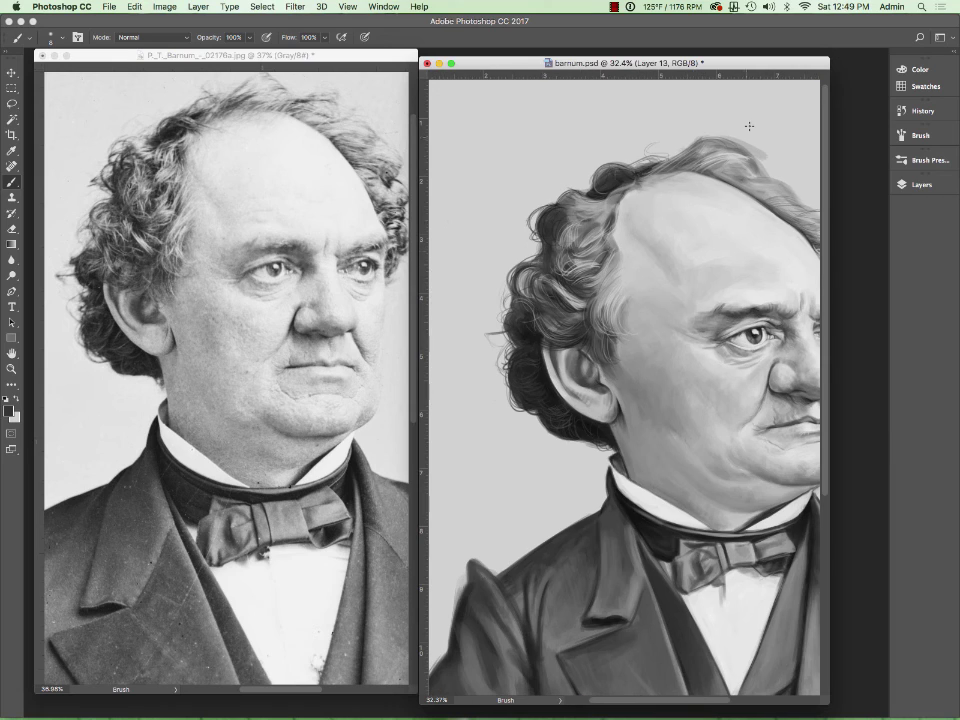
key(bracketright)
key(bracketright)
key(bracketright)
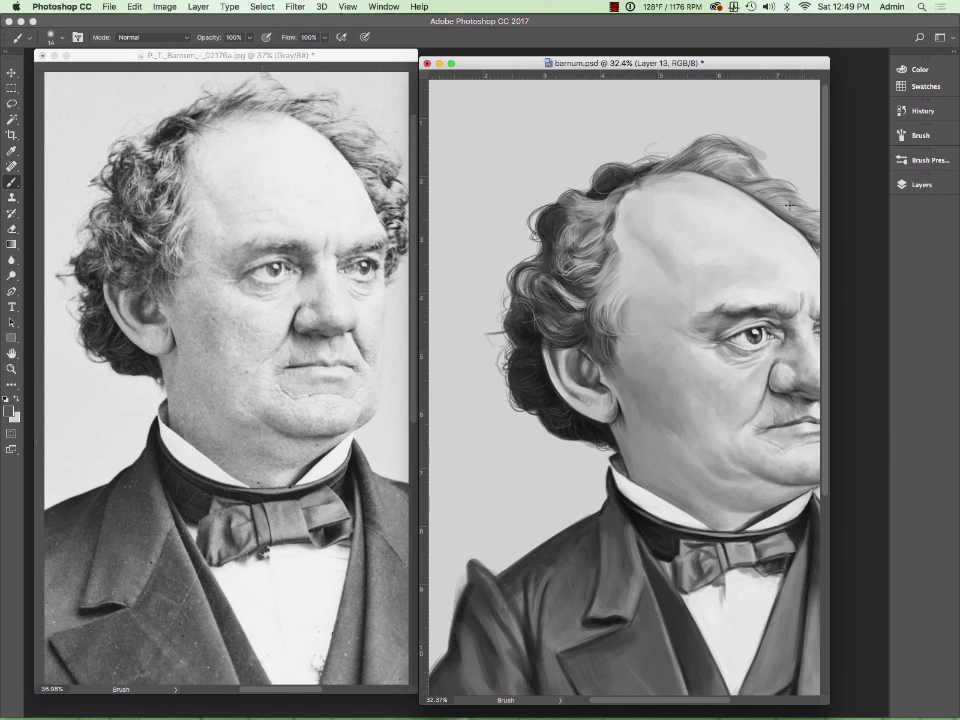
drag(714, 700, 740, 700)
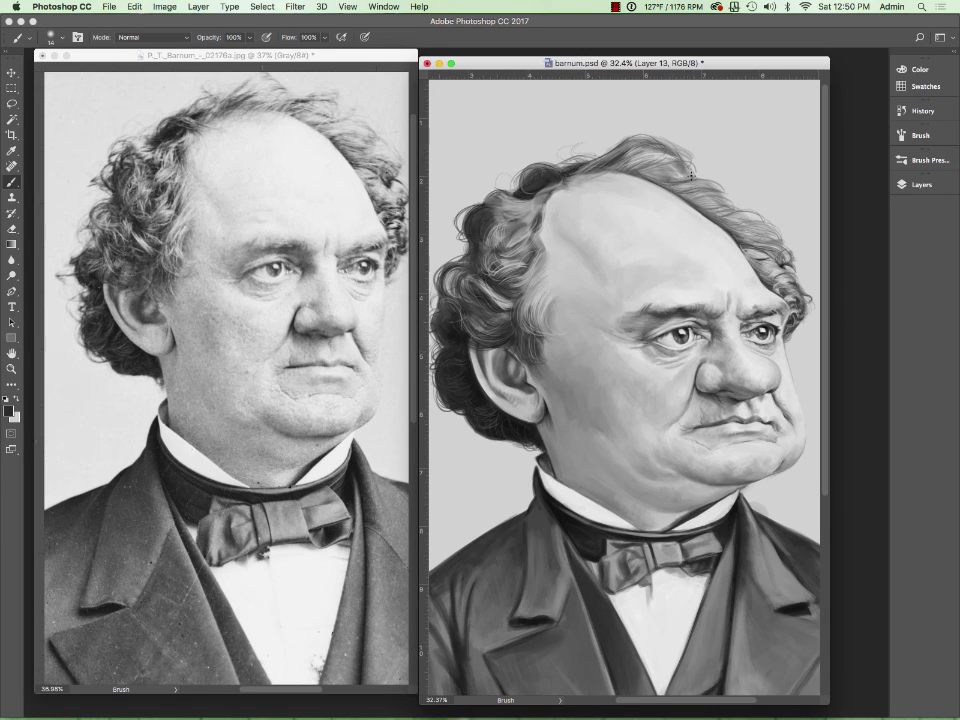
Erase stray hair marks, then set up a small brush with white as the painting colour.
key(e)
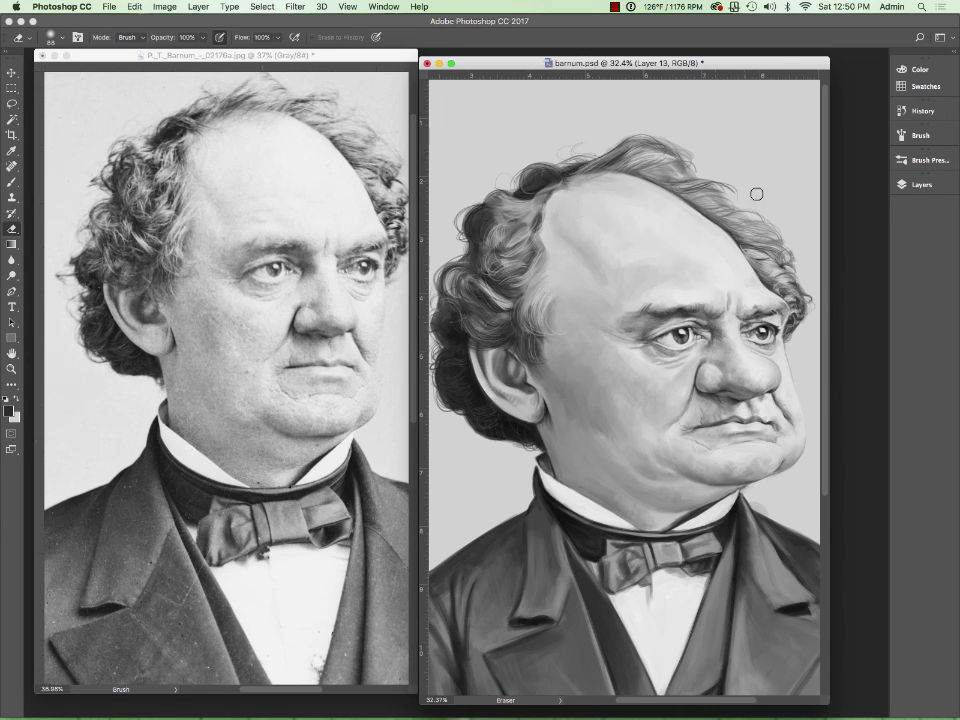
click(928, 160)
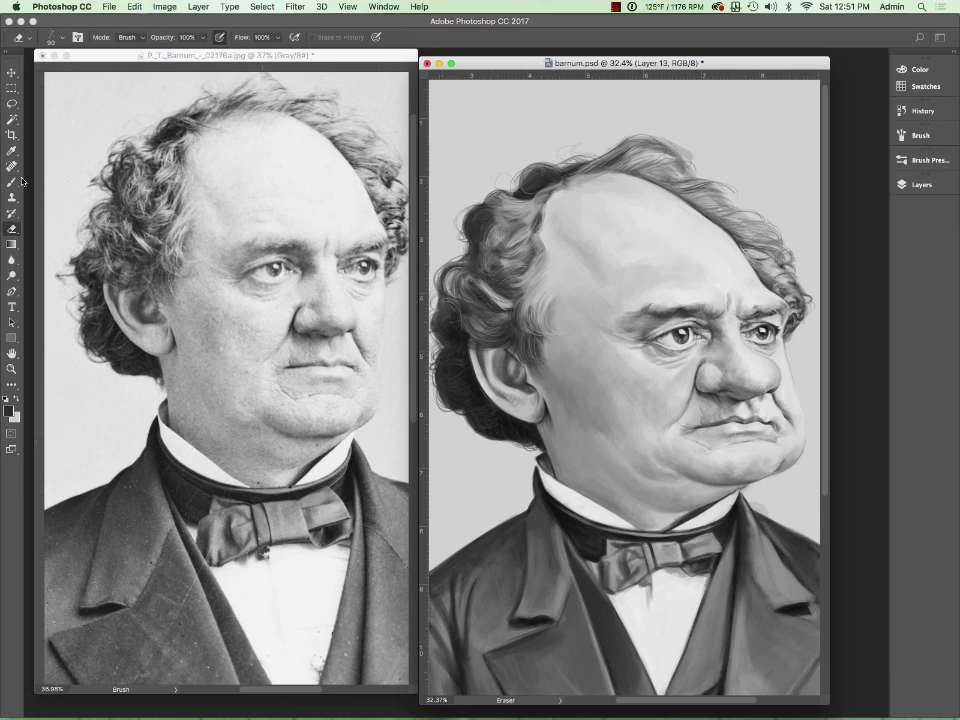
key(b)
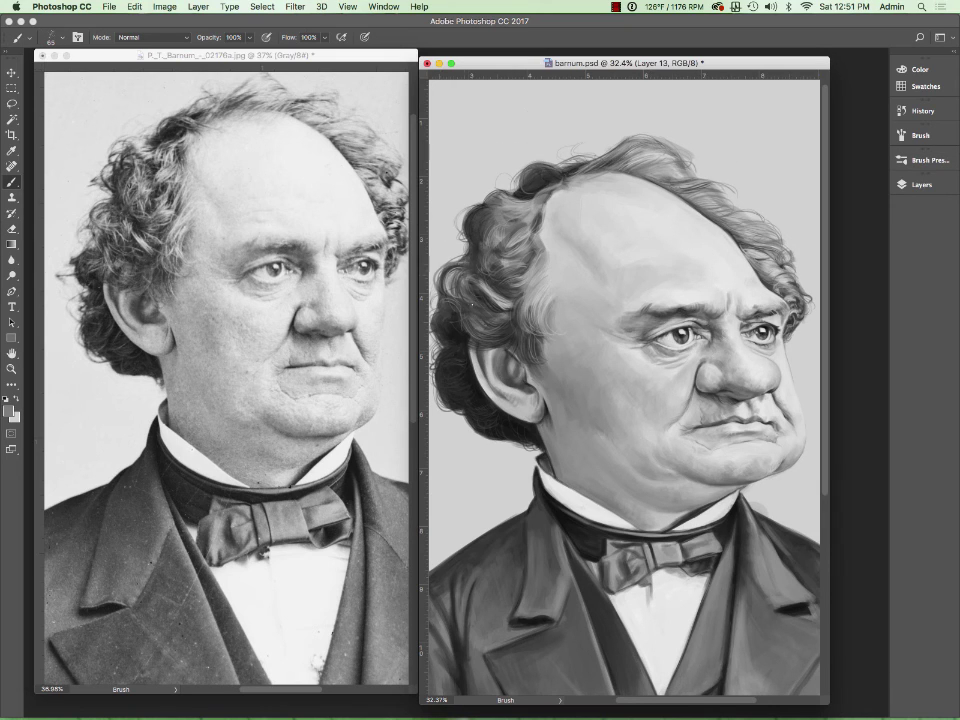
drag(680, 160, 637, 161)
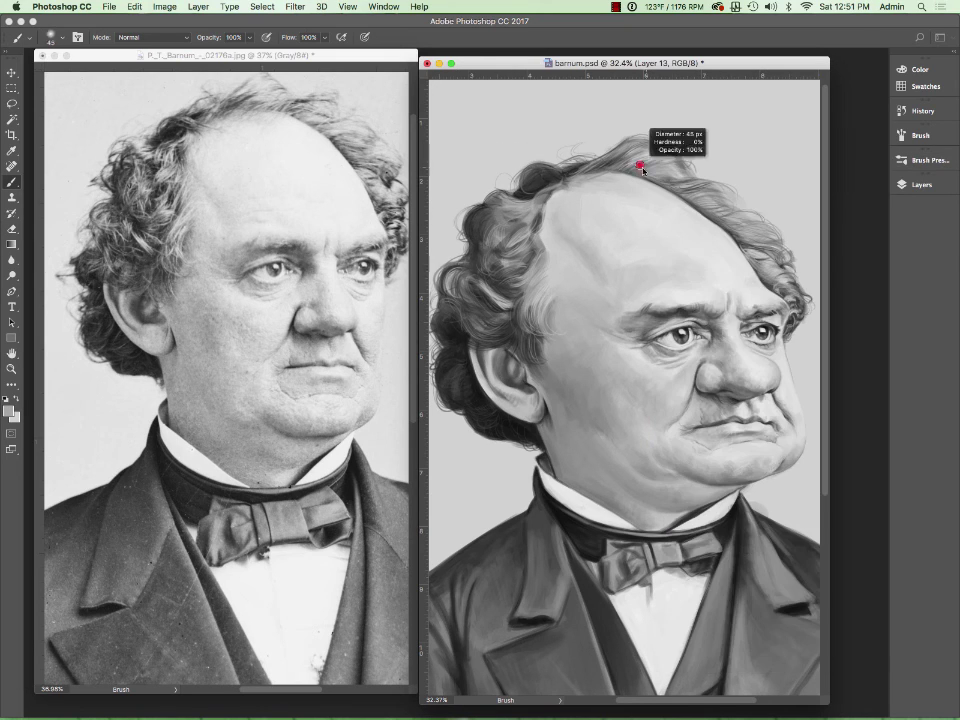
key(d)
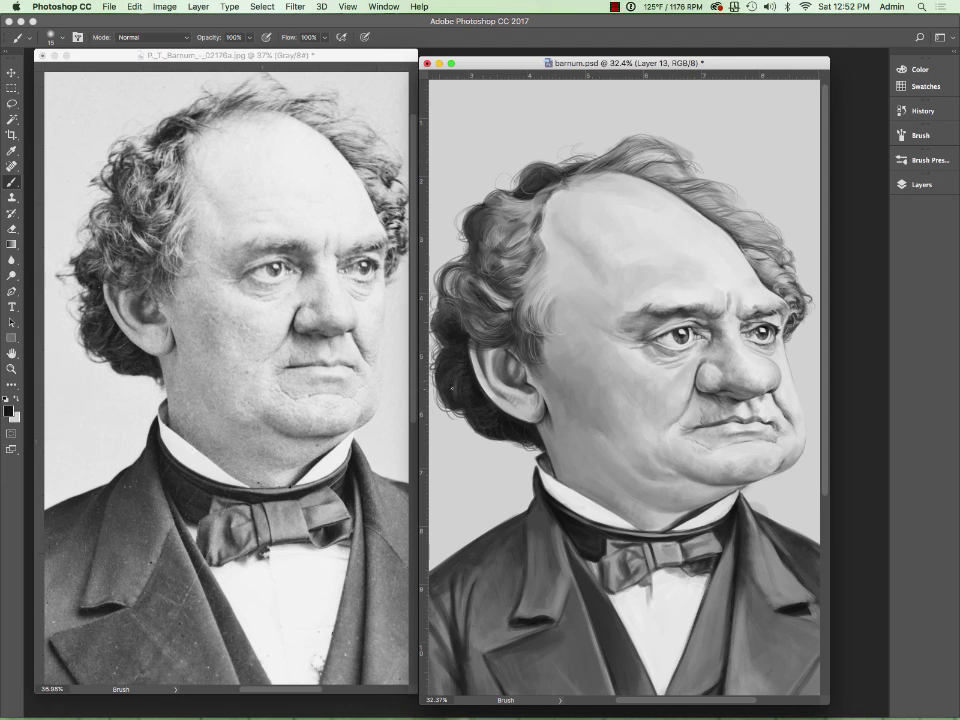
key(x)
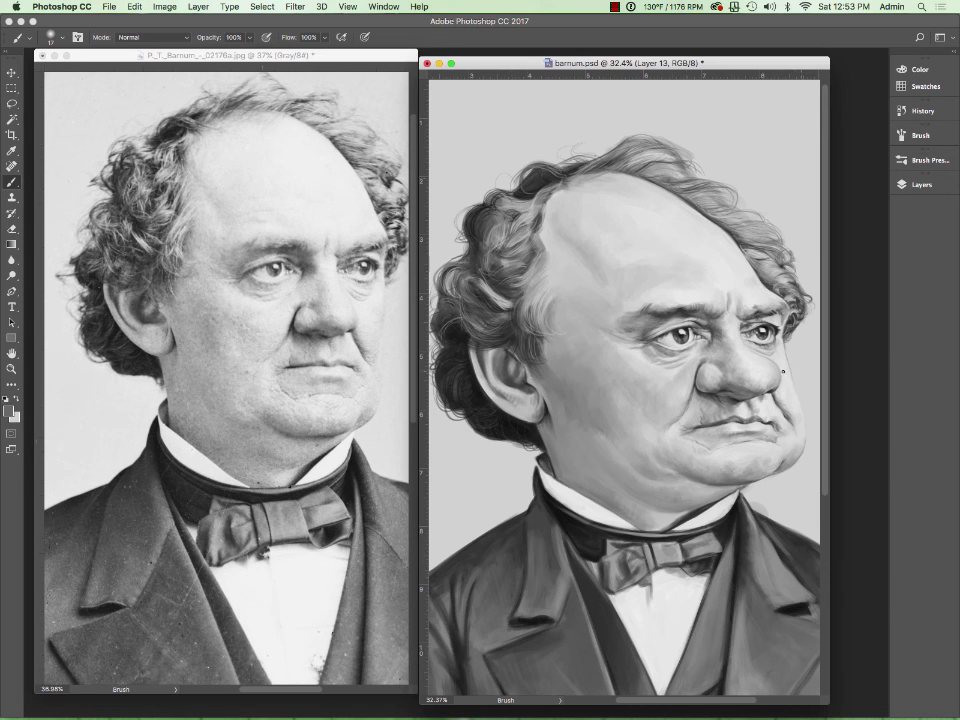
Zoom out to the whole caricature and set up a size-39 brush preset on Layer 14.
key(z)
click(915, 184)
click(765, 292)
click(928, 160)
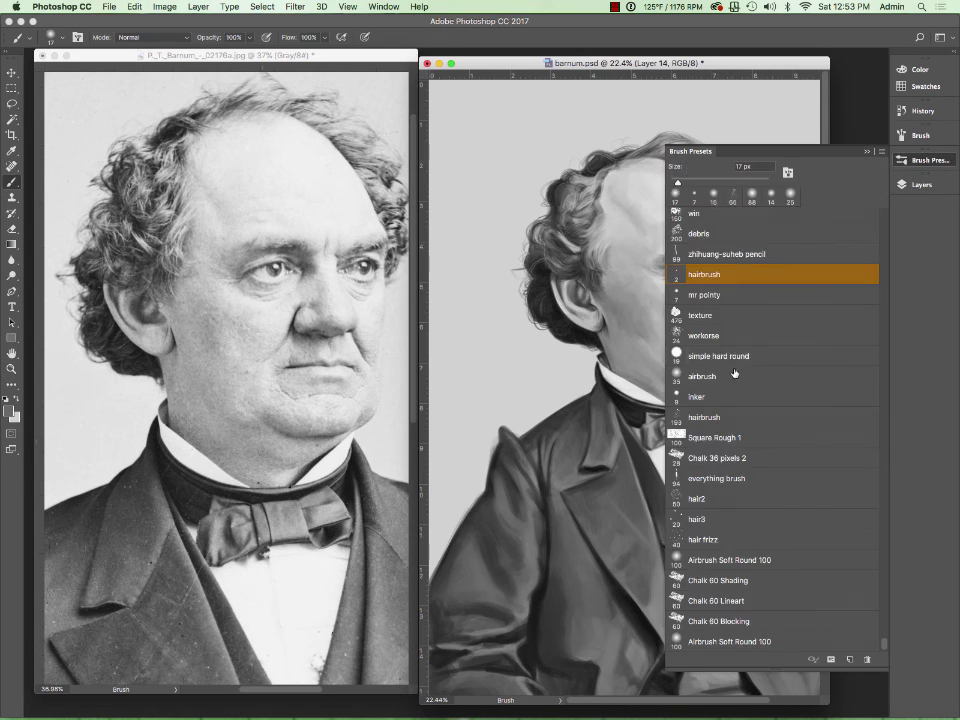
scroll(225, 380, down, 3)
key(b)
drag(698, 582, 698, 625)
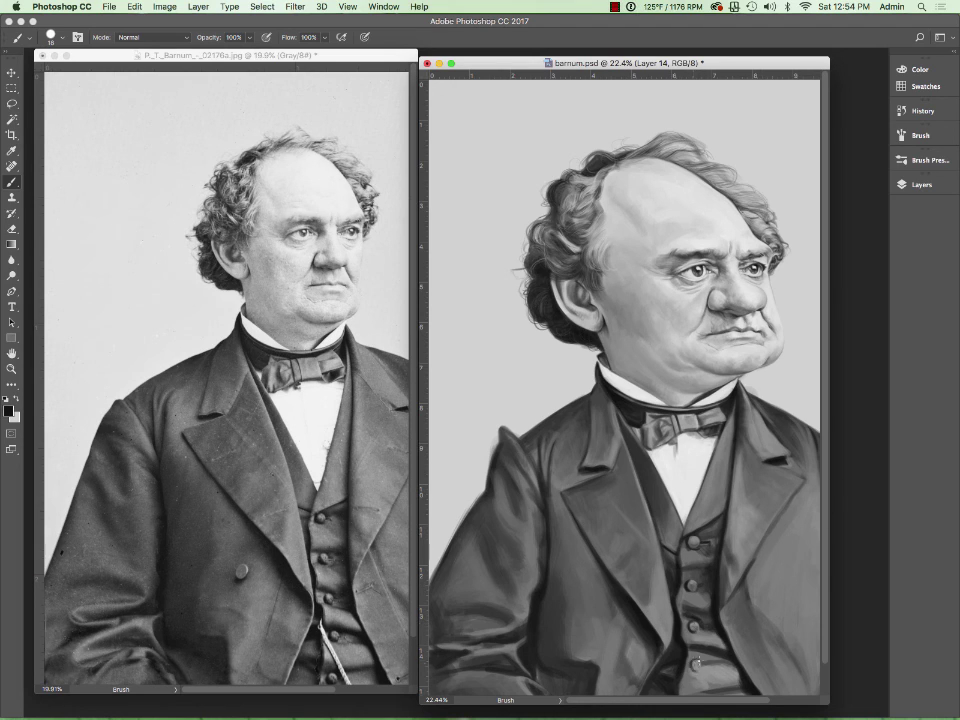
Paint light strokes on the lower vest and right side of the coat, resizing the brush between 9 and 49.
key(bracketleft)
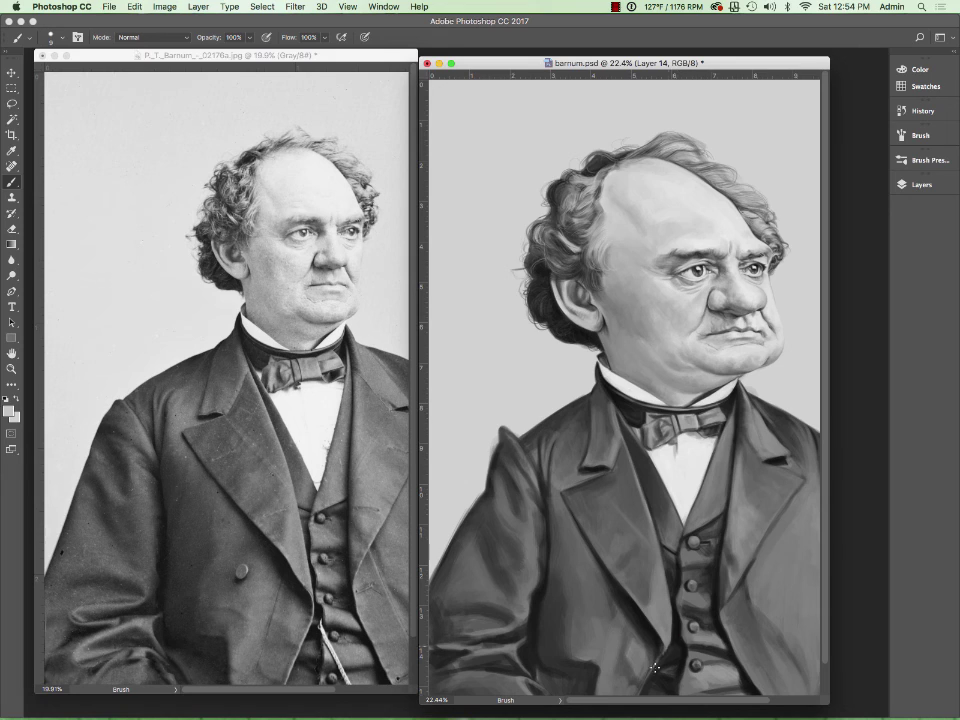
key(bracketright)
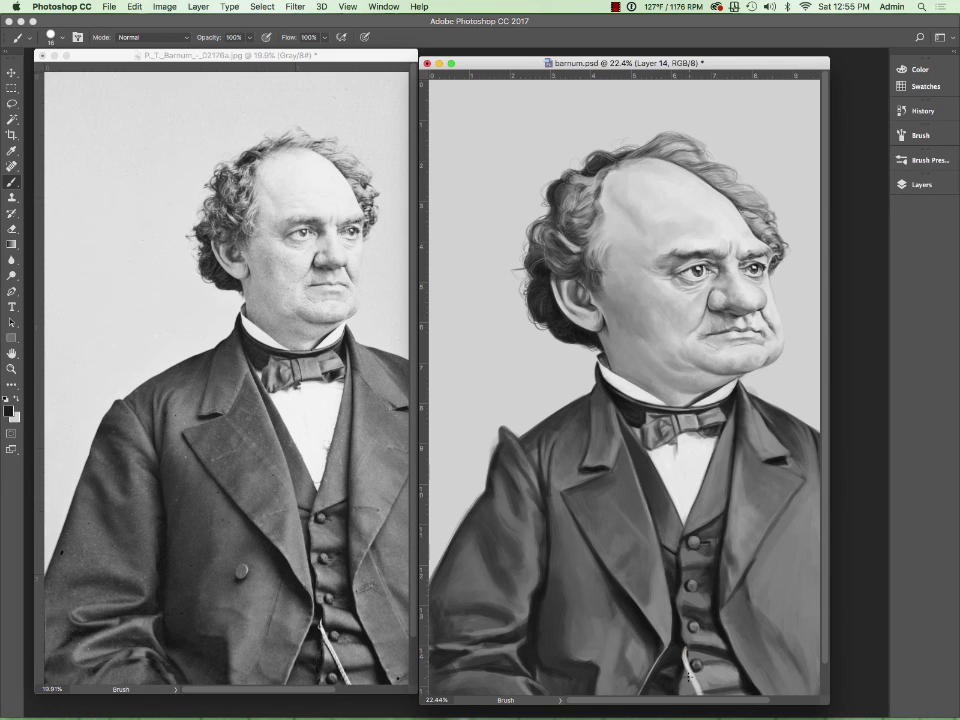
drag(708, 676, 706, 593)
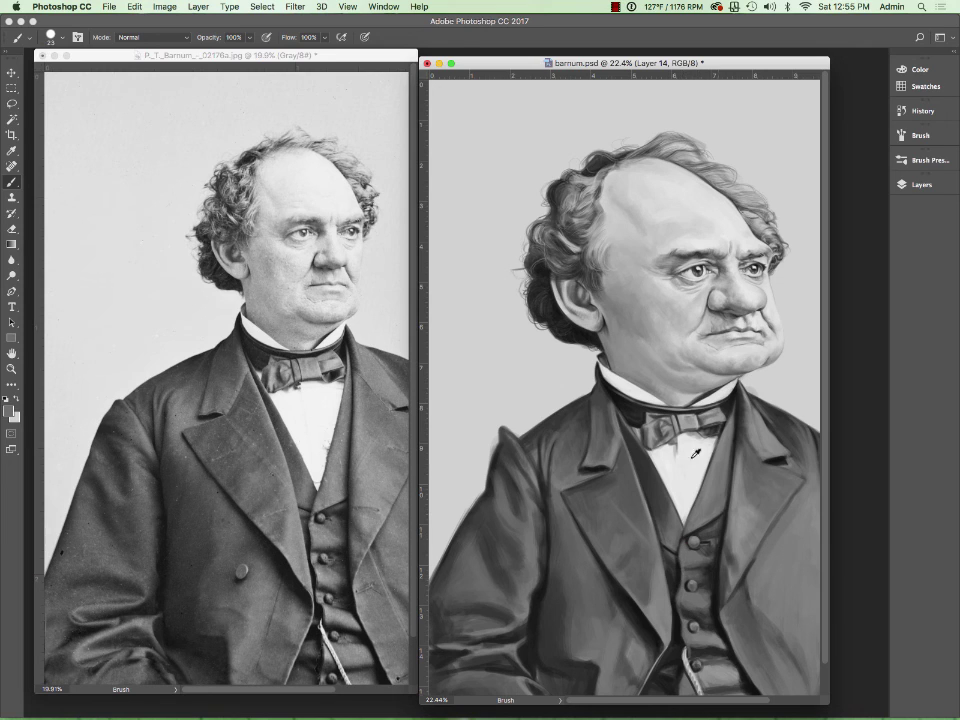
key(x)
key(bracketleft)
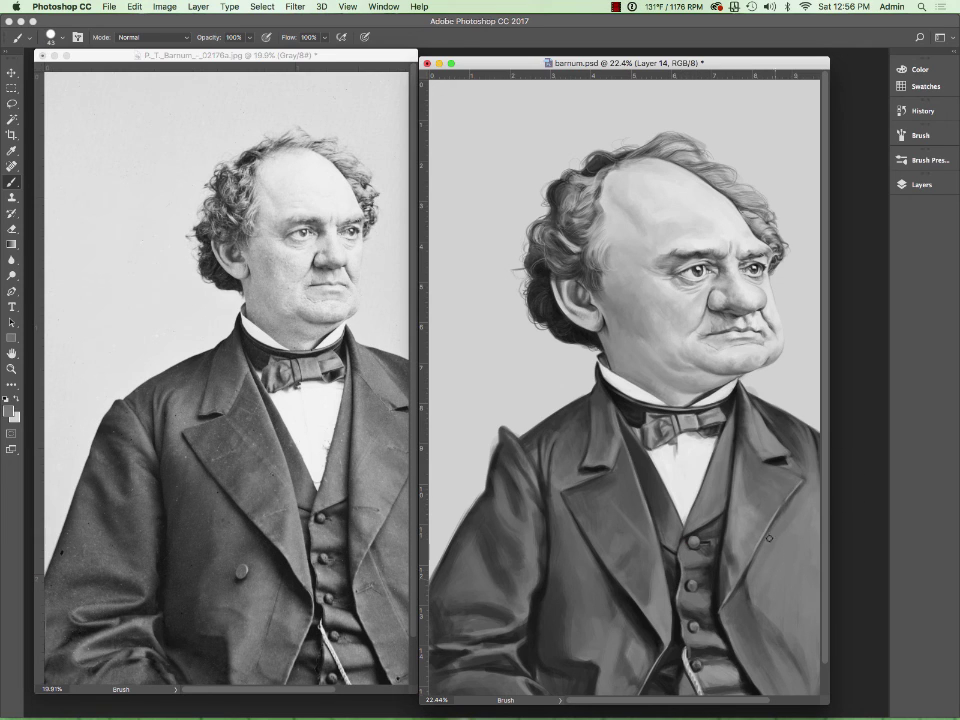
key(bracketright)
key(bracketright)
key(bracketright)
key(bracketleft)
key(bracketleft)
key(bracketleft)
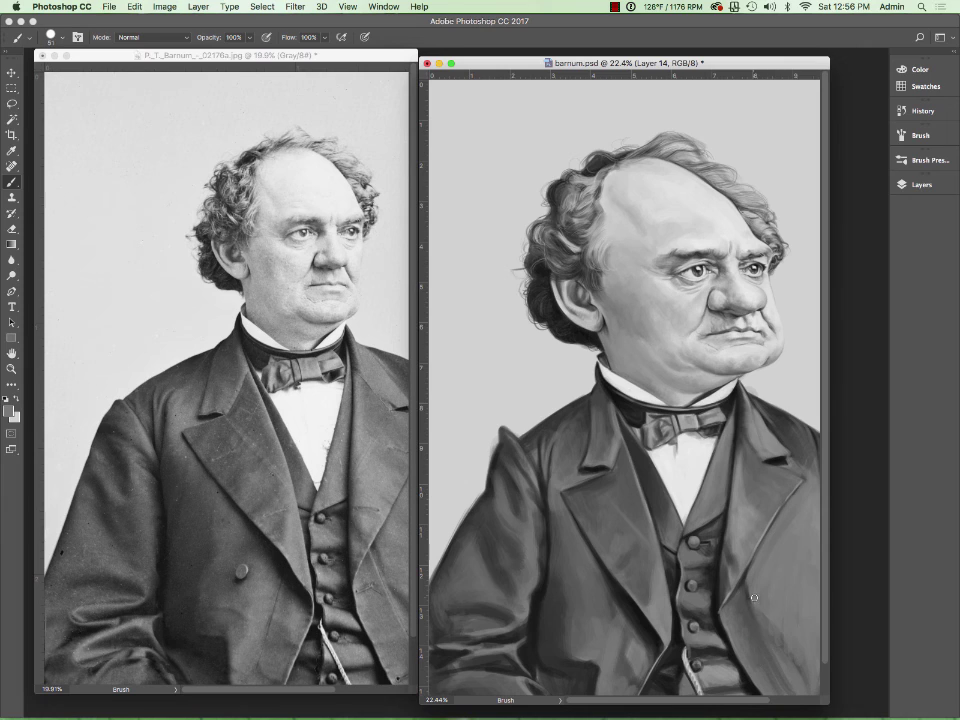
key(x)
drag(748, 596, 742, 663)
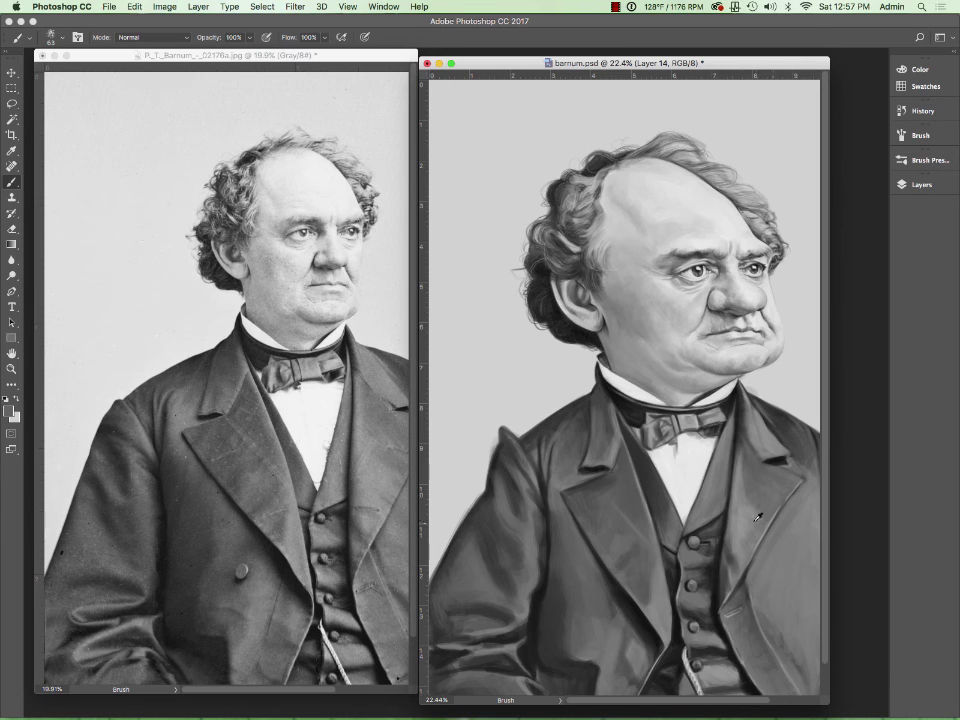
Sample tones from the coat, bow tie and collar, and set the brush to 41 px.
alt+click(541, 427)
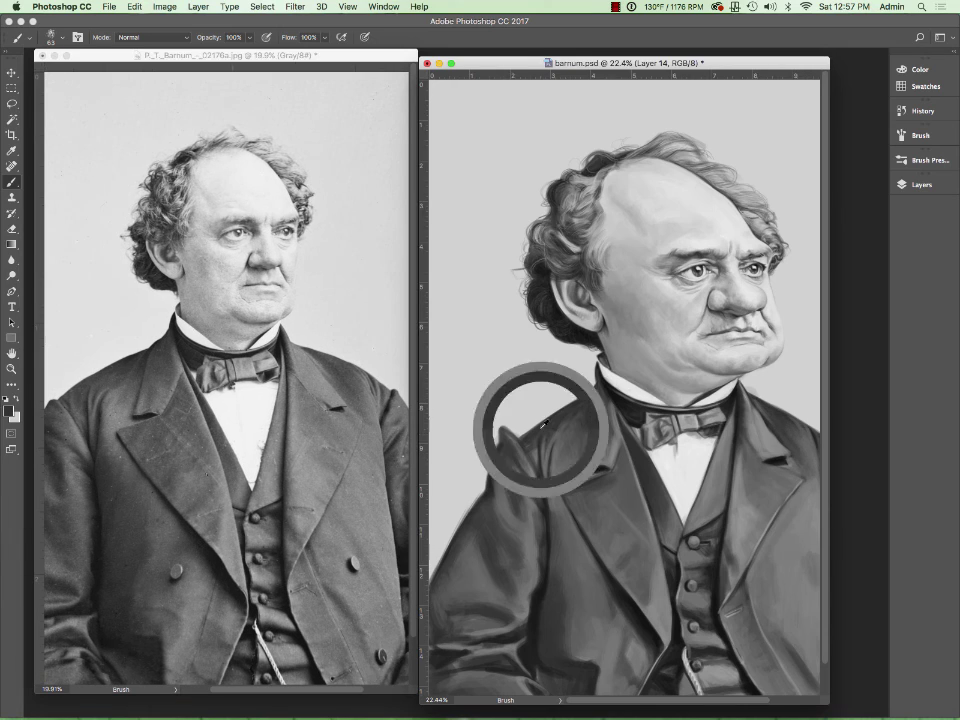
alt+click(617, 390)
alt+click(678, 443)
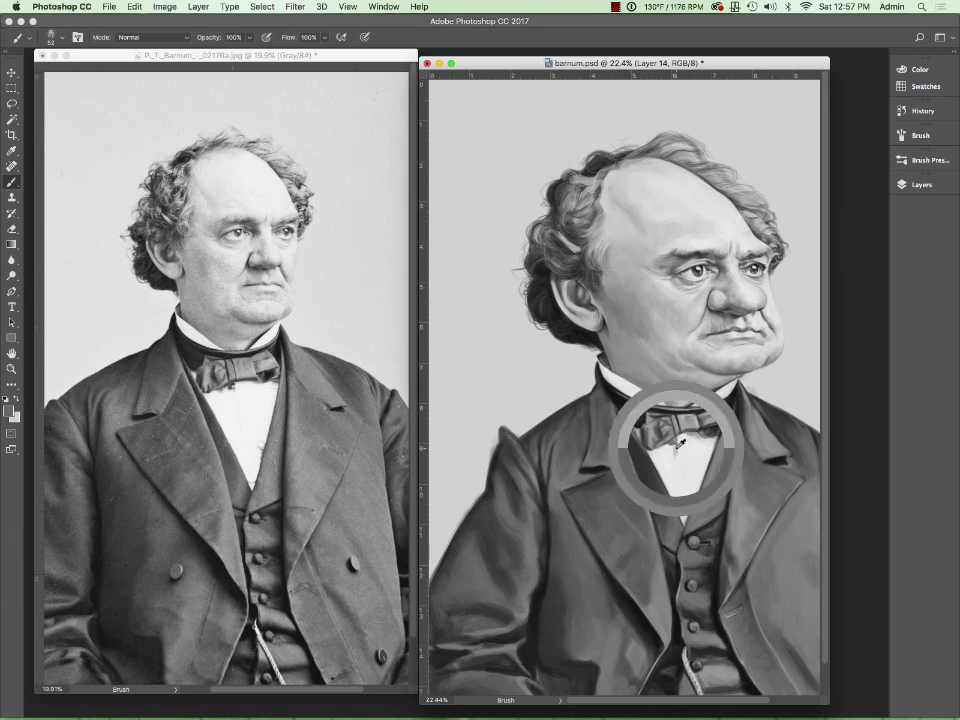
click(921, 185)
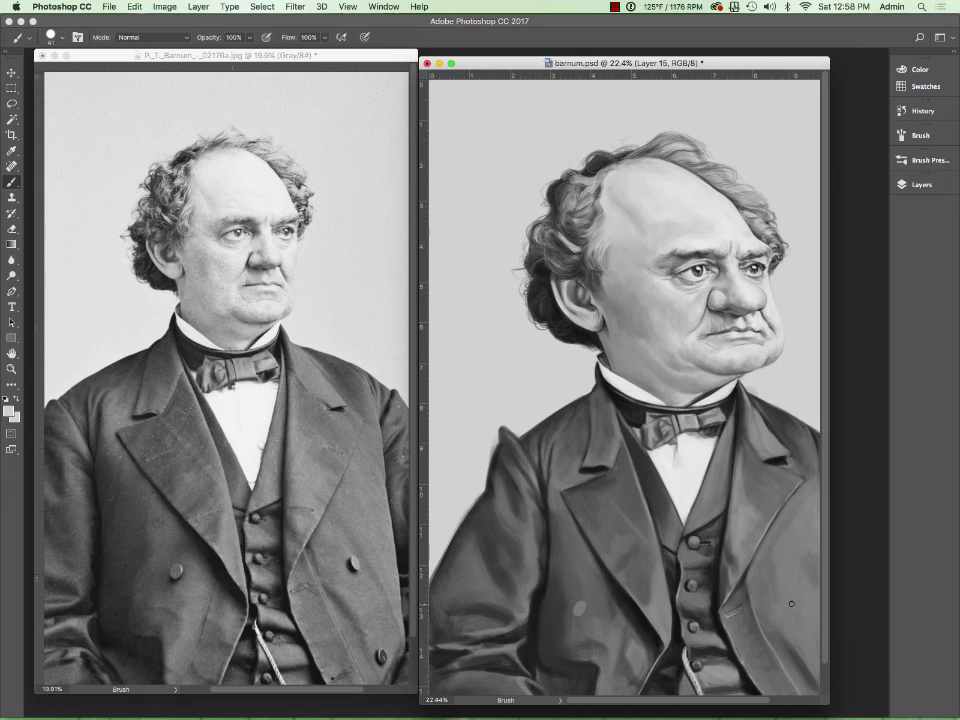
drag(700, 605, 580, 606)
Dab light hairbrush strokes onto the coat and lower-left coat, then save barnum.psd.
click(929, 160)
click(770, 274)
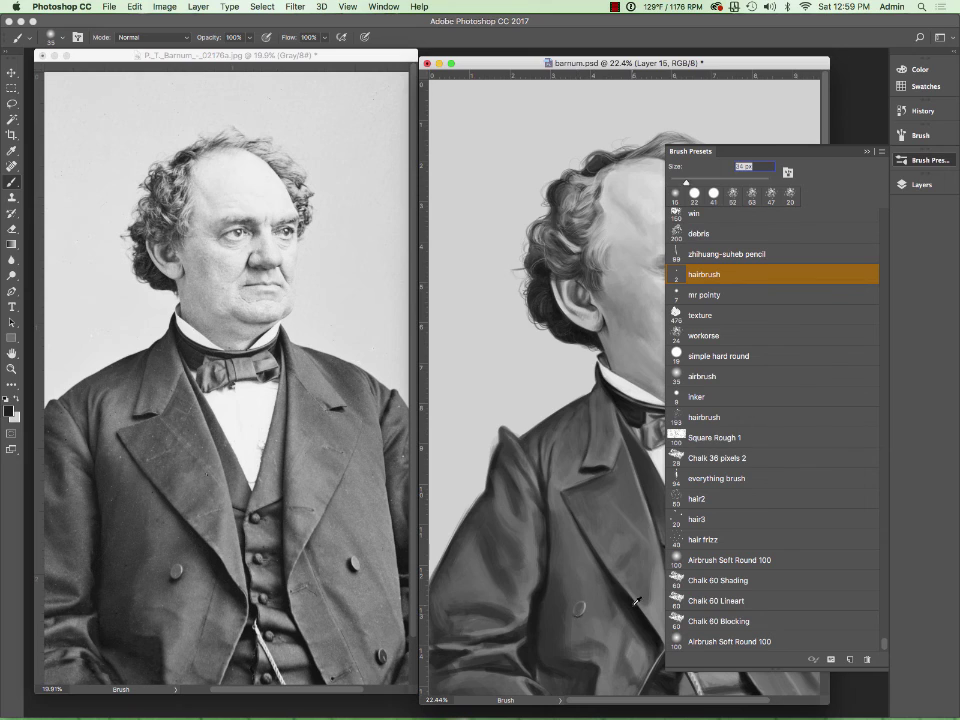
click(787, 597)
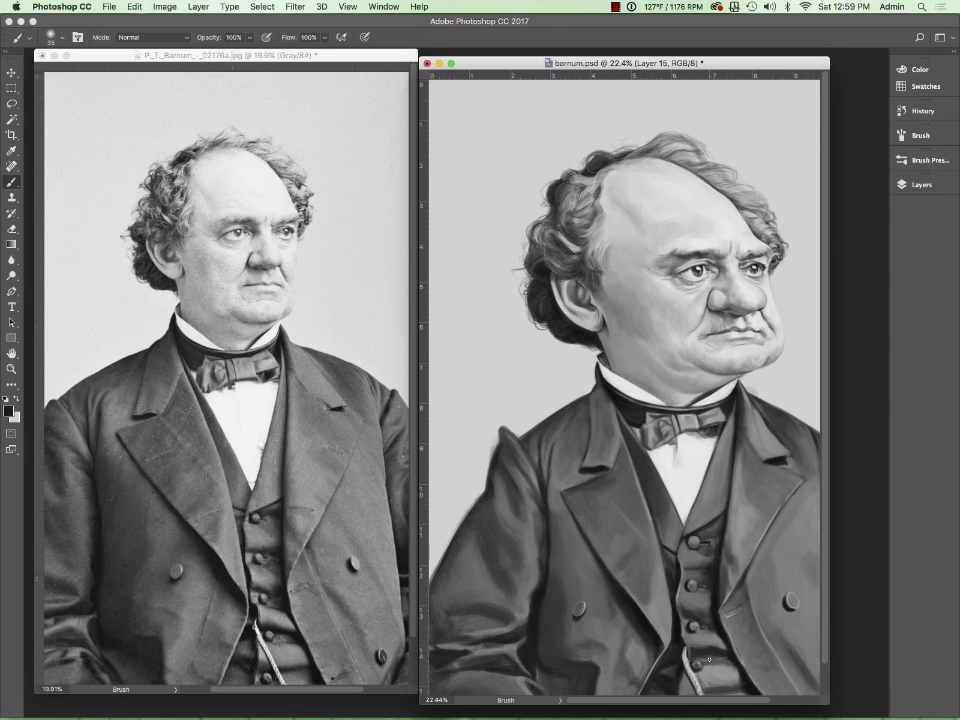
drag(505, 634, 456, 628)
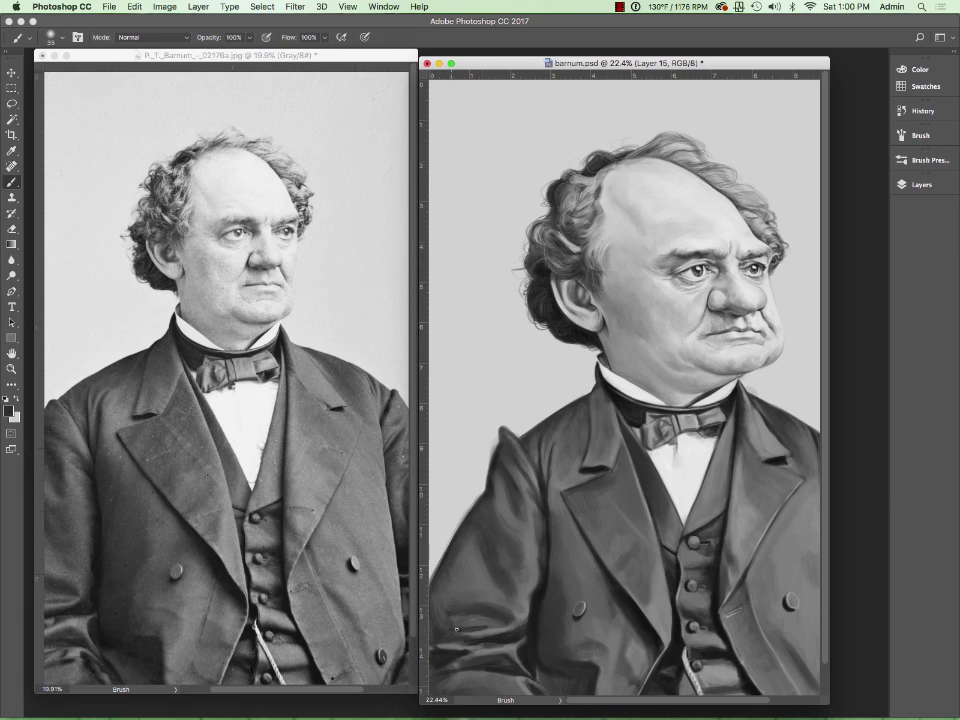
click(107, 6)
click(111, 118)
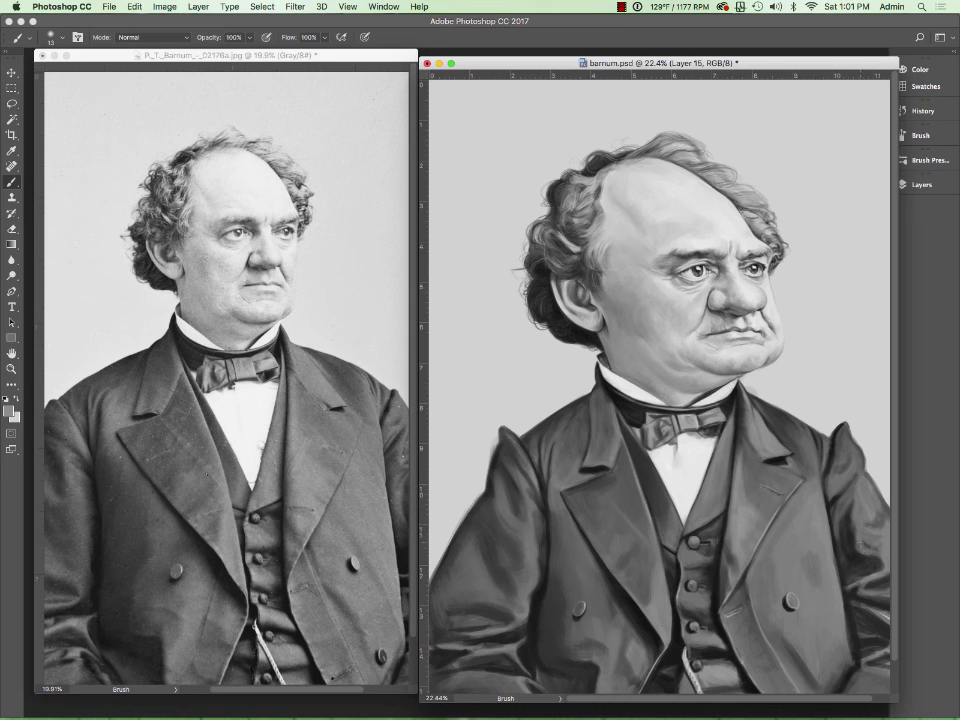
Switch to a larger brush preset, sized around 56, for coat touch-ups.
scroll(225, 370, right, 5)
key(bracketright)
right_click(851, 582)
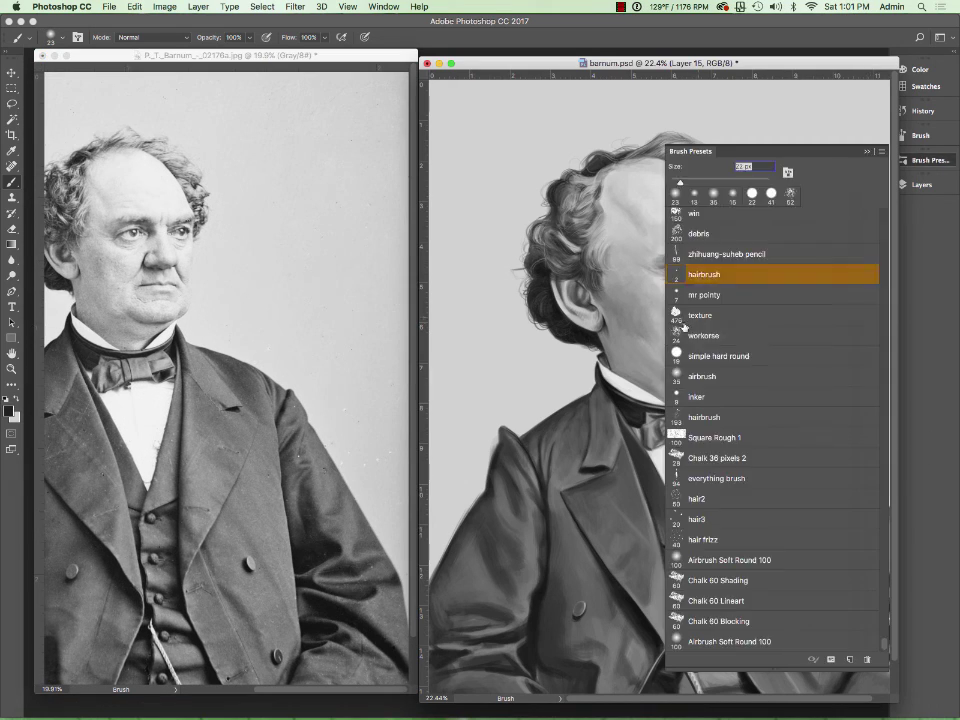
double_click(720, 216)
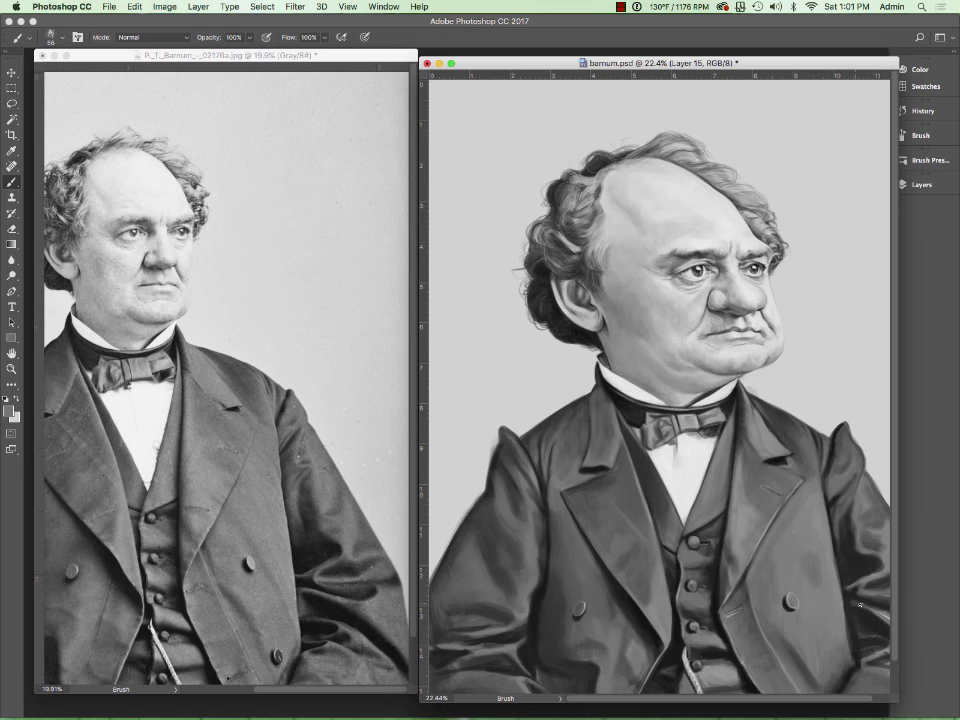
key(bracketleft)
key(bracketleft)
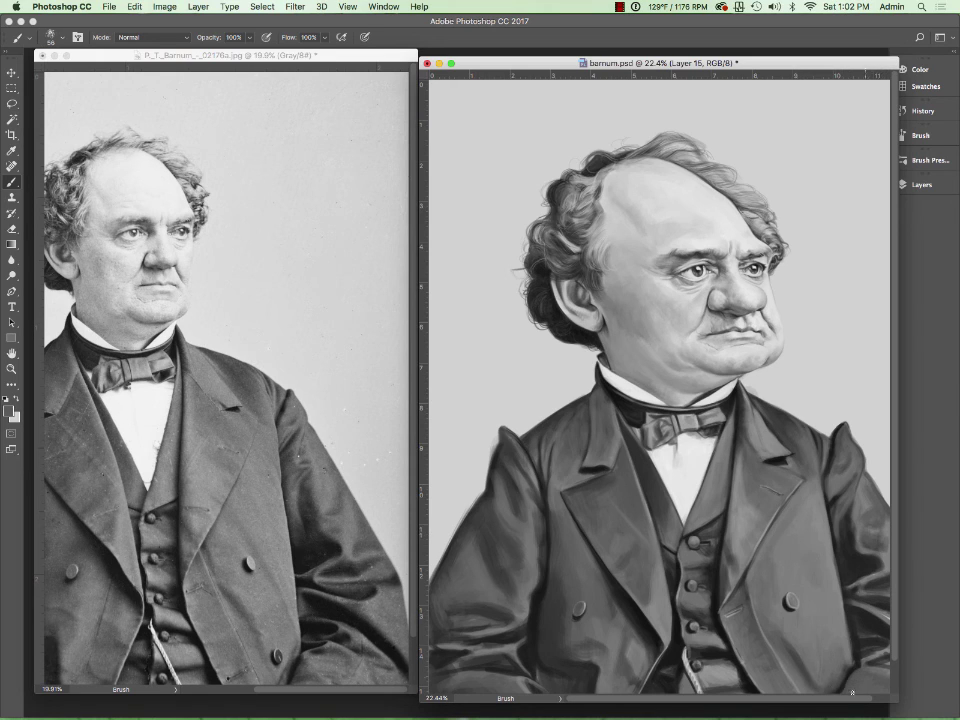
scroll(860, 640, down, 3)
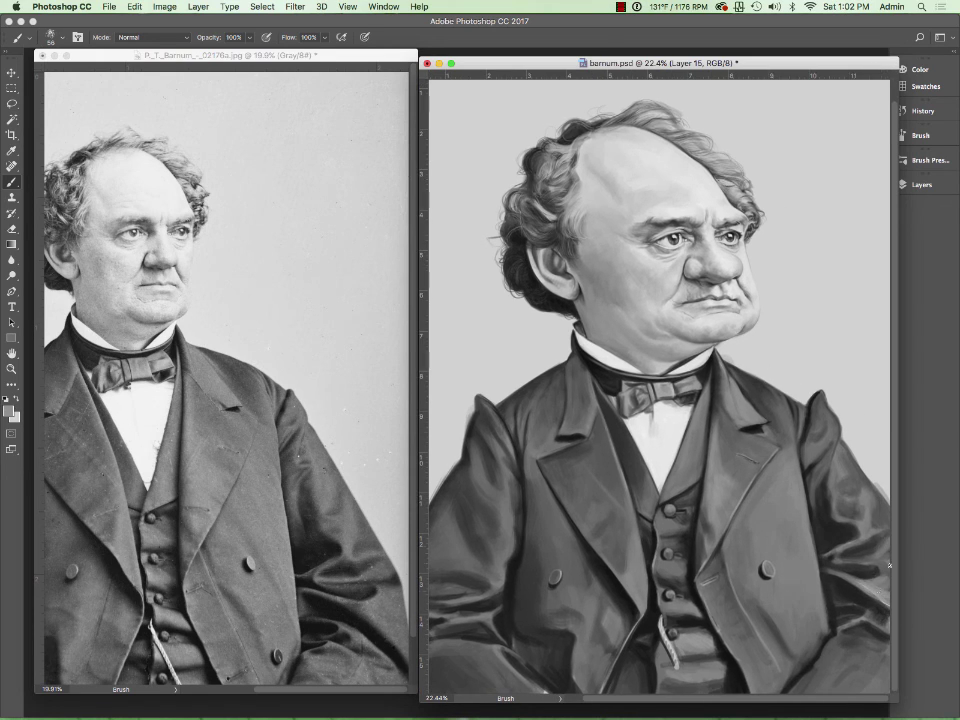